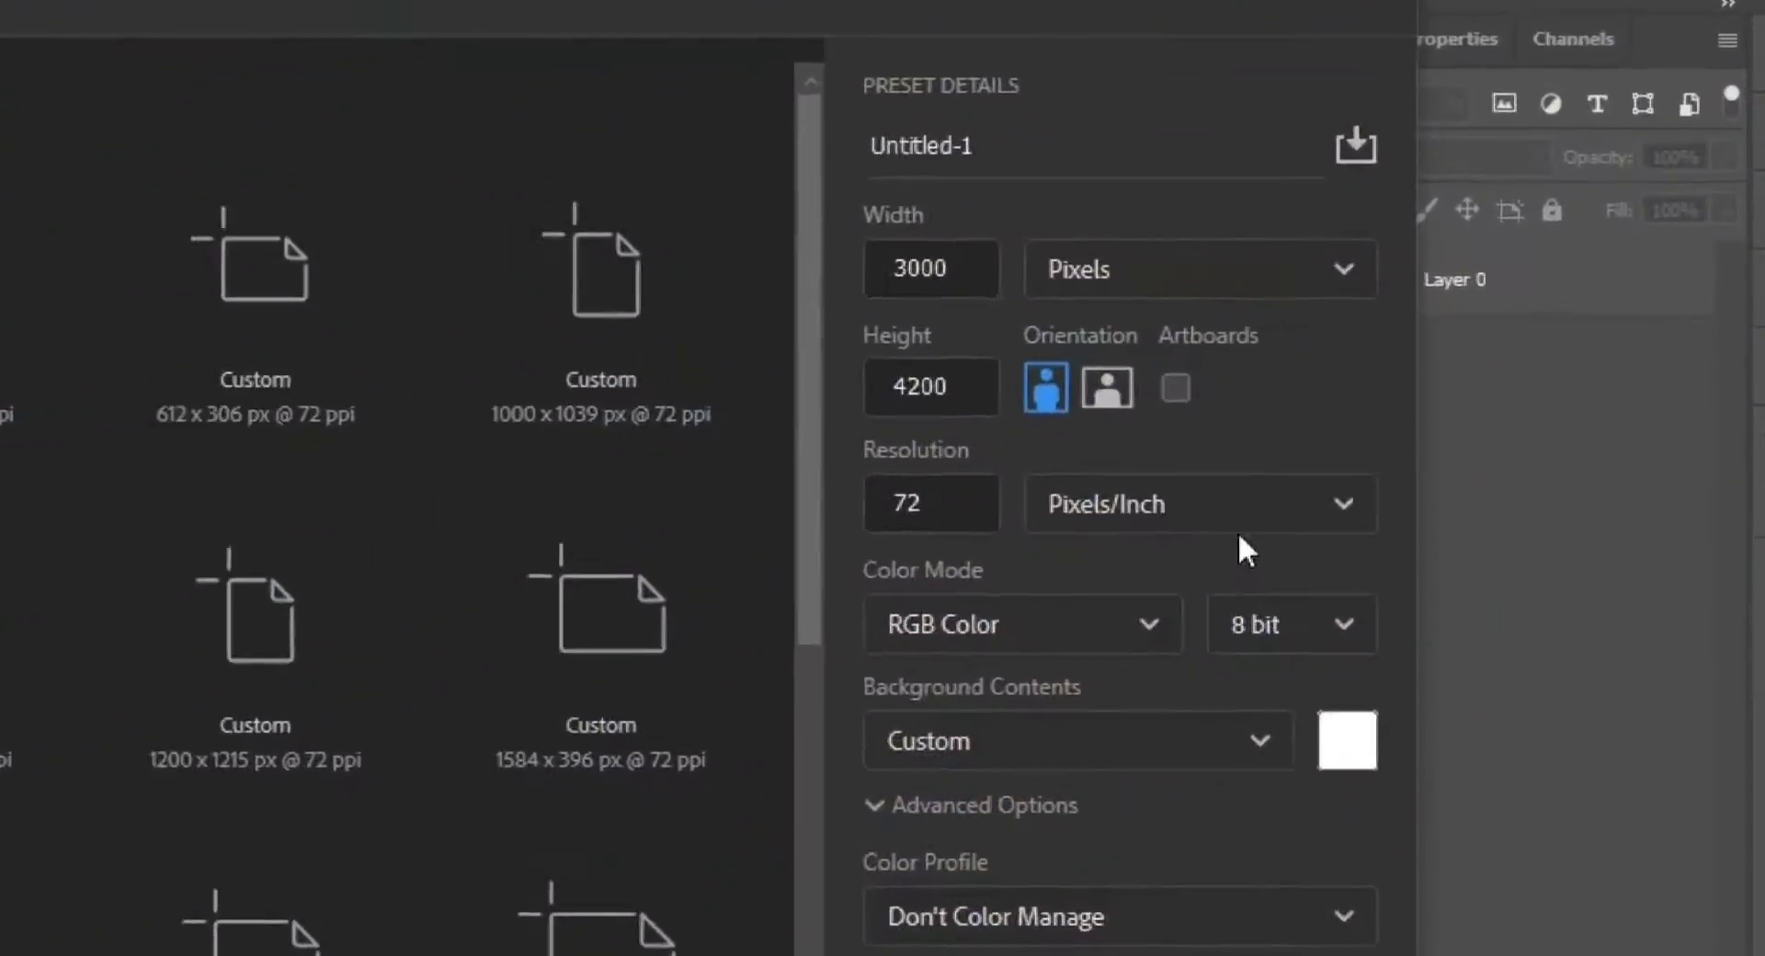
Create a blank RGB document, Untitled-1, 3000 × 4200 px at 72 ppi
{"action": "double_click", "coordinate": [800, 272]}
{"action": "key", "text": "Tab"}
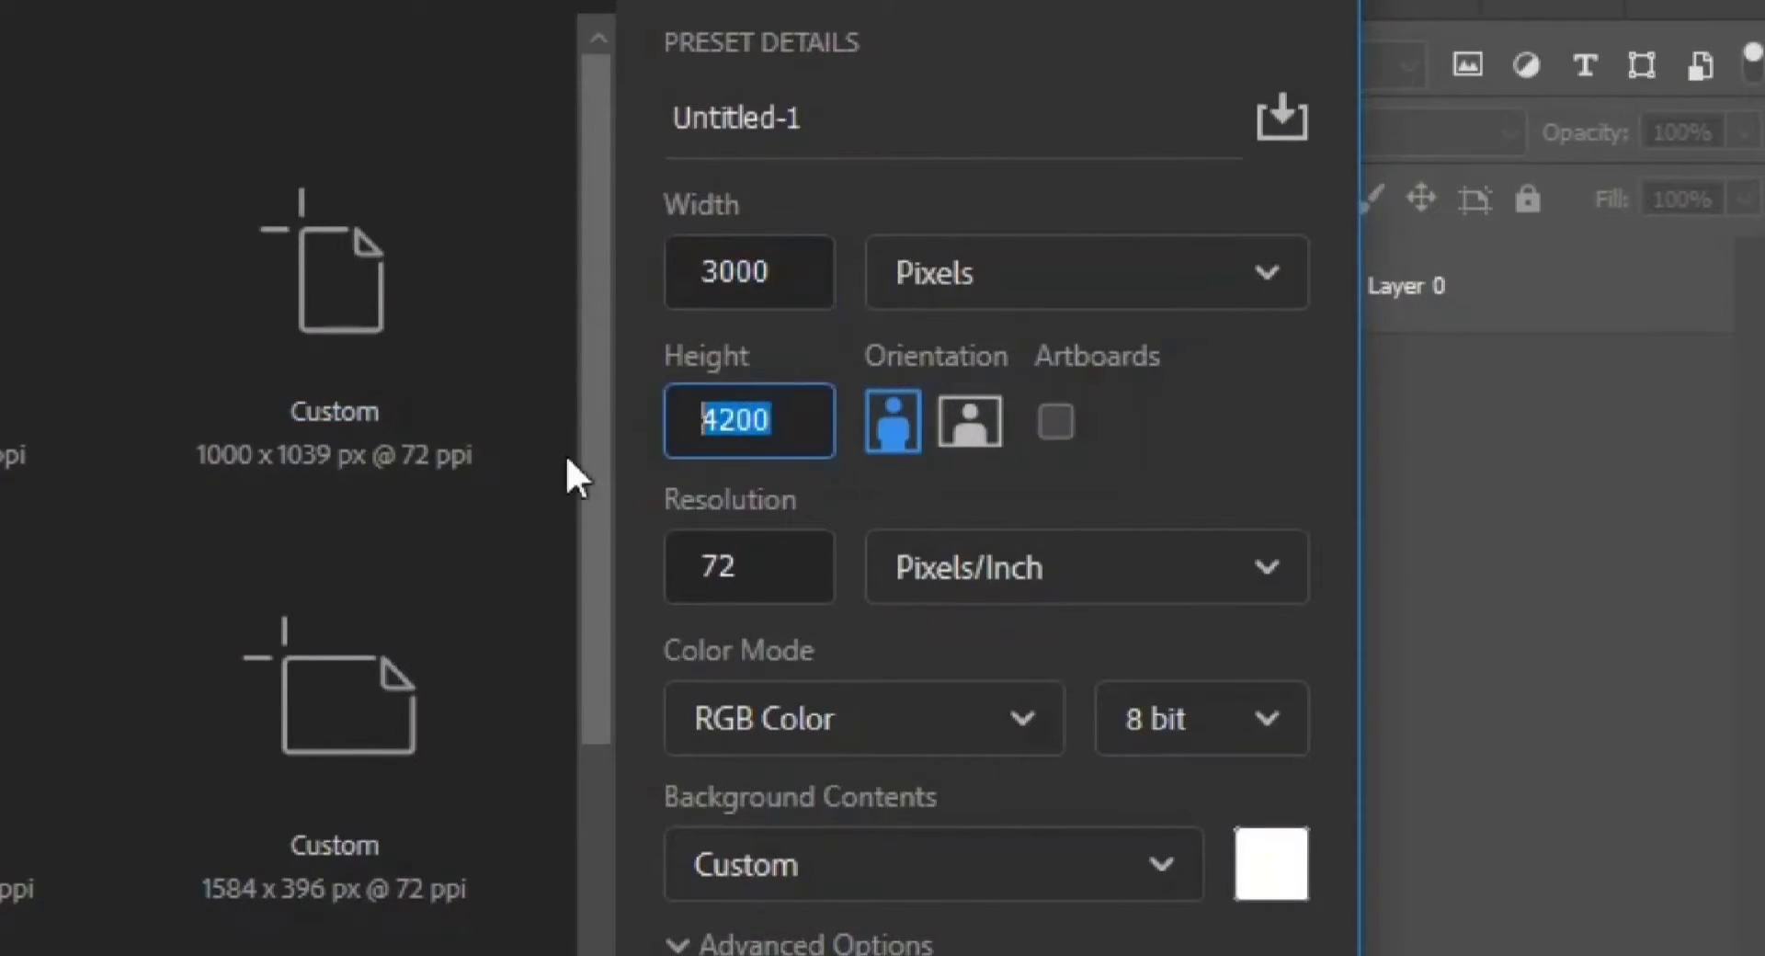
{"action": "key", "text": "Tab"}
{"action": "key", "text": "Return"}
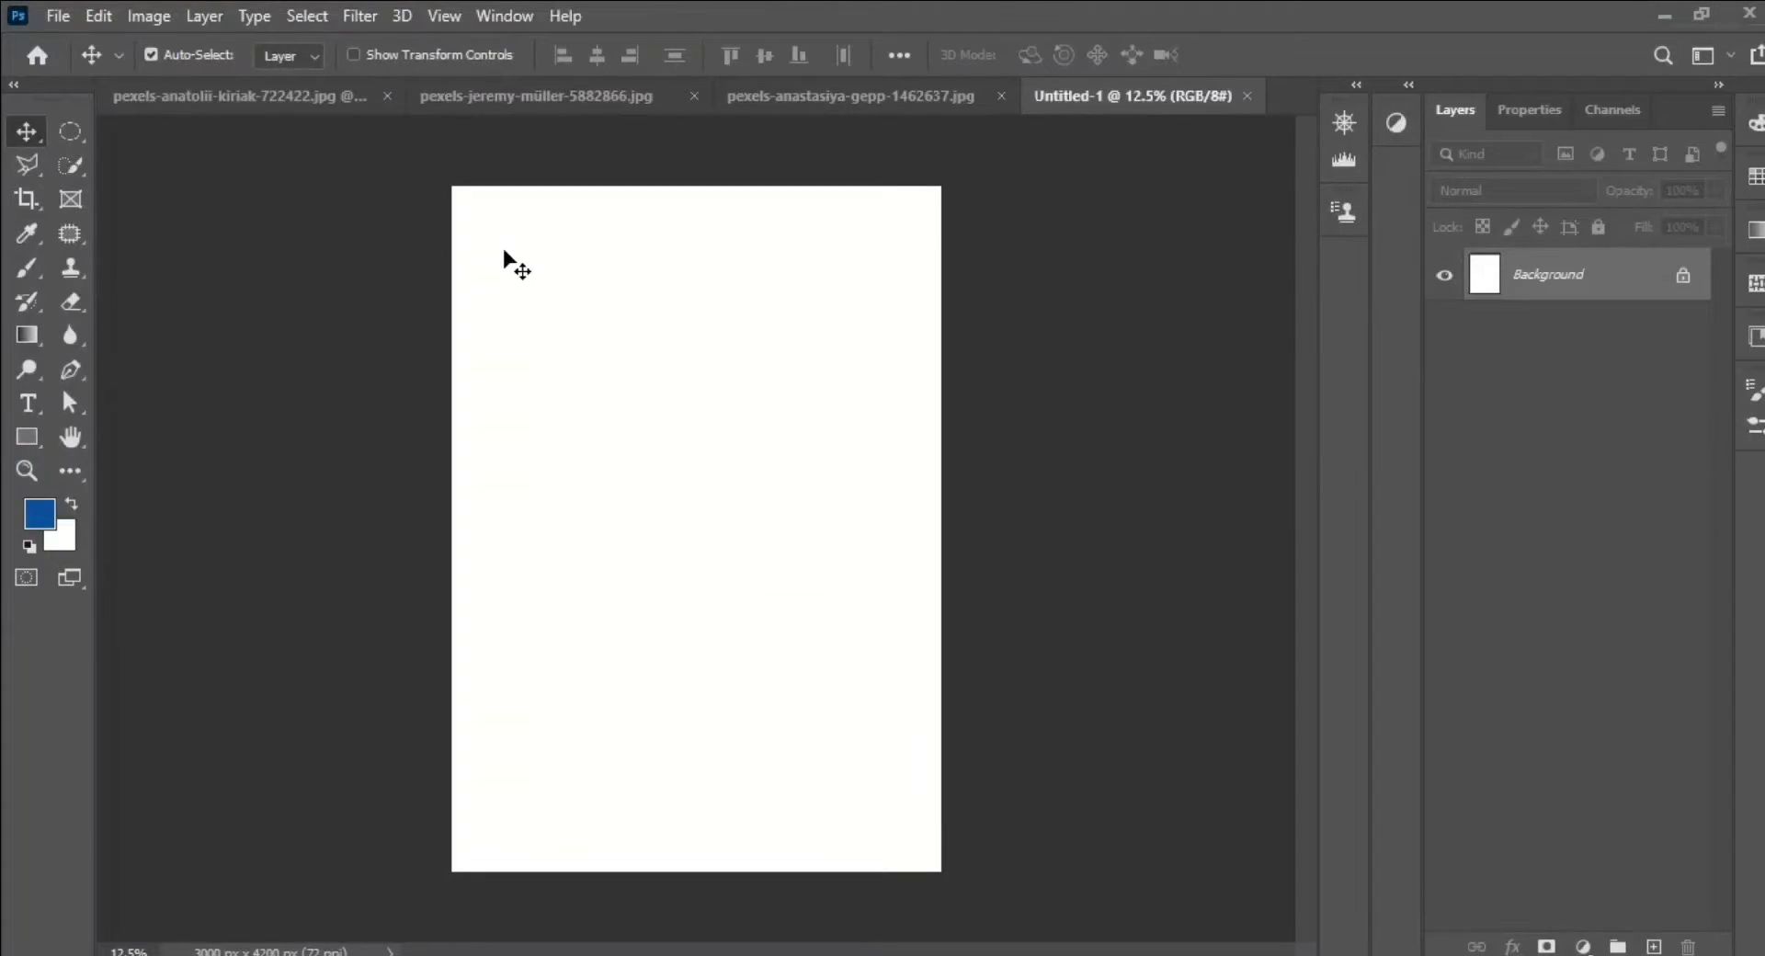
Bring the Lubitel camera photo and the galaxy image into Untitled-1 as layers
{"action": "left_click", "coordinate": [268, 99]}
{"action": "mouse_move", "coordinate": [701, 630]}
{"action": "left_mouse_down"}
{"action": "mouse_move", "coordinate": [1174, 98]}
{"action": "mouse_move", "coordinate": [668, 576]}
{"action": "mouse_move", "coordinate": [682, 542]}
{"action": "left_mouse_up"}
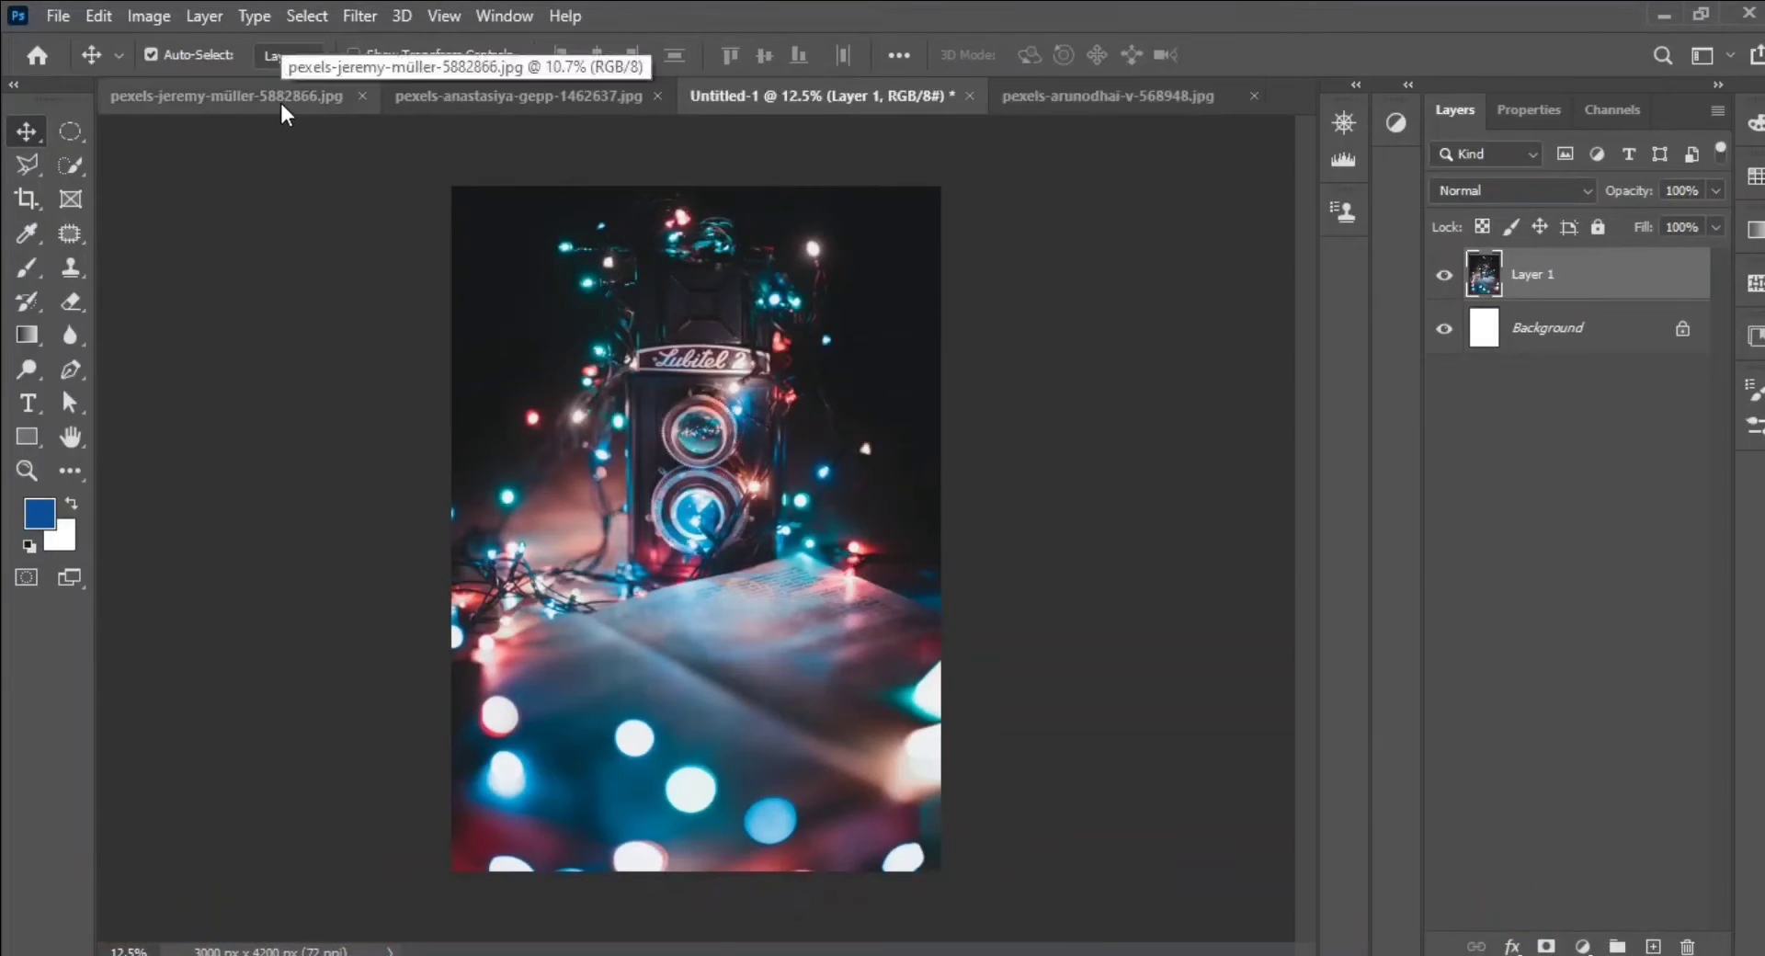
{"action": "left_click", "coordinate": [285, 99]}
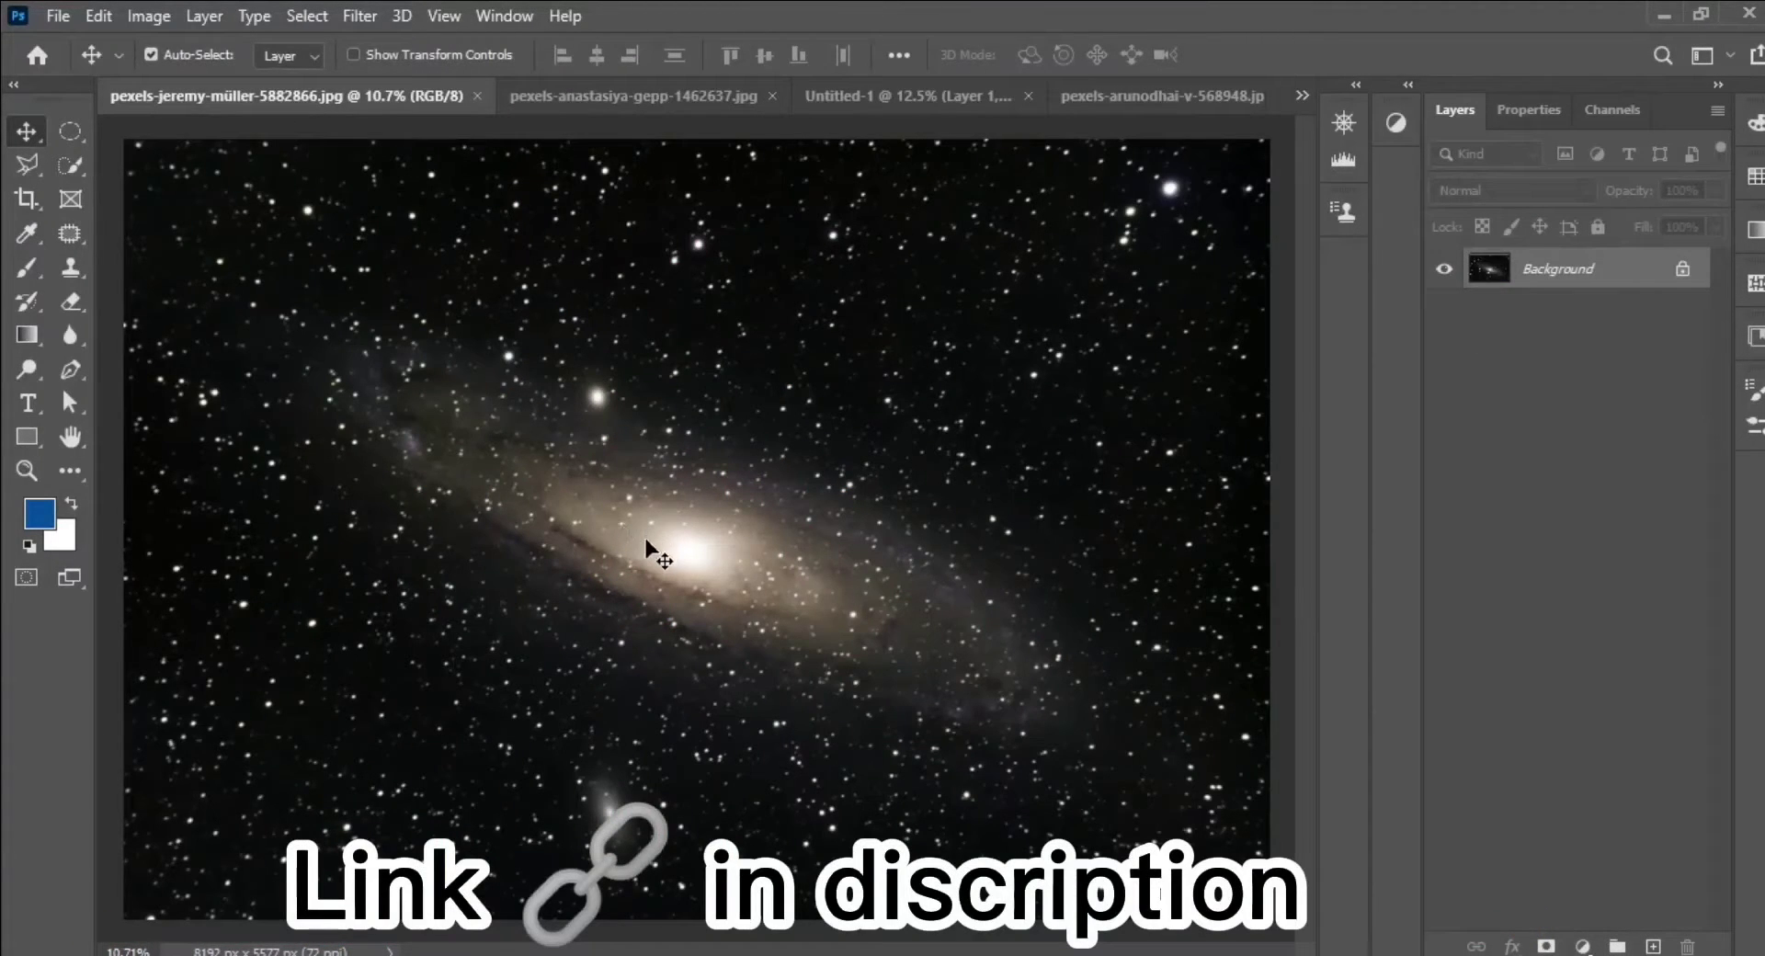
{"action": "left_click_drag", "start_coordinate": [646, 545], "coordinate": [907, 217]}
{"action": "left_click", "coordinate": [870, 551]}
{"action": "mouse_move", "coordinate": [615, 682]}
{"action": "left_mouse_down"}
{"action": "mouse_move", "coordinate": [914, 95]}
{"action": "mouse_move", "coordinate": [686, 488]}
{"action": "mouse_move", "coordinate": [628, 522]}
{"action": "left_mouse_up"}
Scale and position the galaxy layer so it covers the whole canvas
{"action": "key", "text": "ctrl+t"}
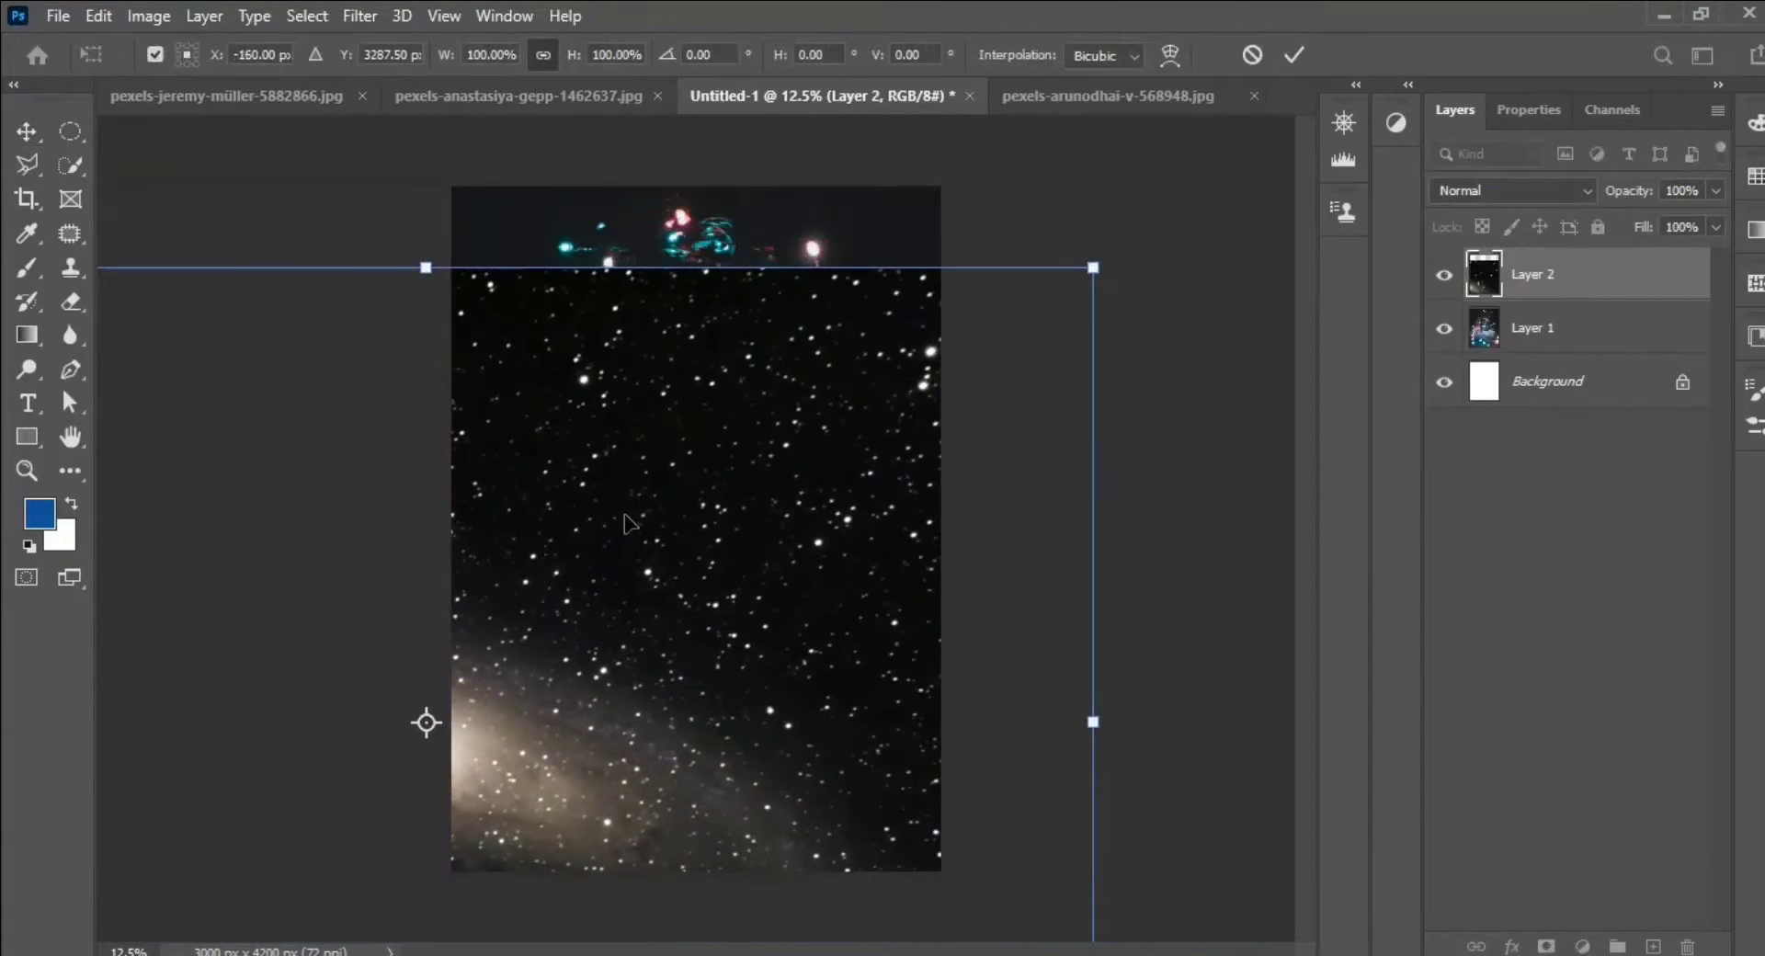
{"action": "mouse_move", "coordinate": [1092, 270]}
{"action": "left_mouse_down"}
{"action": "mouse_move", "coordinate": [970, 186]}
{"action": "mouse_move", "coordinate": [899, 316]}
{"action": "left_mouse_up"}
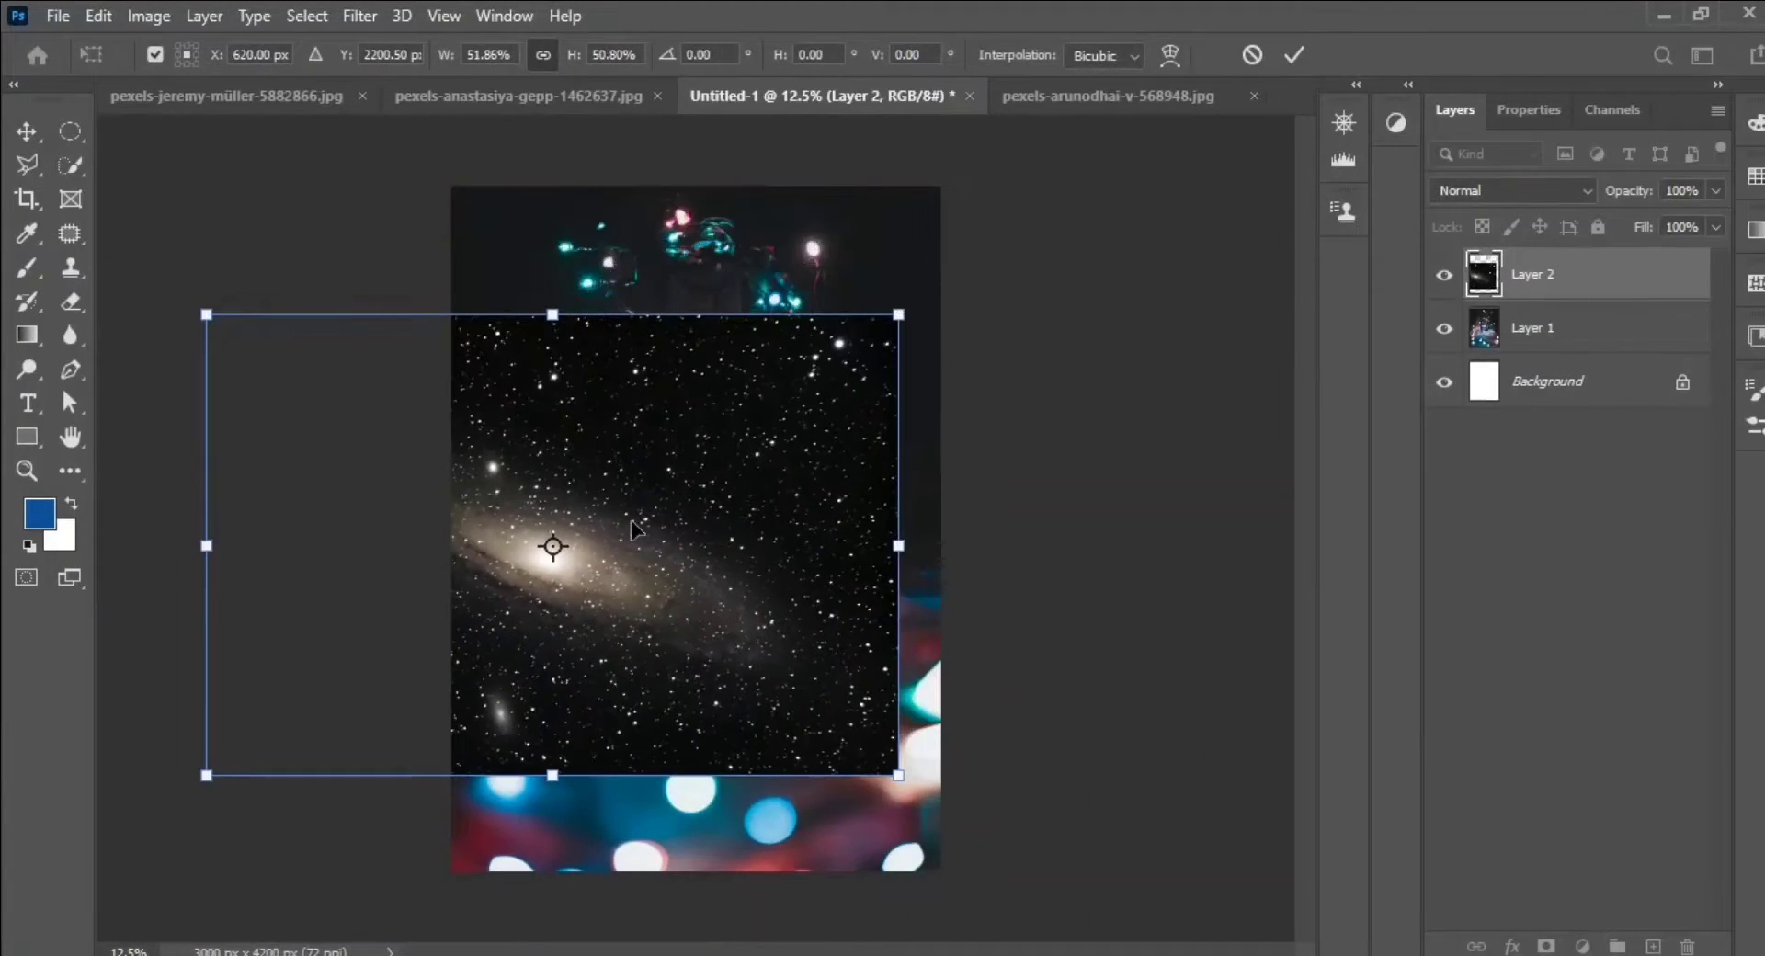
{"action": "mouse_move", "coordinate": [871, 552]}
{"action": "left_mouse_down"}
{"action": "mouse_move", "coordinate": [991, 403]}
{"action": "mouse_move", "coordinate": [726, 758]}
{"action": "mouse_move", "coordinate": [712, 814]}
{"action": "left_mouse_up"}
{"action": "key", "text": "Return"}
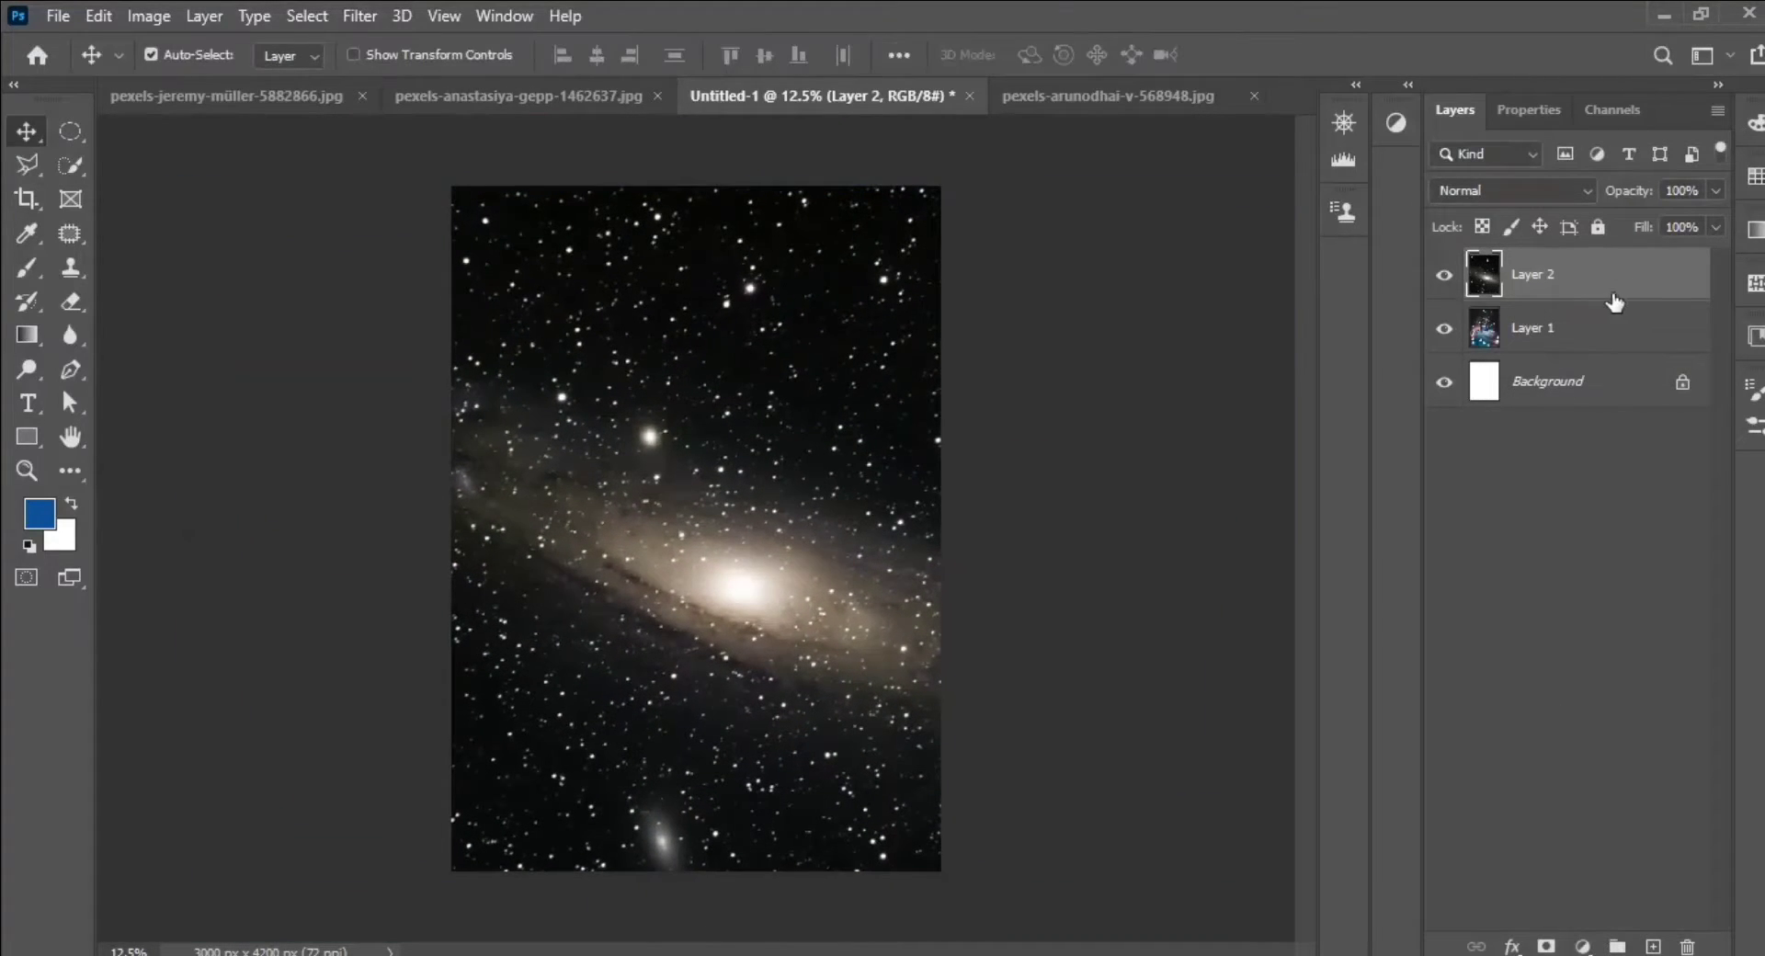
Add a black mask to the galaxy layer and paint stars into the upper-left background at 52% flow
{"action": "left_click", "coordinate": [1546, 947], "text": "alt"}
{"action": "left_click", "coordinate": [25, 271]}
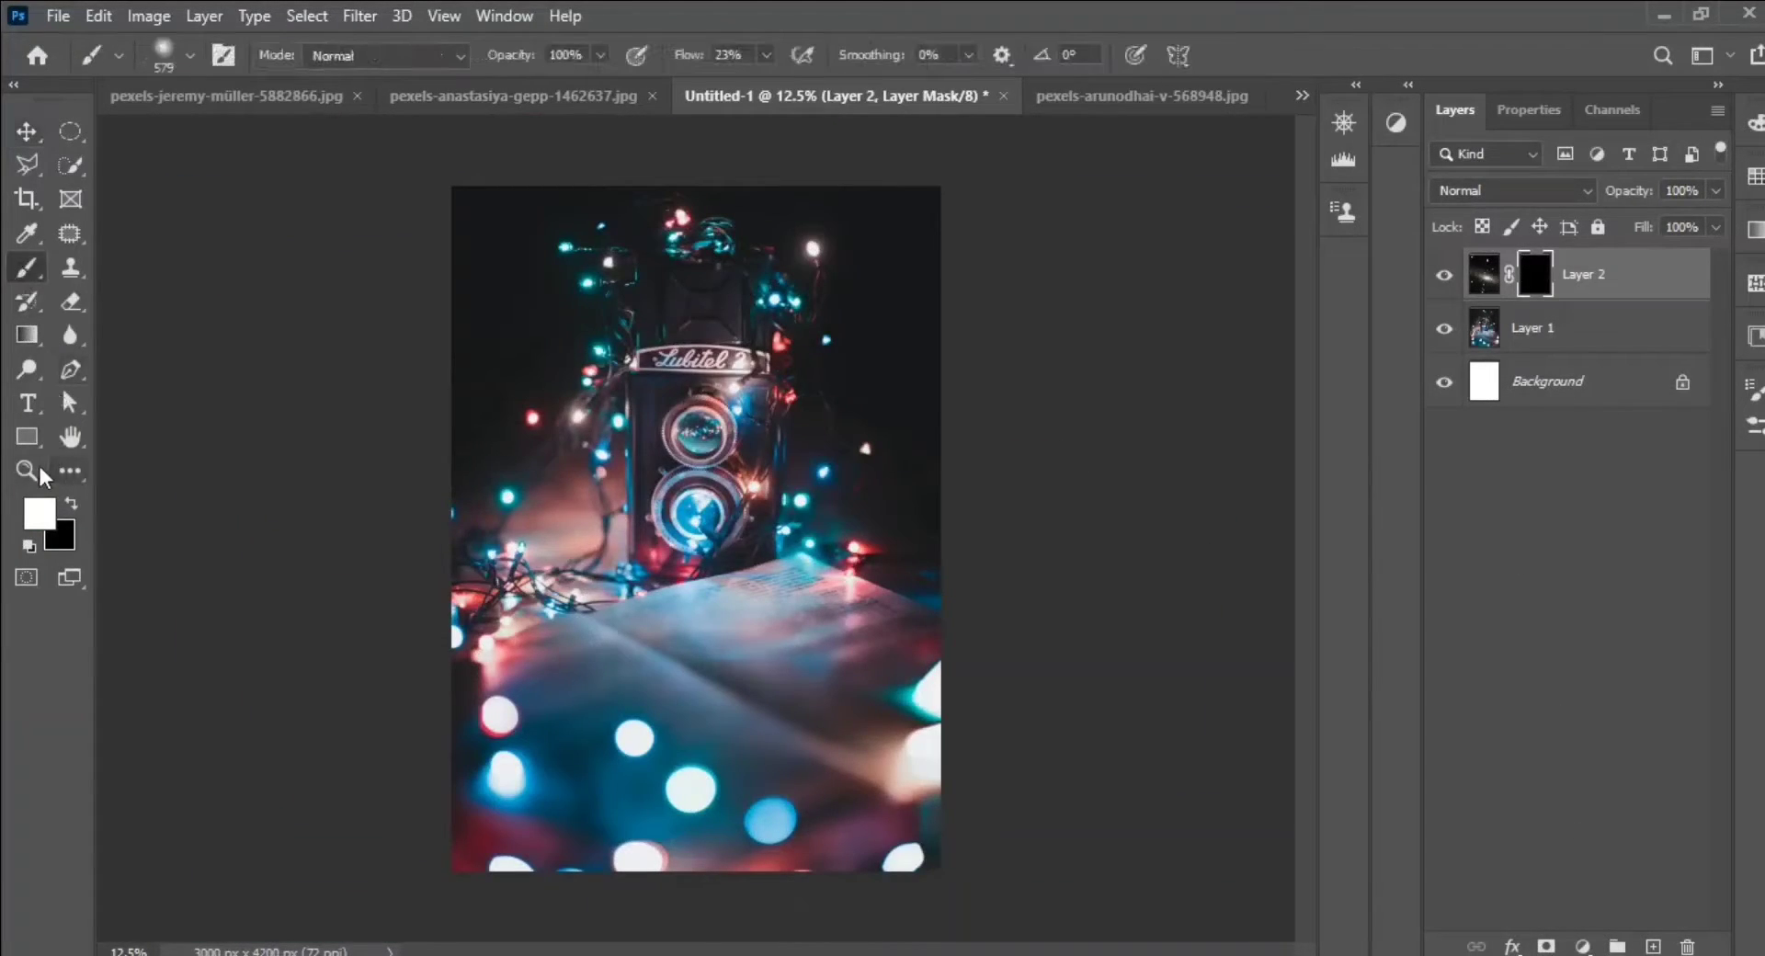
{"action": "left_click", "coordinate": [27, 470]}
{"action": "mouse_move", "coordinate": [643, 460]}
{"action": "left_mouse_down"}
{"action": "mouse_move", "coordinate": [555, 514]}
{"action": "mouse_move", "coordinate": [550, 536]}
{"action": "left_mouse_up"}
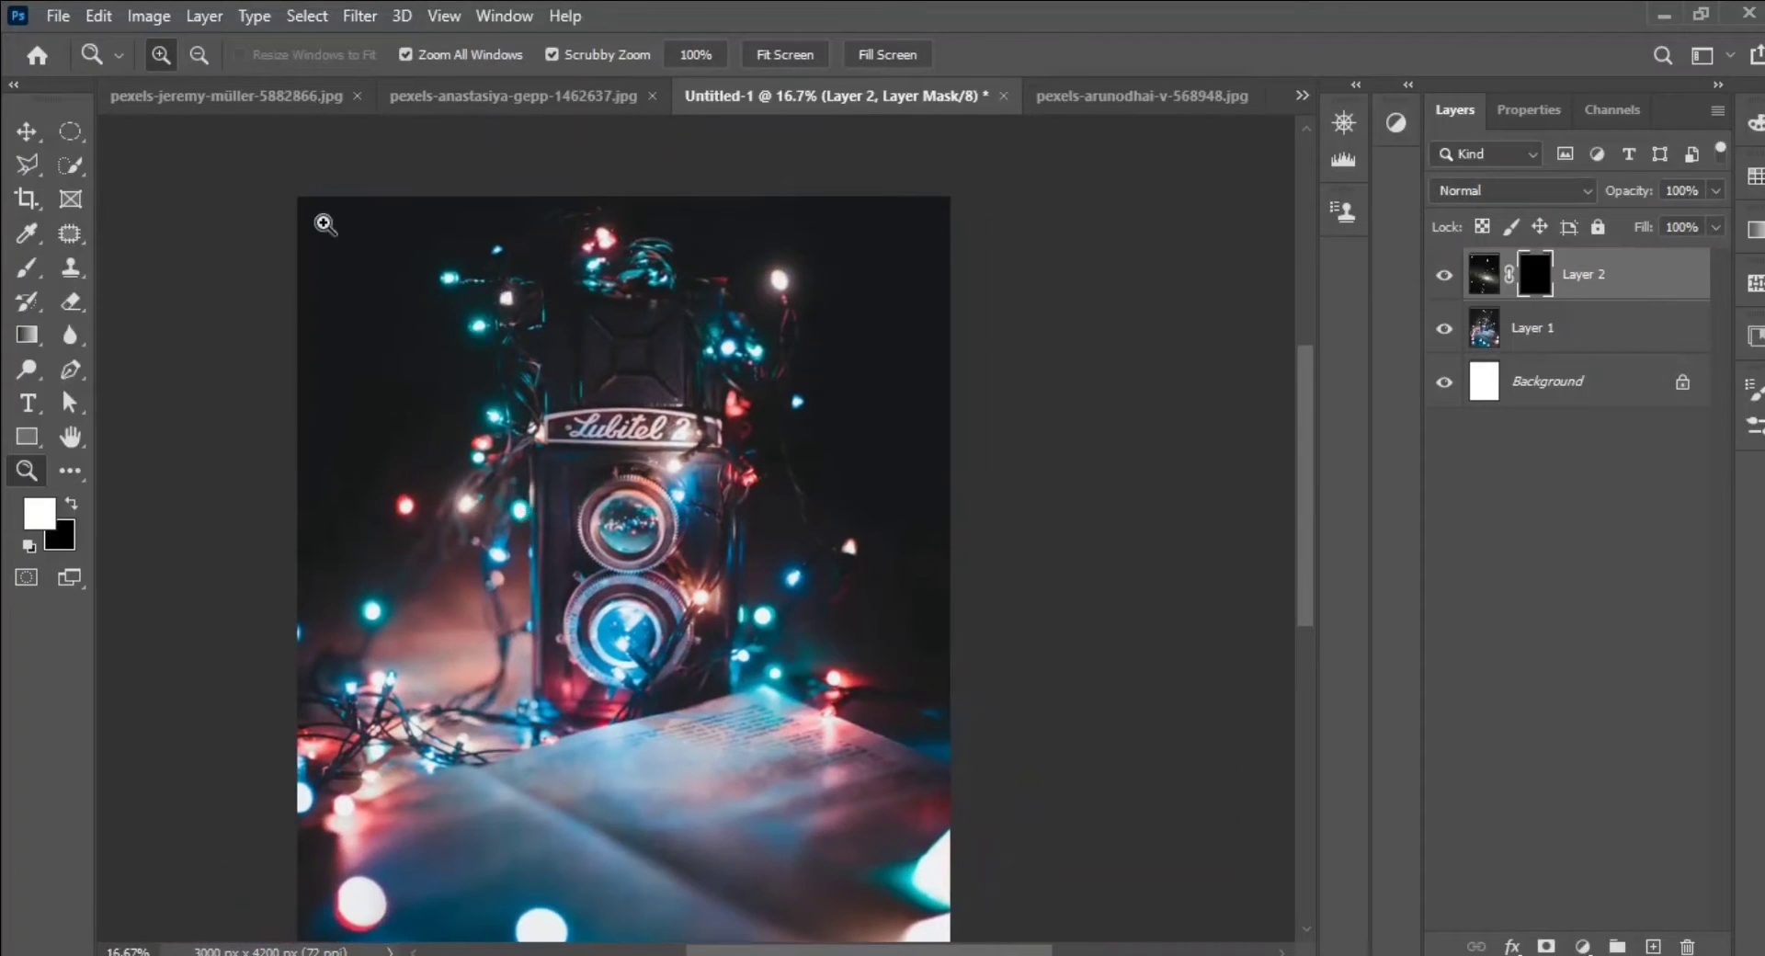
{"action": "left_click", "coordinate": [26, 268]}
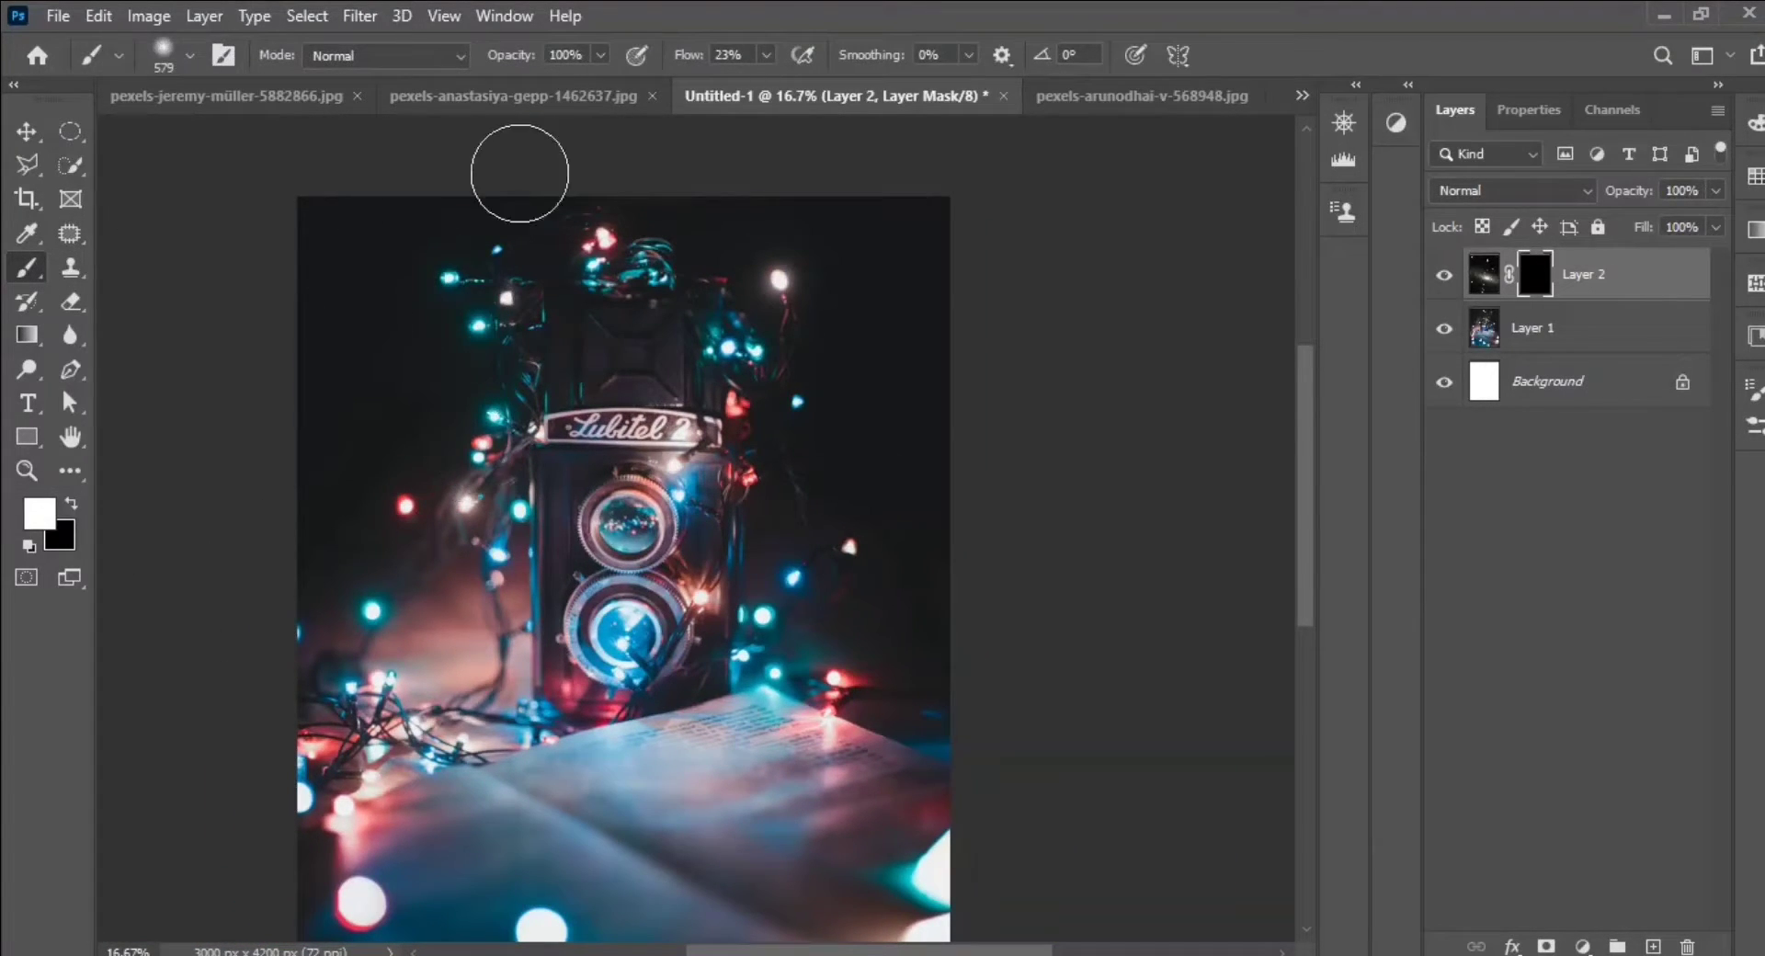
{"action": "left_click", "coordinate": [766, 55]}
{"action": "left_click_drag", "start_coordinate": [785, 83], "coordinate": [800, 84]}
{"action": "mouse_move", "coordinate": [318, 312]}
{"action": "left_mouse_down"}
{"action": "mouse_move", "coordinate": [422, 225]}
{"action": "mouse_move", "coordinate": [413, 331]}
{"action": "mouse_move", "coordinate": [315, 516]}
{"action": "mouse_move", "coordinate": [333, 294]}
{"action": "mouse_move", "coordinate": [721, 209]}
{"action": "mouse_move", "coordinate": [949, 481]}
{"action": "mouse_move", "coordinate": [883, 617]}
{"action": "left_mouse_up"}
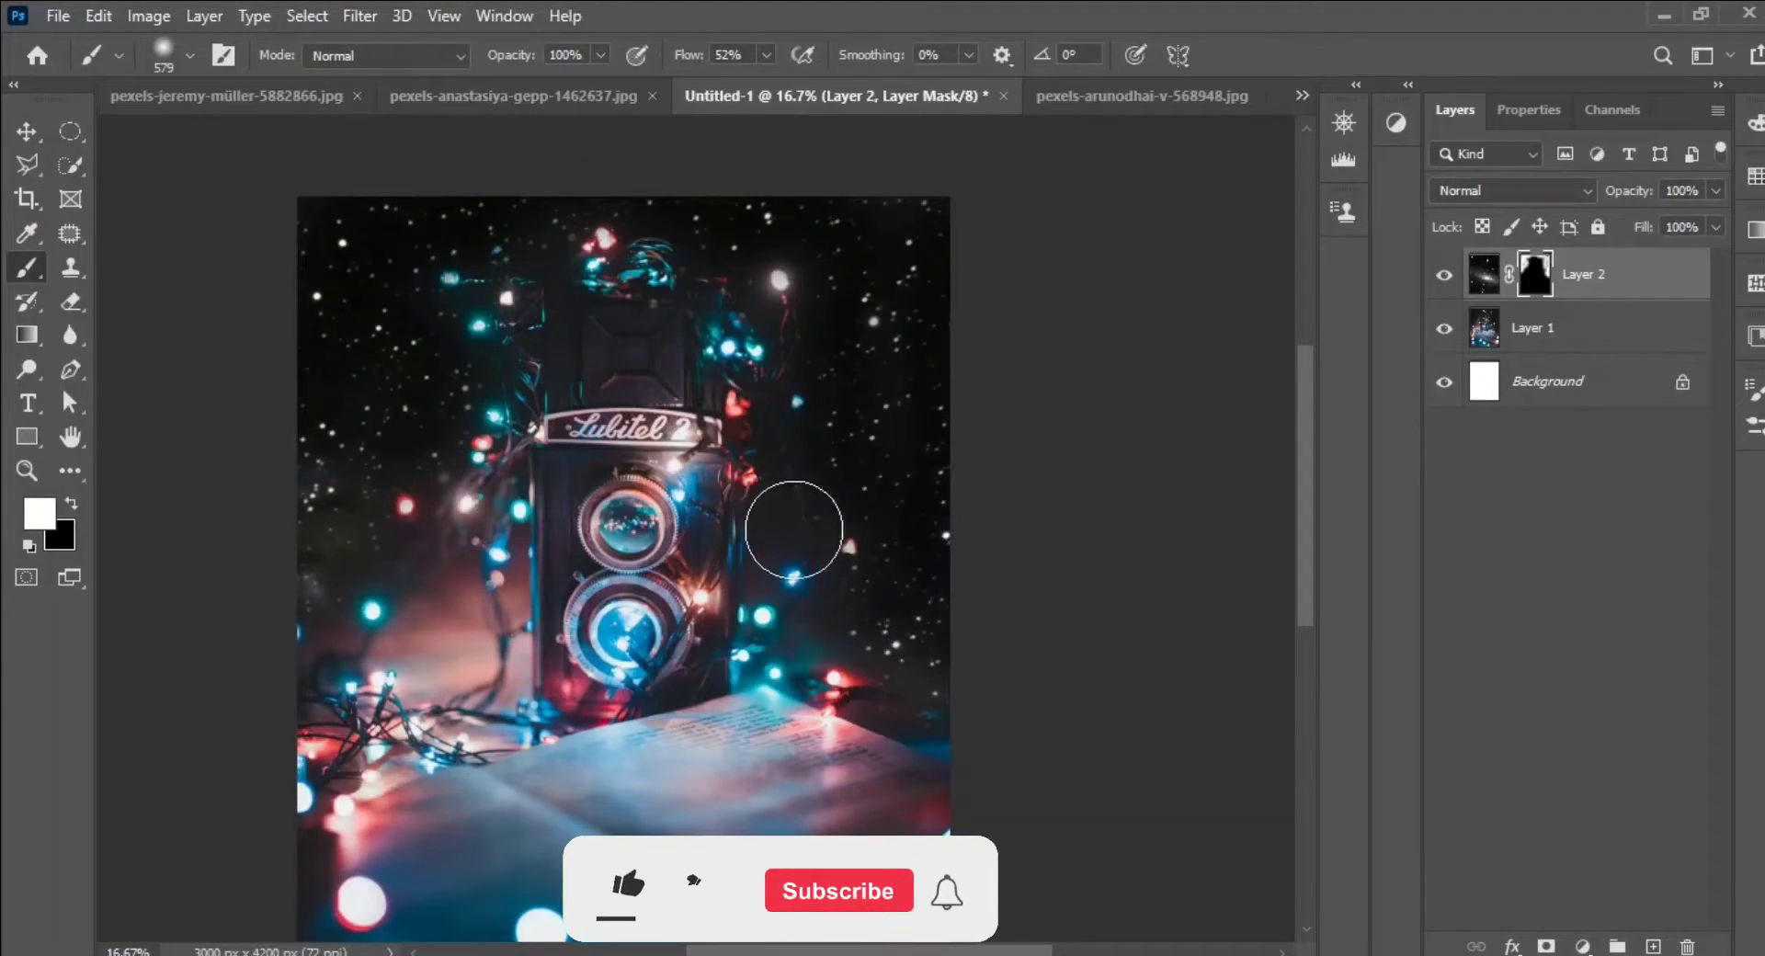
With a 100 px brush, reveal stars around the camera's top-left and right side
{"action": "right_click", "coordinate": [789, 501]}
{"action": "mouse_move", "coordinate": [1039, 217]}
{"action": "left_mouse_down"}
{"action": "mouse_move", "coordinate": [1002, 217]}
{"action": "mouse_move", "coordinate": [1029, 217]}
{"action": "left_mouse_up"}
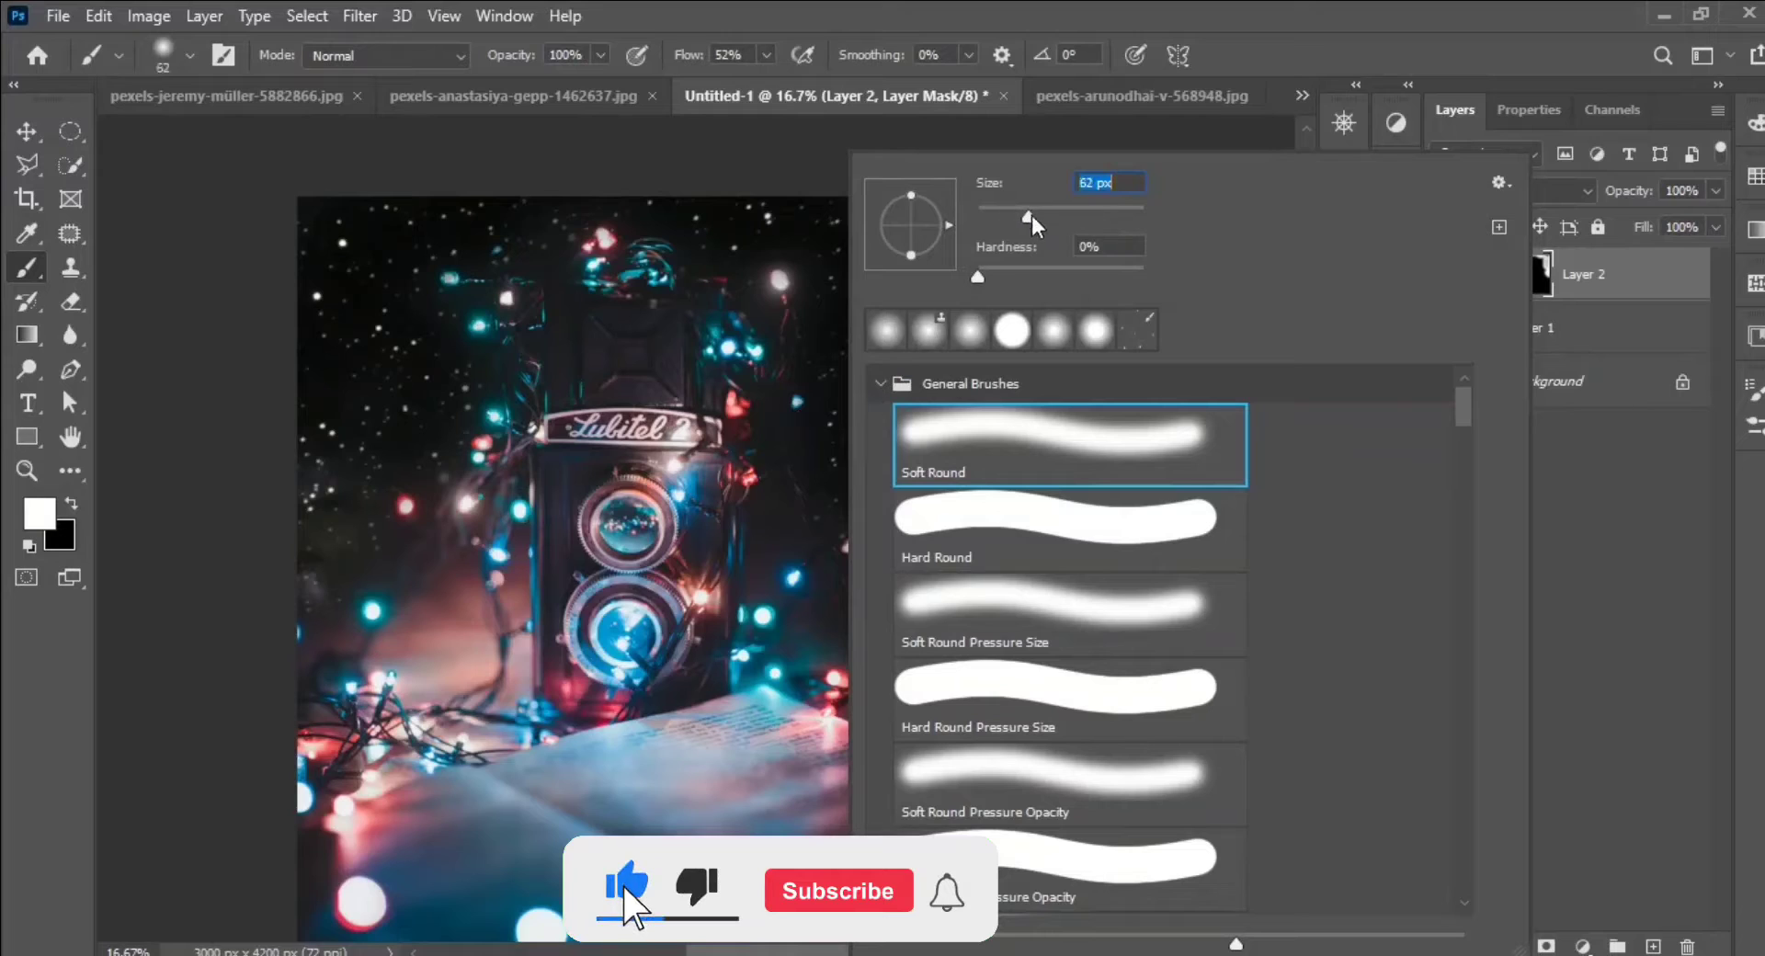
{"action": "key", "text": "Return"}
{"action": "right_click", "coordinate": [805, 528]}
{"action": "type", "text": "100"}
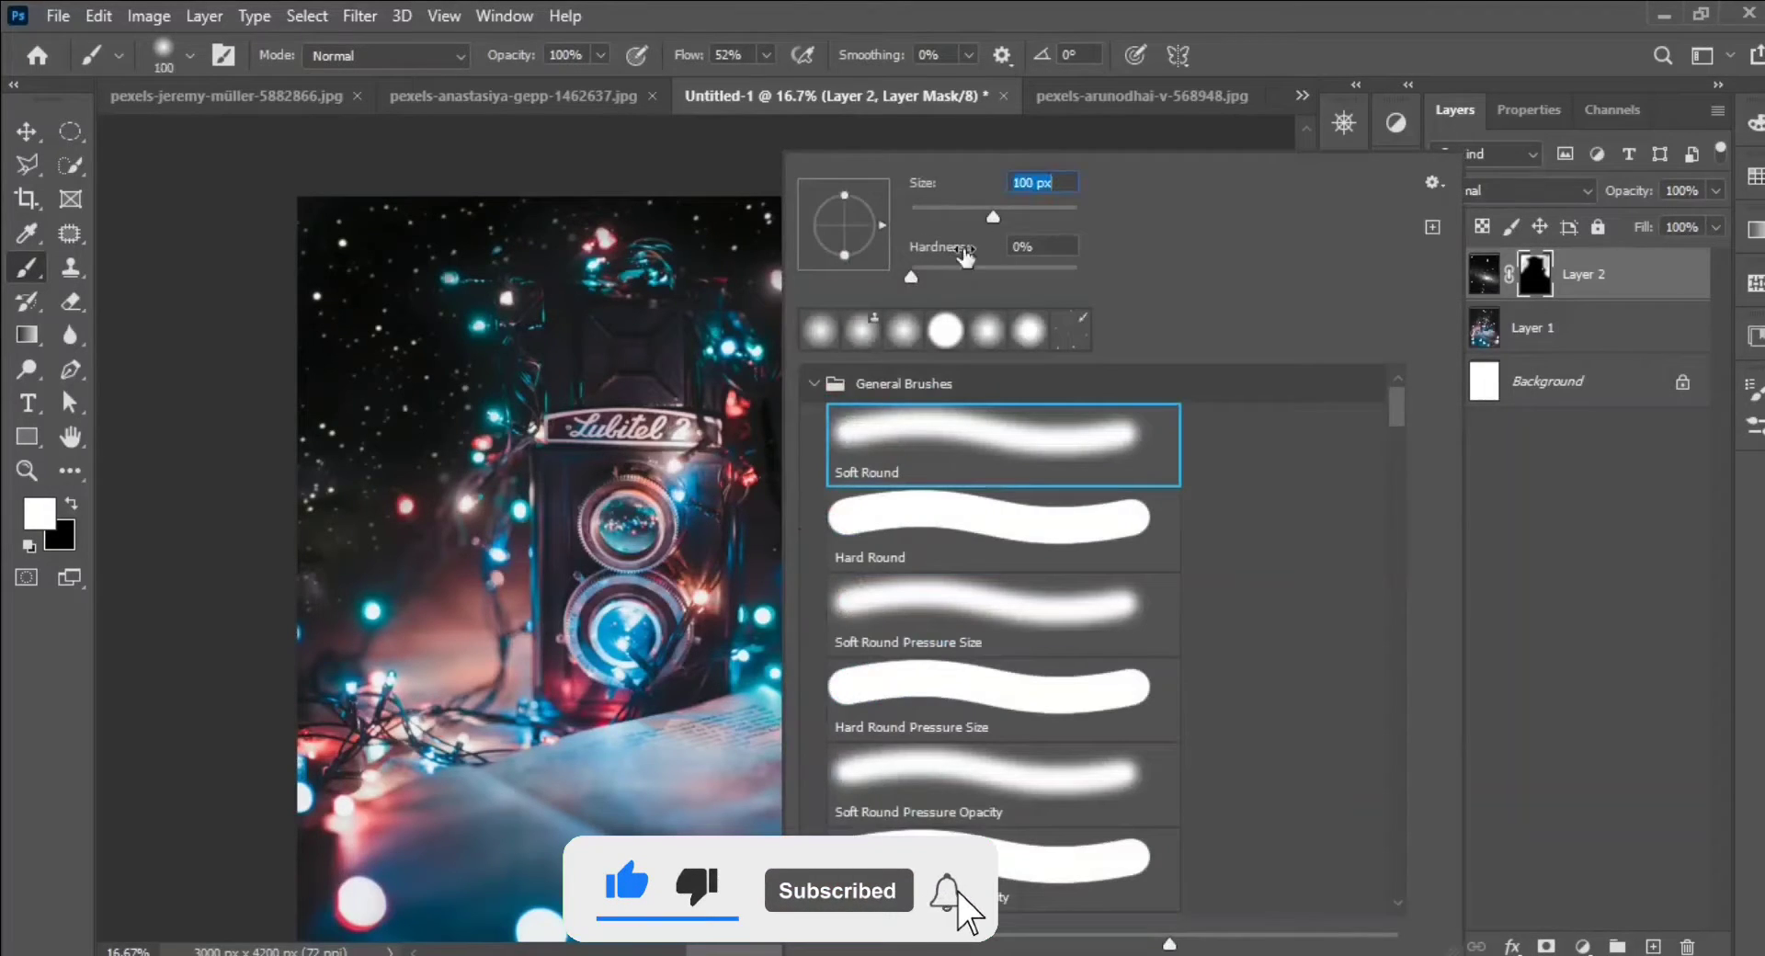
{"action": "key", "text": "Return"}
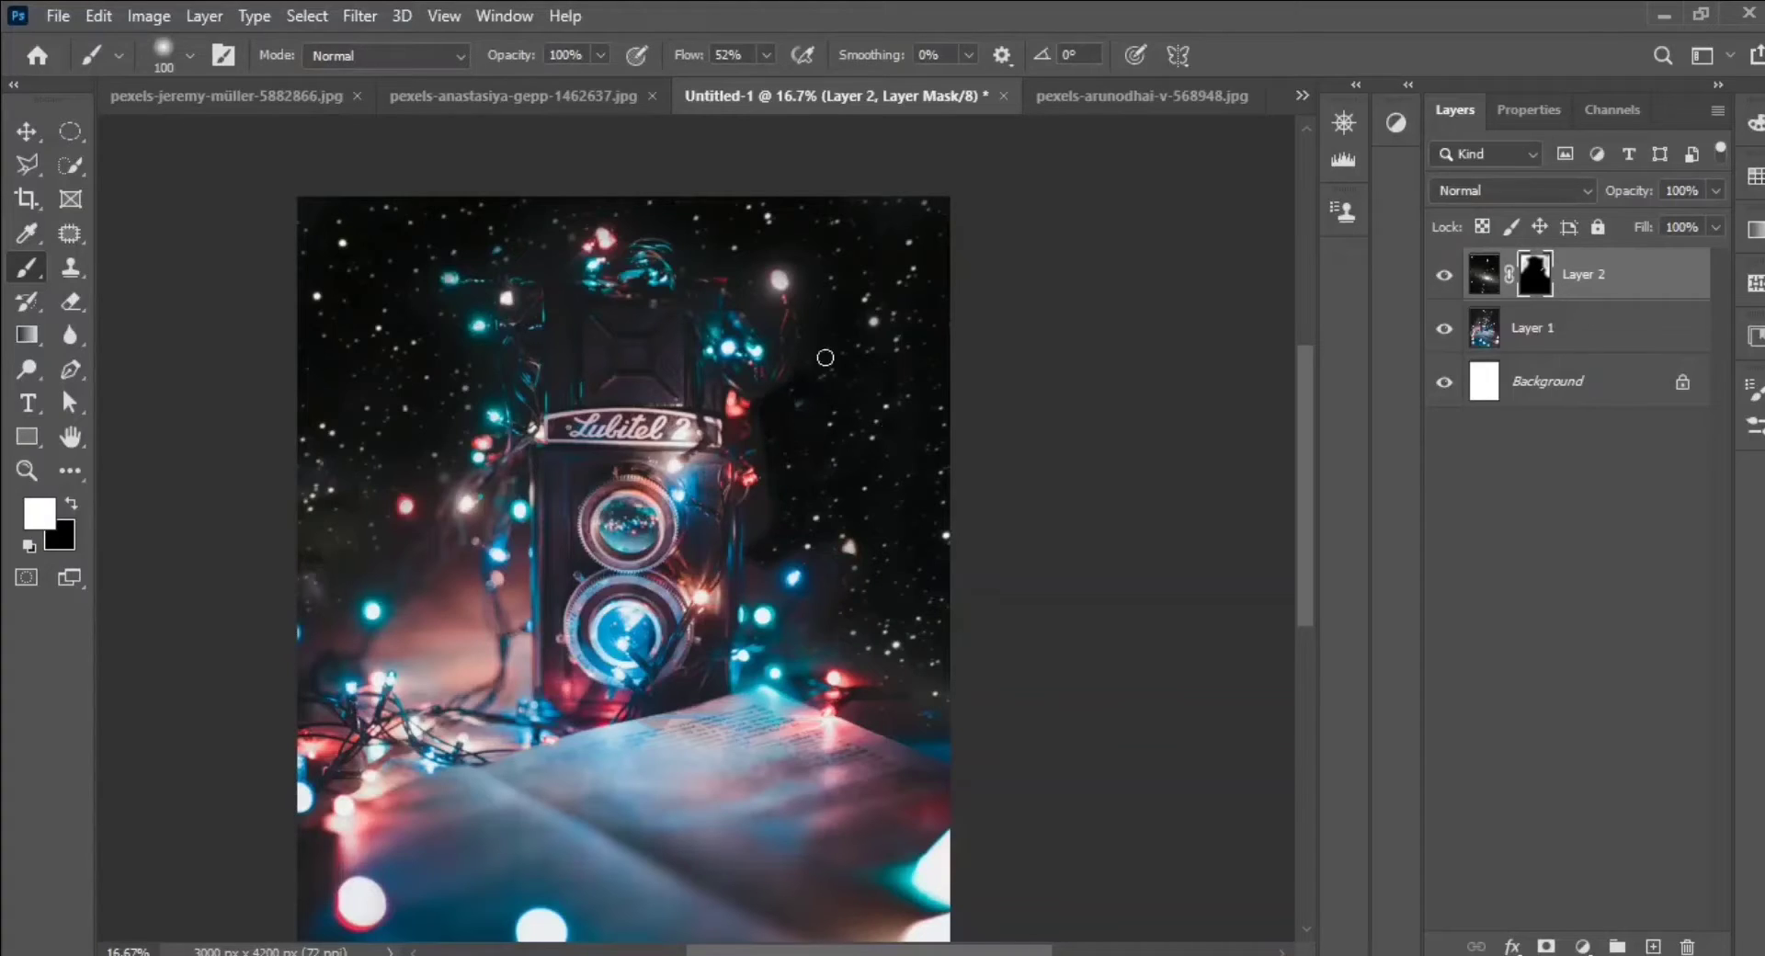
{"action": "left_click_drag", "start_coordinate": [560, 278], "coordinate": [455, 256]}
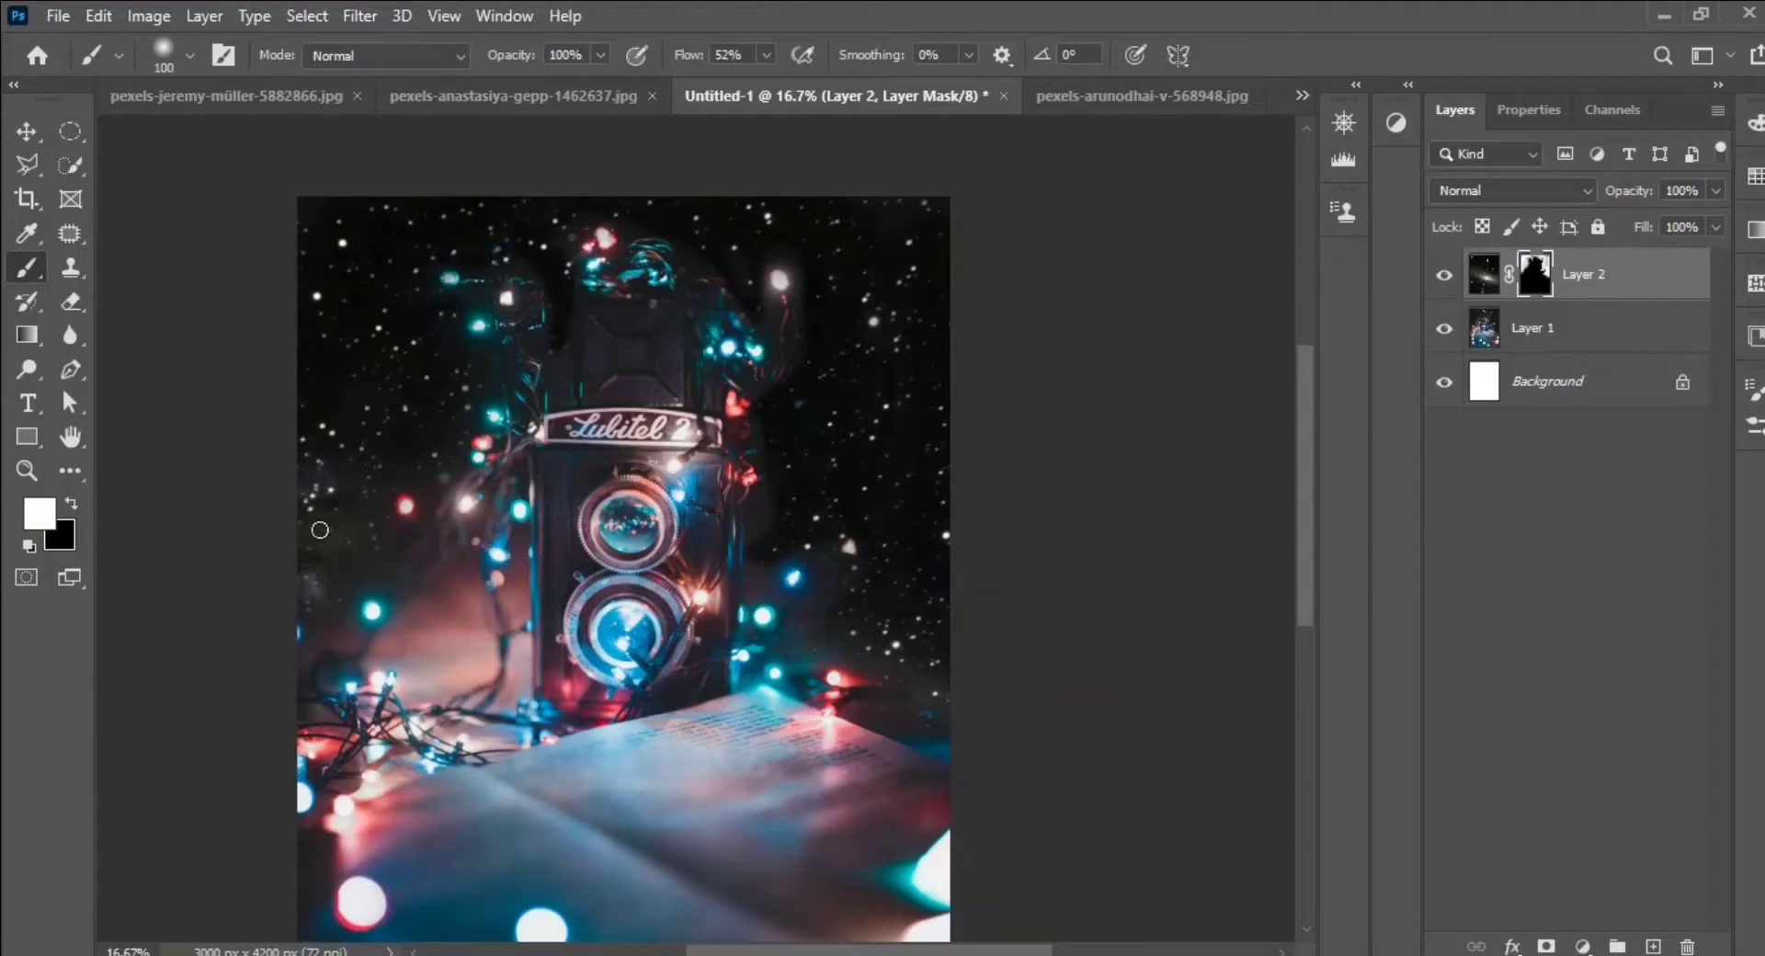
{"action": "left_click_drag", "start_coordinate": [736, 529], "coordinate": [754, 564]}
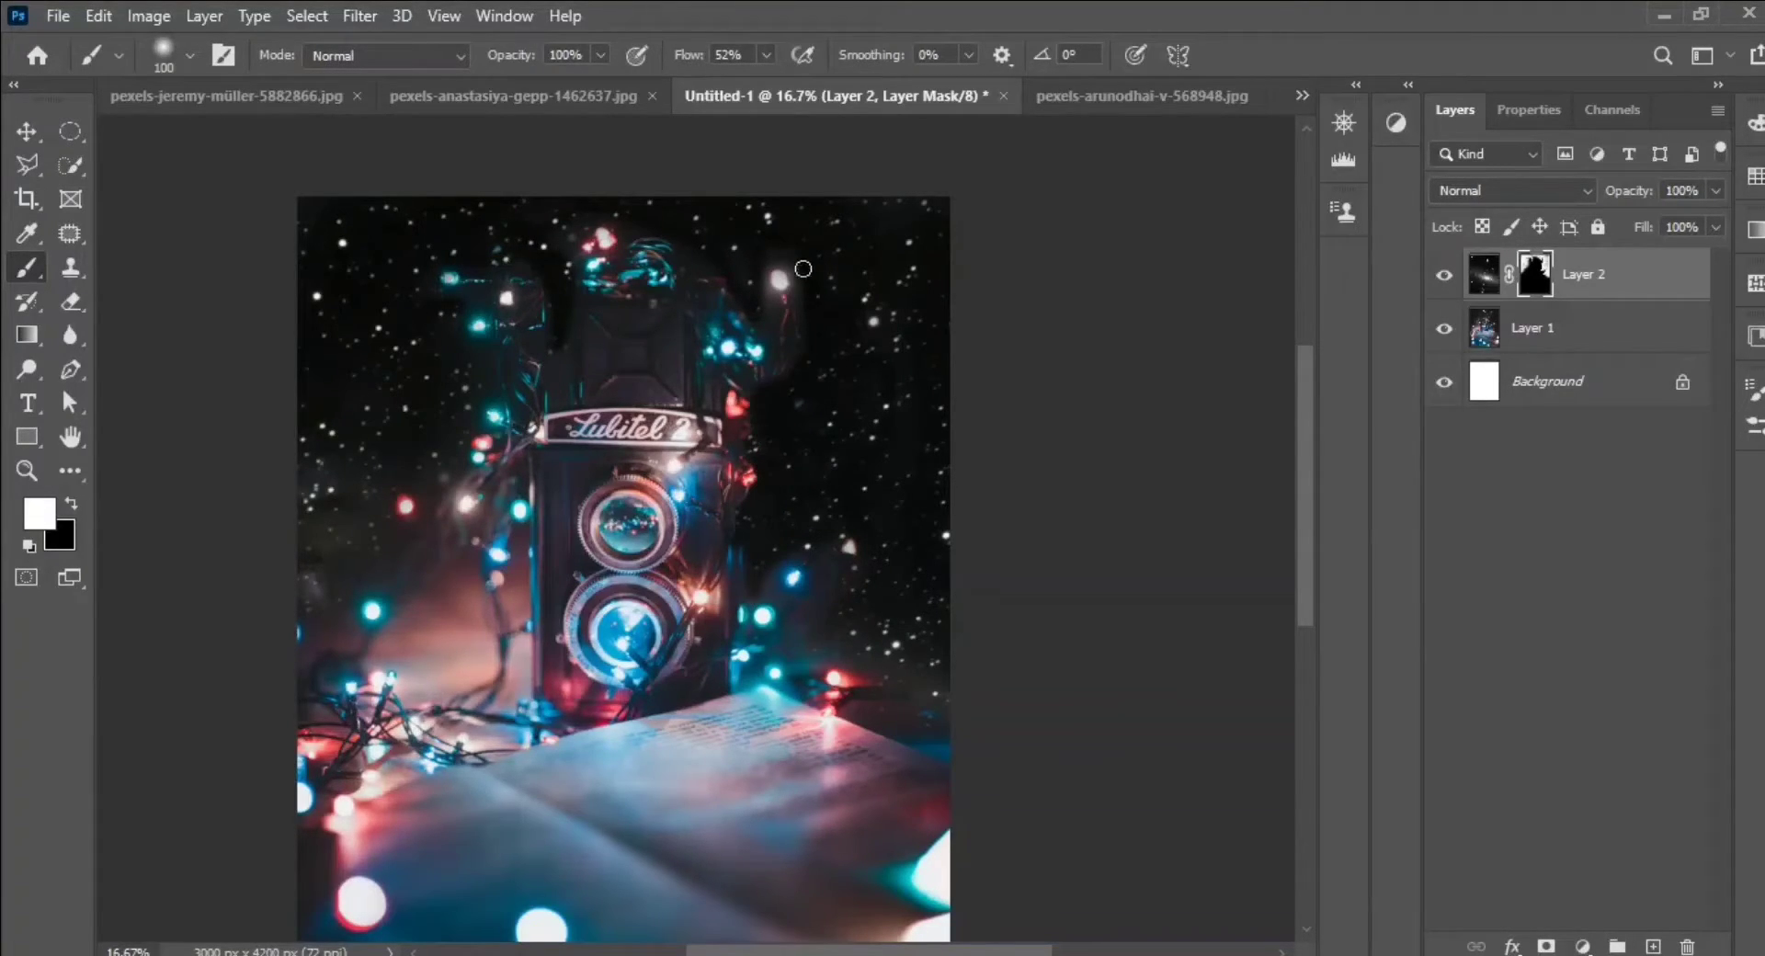
Feather the galaxy mask to 30.4 px and fit the image back on screen
{"action": "left_click", "coordinate": [1528, 111]}
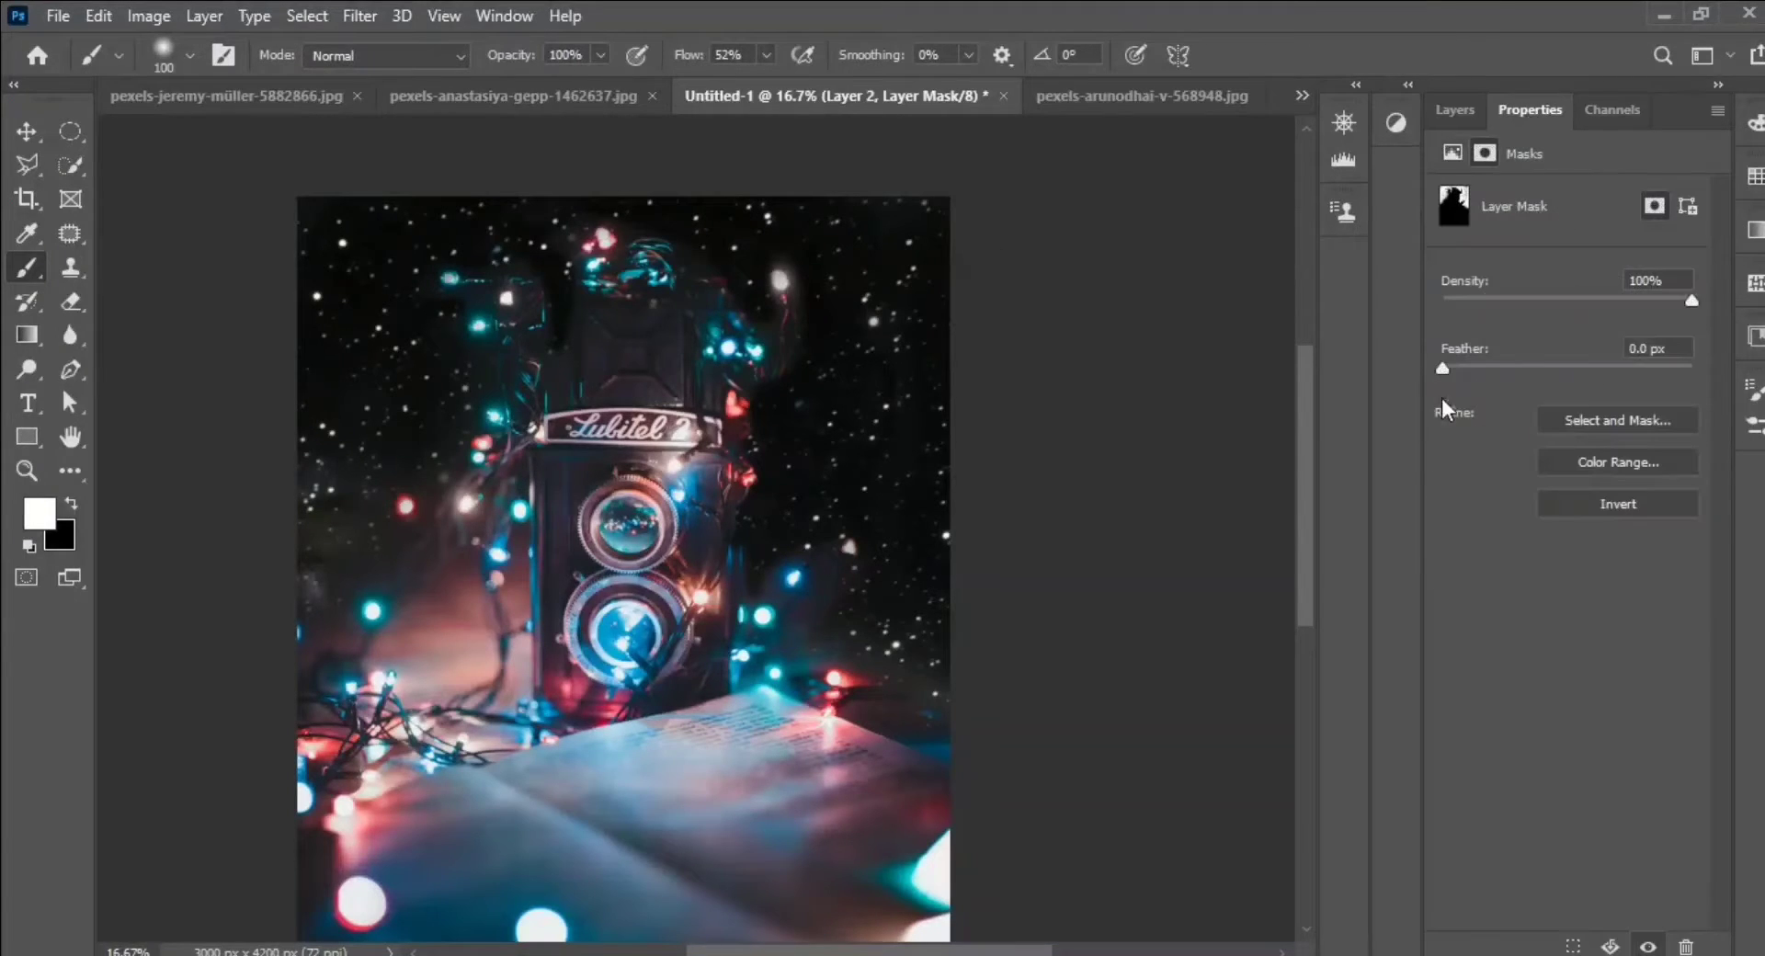
{"action": "left_click_drag", "start_coordinate": [1482, 366], "coordinate": [1579, 370]}
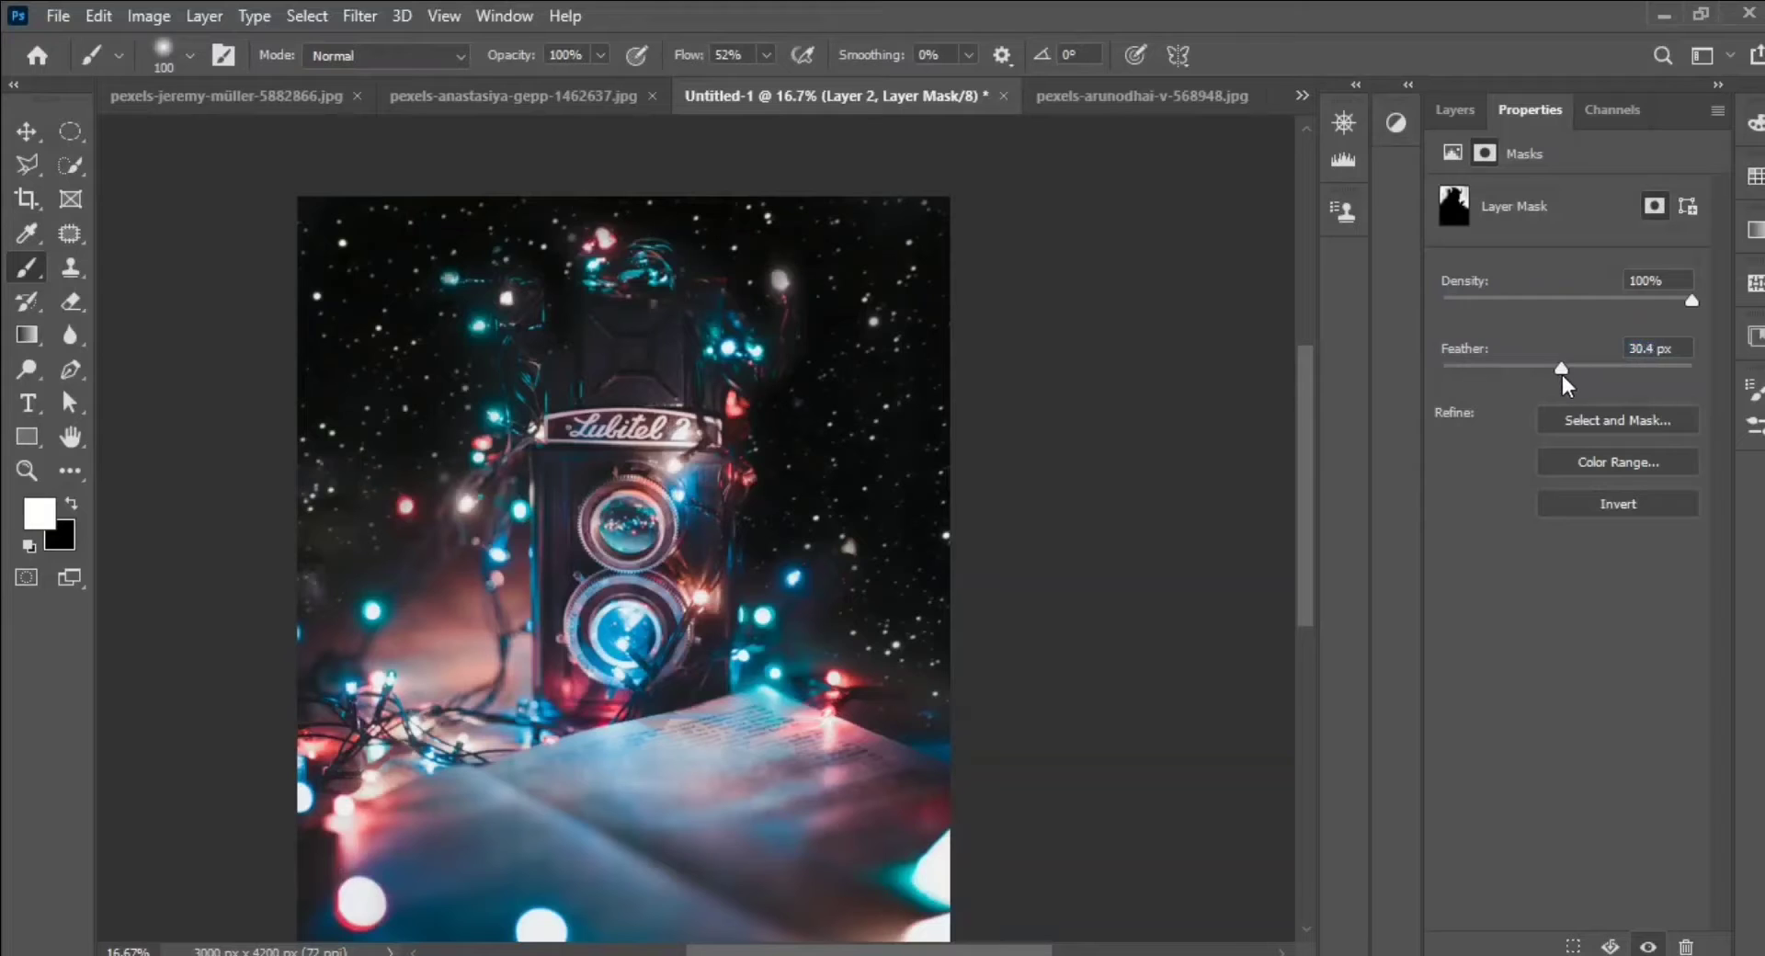
{"action": "left_click", "coordinate": [1452, 111]}
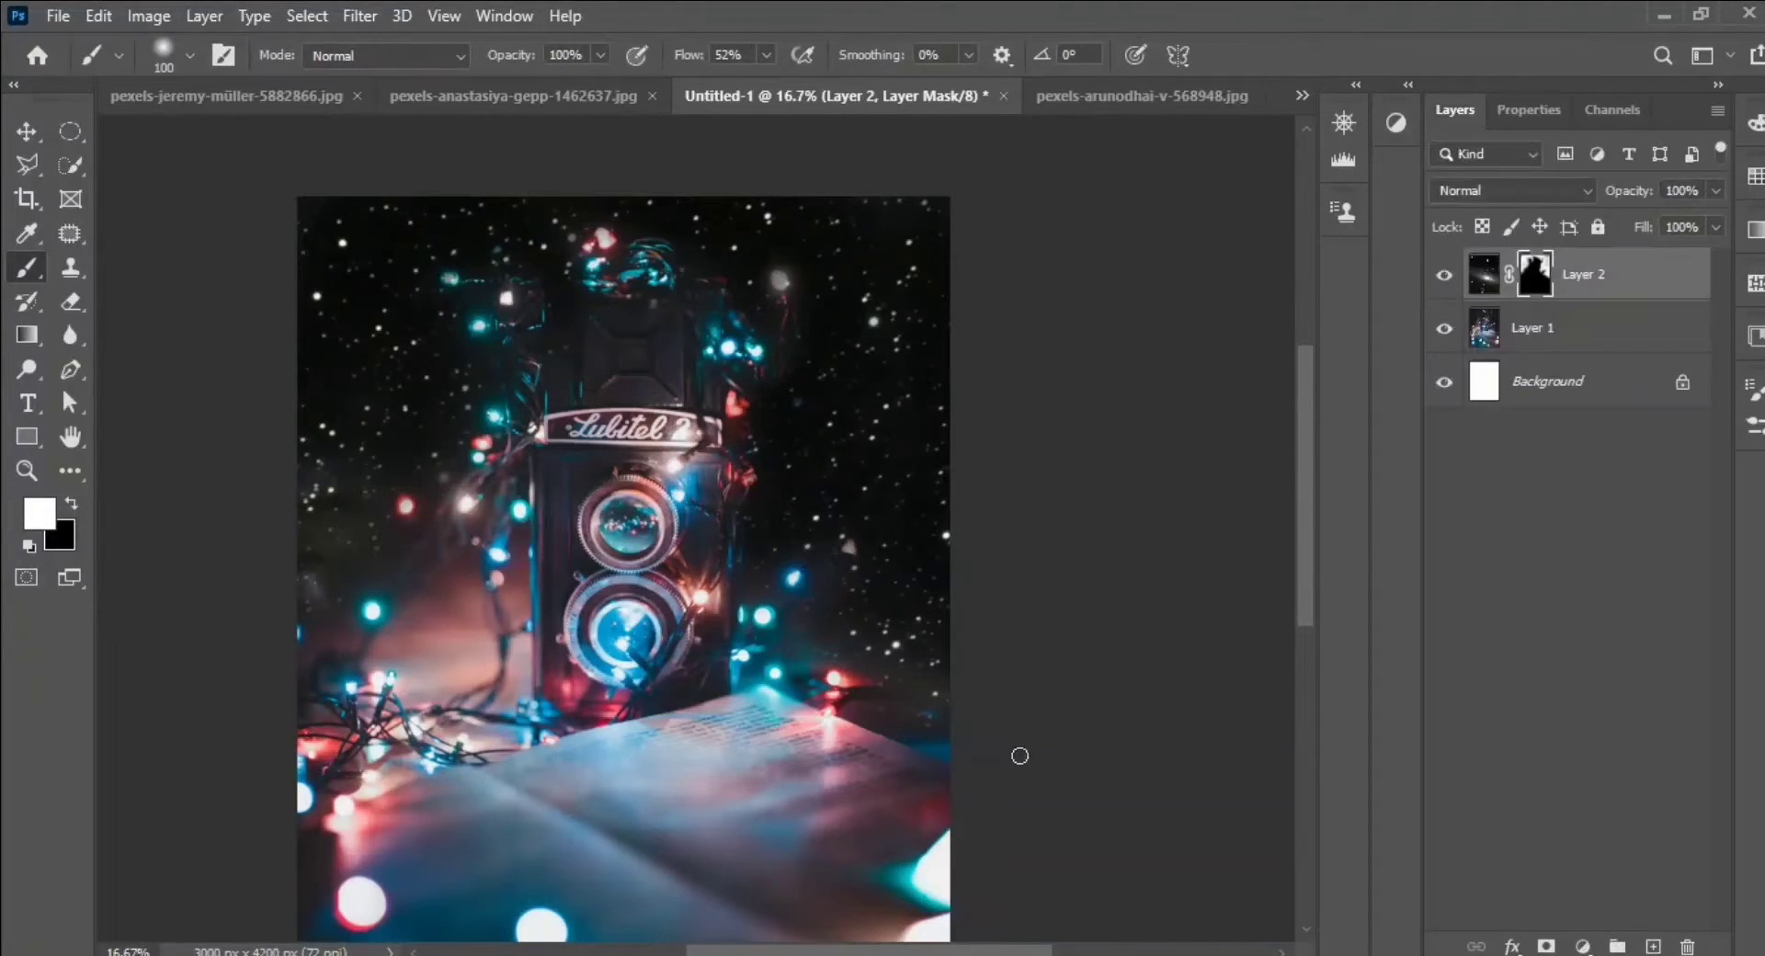
{"action": "key", "text": "ctrl+plus"}
{"action": "key", "text": "ctrl+plus"}
{"action": "key", "text": "ctrl+plus"}
{"action": "key", "text": "ctrl+plus"}
{"action": "key", "text": "ctrl+plus"}
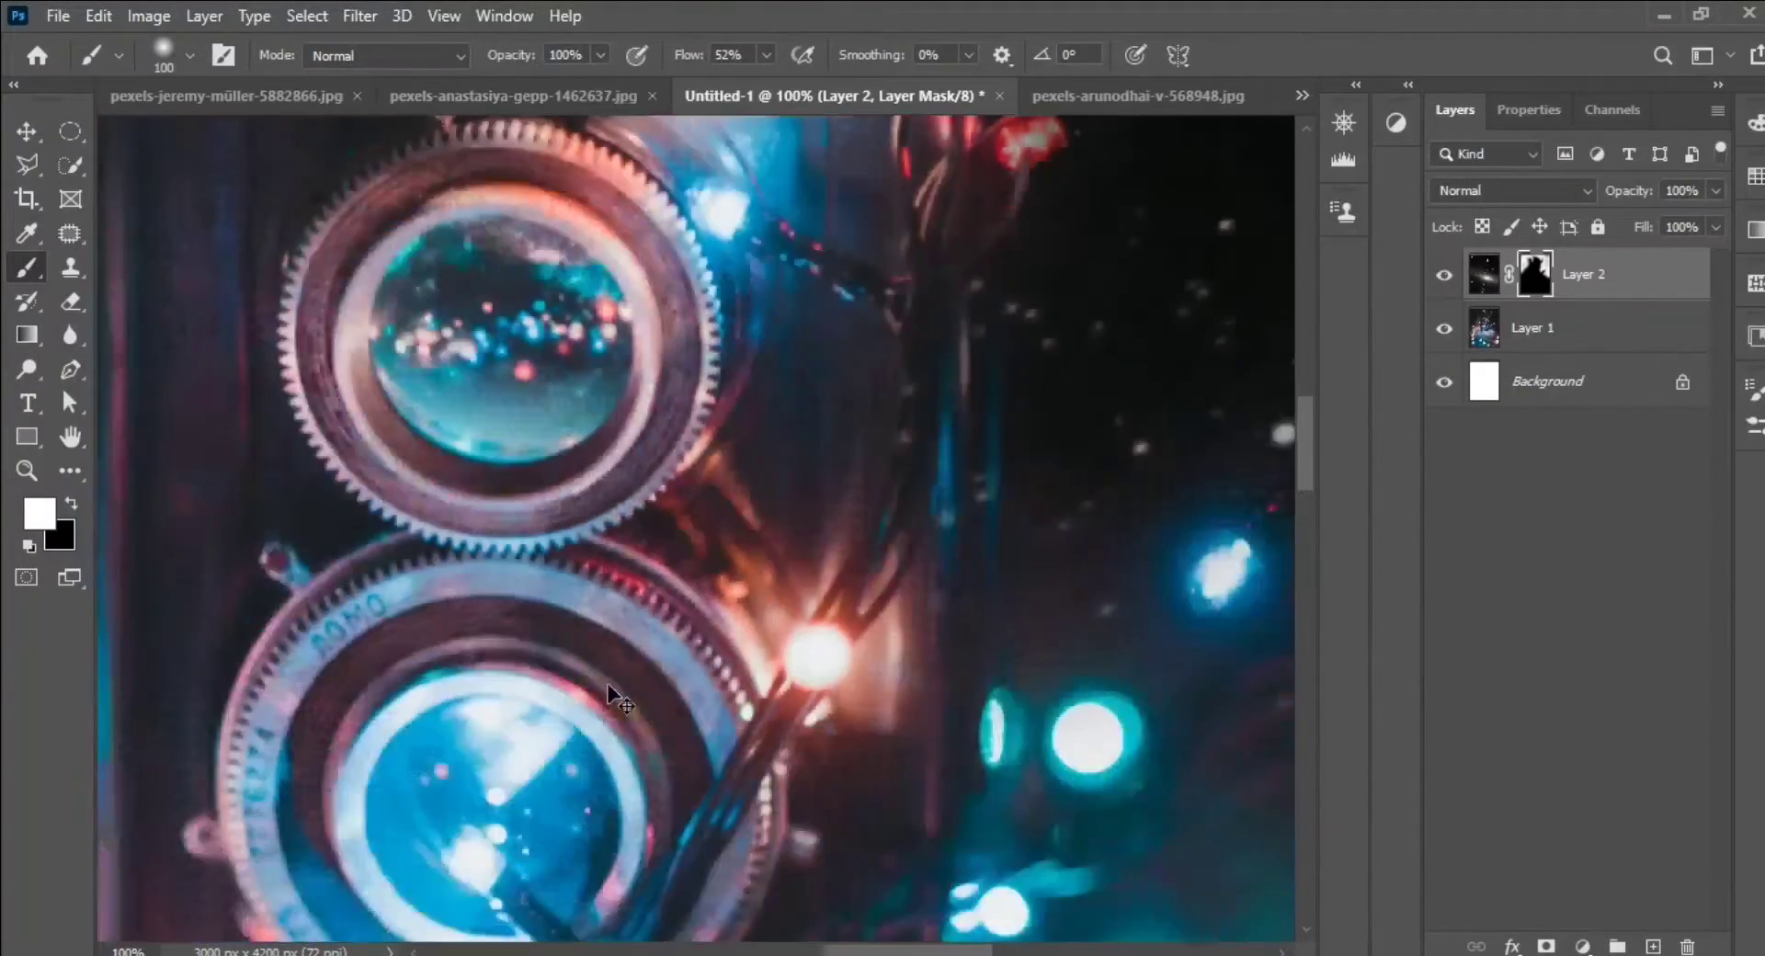
{"action": "key", "text": "ctrl+0"}
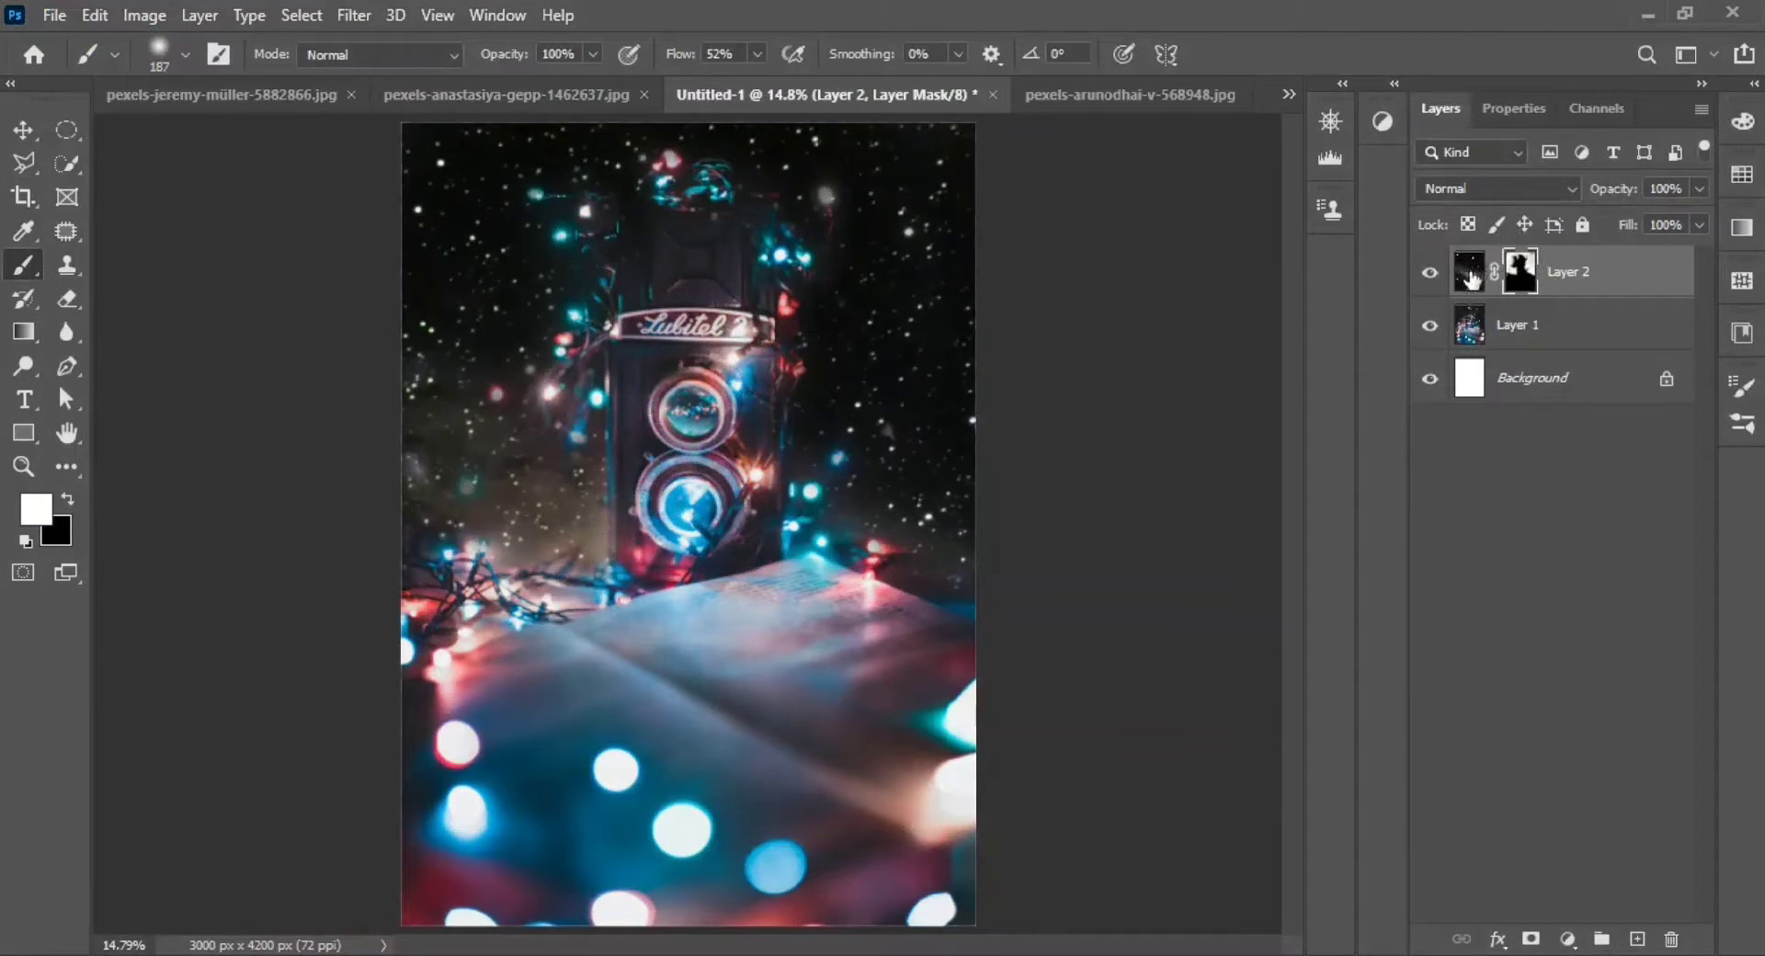
Add a Color Balance adjustment clipped to the galaxy layer
{"action": "left_click", "coordinate": [1567, 938]}
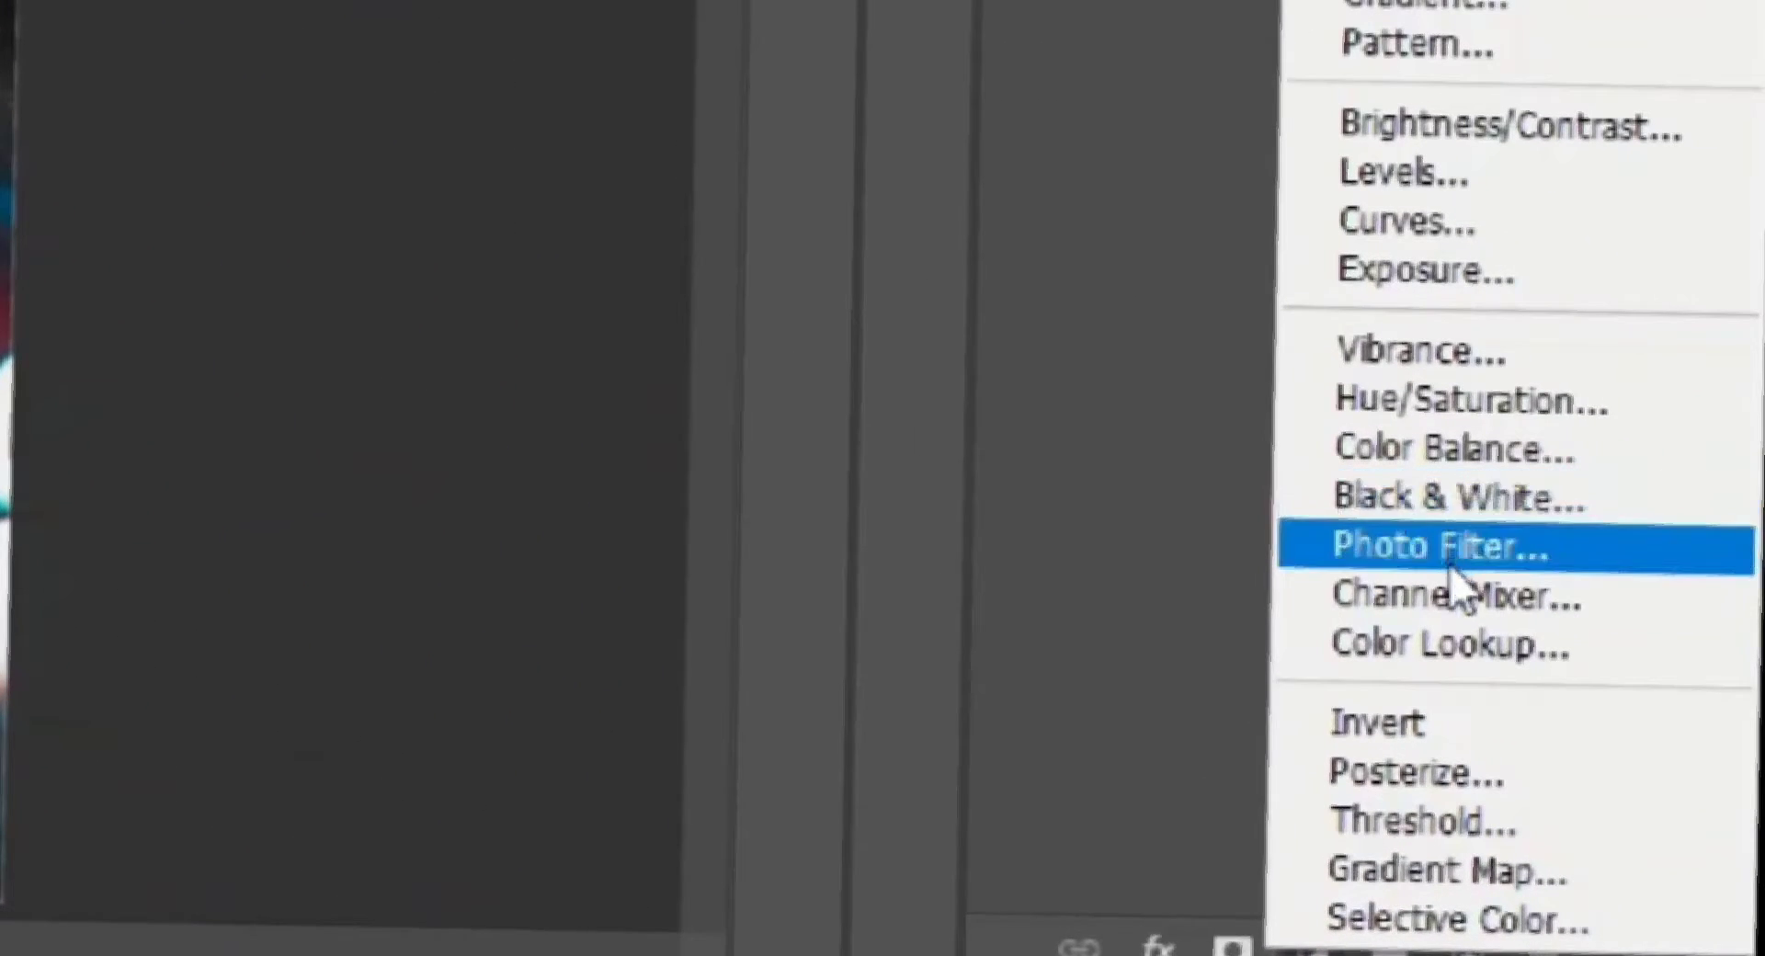
{"action": "left_click", "coordinate": [1429, 450]}
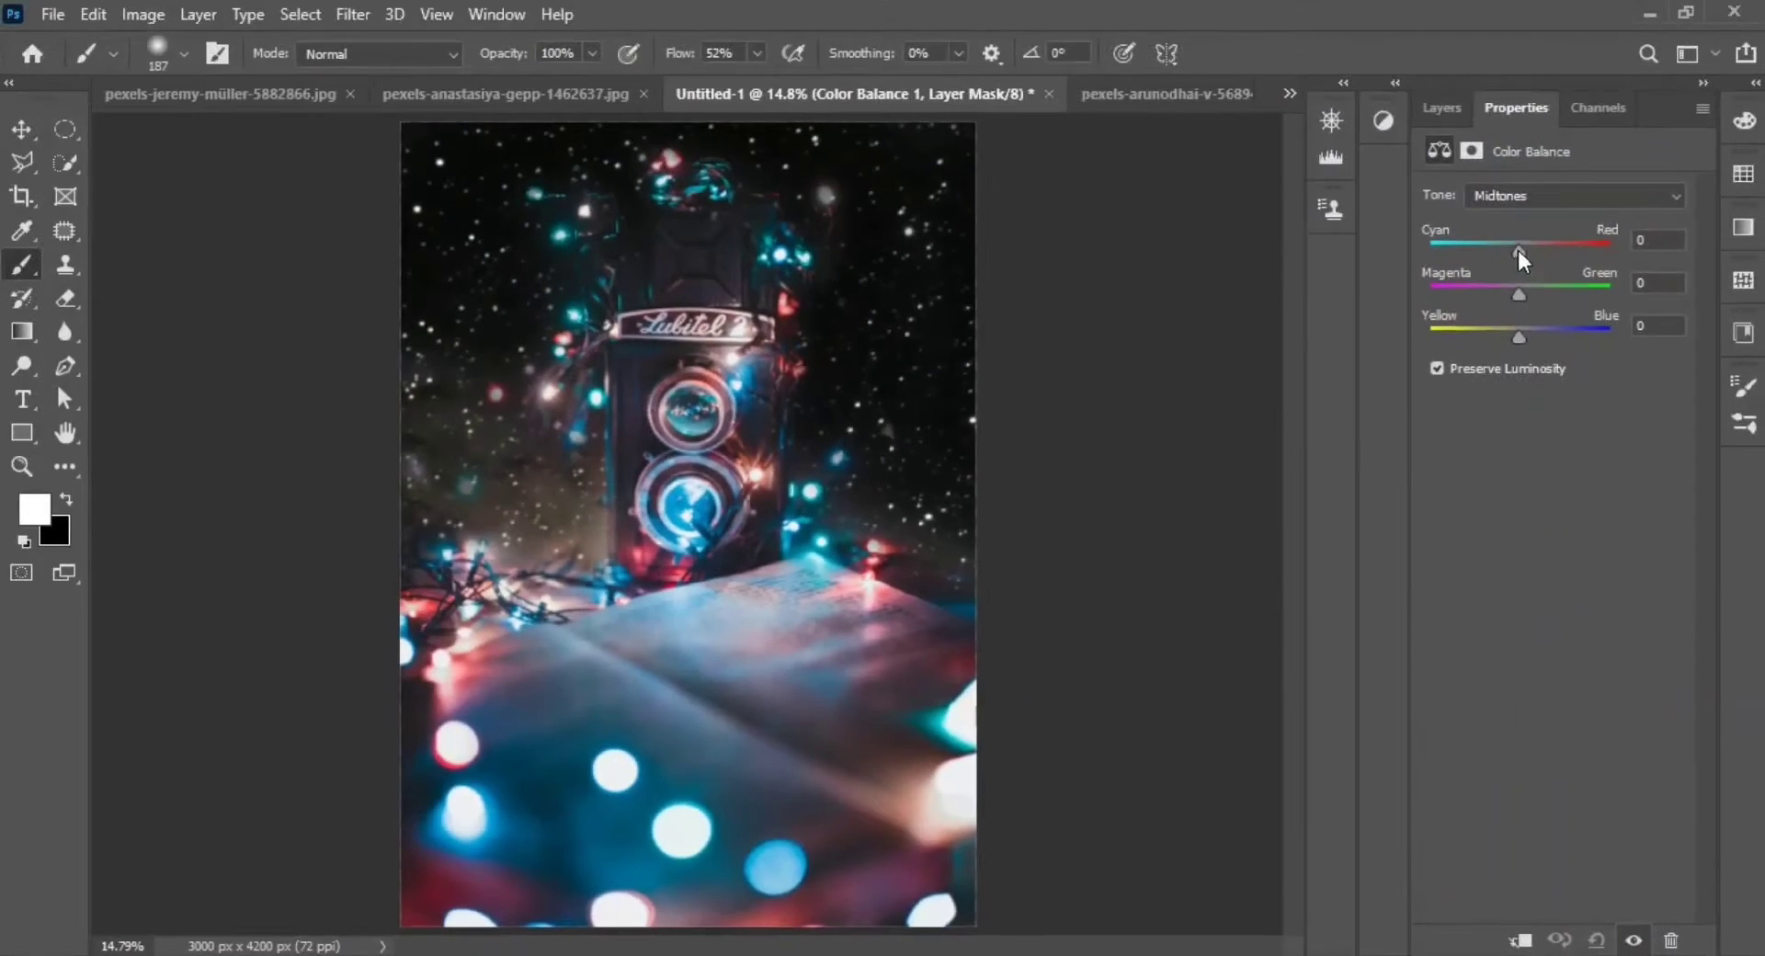
{"action": "left_click", "coordinate": [1441, 108]}
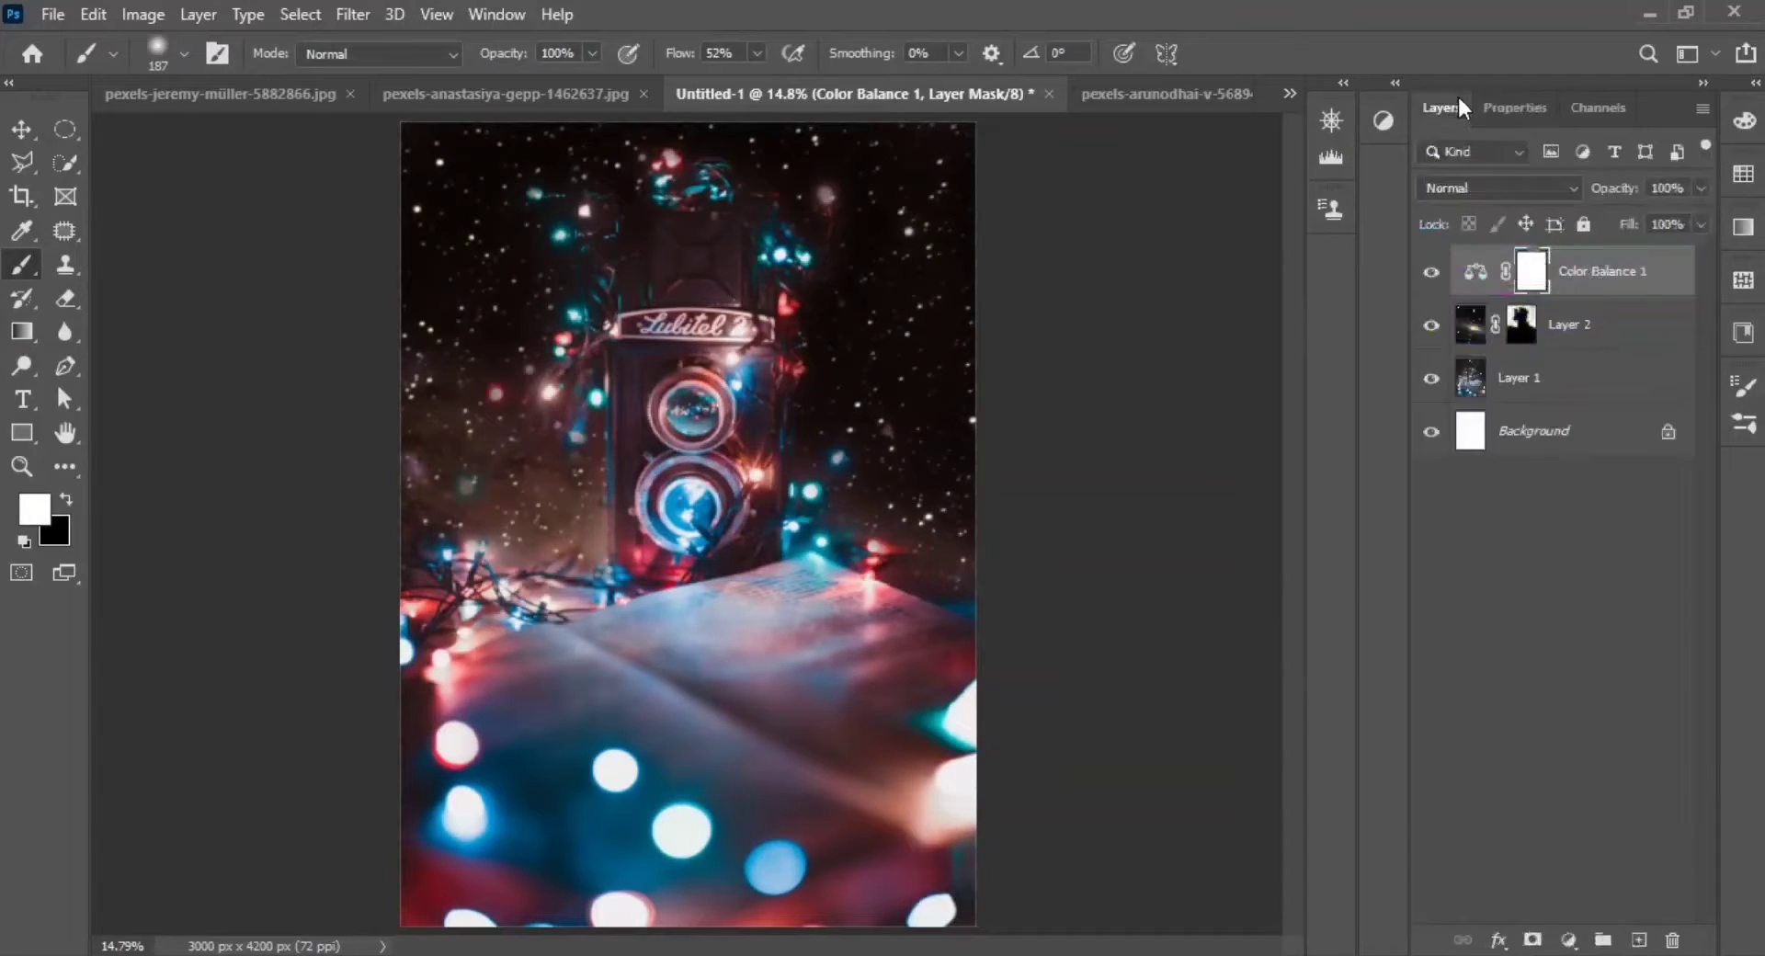
{"action": "left_click", "coordinate": [1568, 296], "text": "alt"}
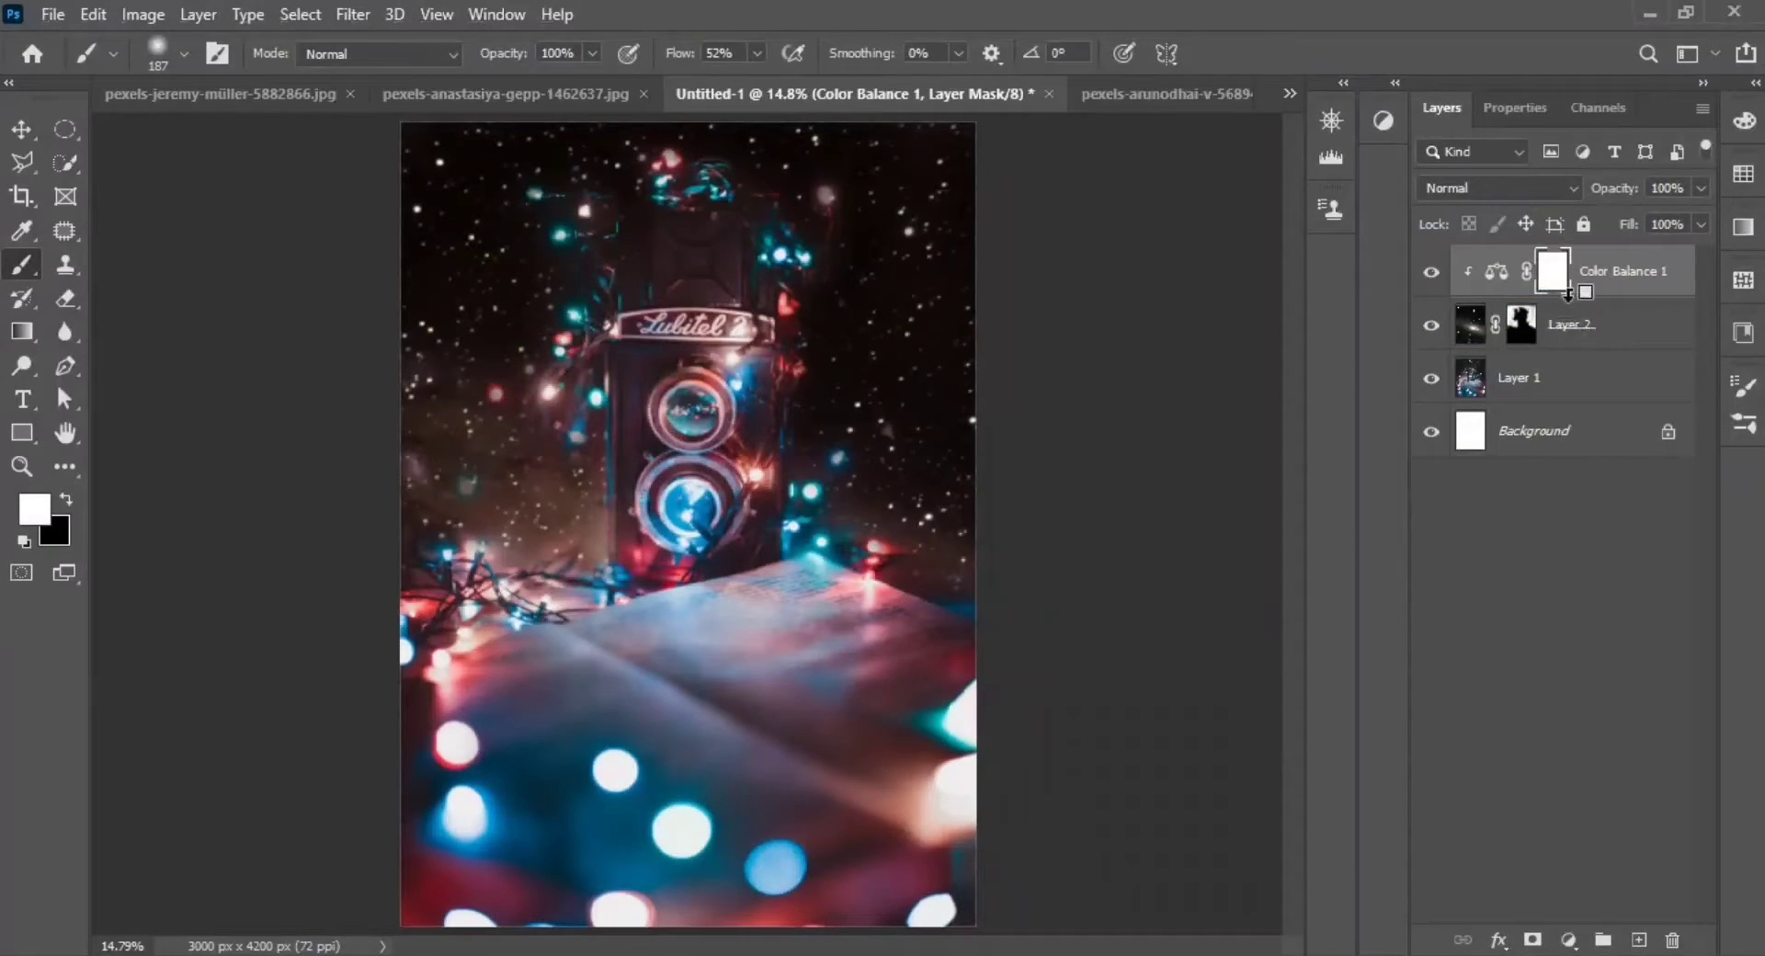
Set Color Balance midtones to −22, +13, +38 and group it with Layer 2 as Group 1
{"action": "left_click", "coordinate": [1508, 118]}
{"action": "left_click_drag", "start_coordinate": [1522, 249], "coordinate": [1524, 294]}
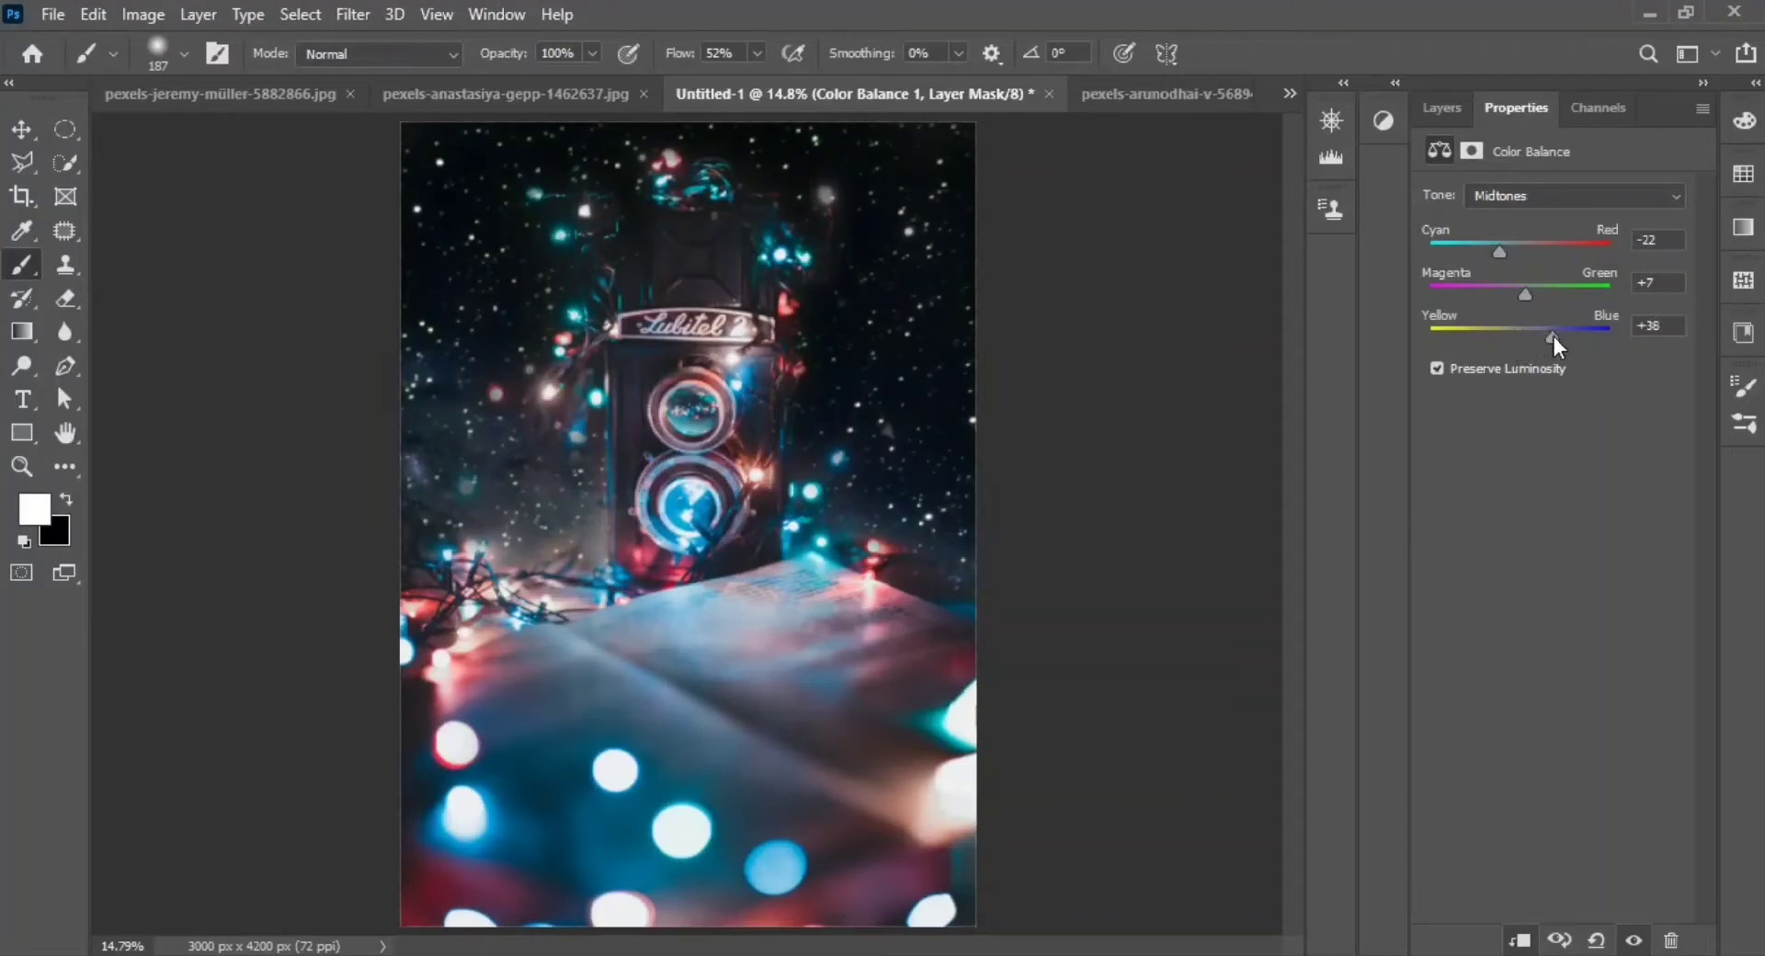
{"action": "mouse_move", "coordinate": [1513, 295]}
{"action": "left_mouse_down"}
{"action": "mouse_move", "coordinate": [1528, 292]}
{"action": "mouse_move", "coordinate": [1503, 250]}
{"action": "left_mouse_up"}
{"action": "left_click", "coordinate": [1441, 108]}
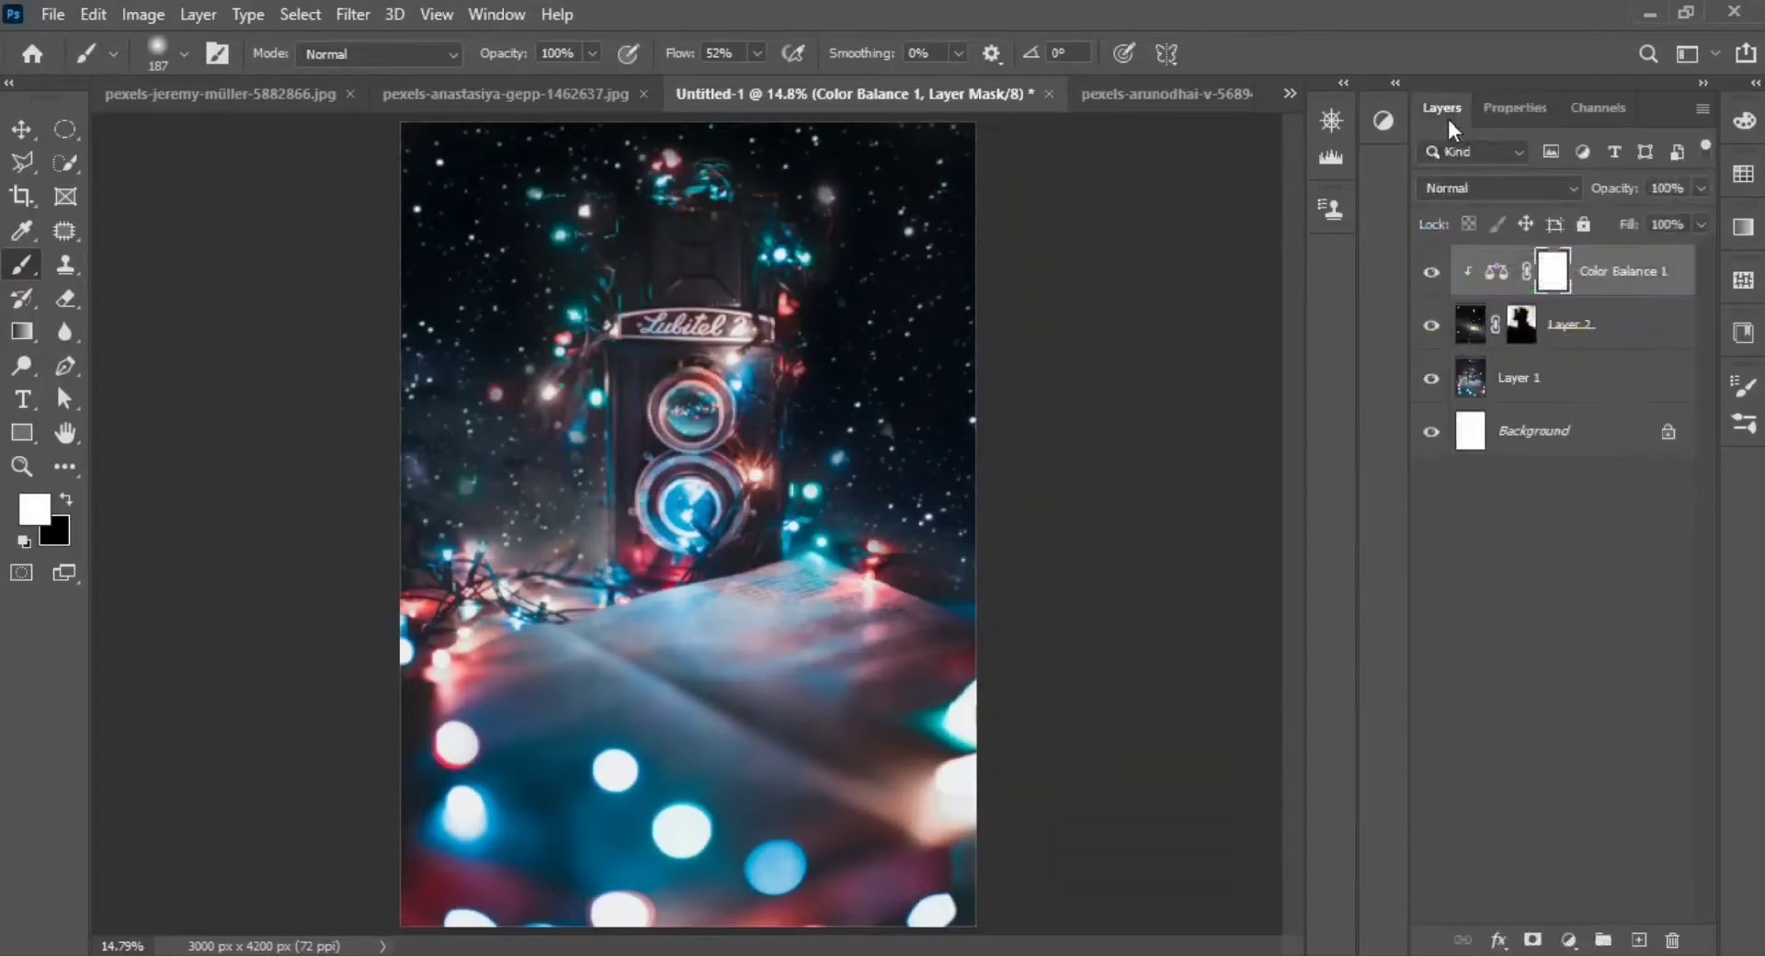
{"action": "left_click", "coordinate": [1599, 336], "text": "shift"}
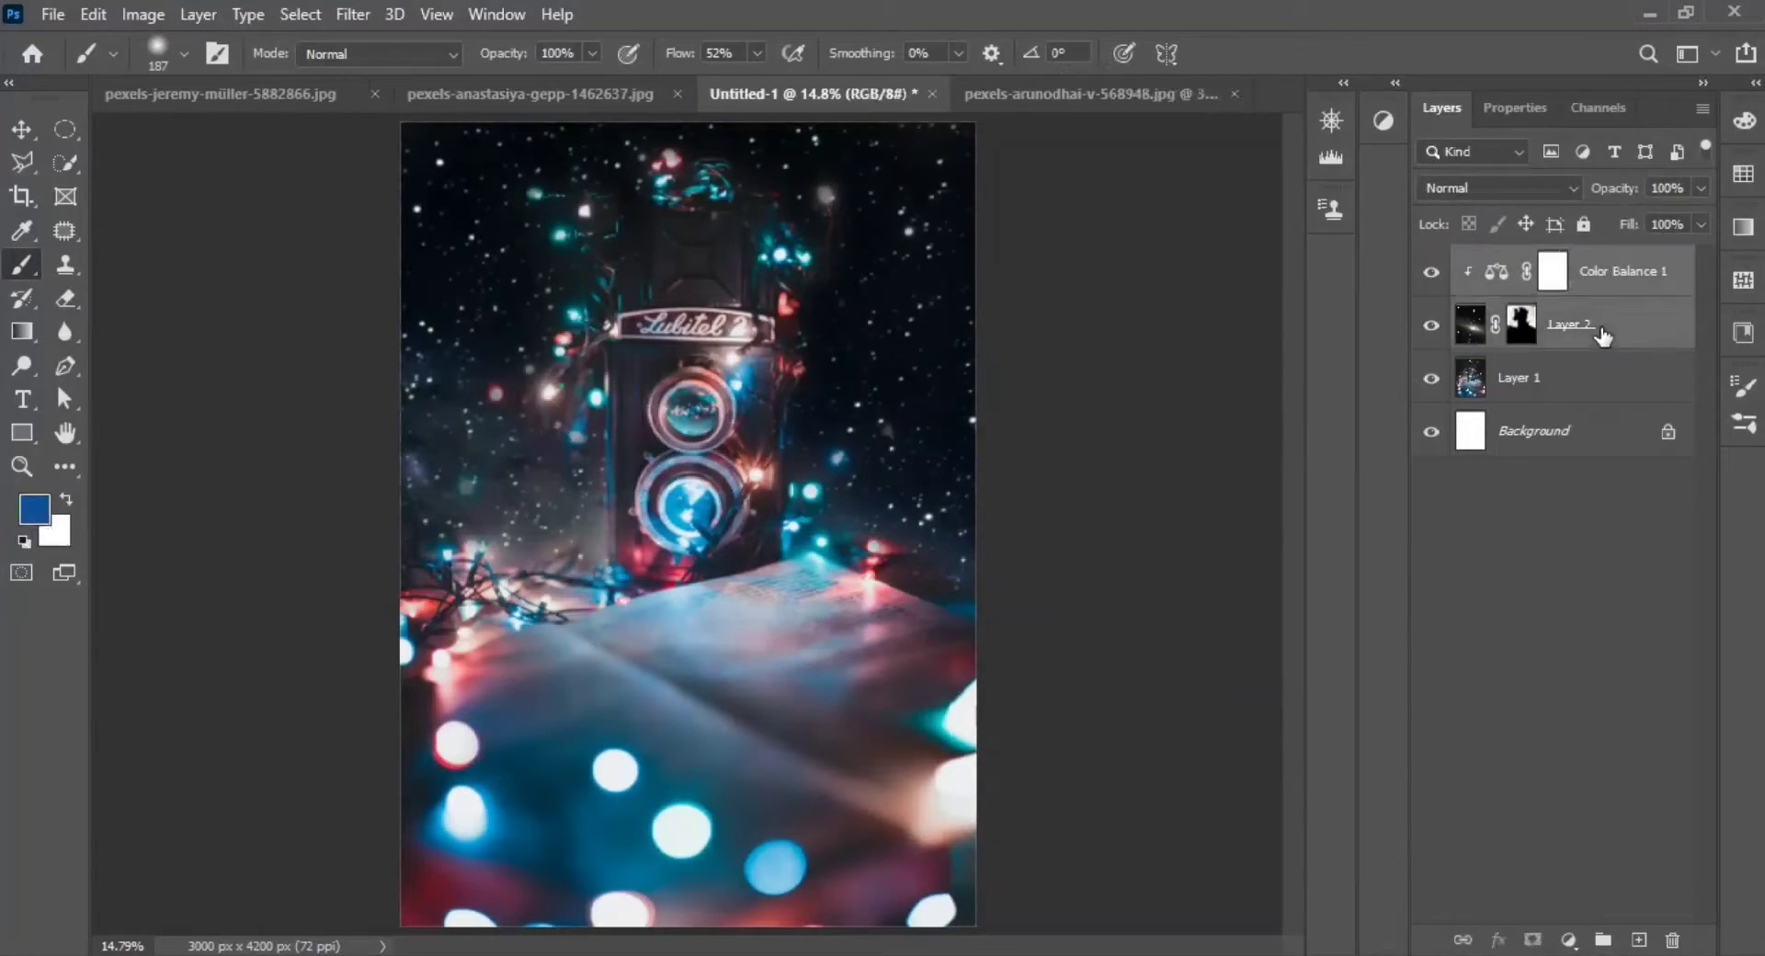
{"action": "key", "text": "ctrl+g"}
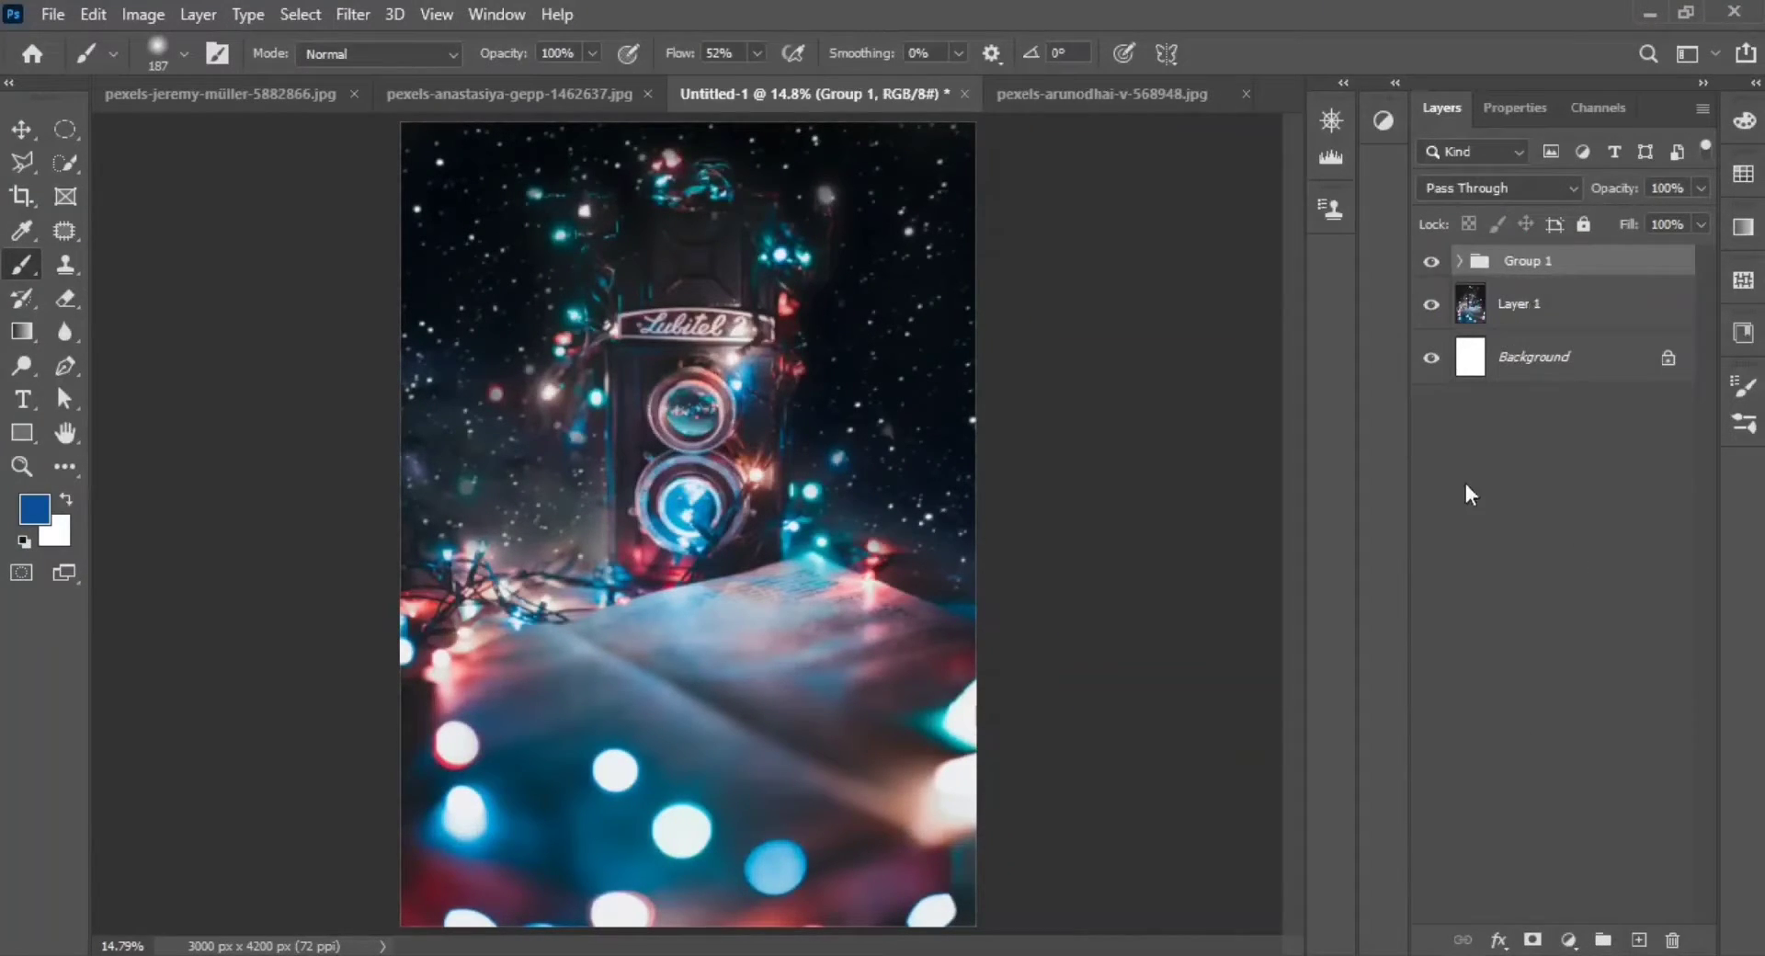
Bring the hanging red lamps image into the composite as a new layer
{"action": "left_click", "coordinate": [11, 136]}
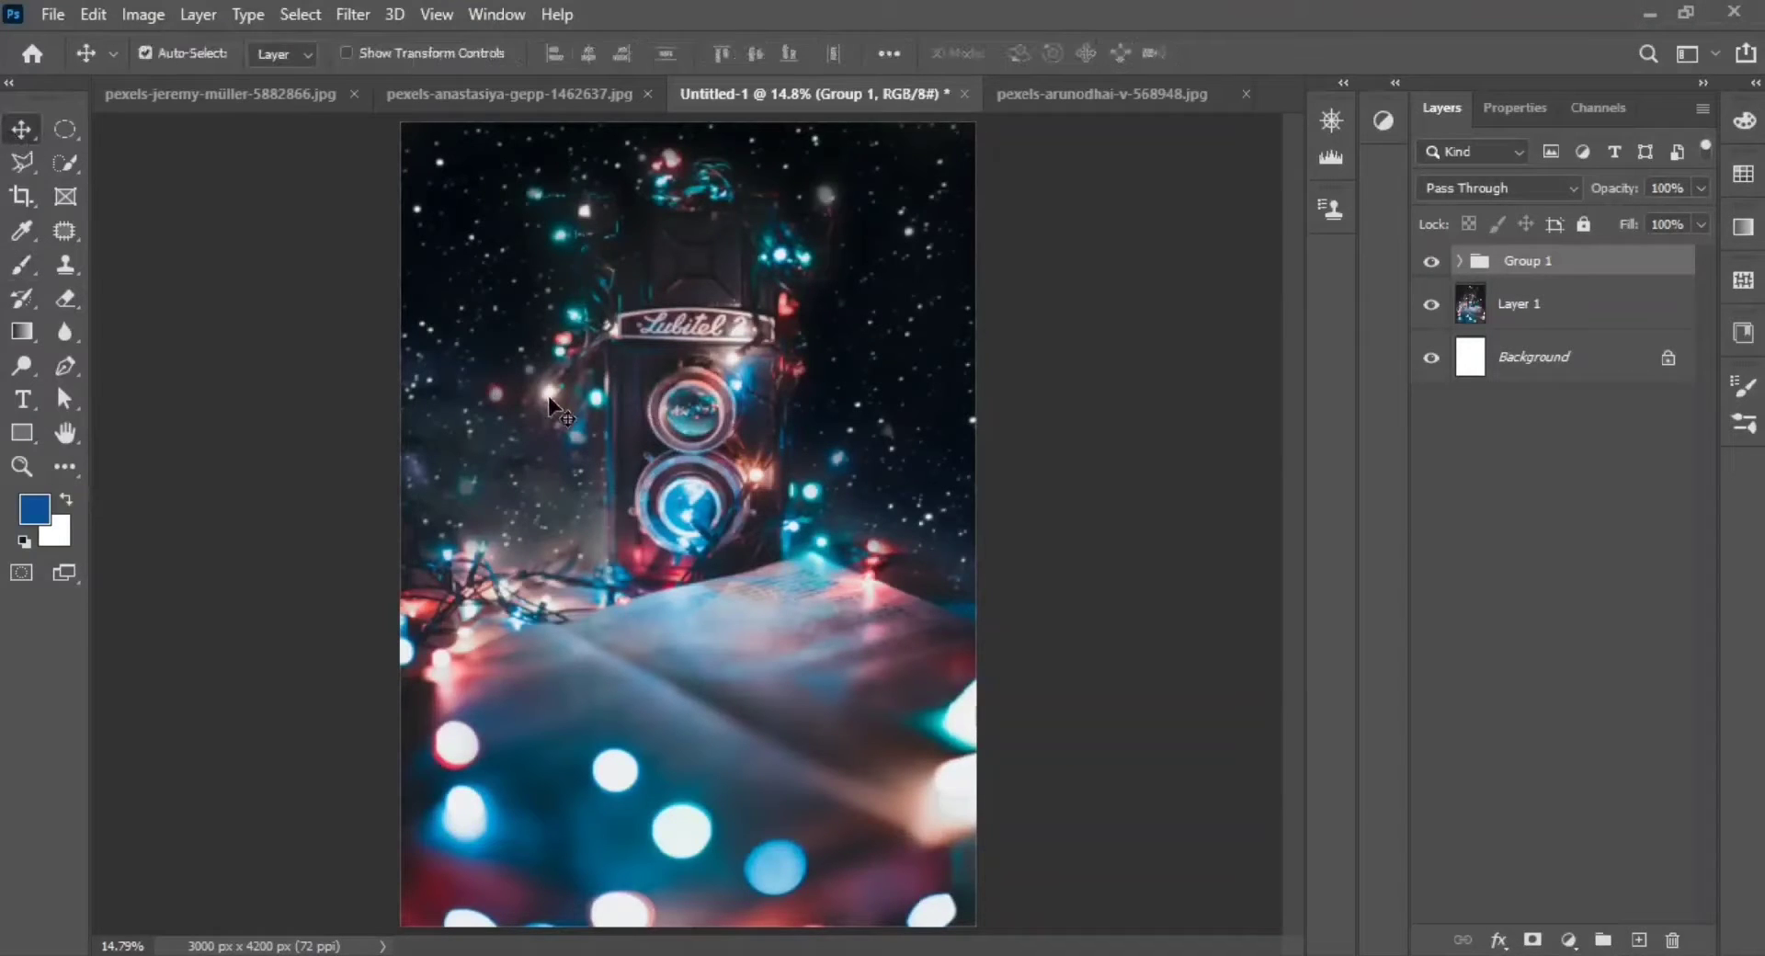
{"action": "left_click", "coordinate": [561, 413]}
{"action": "left_click", "coordinate": [1057, 98]}
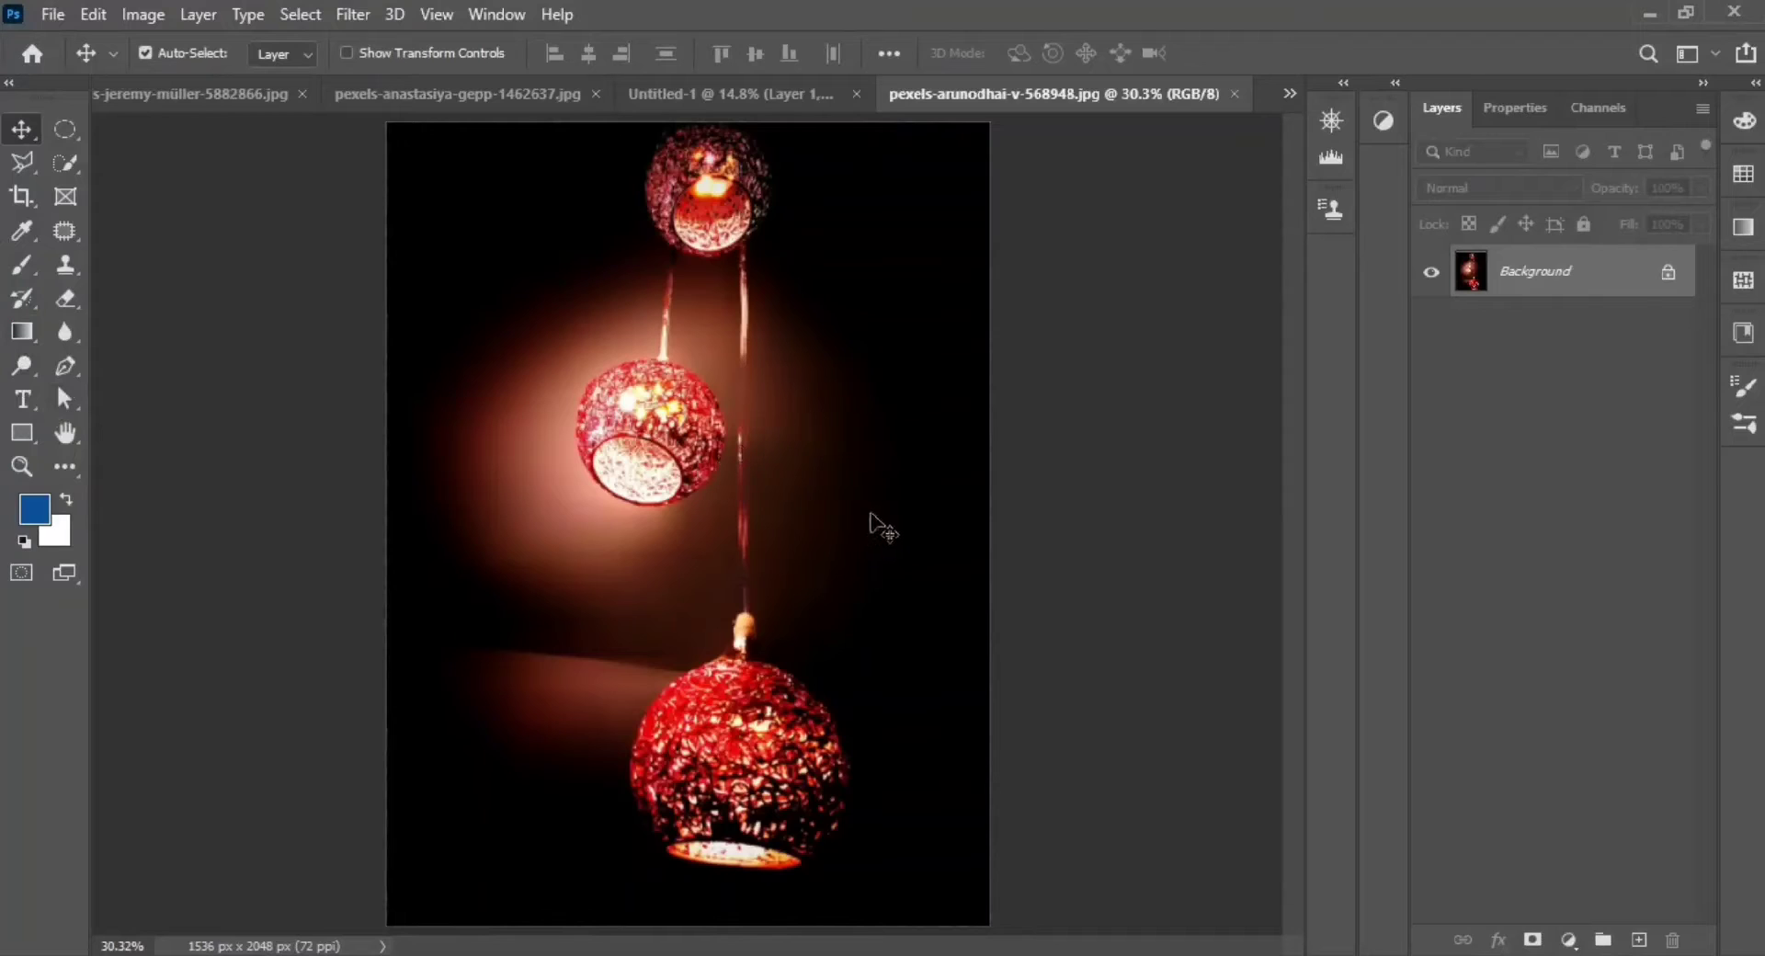
{"action": "left_click", "coordinate": [804, 534]}
{"action": "left_click", "coordinate": [867, 548]}
{"action": "mouse_move", "coordinate": [817, 557]}
{"action": "left_mouse_down"}
{"action": "mouse_move", "coordinate": [739, 88]}
{"action": "mouse_move", "coordinate": [793, 401]}
{"action": "left_mouse_up"}
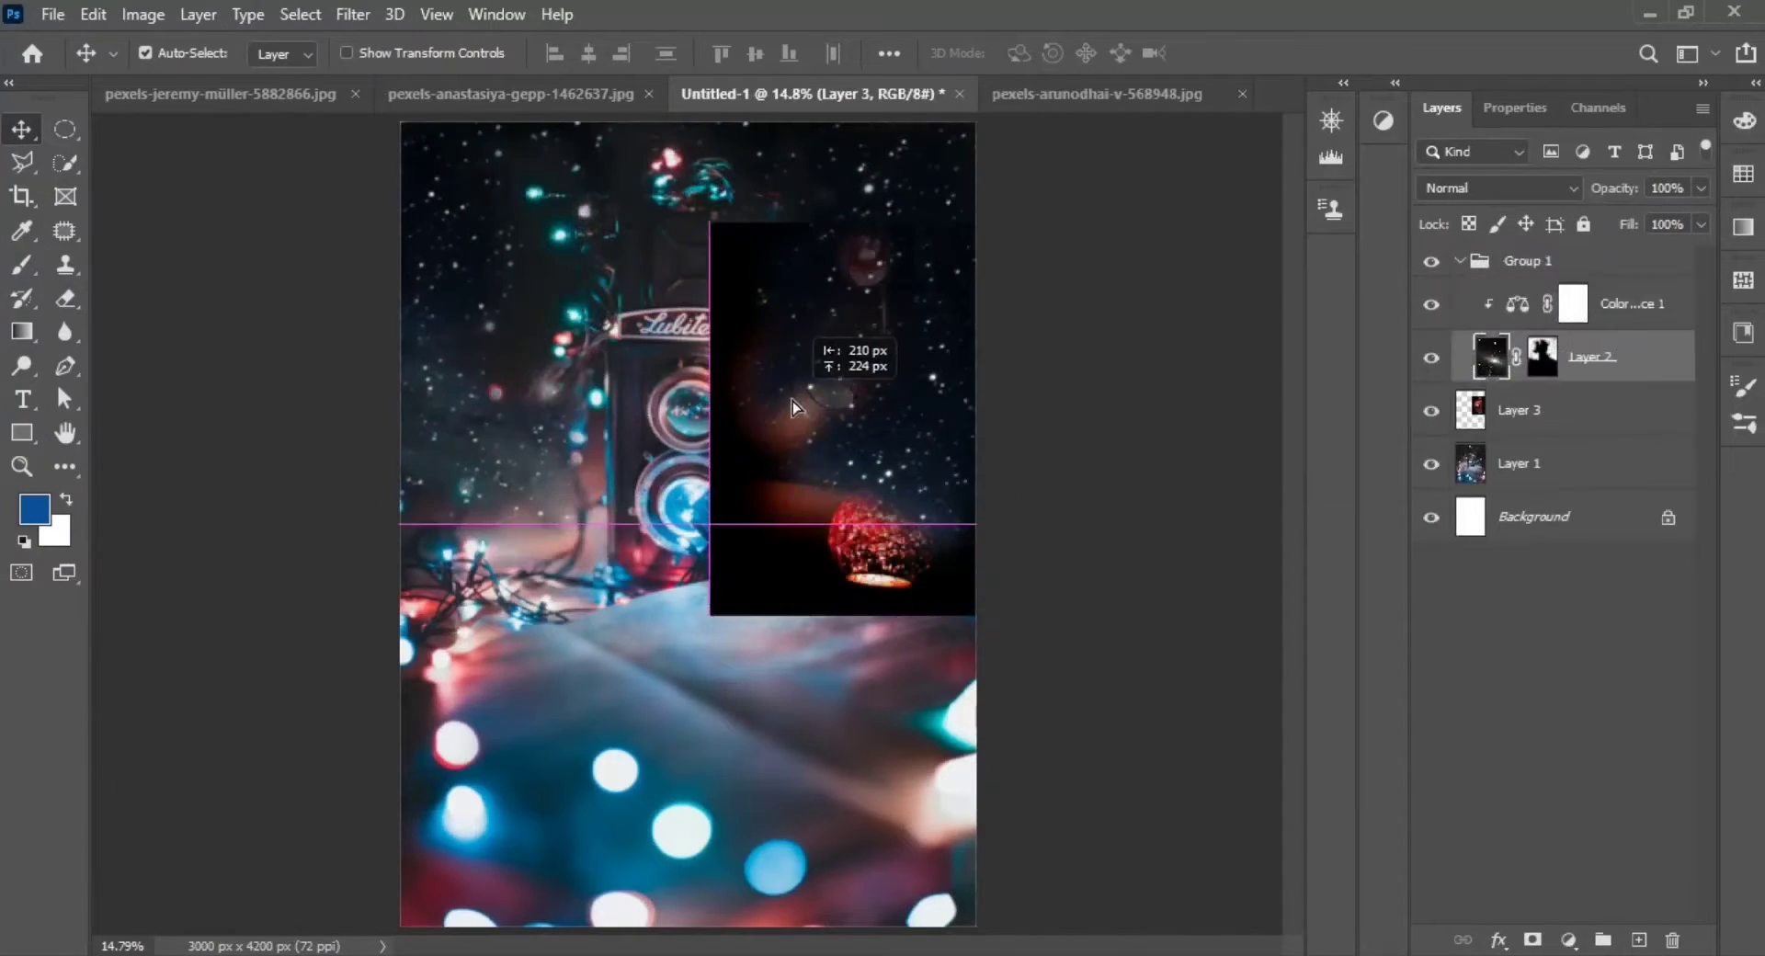
Move the lamps layer to the top of the stack and shift it up-right
{"action": "left_click_drag", "start_coordinate": [1518, 410], "coordinate": [1521, 258]}
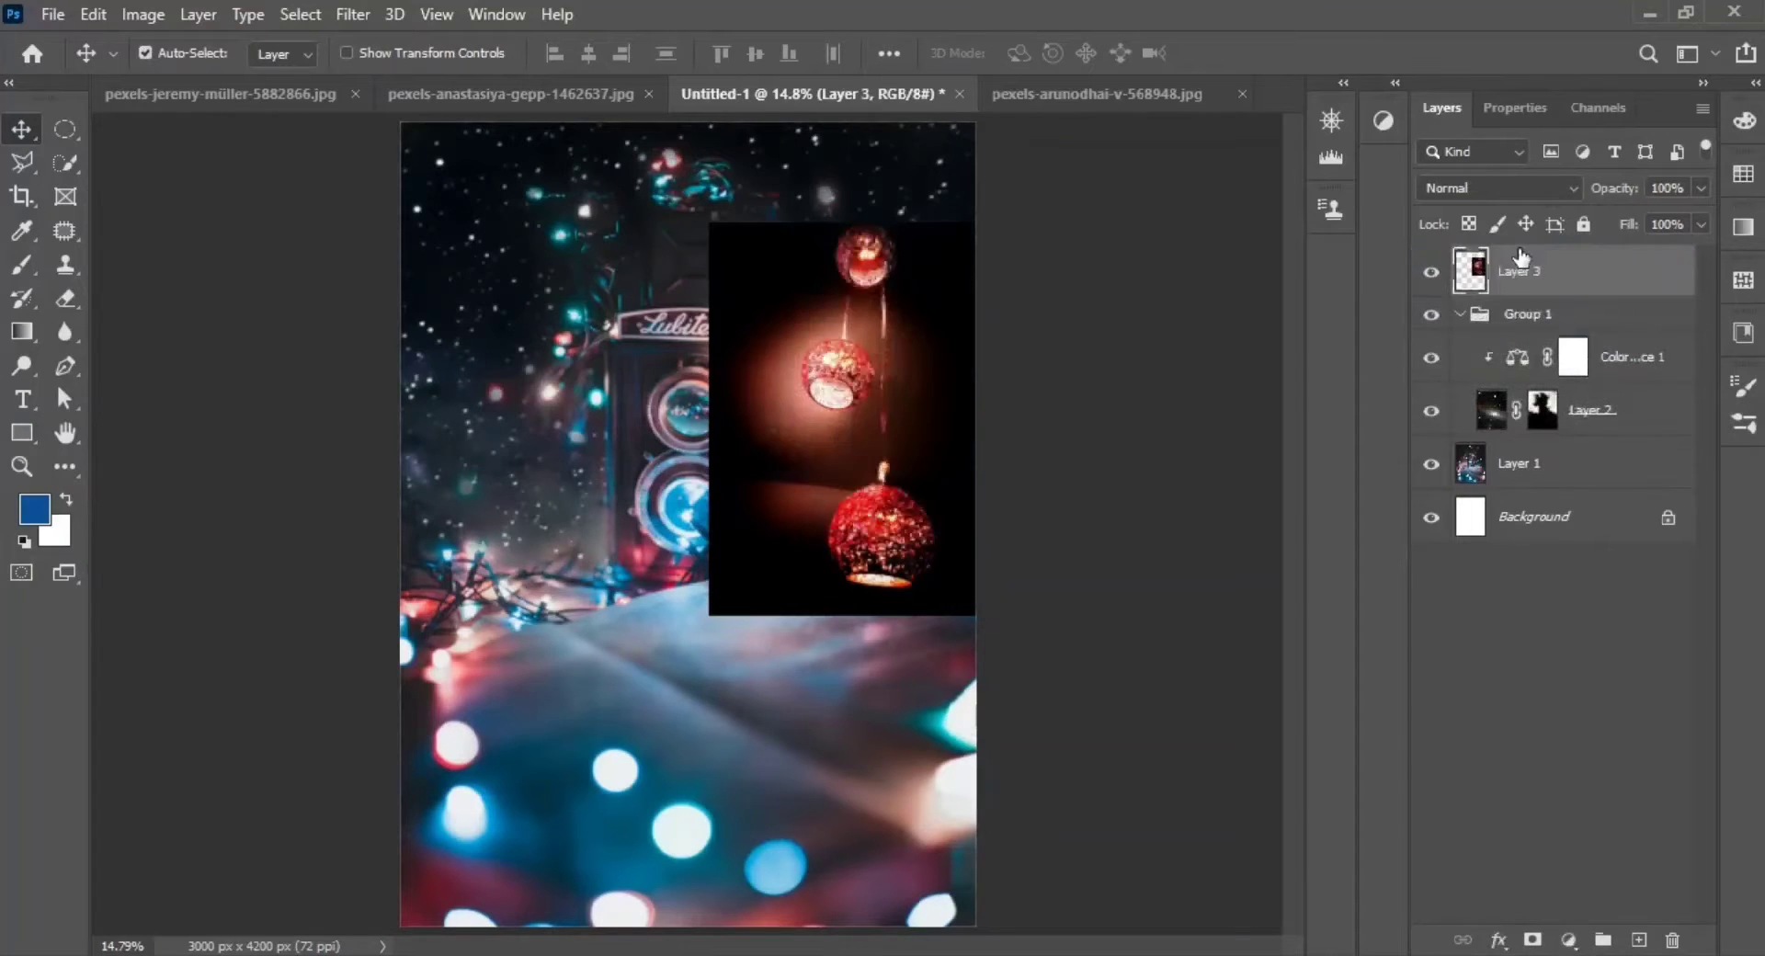
{"action": "left_click_drag", "start_coordinate": [920, 386], "coordinate": [853, 238]}
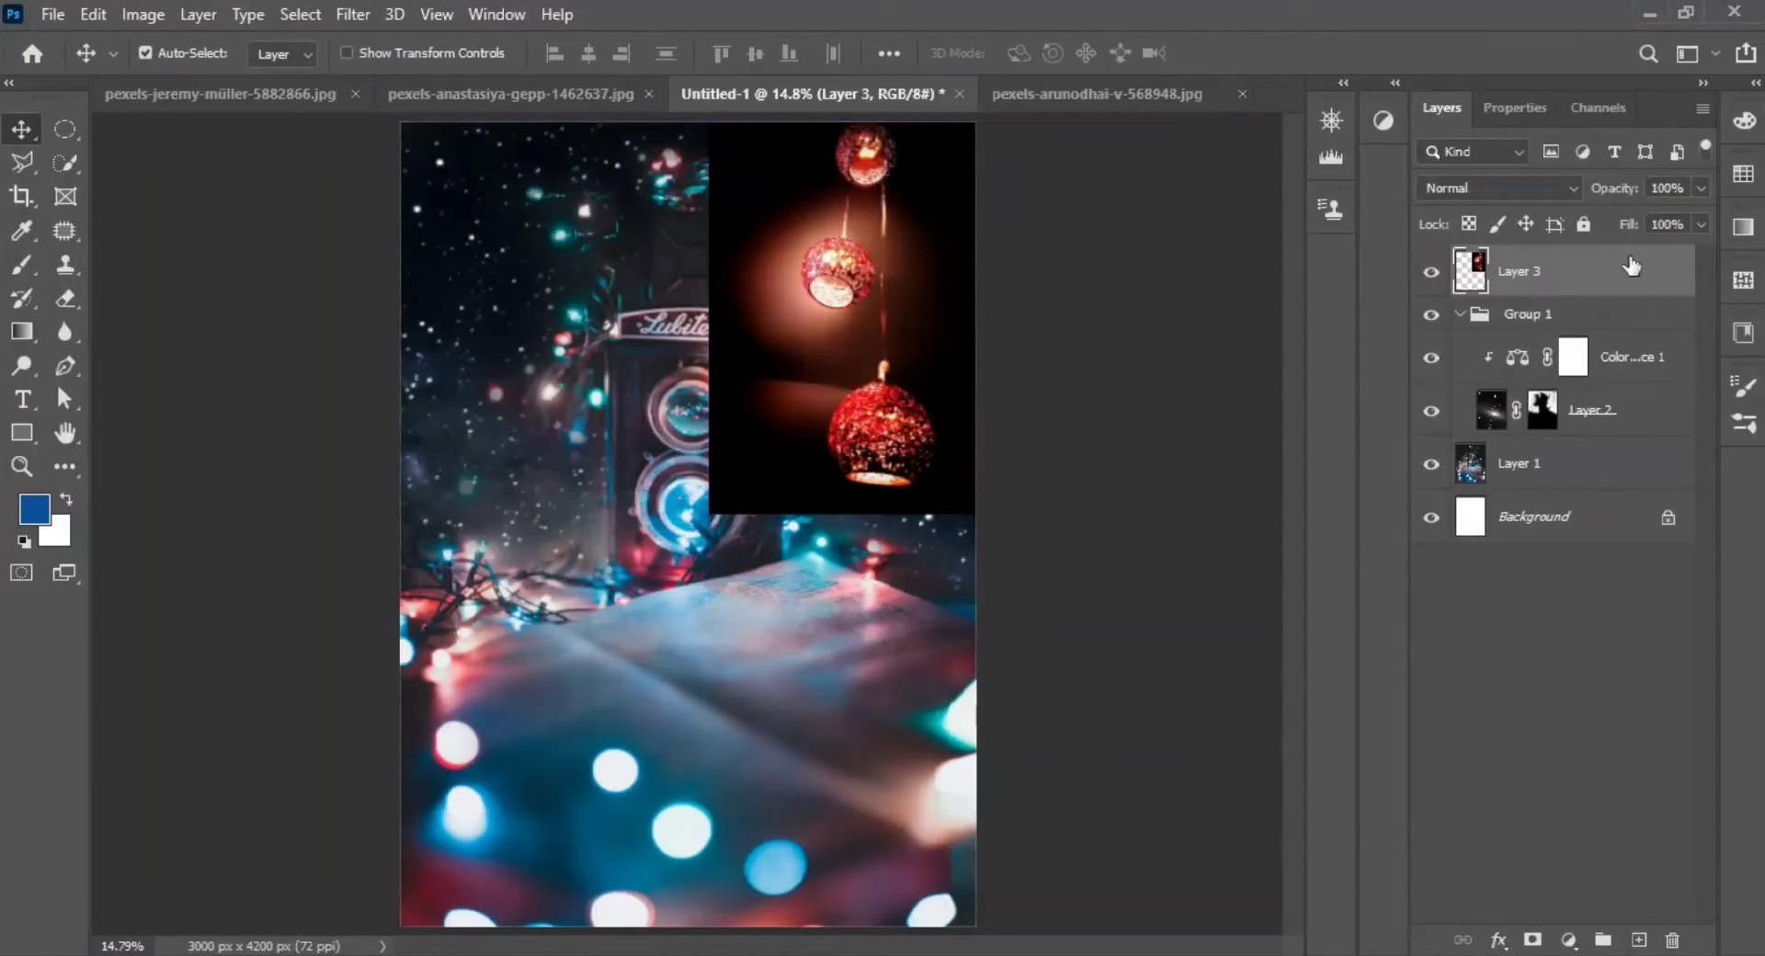
{"action": "left_click", "coordinate": [21, 464]}
{"action": "left_click", "coordinate": [209, 390]}
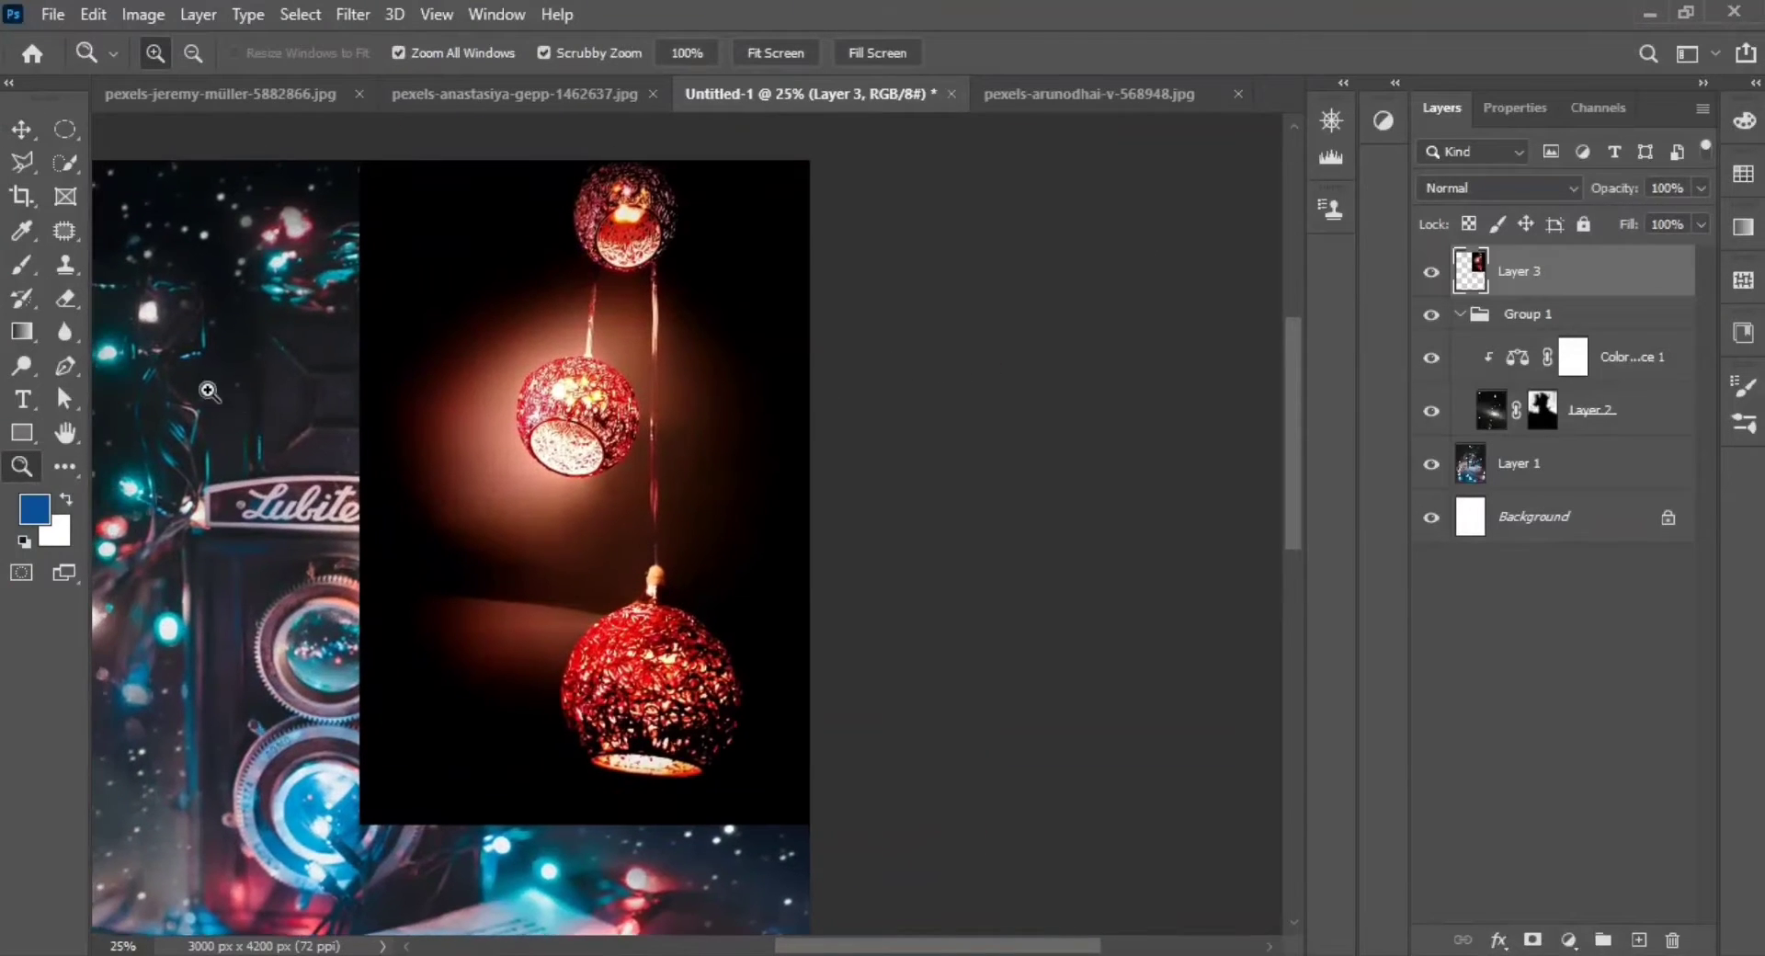
Add a white layer mask to the lamps layer and pick a soft round brush
{"action": "left_click", "coordinate": [1532, 939]}
{"action": "left_click", "coordinate": [1459, 314]}
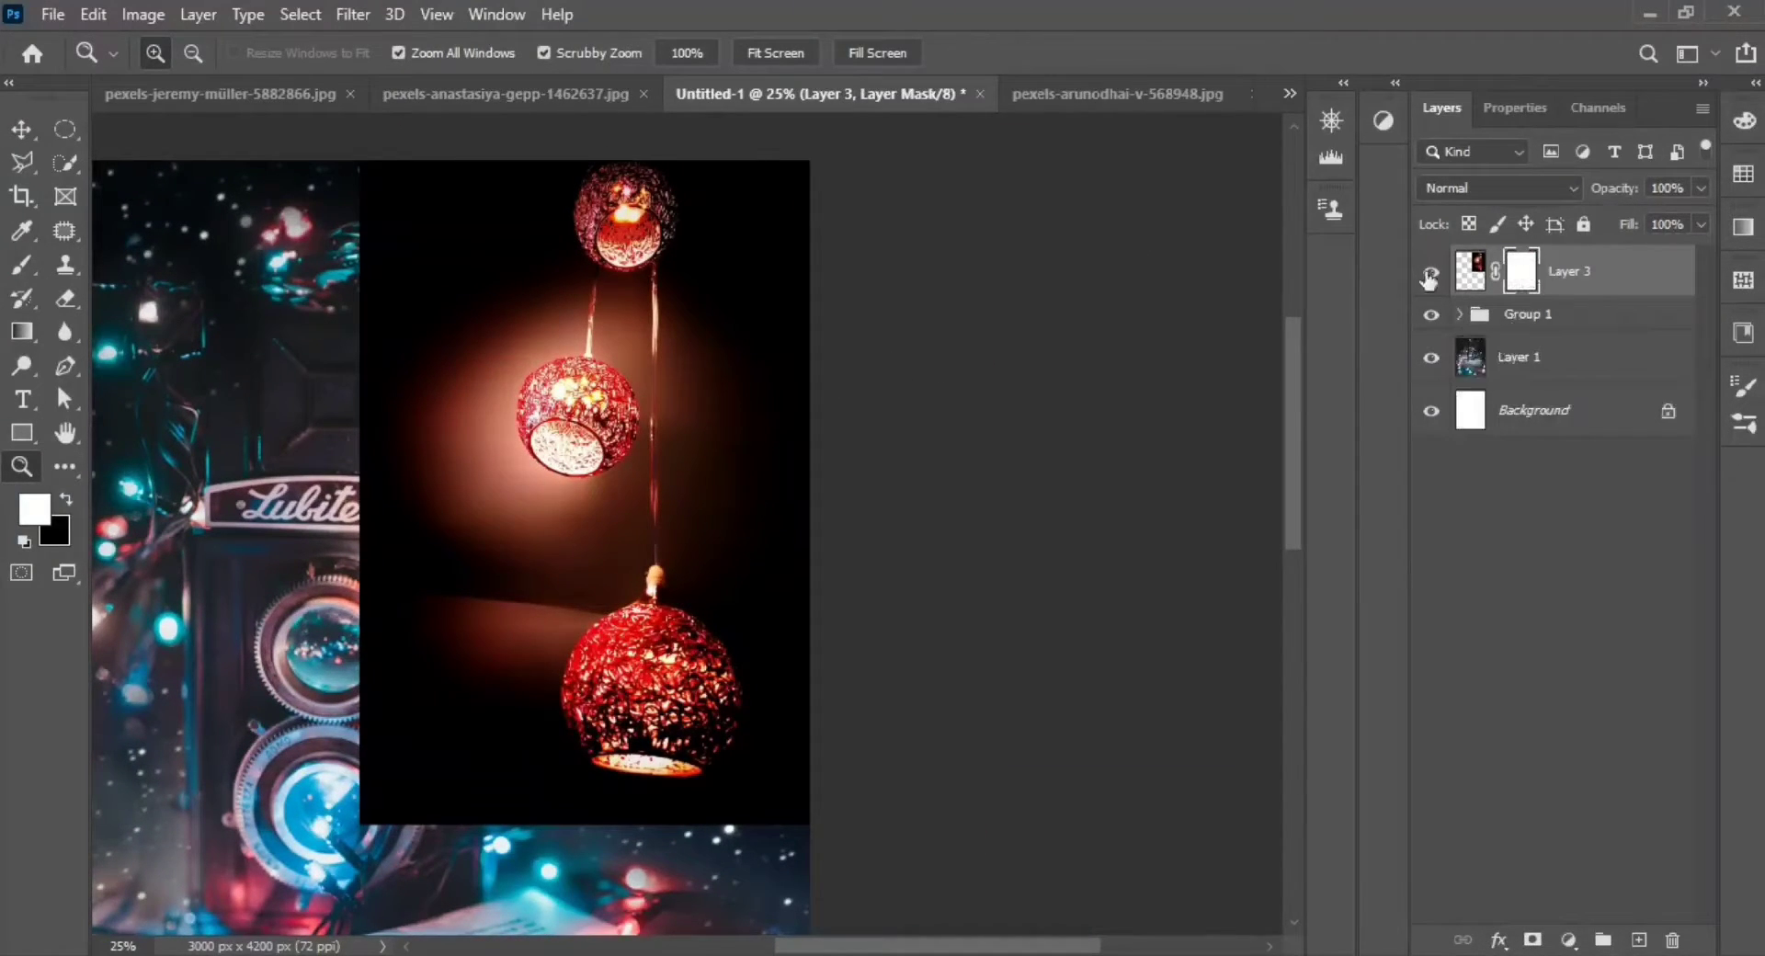
{"action": "key", "text": "b"}
{"action": "right_click", "coordinate": [825, 364]}
{"action": "key", "text": "Escape"}
{"action": "right_click", "coordinate": [699, 379]}
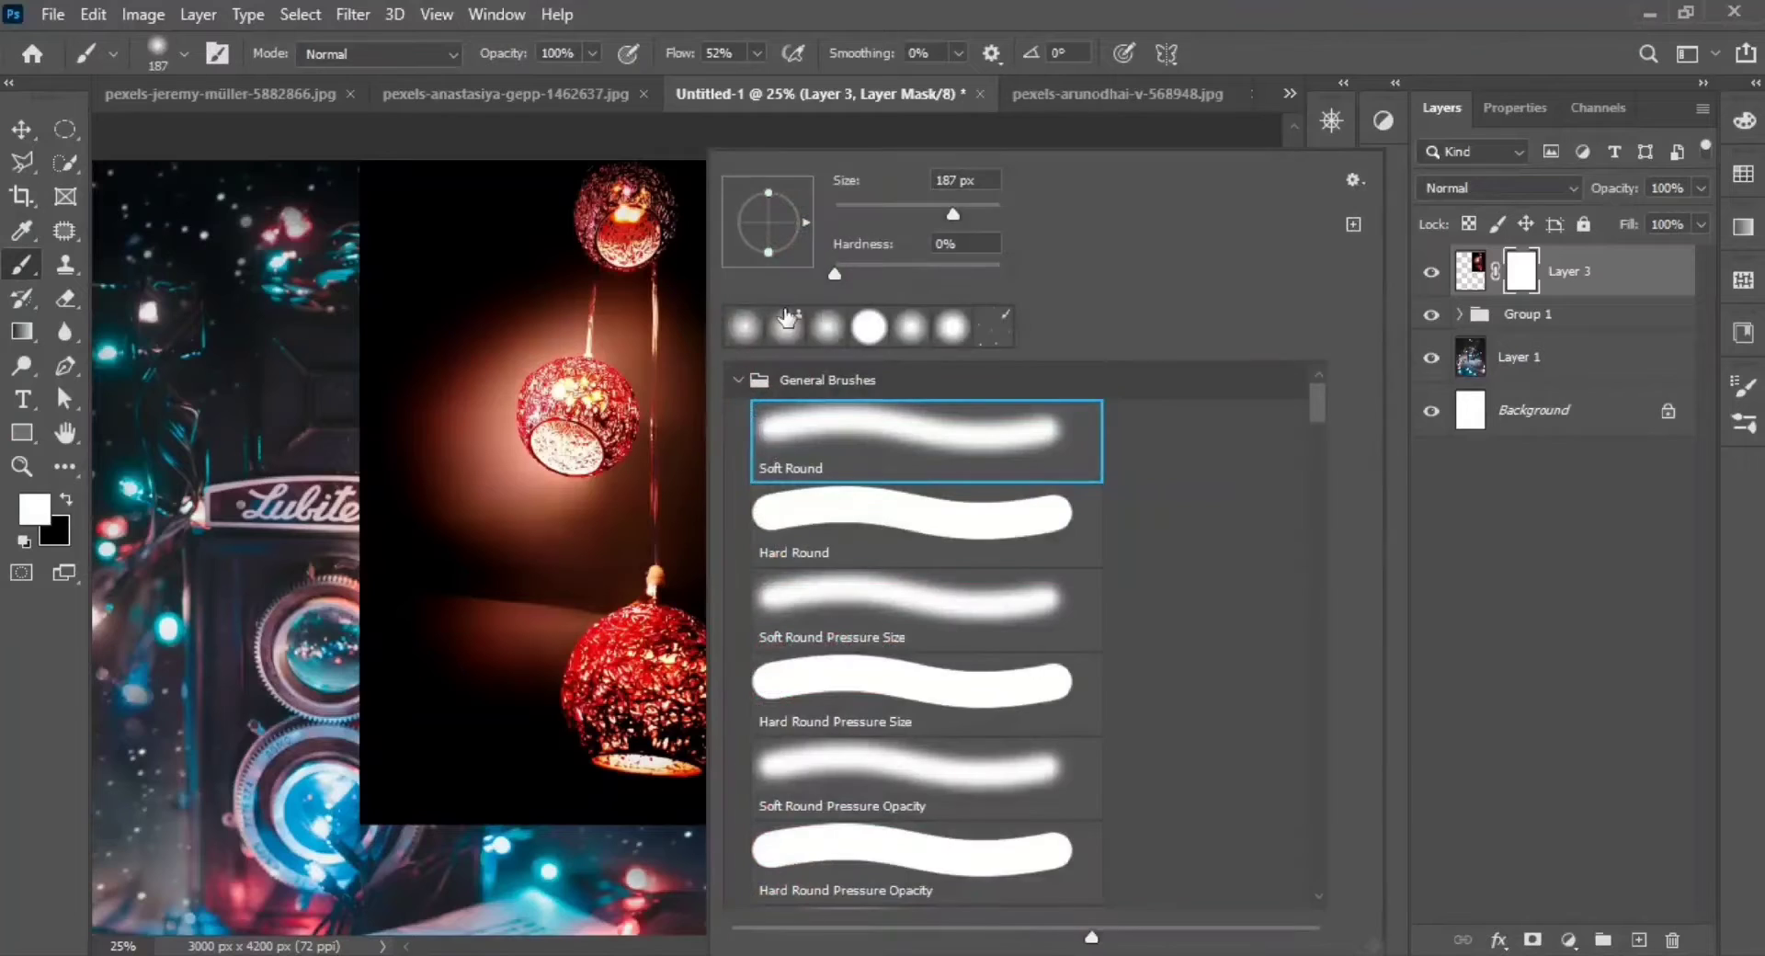
{"action": "left_click", "coordinate": [432, 295]}
Paint black on the lamps mask at 100% flow, revealing the camera and hiding the dark area
{"action": "key", "text": "x"}
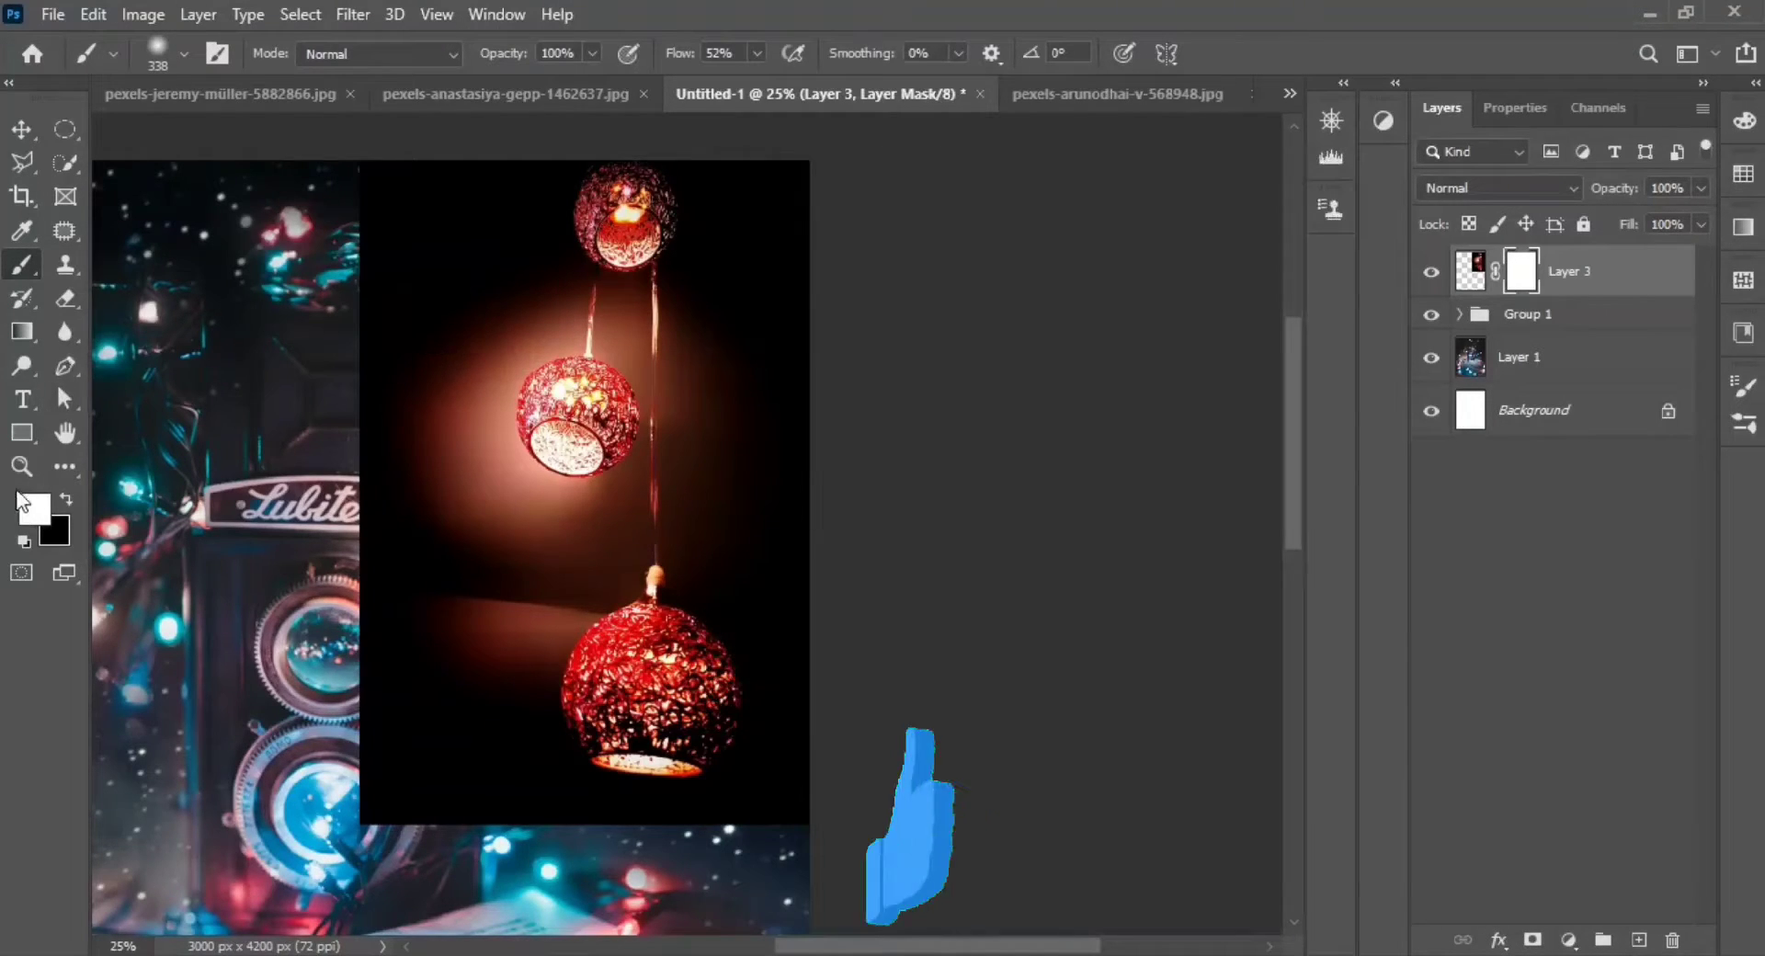
{"action": "mouse_move", "coordinate": [432, 212]}
{"action": "left_mouse_down"}
{"action": "mouse_move", "coordinate": [409, 432]}
{"action": "mouse_move", "coordinate": [465, 787]}
{"action": "left_mouse_up"}
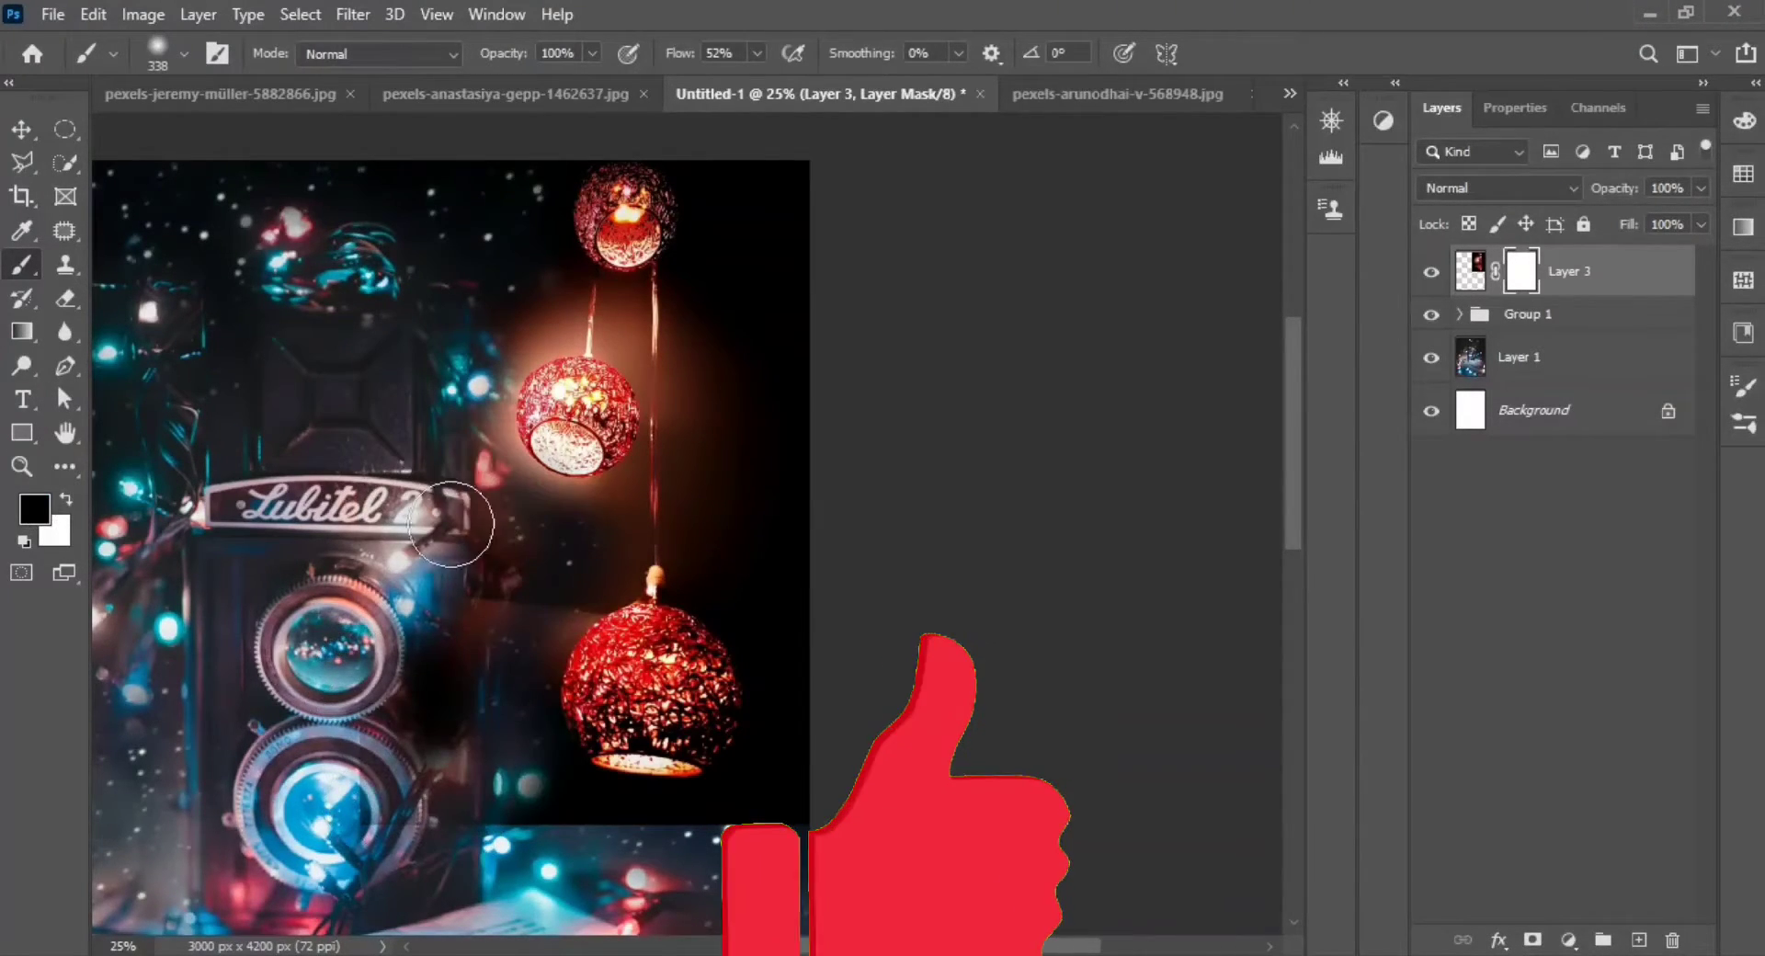
{"action": "left_click", "coordinate": [756, 53]}
{"action": "left_click_drag", "start_coordinate": [759, 88], "coordinate": [823, 84]}
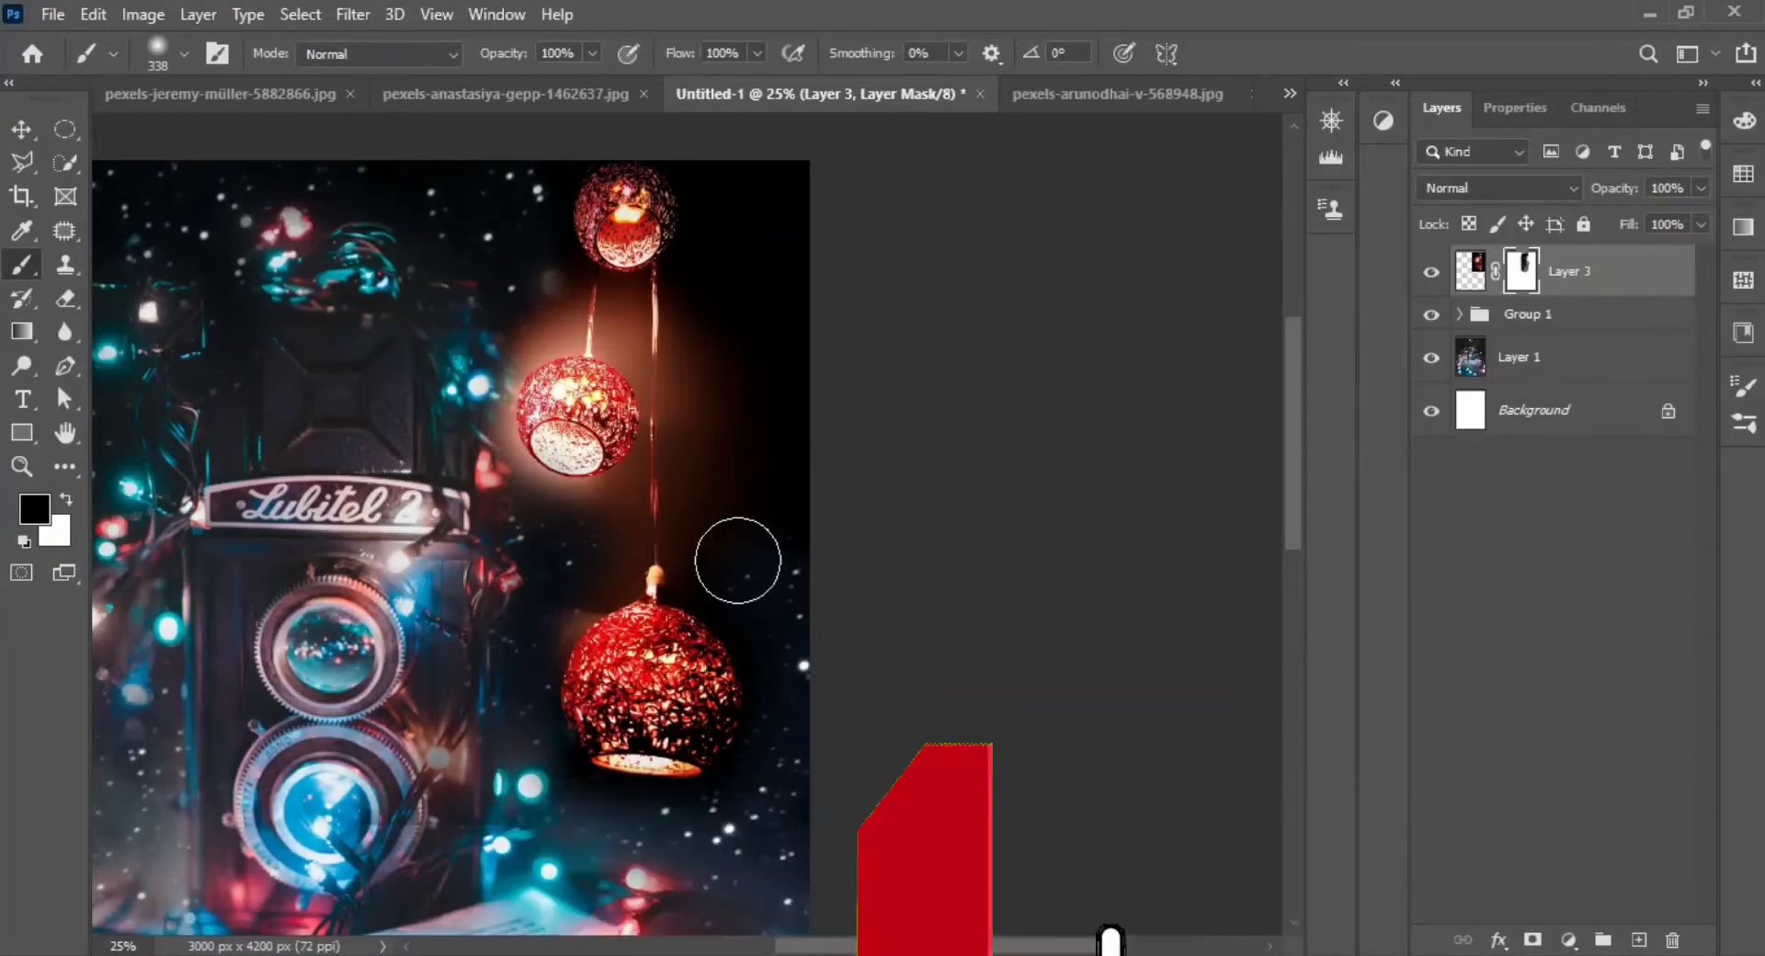
{"action": "left_click_drag", "start_coordinate": [736, 559], "coordinate": [786, 368]}
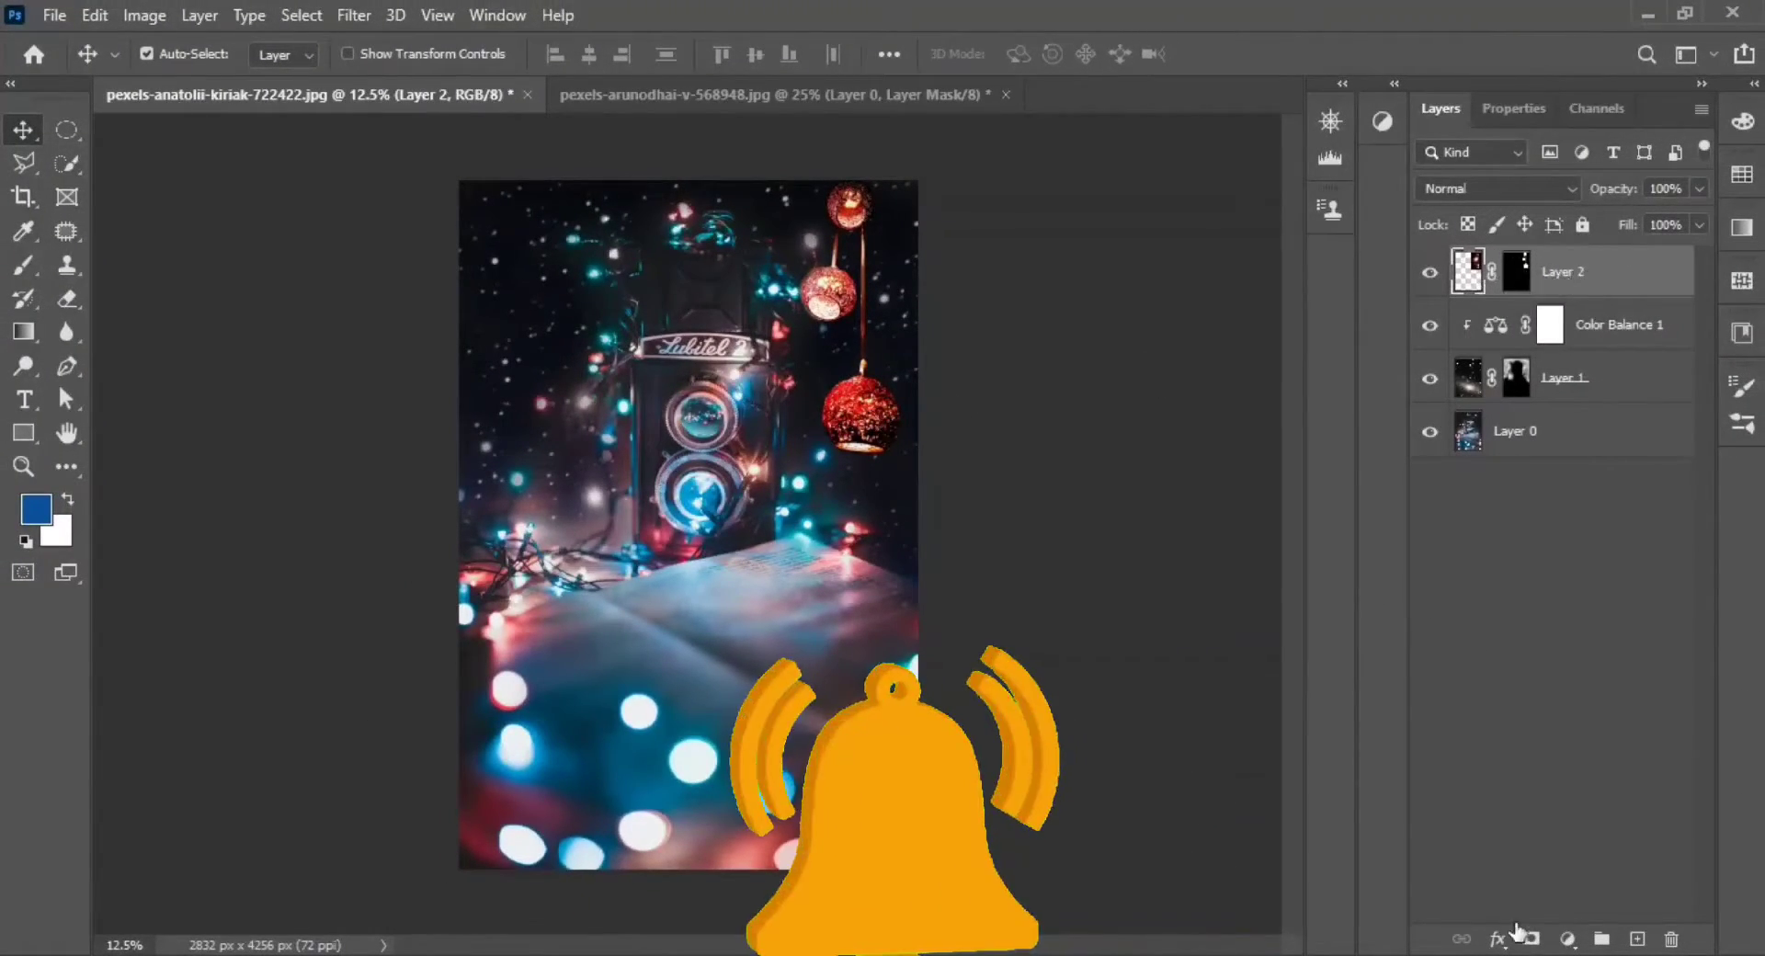
Add Color Balance 2 clipped to the lamps layer with midtones +51, +68, +70
{"action": "left_click", "coordinate": [1566, 941]}
{"action": "left_click", "coordinate": [1595, 647]}
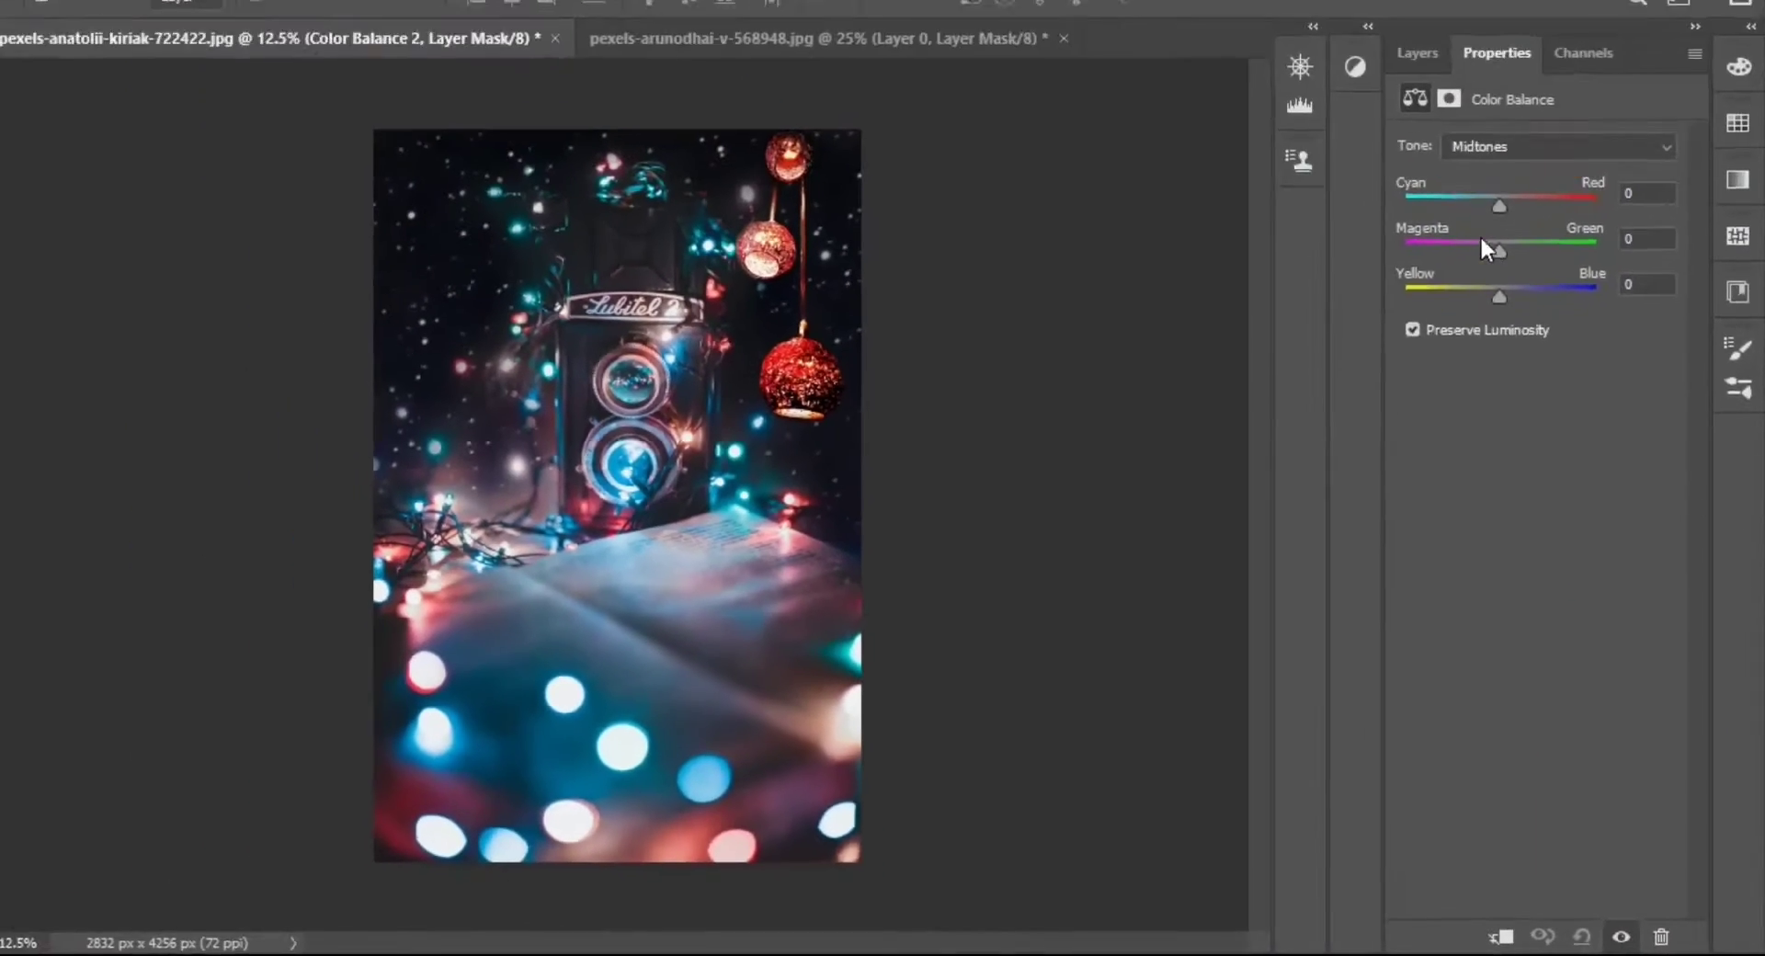
{"action": "left_click_drag", "start_coordinate": [1514, 250], "coordinate": [1511, 250]}
{"action": "left_click", "coordinate": [1438, 110]}
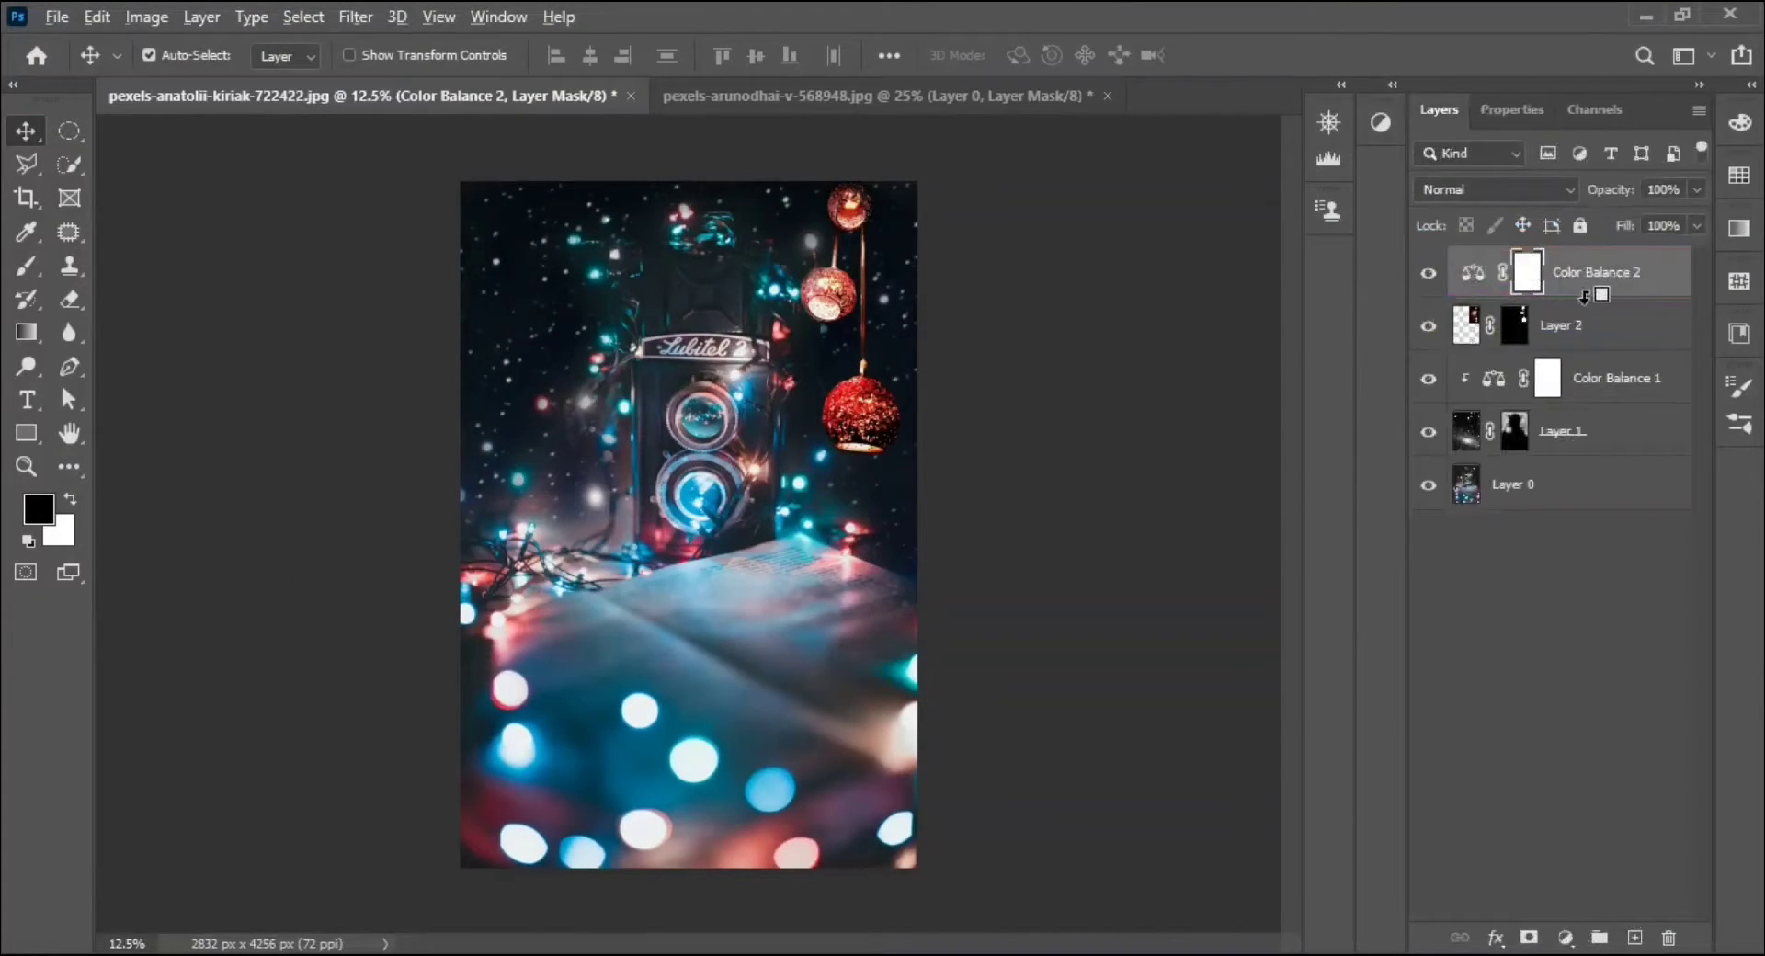
{"action": "left_click", "coordinate": [1512, 110]}
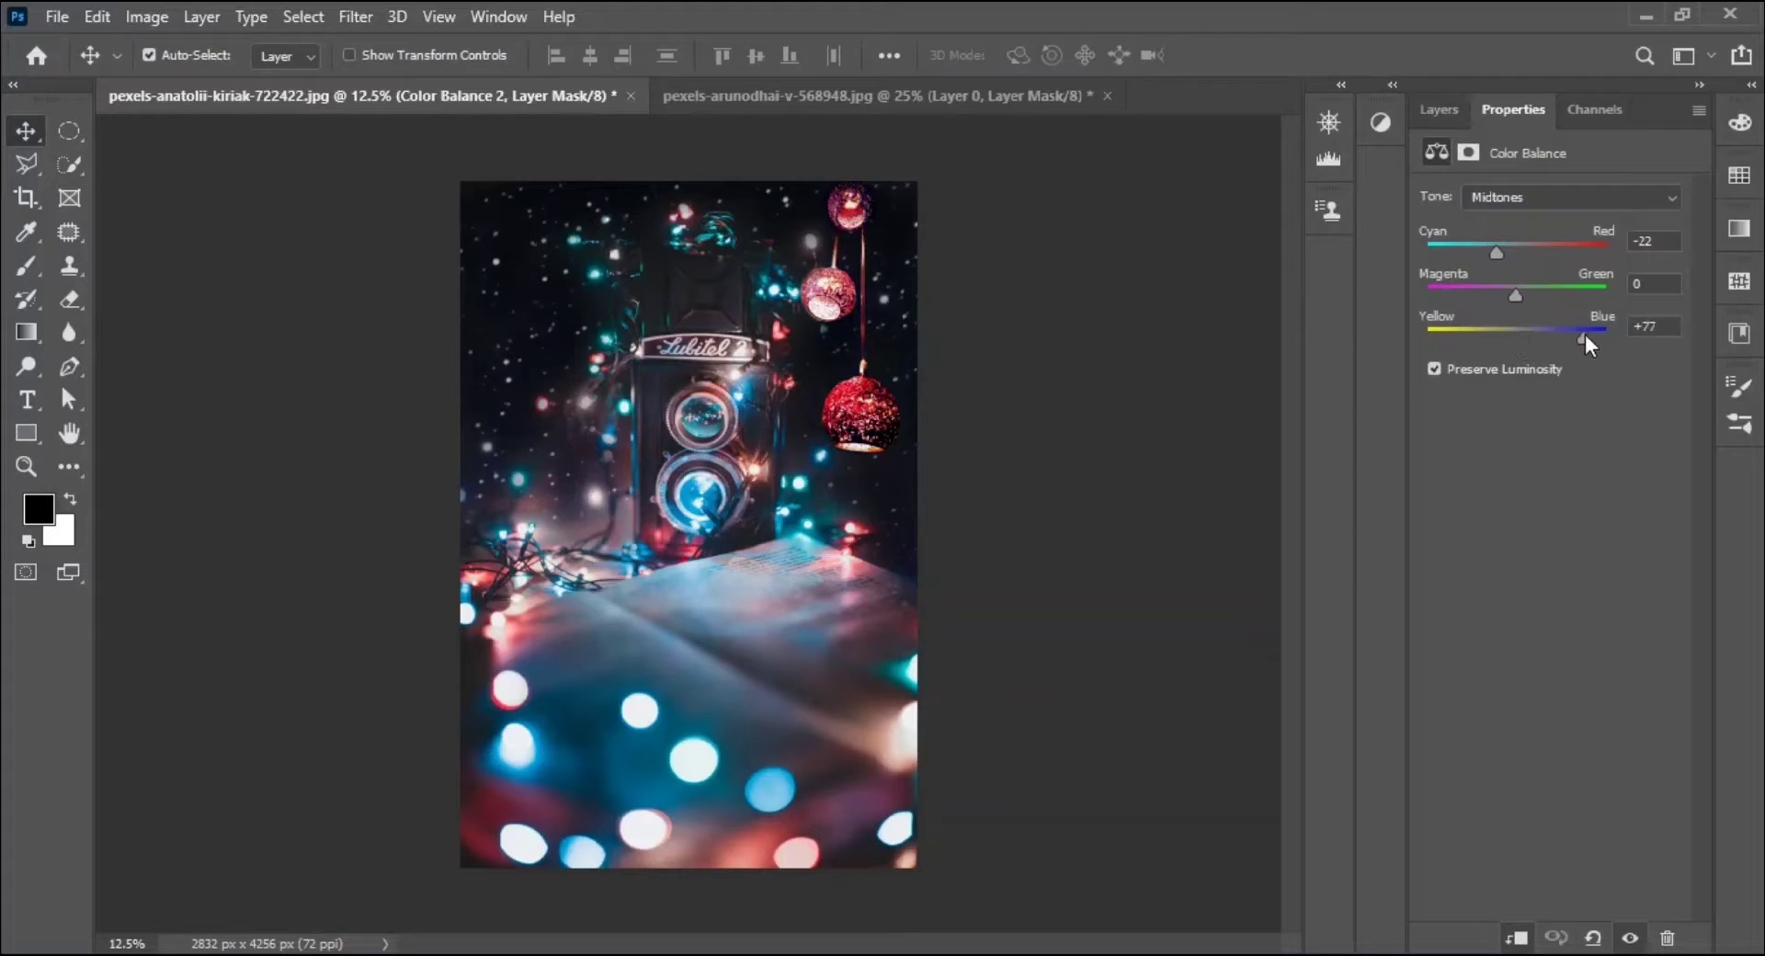
{"action": "mouse_move", "coordinate": [1490, 296]}
{"action": "left_mouse_down"}
{"action": "mouse_move", "coordinate": [1544, 294]}
{"action": "mouse_move", "coordinate": [1547, 338]}
{"action": "left_mouse_up"}
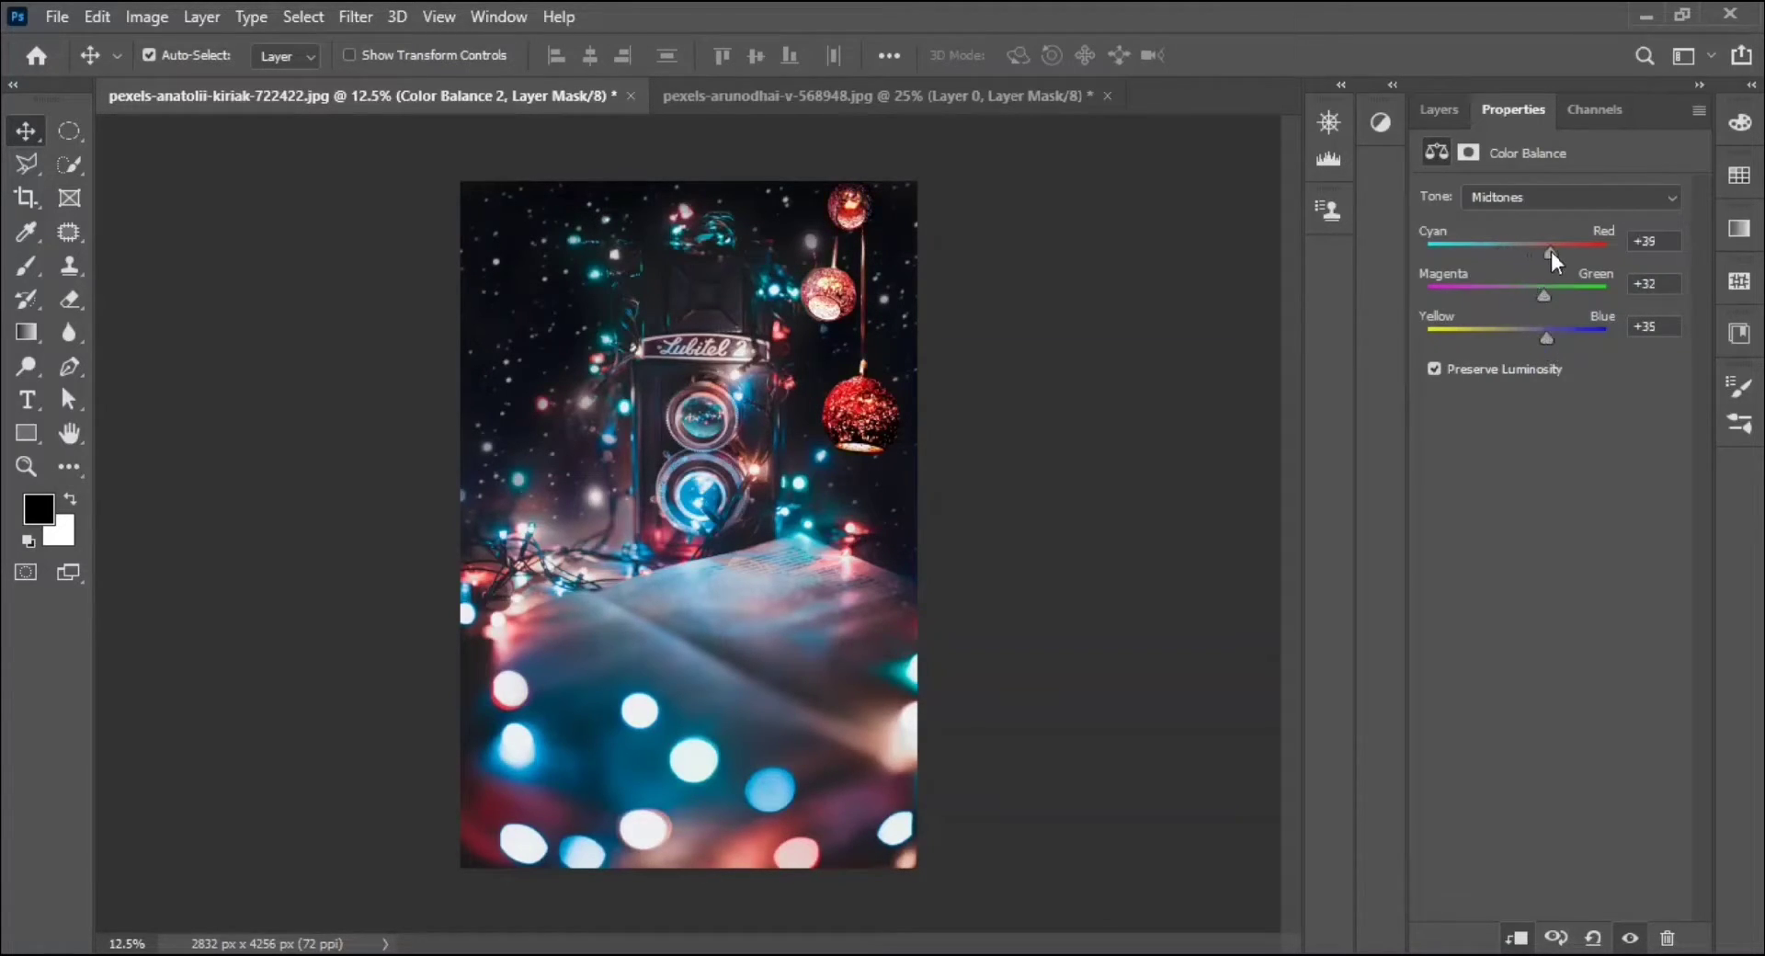
{"action": "left_click_drag", "start_coordinate": [1563, 252], "coordinate": [1559, 252]}
{"action": "mouse_move", "coordinate": [1537, 333]}
{"action": "left_mouse_down"}
{"action": "mouse_move", "coordinate": [1519, 334]}
{"action": "mouse_move", "coordinate": [1579, 332]}
{"action": "mouse_move", "coordinate": [1529, 294]}
{"action": "mouse_move", "coordinate": [1575, 292]}
{"action": "mouse_move", "coordinate": [1557, 251]}
{"action": "left_mouse_up"}
{"action": "key", "text": "F7"}
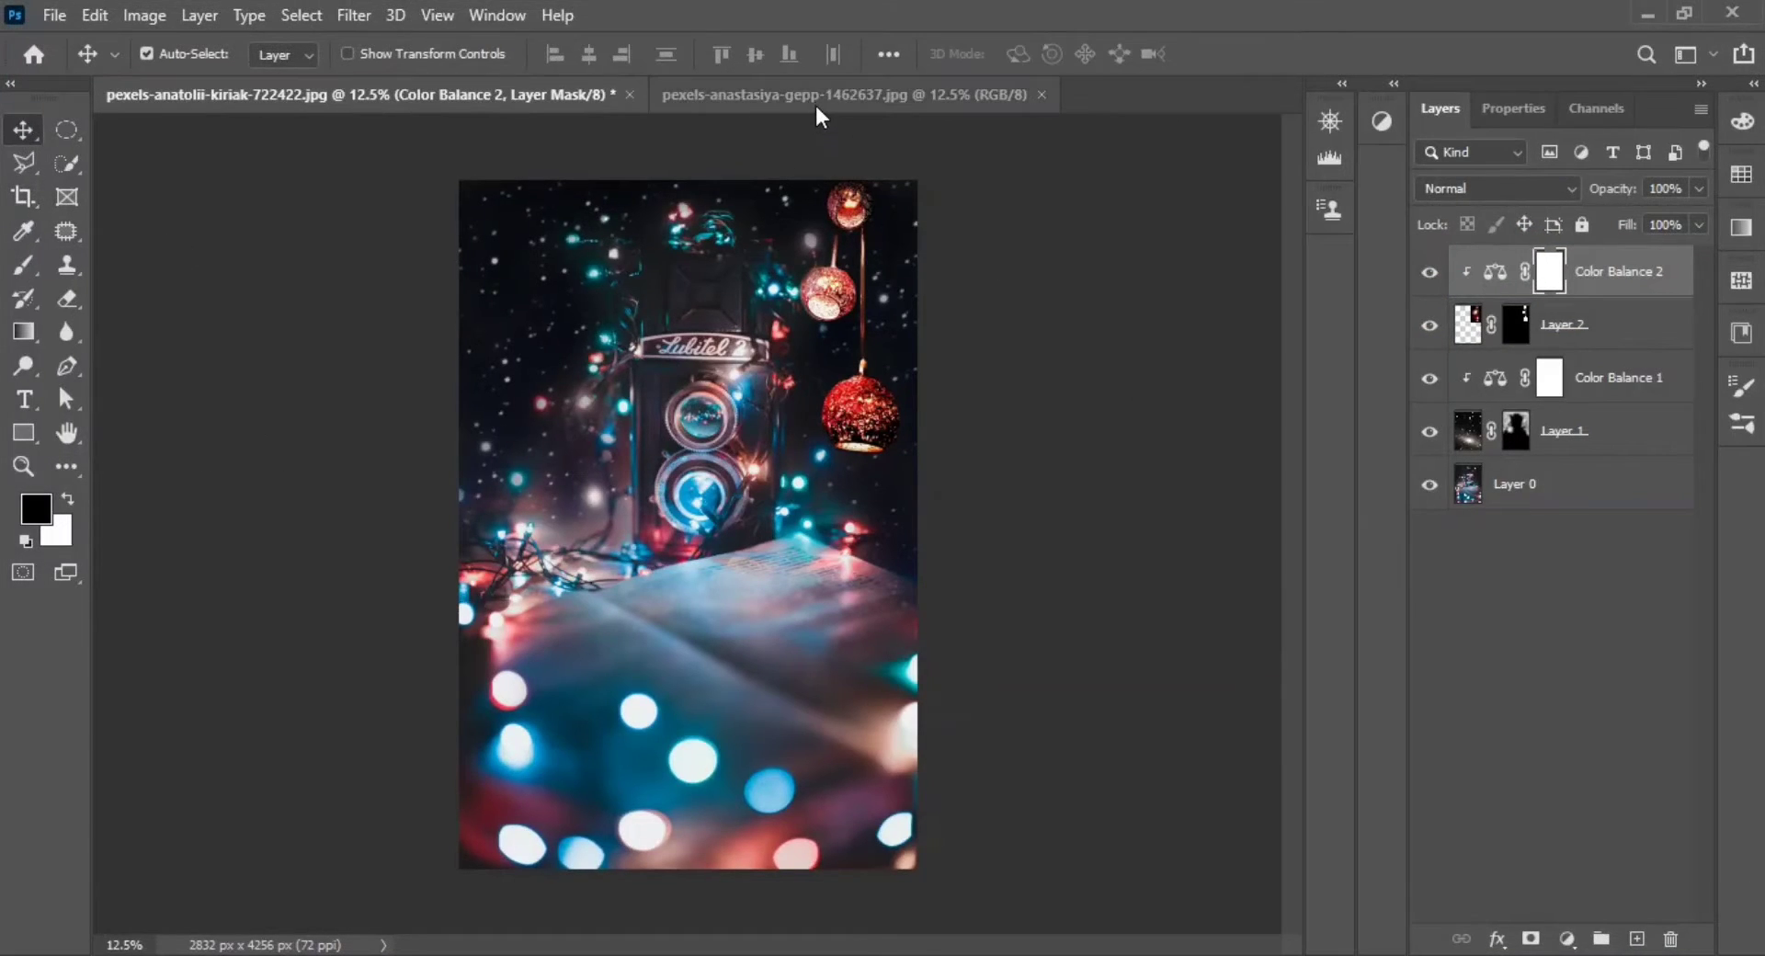
{"action": "left_click", "coordinate": [814, 101]}
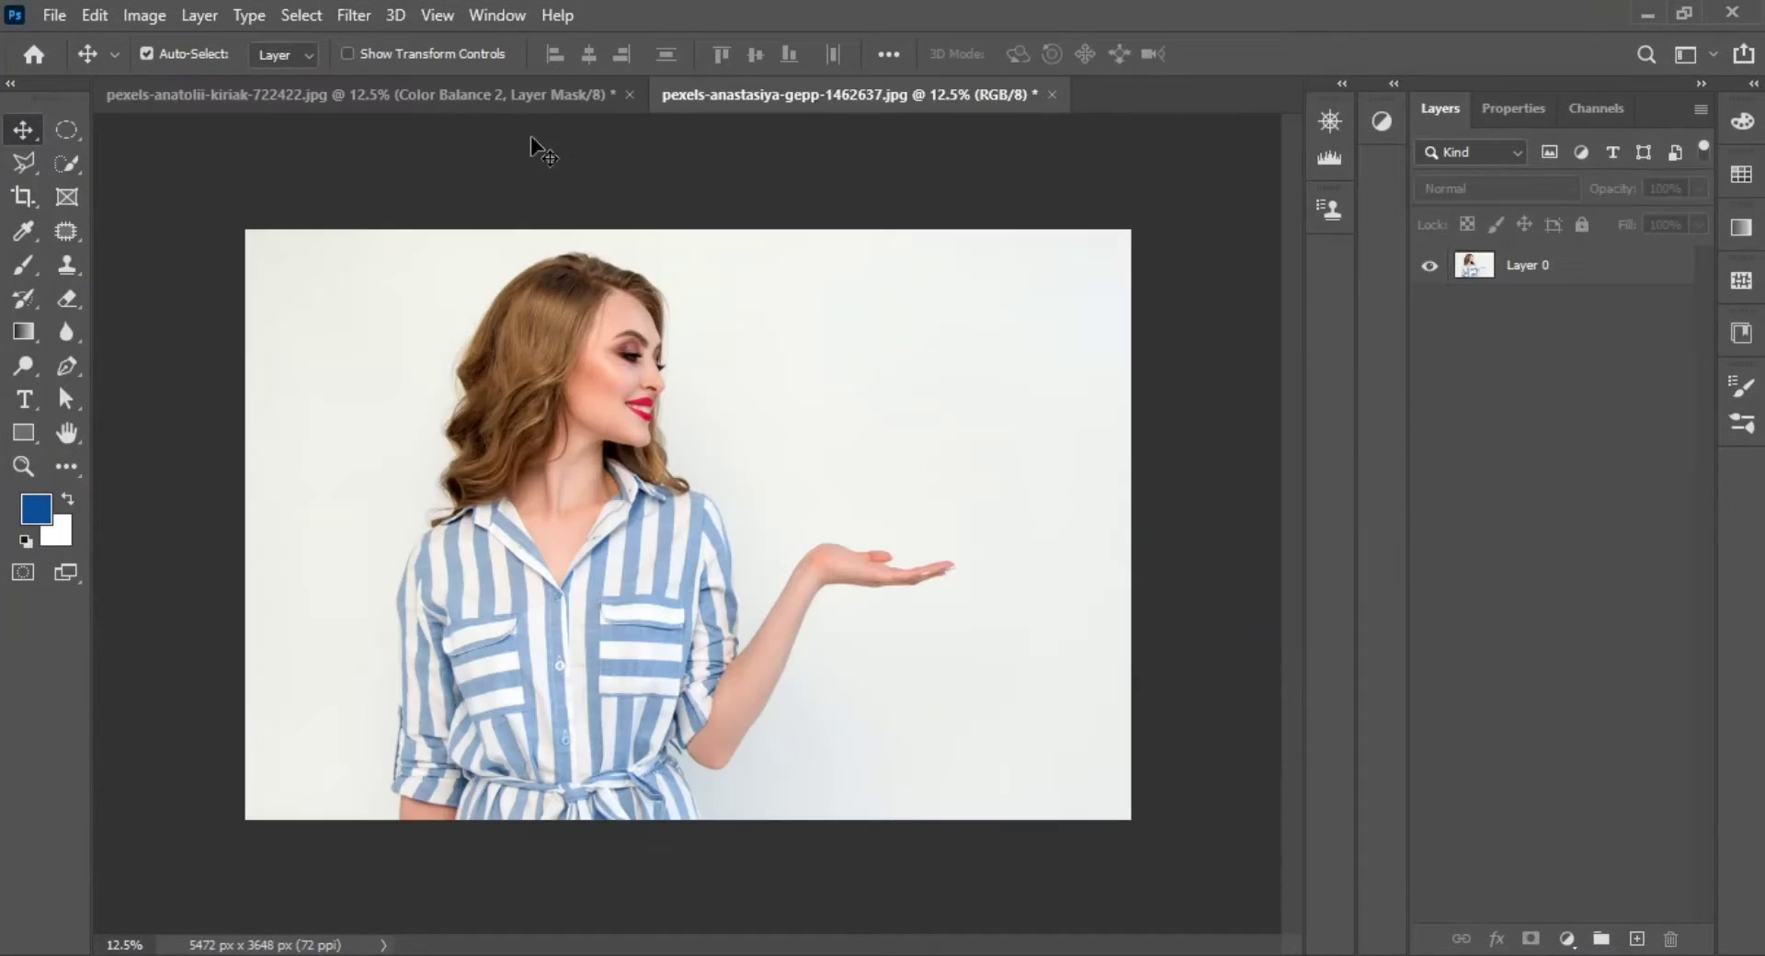
Select the woman as subject and expand the selection by 2 px
{"action": "left_click", "coordinate": [316, 14]}
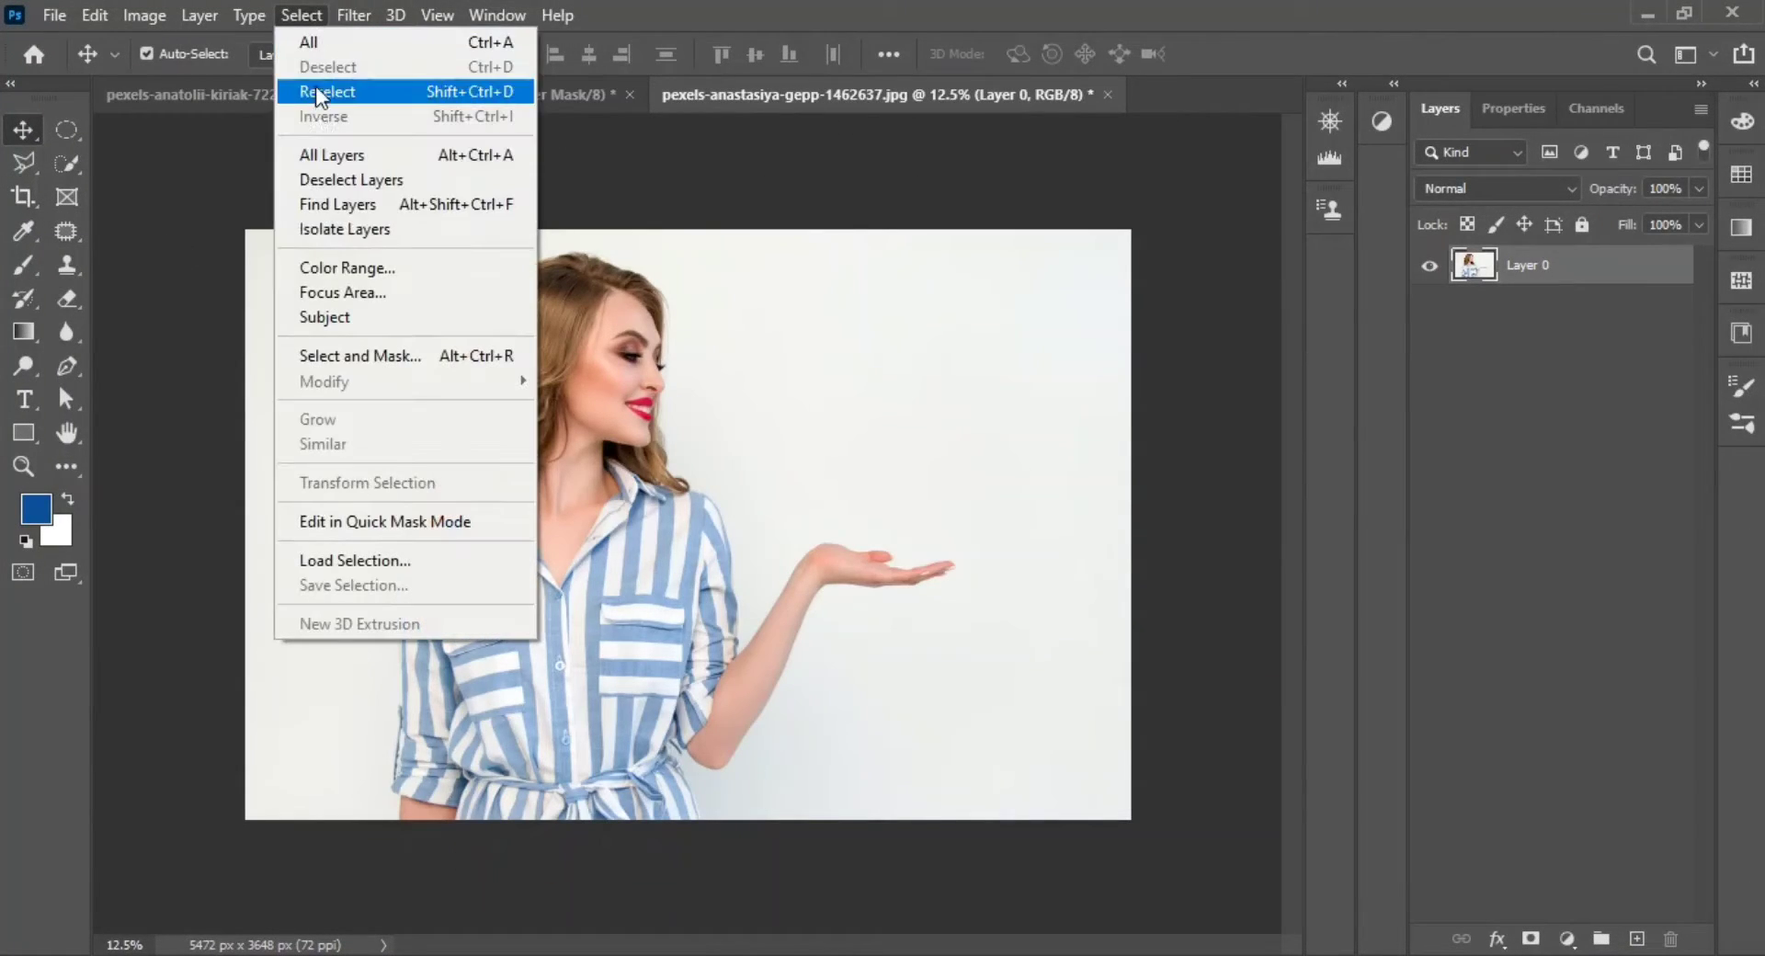
{"action": "left_click", "coordinate": [351, 313]}
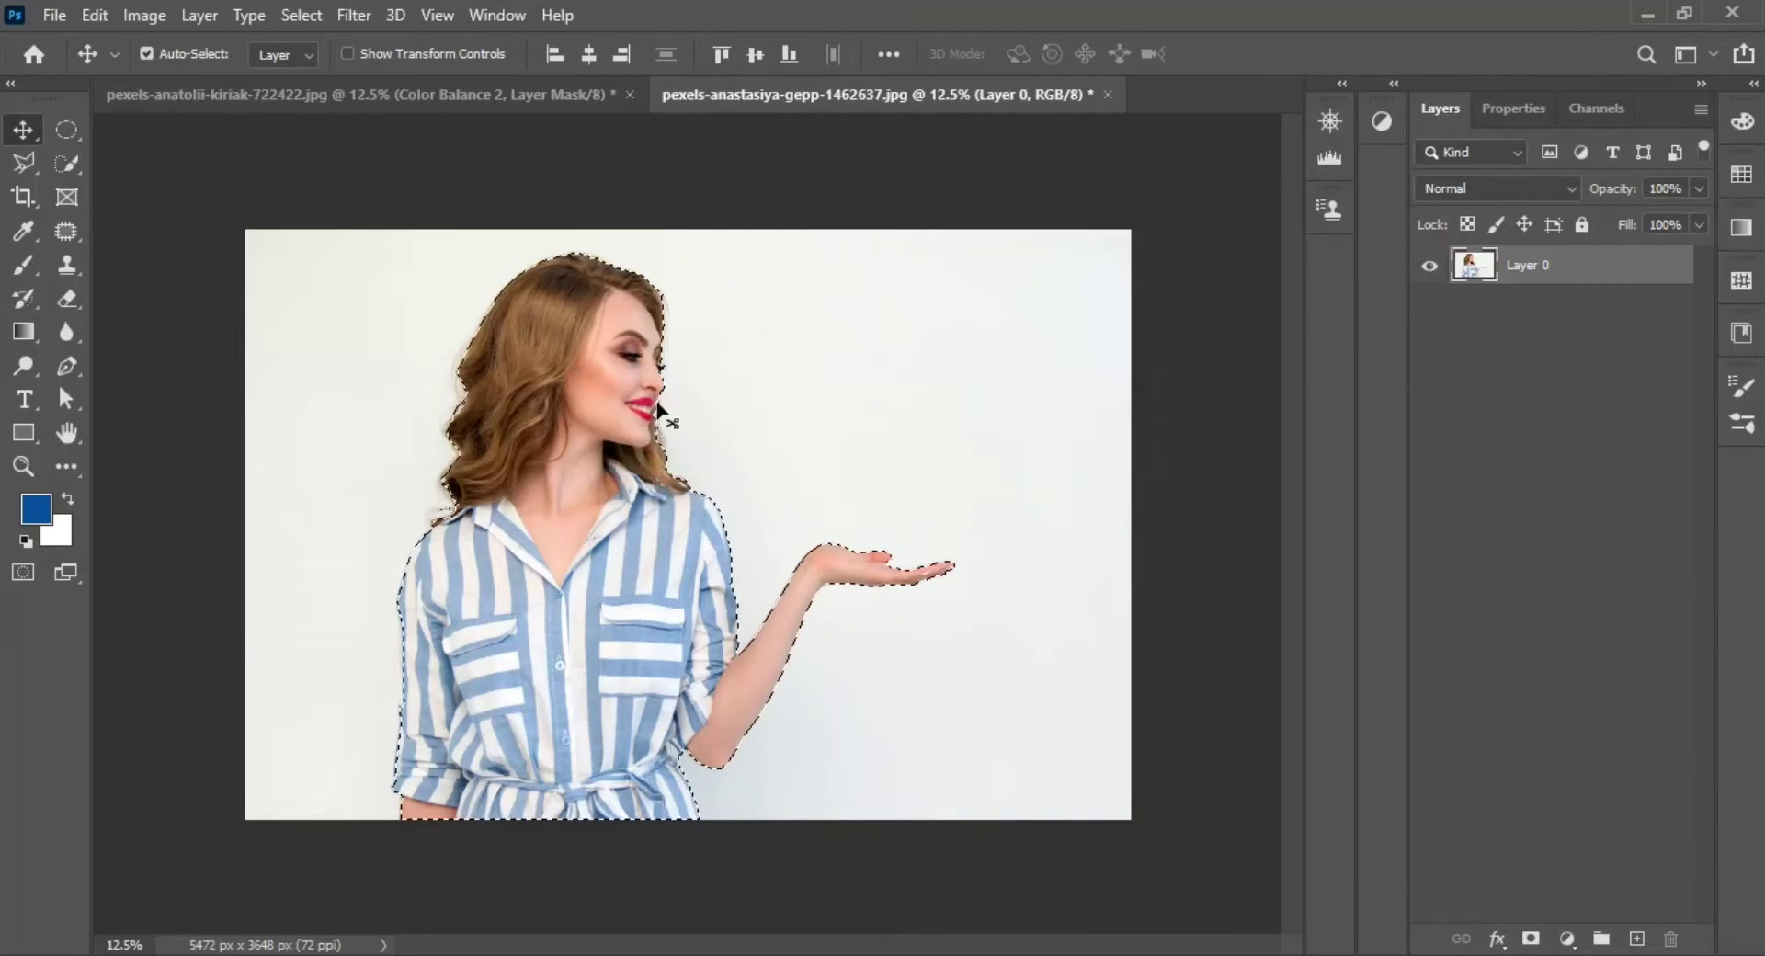
{"action": "left_click", "coordinate": [300, 15]}
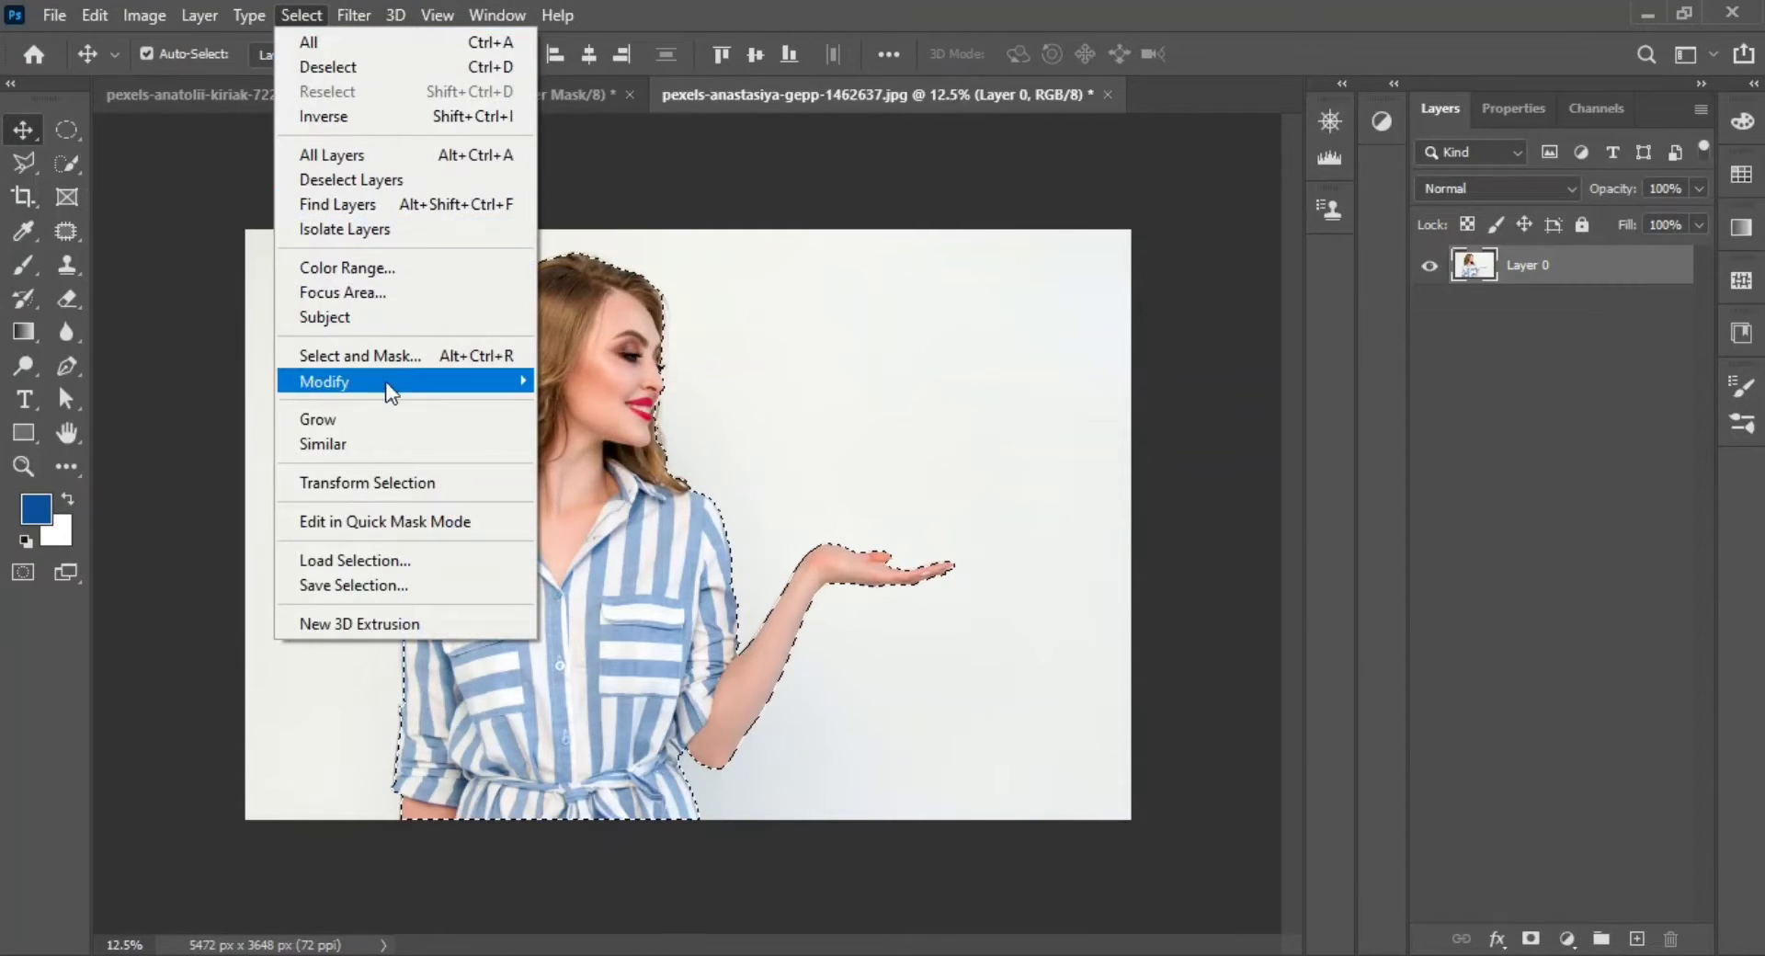
{"action": "mouse_move", "coordinate": [400, 381]}
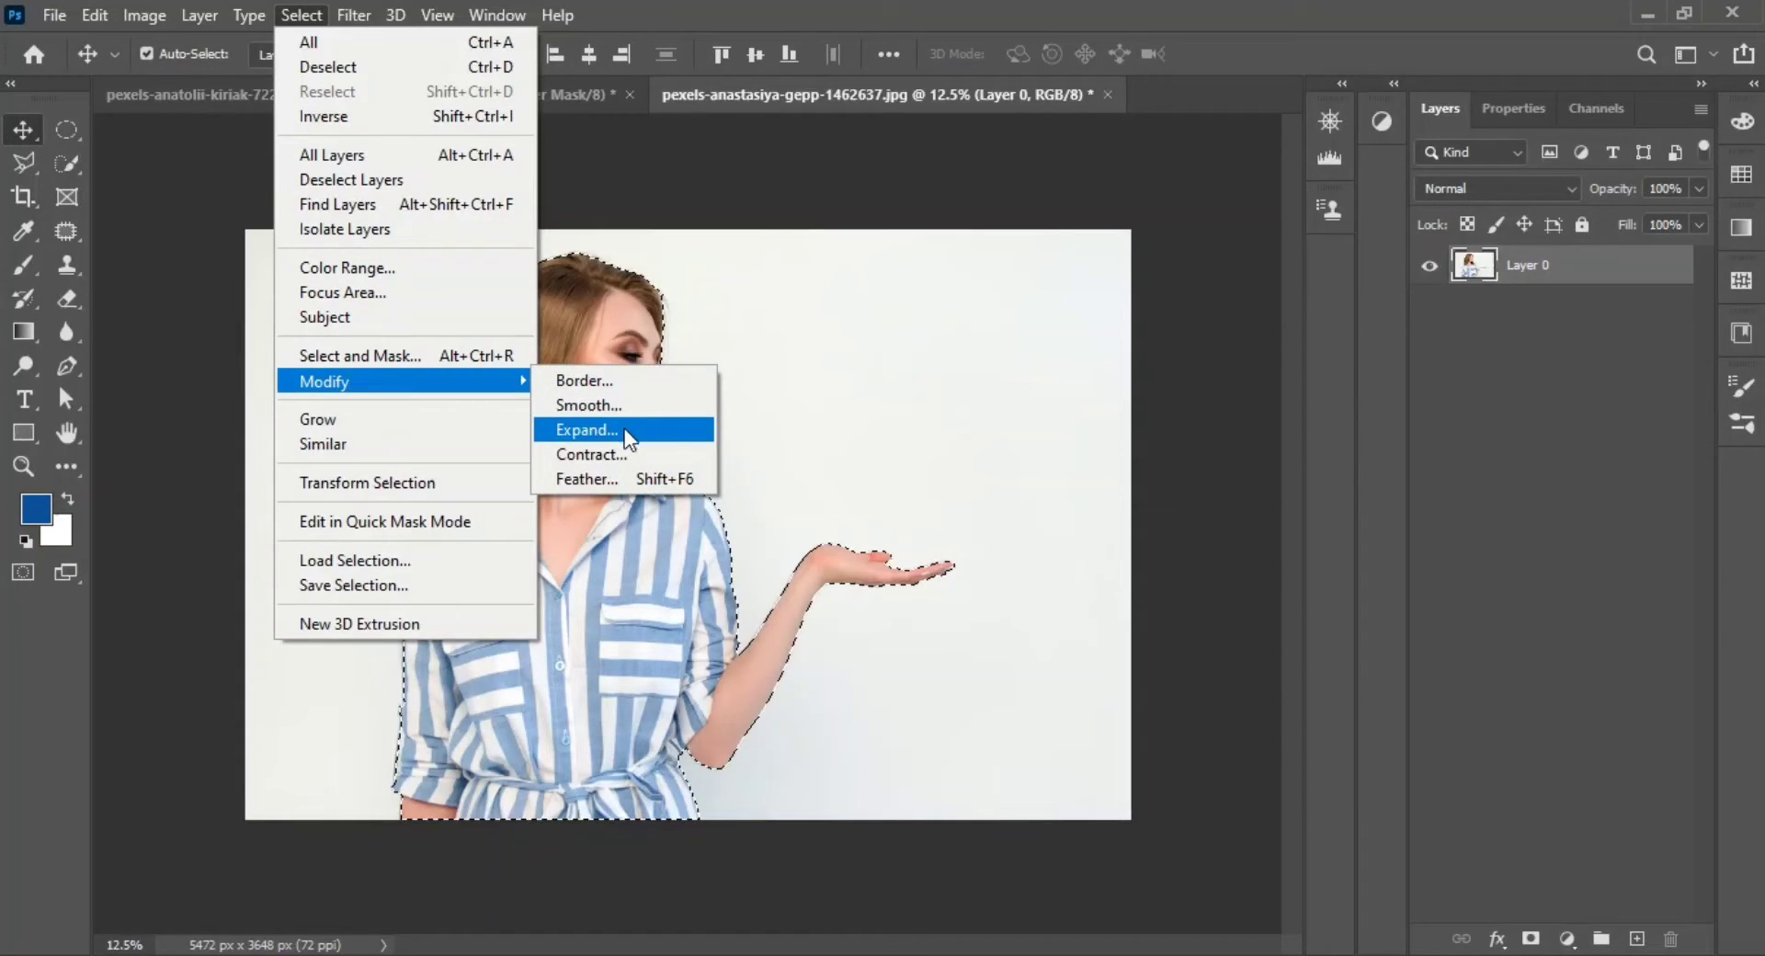
{"action": "left_click", "coordinate": [589, 429]}
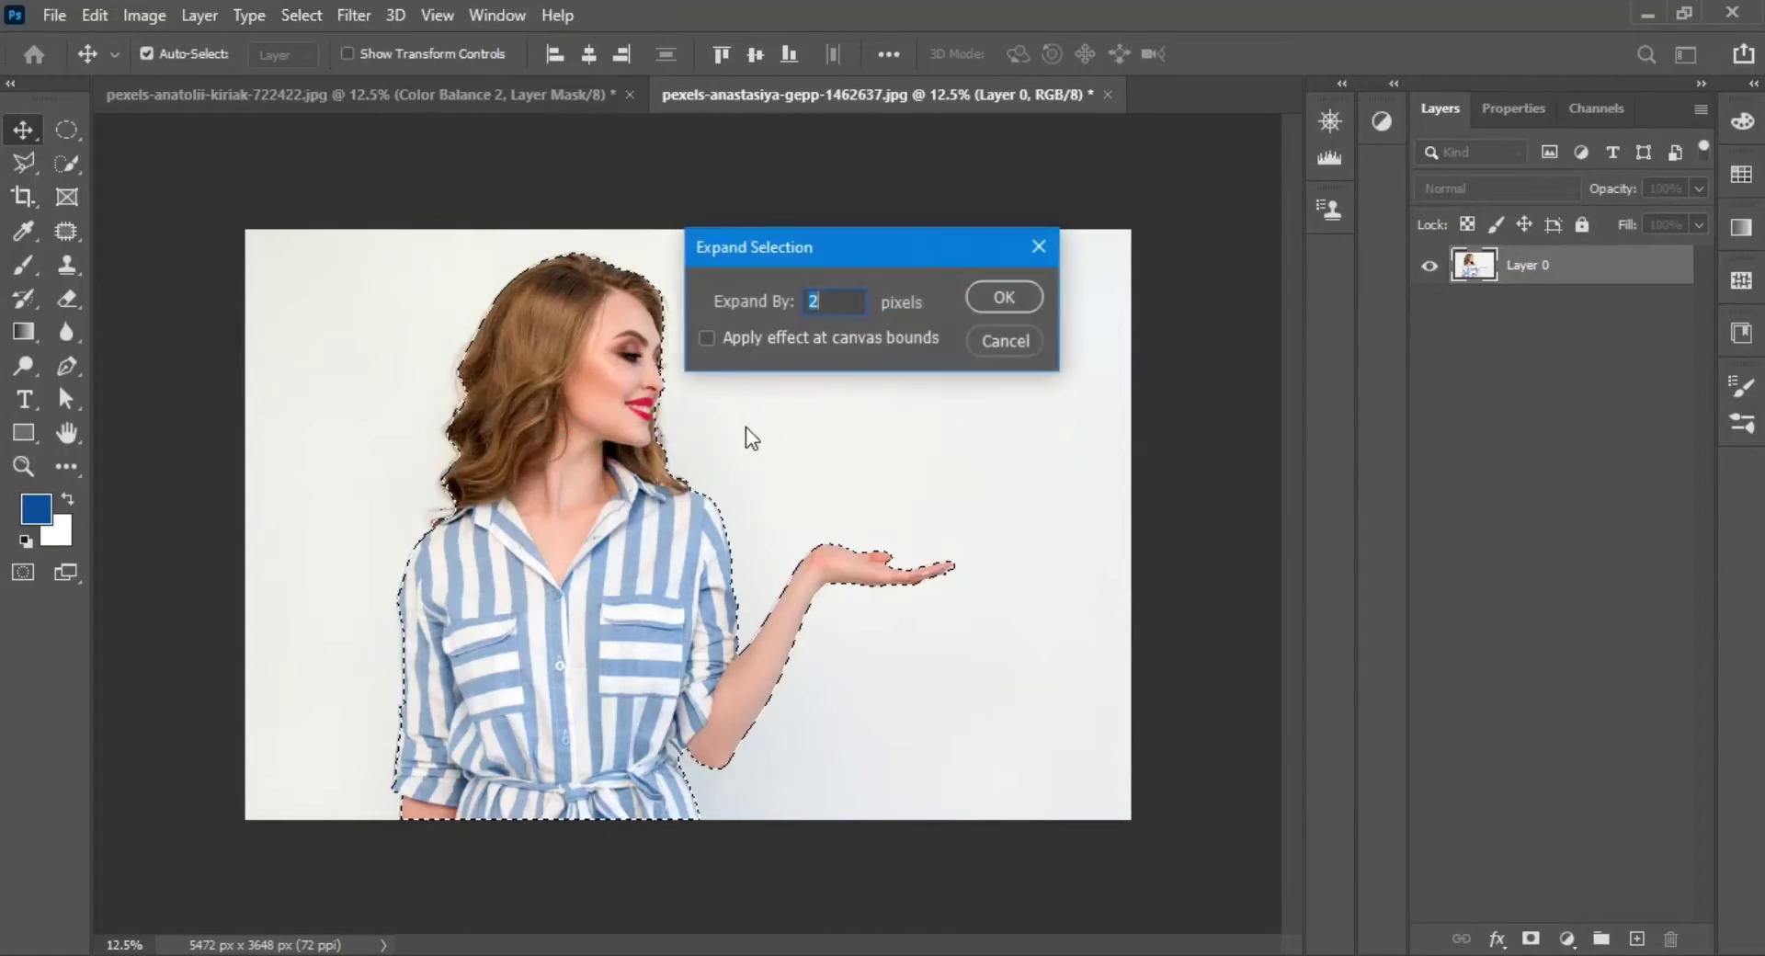
{"action": "left_click", "coordinate": [996, 298]}
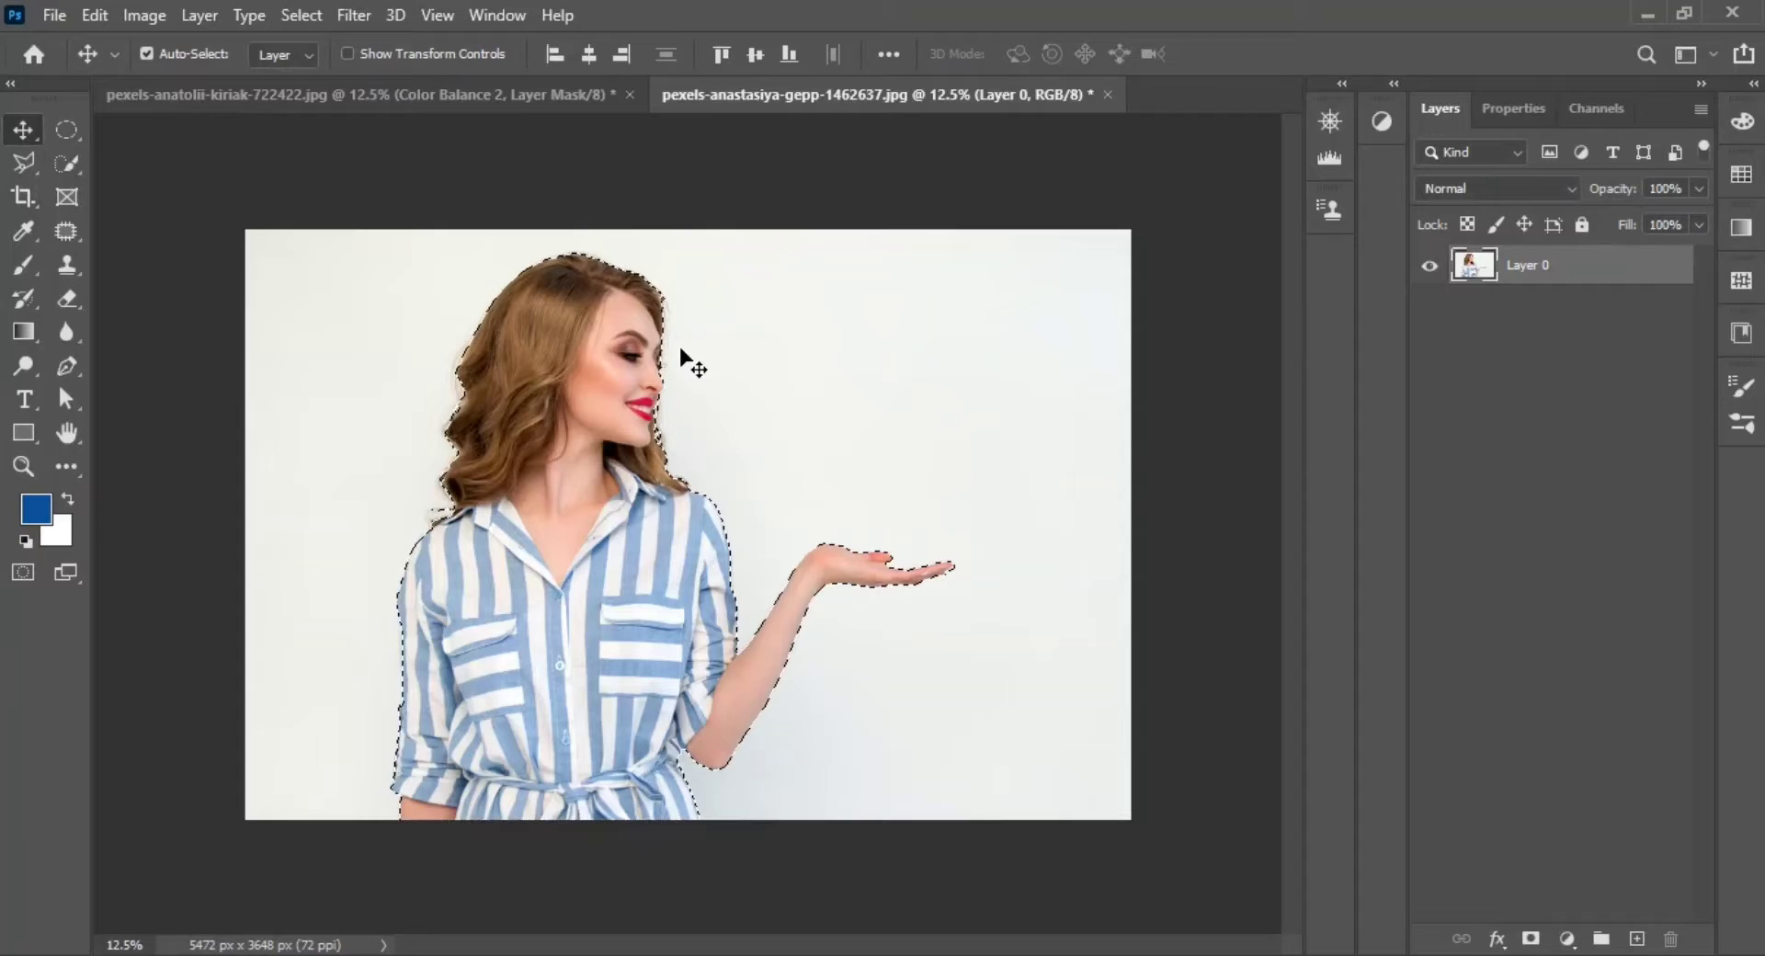
Feather the selection 3 px, mask out the white background, and drag the woman into the composite
{"action": "left_click", "coordinate": [66, 129]}
{"action": "right_click", "coordinate": [545, 424]}
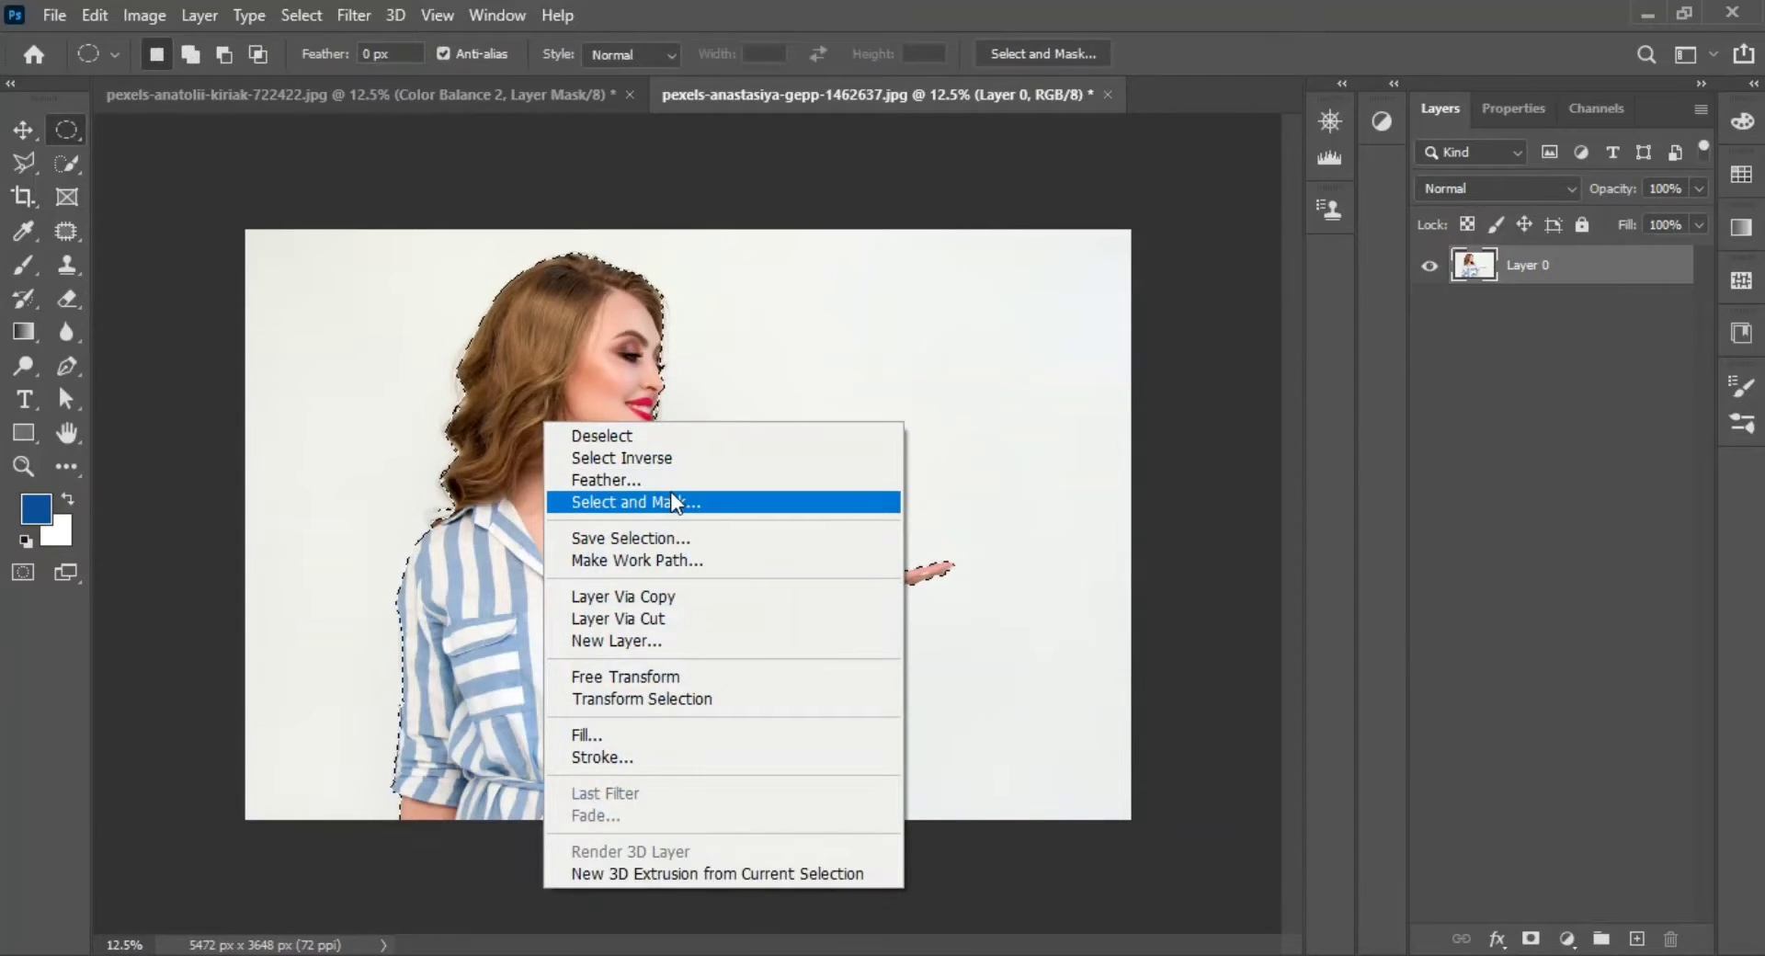
{"action": "left_click", "coordinate": [671, 479]}
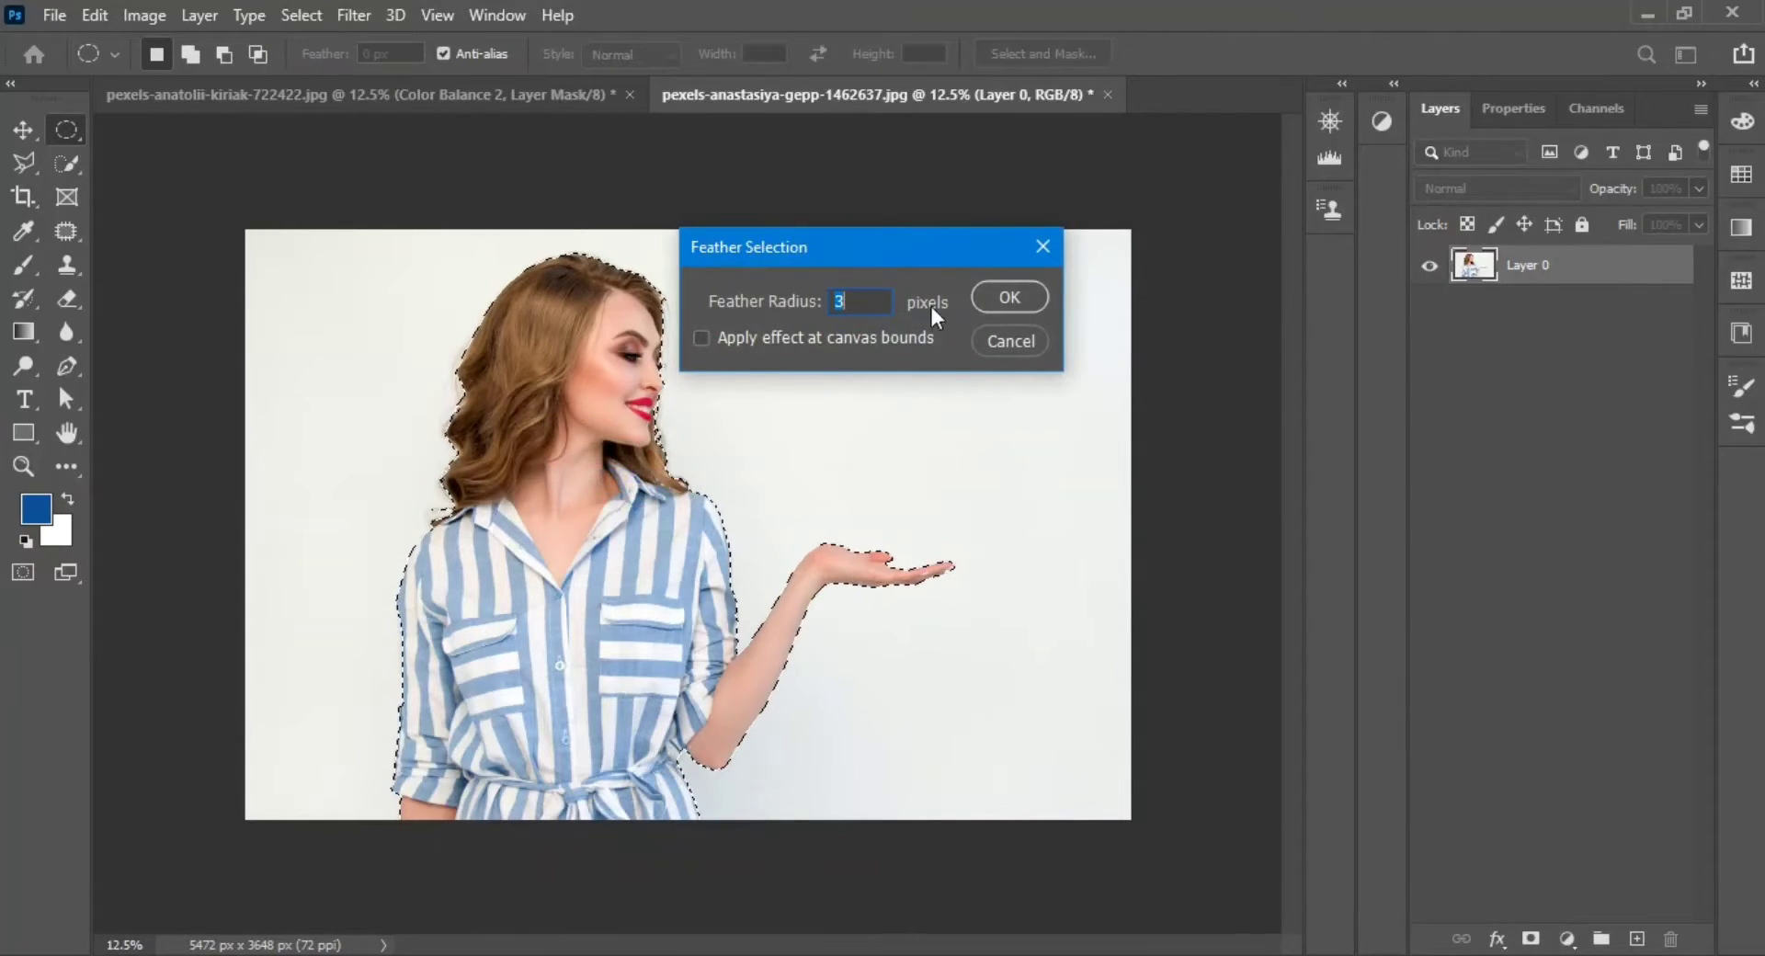
{"action": "left_click", "coordinate": [990, 294]}
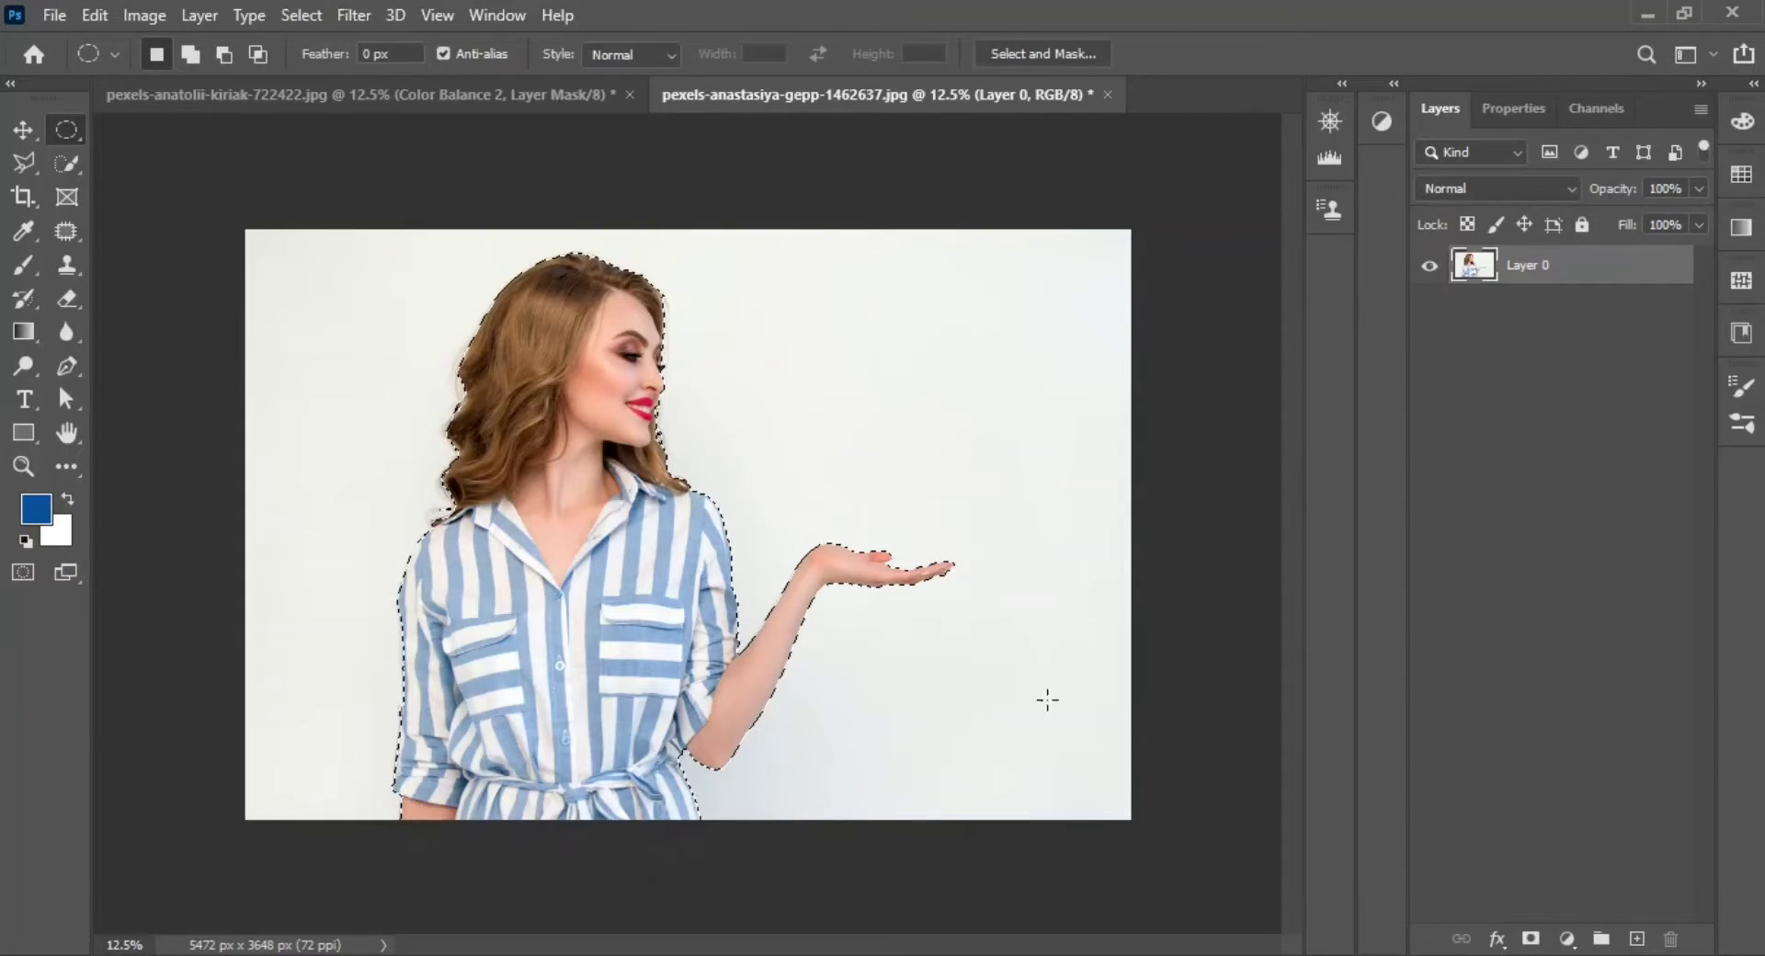
{"action": "left_click", "coordinate": [1529, 938]}
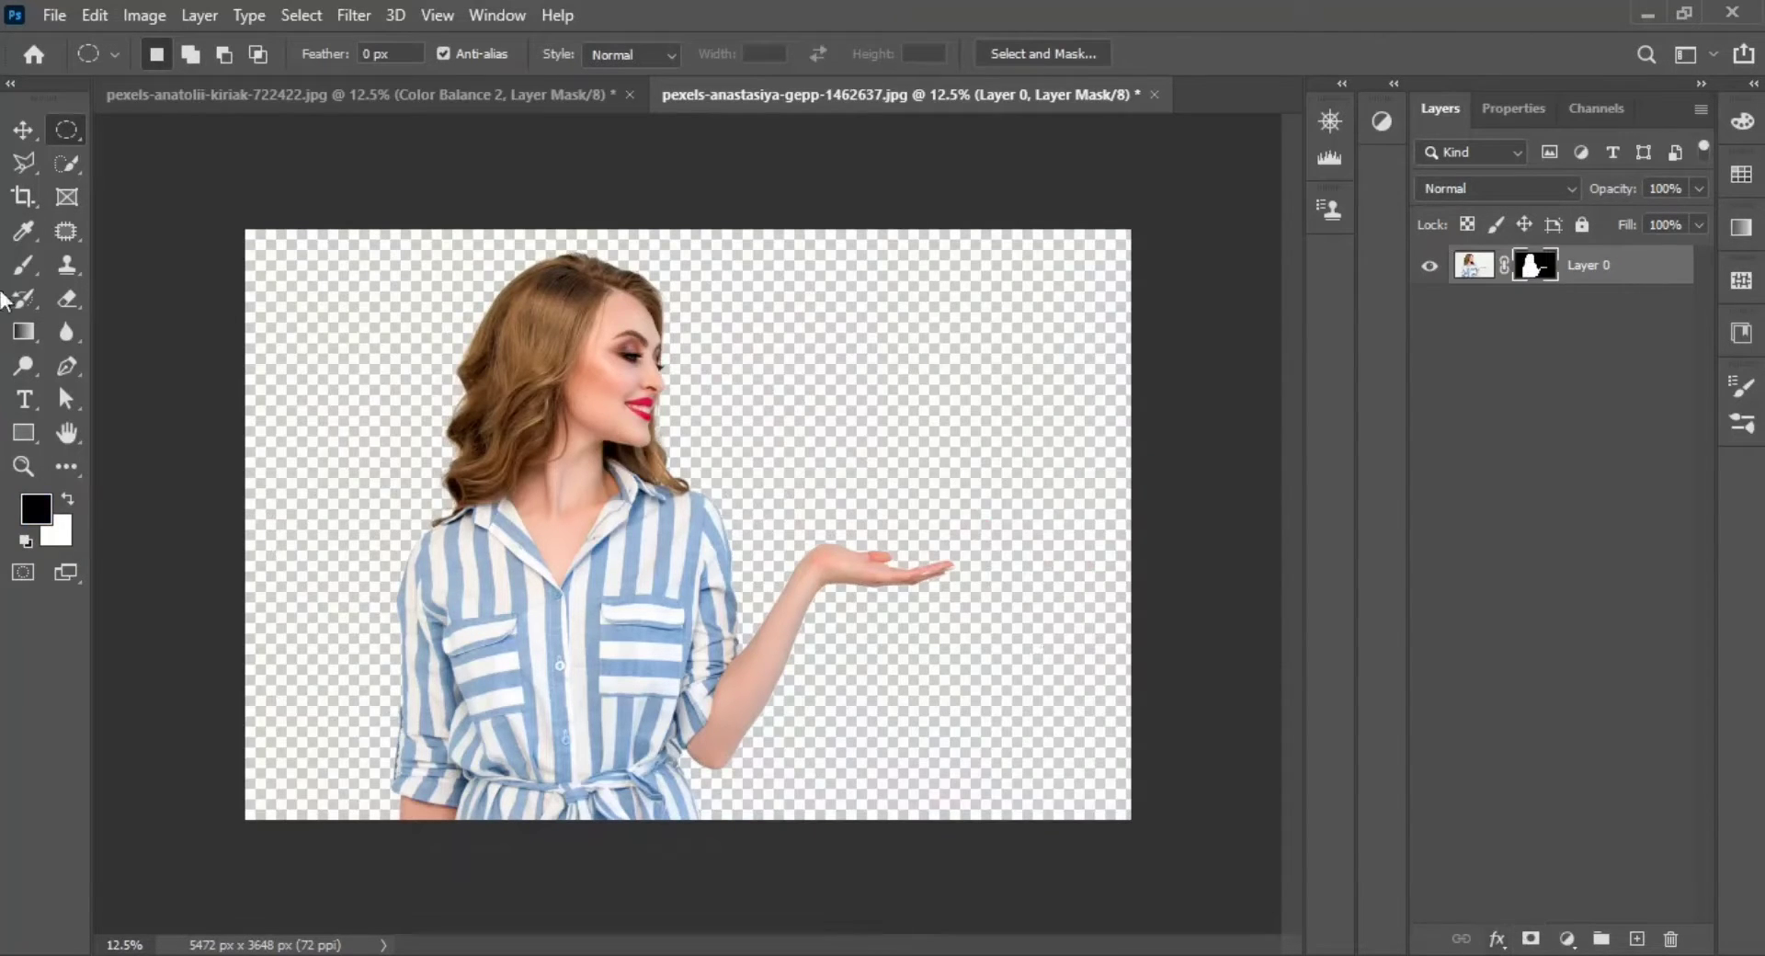
{"action": "left_click", "coordinate": [23, 129]}
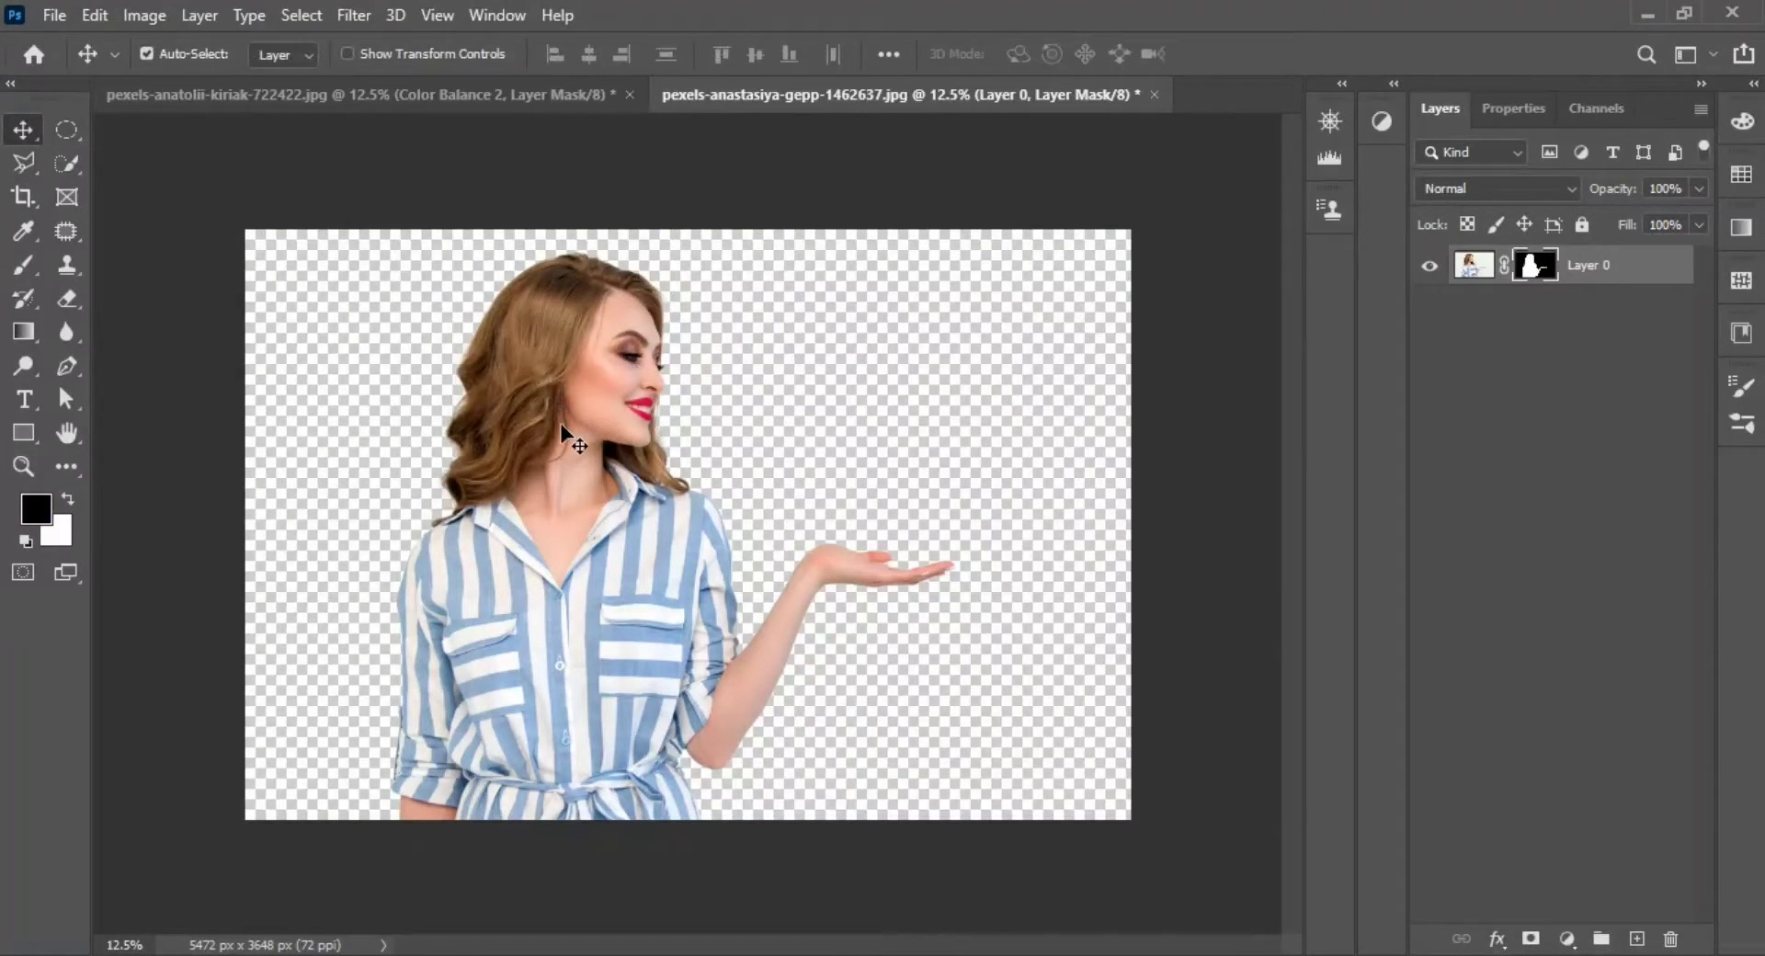
{"action": "mouse_move", "coordinate": [561, 426]}
{"action": "left_mouse_down"}
{"action": "mouse_move", "coordinate": [665, 613]}
{"action": "mouse_move", "coordinate": [631, 587]}
{"action": "left_mouse_up"}
Zoom out and move the woman right and up into the scene
{"action": "left_click", "coordinate": [23, 466]}
{"action": "left_click", "coordinate": [585, 556], "text": "alt"}
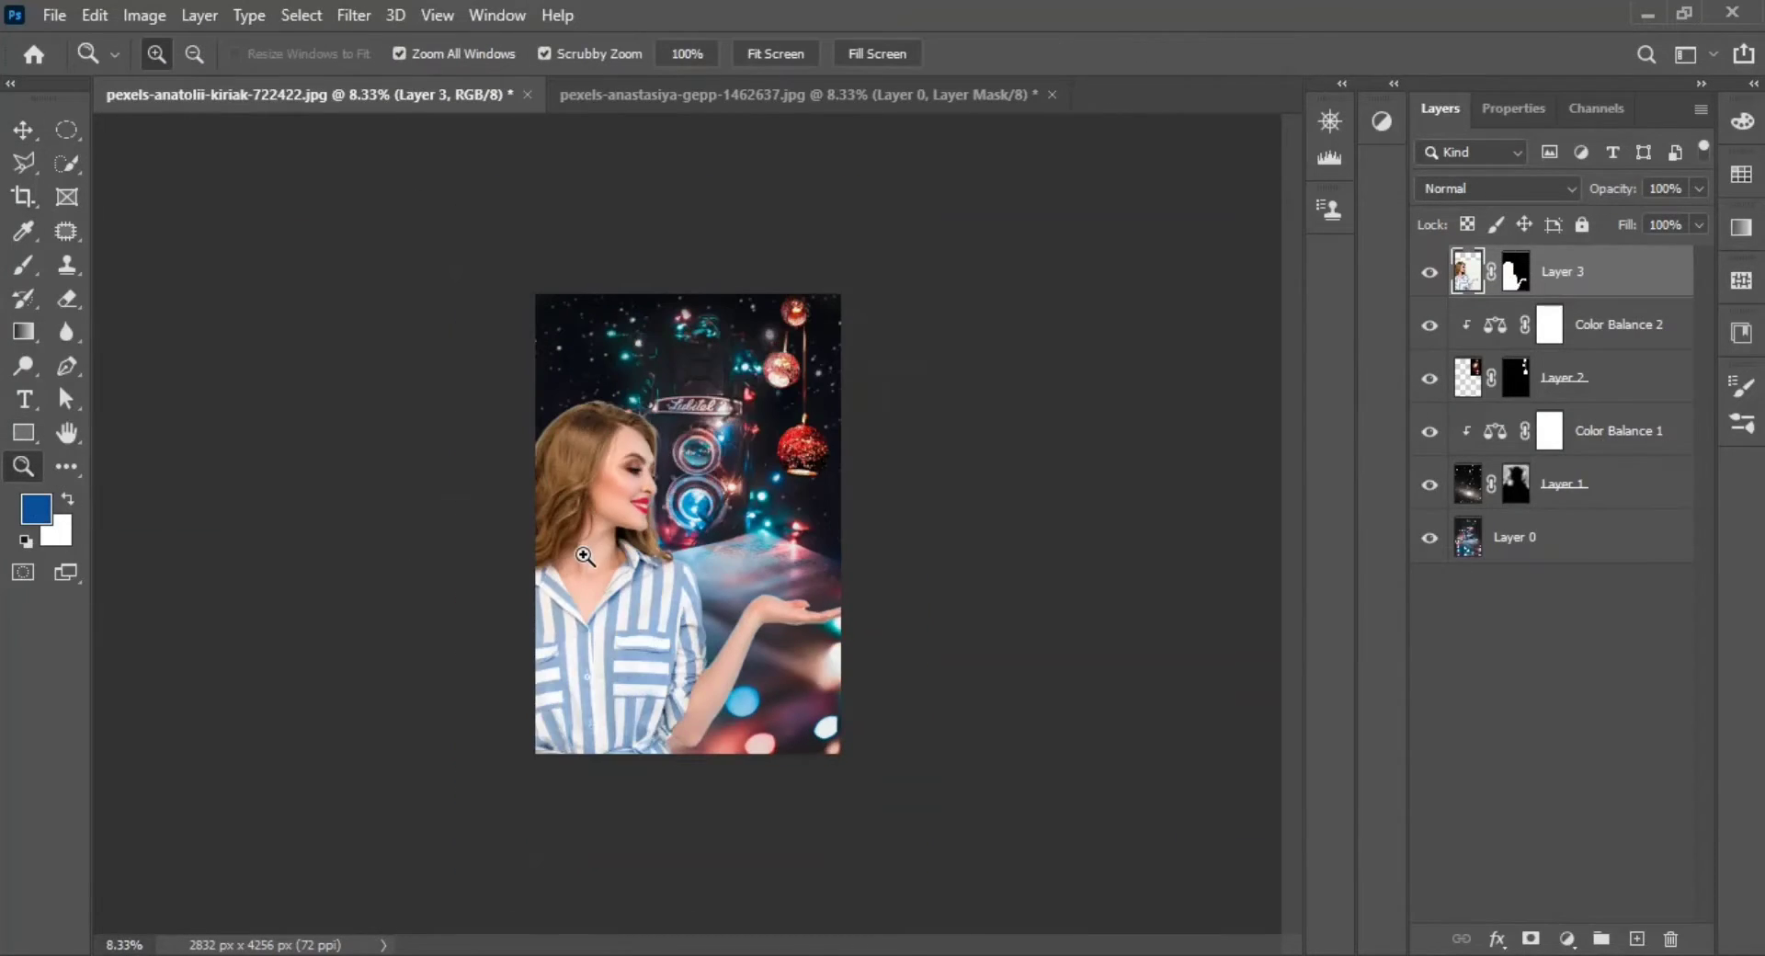
{"action": "left_click", "coordinate": [23, 130]}
{"action": "left_click_drag", "start_coordinate": [655, 596], "coordinate": [715, 579]}
Scale the woman to 78.42% and place her at the bottom left
{"action": "key", "text": "ctrl+t"}
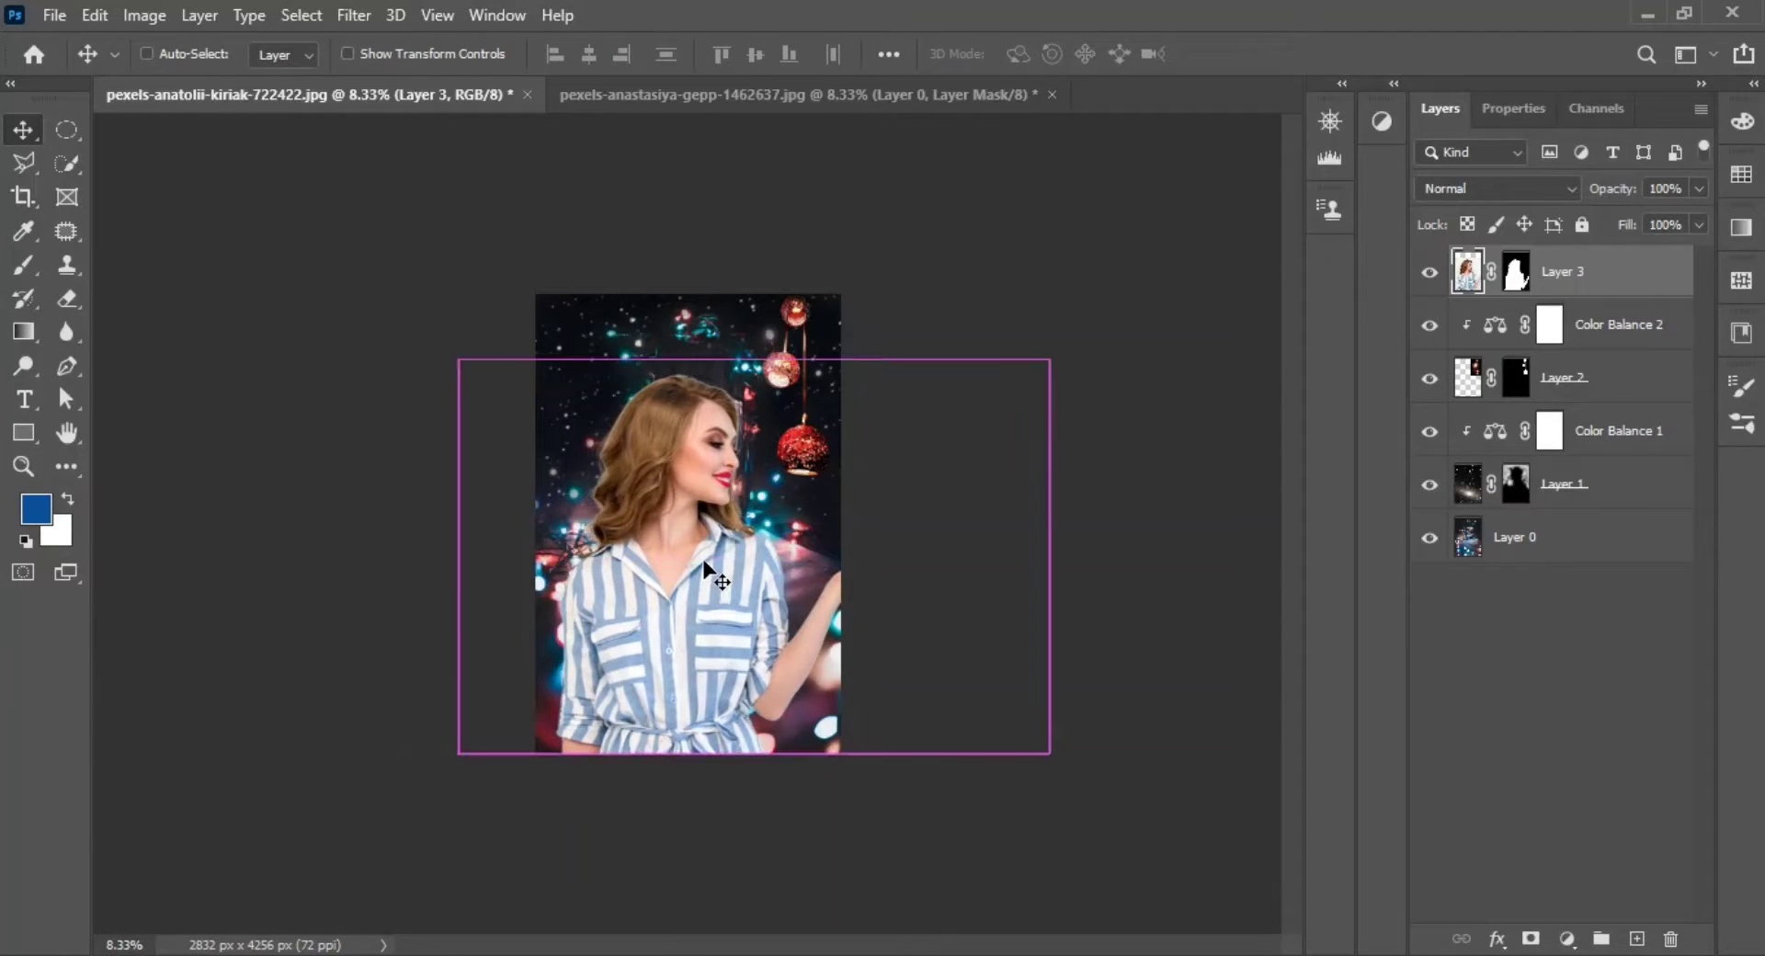
{"action": "left_click_drag", "start_coordinate": [1048, 359], "coordinate": [938, 432]}
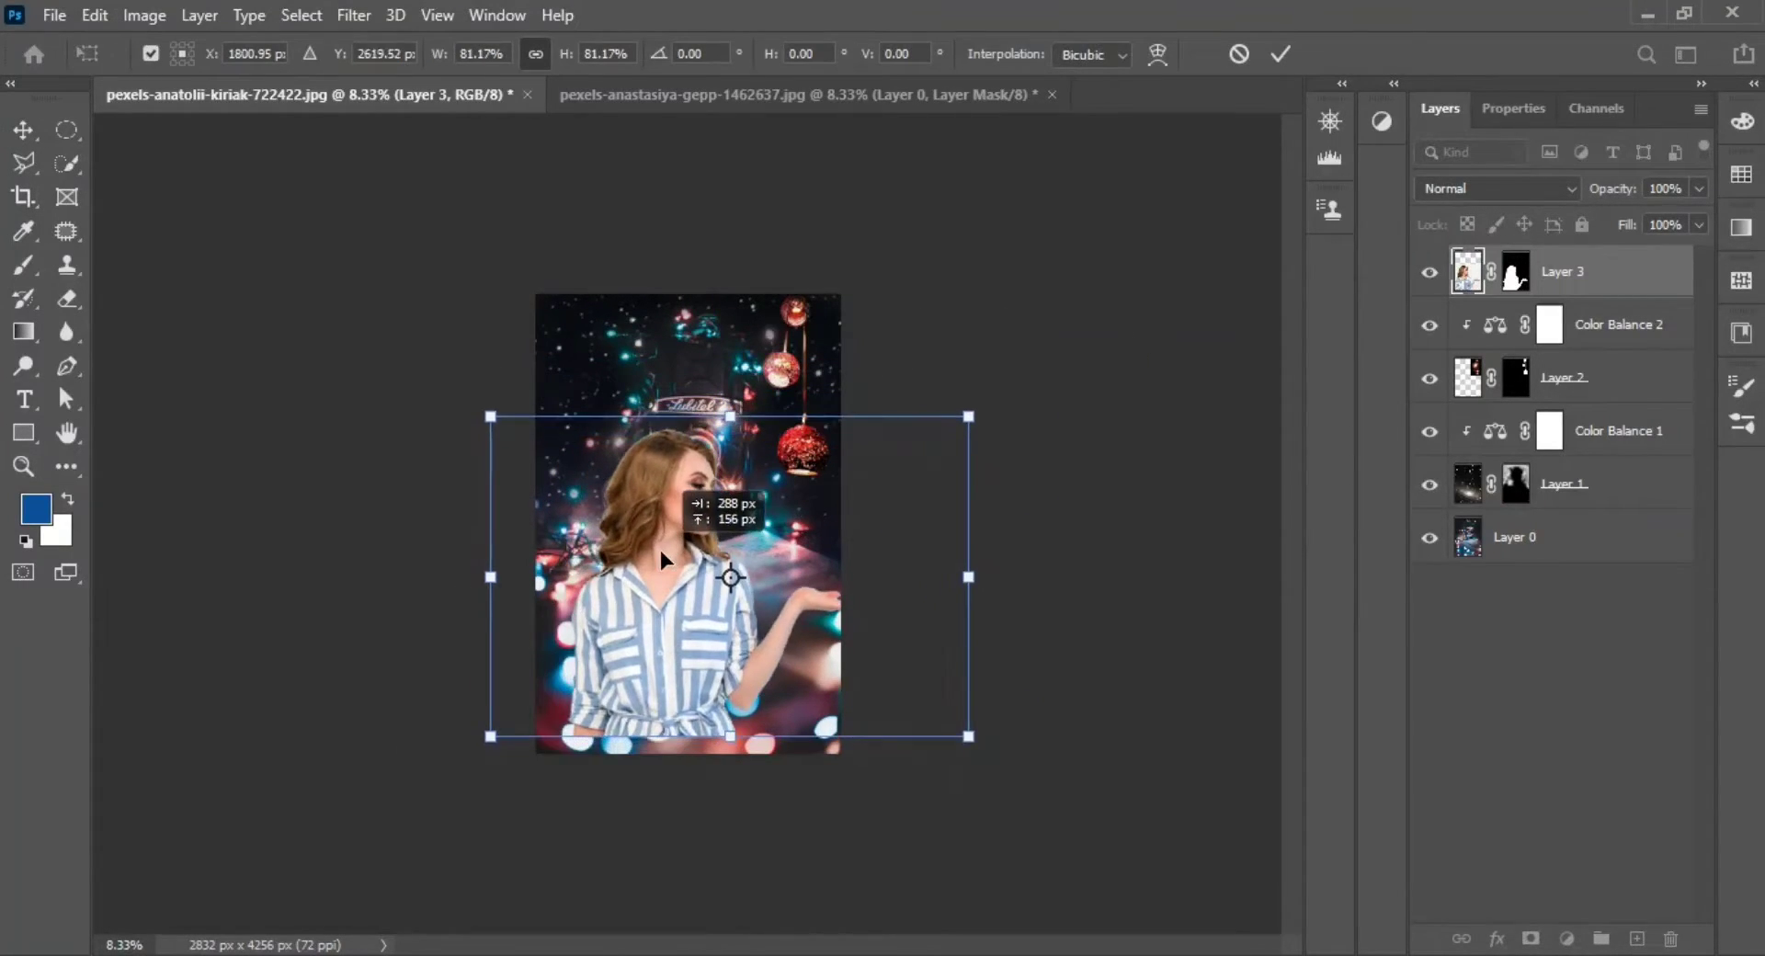
{"action": "left_click_drag", "start_coordinate": [634, 561], "coordinate": [670, 561]}
{"action": "left_click_drag", "start_coordinate": [742, 434], "coordinate": [735, 362]}
{"action": "left_click_drag", "start_coordinate": [1016, 576], "coordinate": [953, 576]}
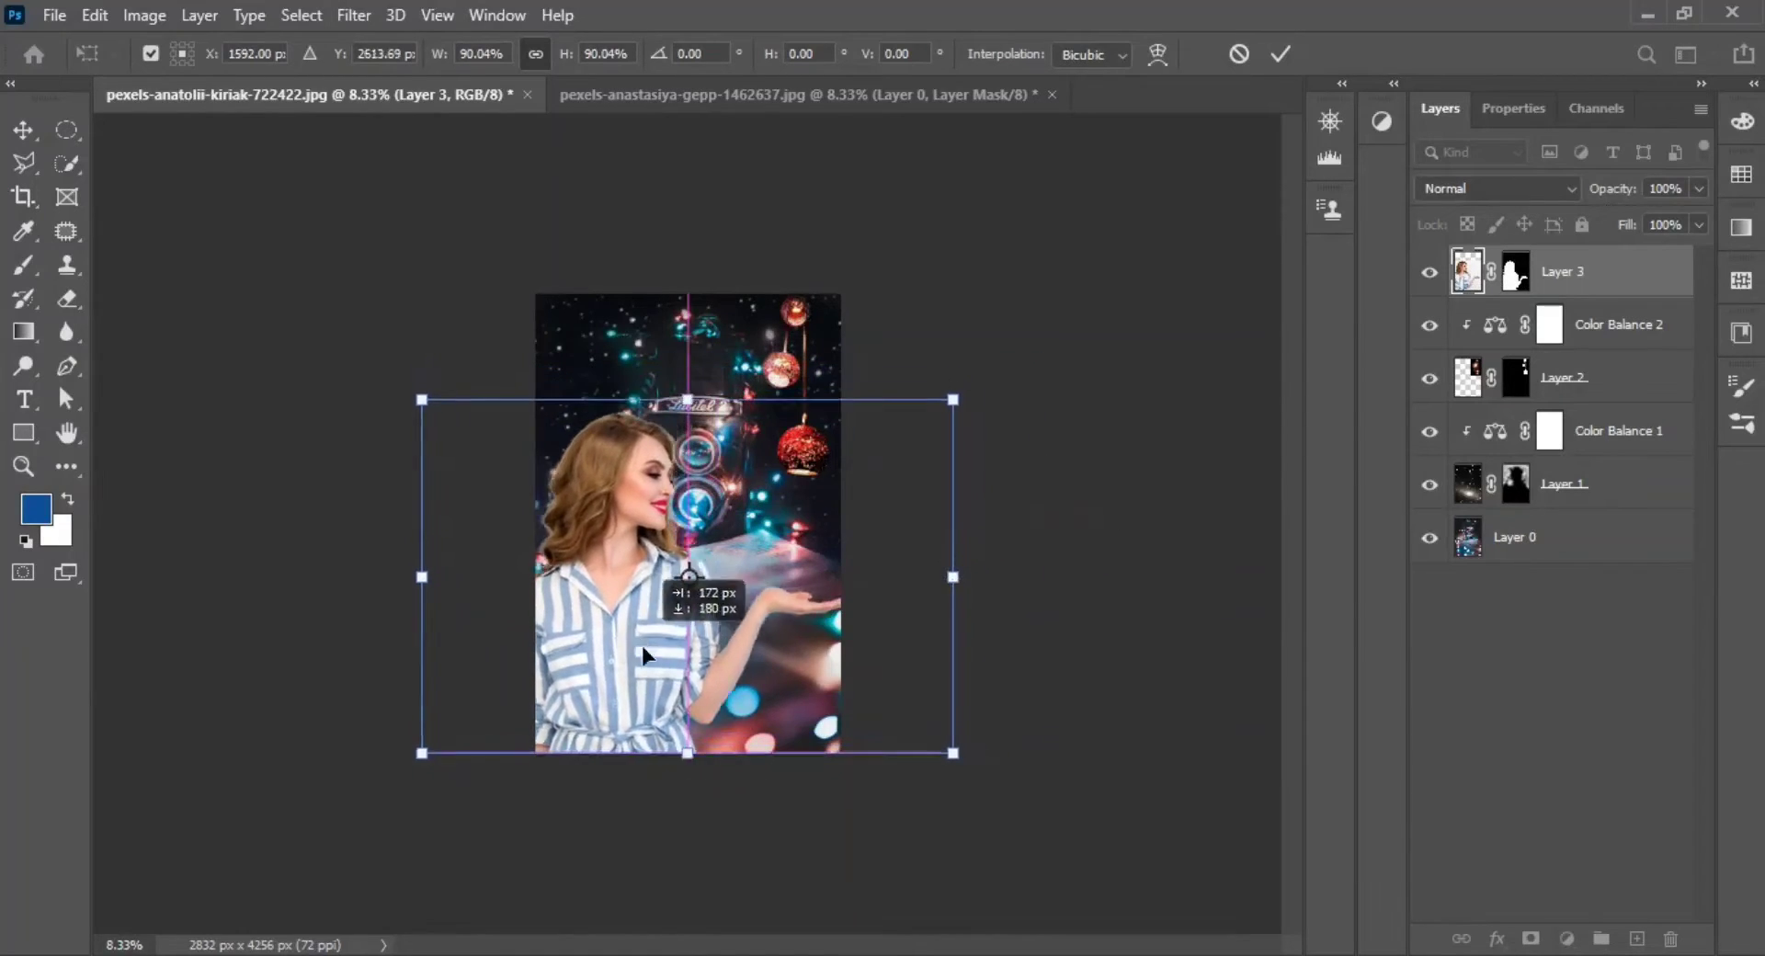
{"action": "left_click_drag", "start_coordinate": [644, 635], "coordinate": [673, 647]}
{"action": "left_click_drag", "start_coordinate": [993, 405], "coordinate": [917, 445]}
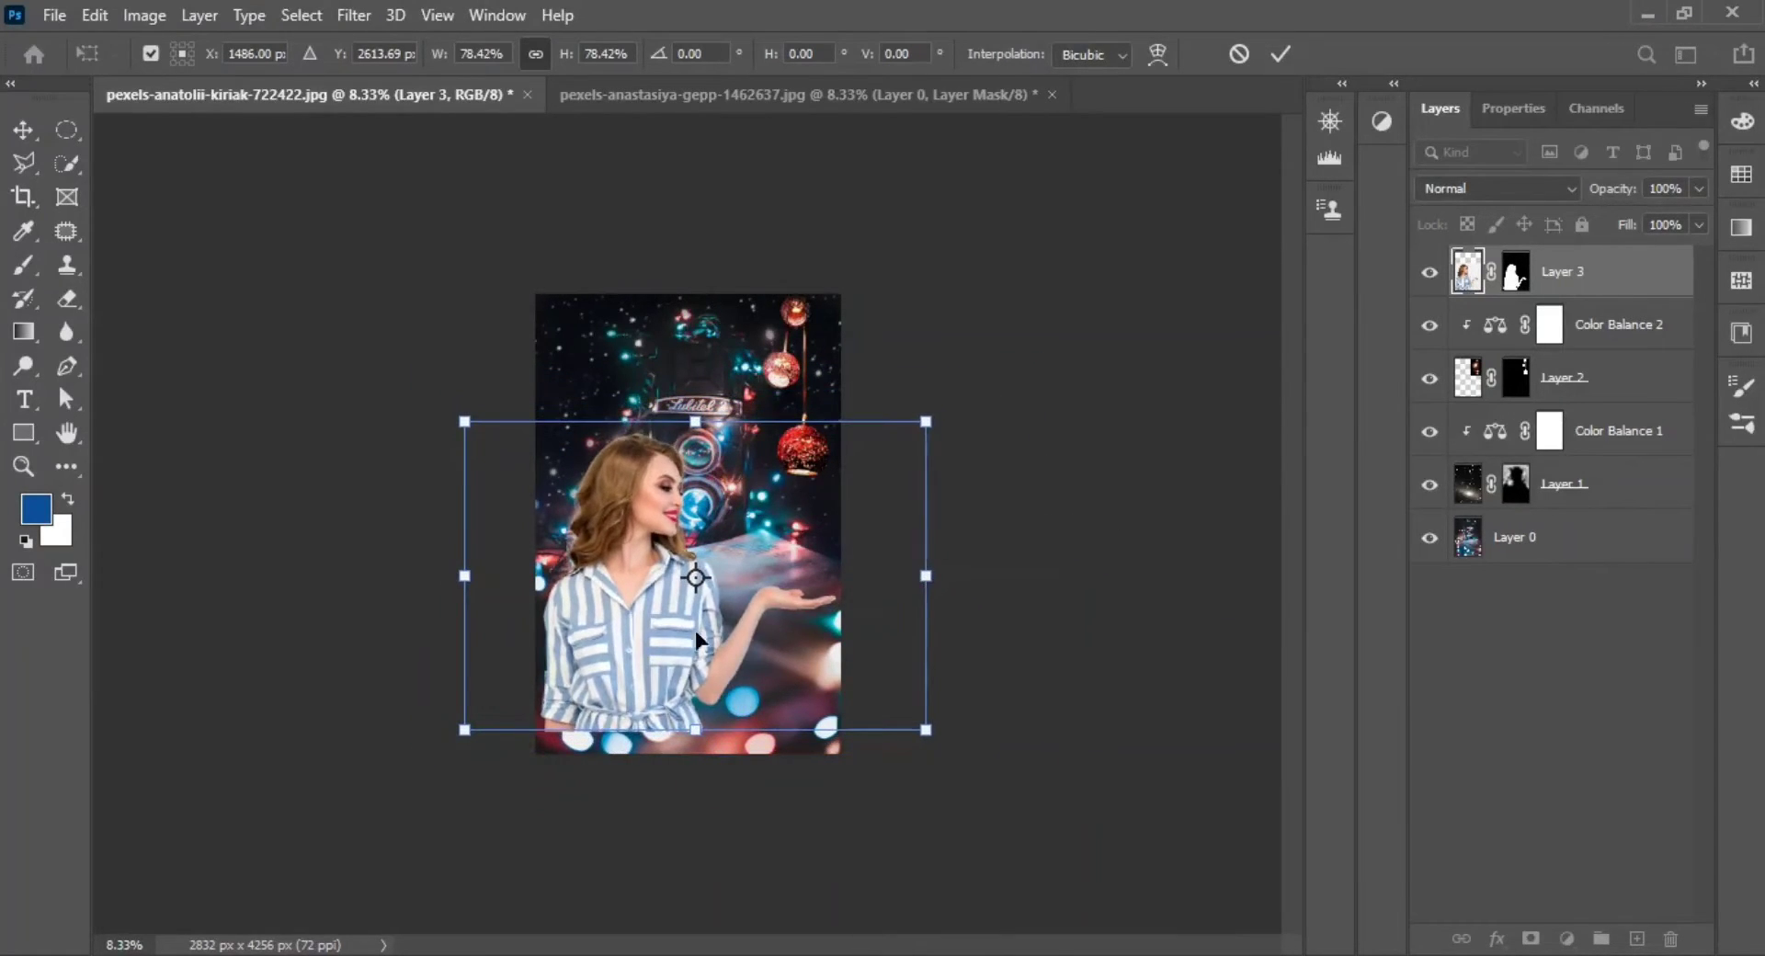
{"action": "left_click_drag", "start_coordinate": [625, 650], "coordinate": [643, 651]}
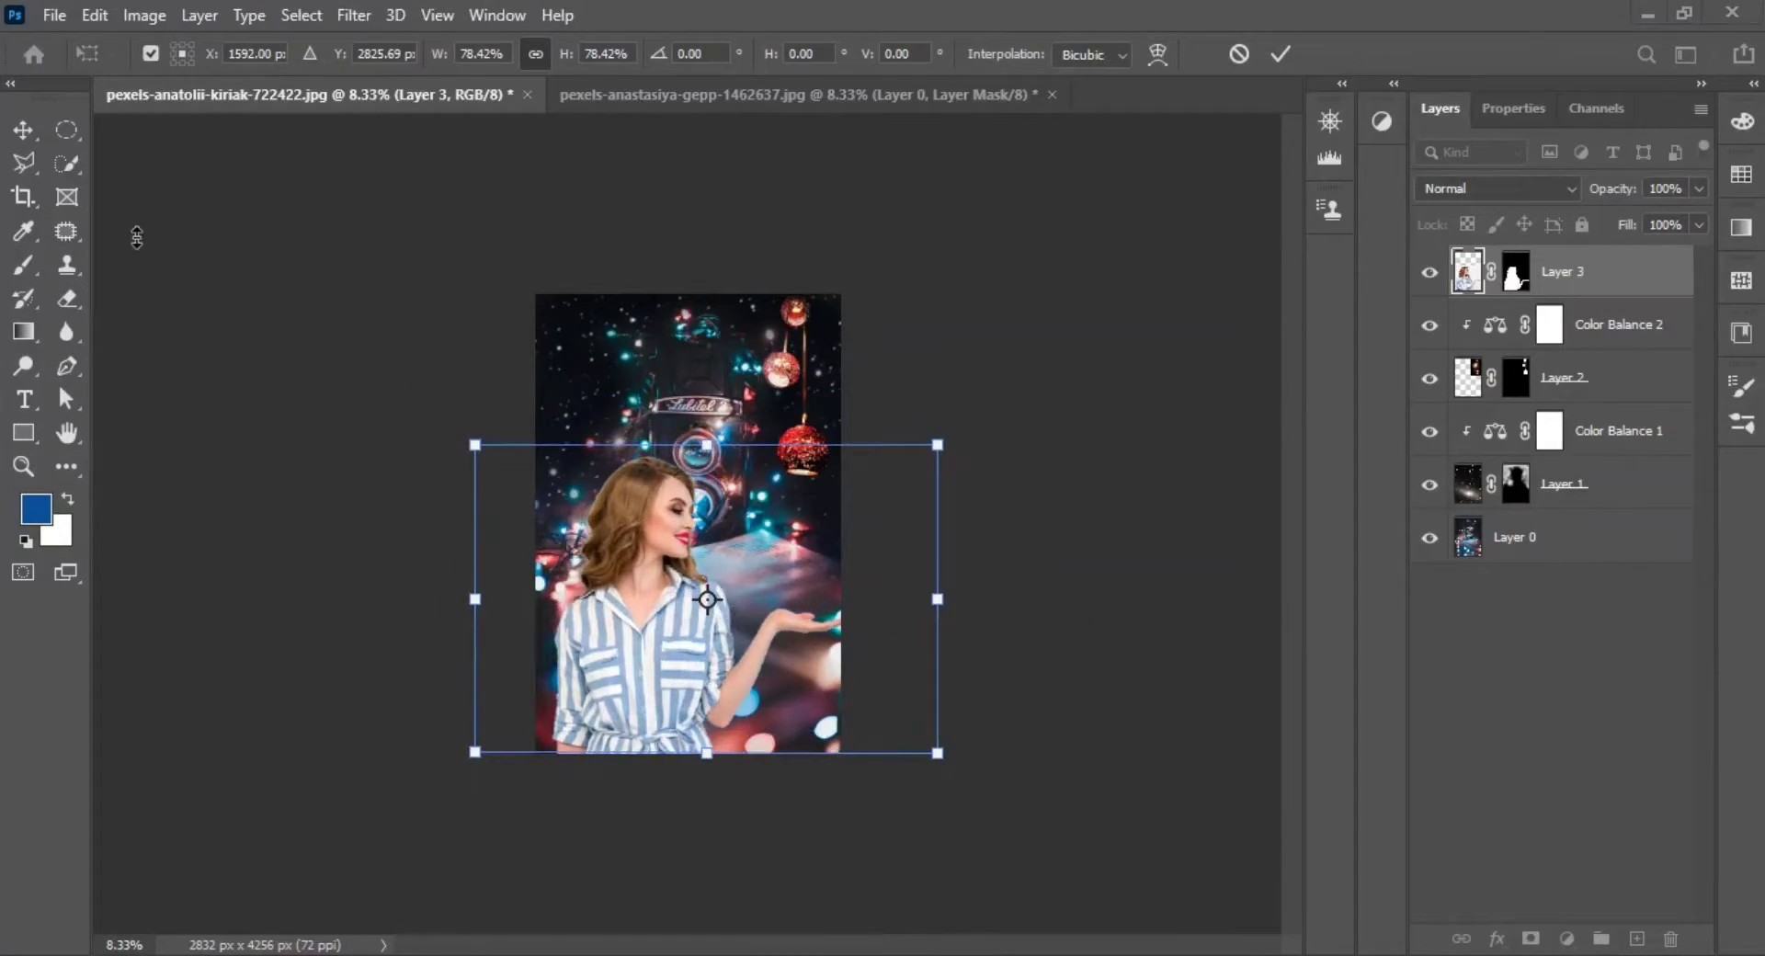
{"action": "key", "text": "Return"}
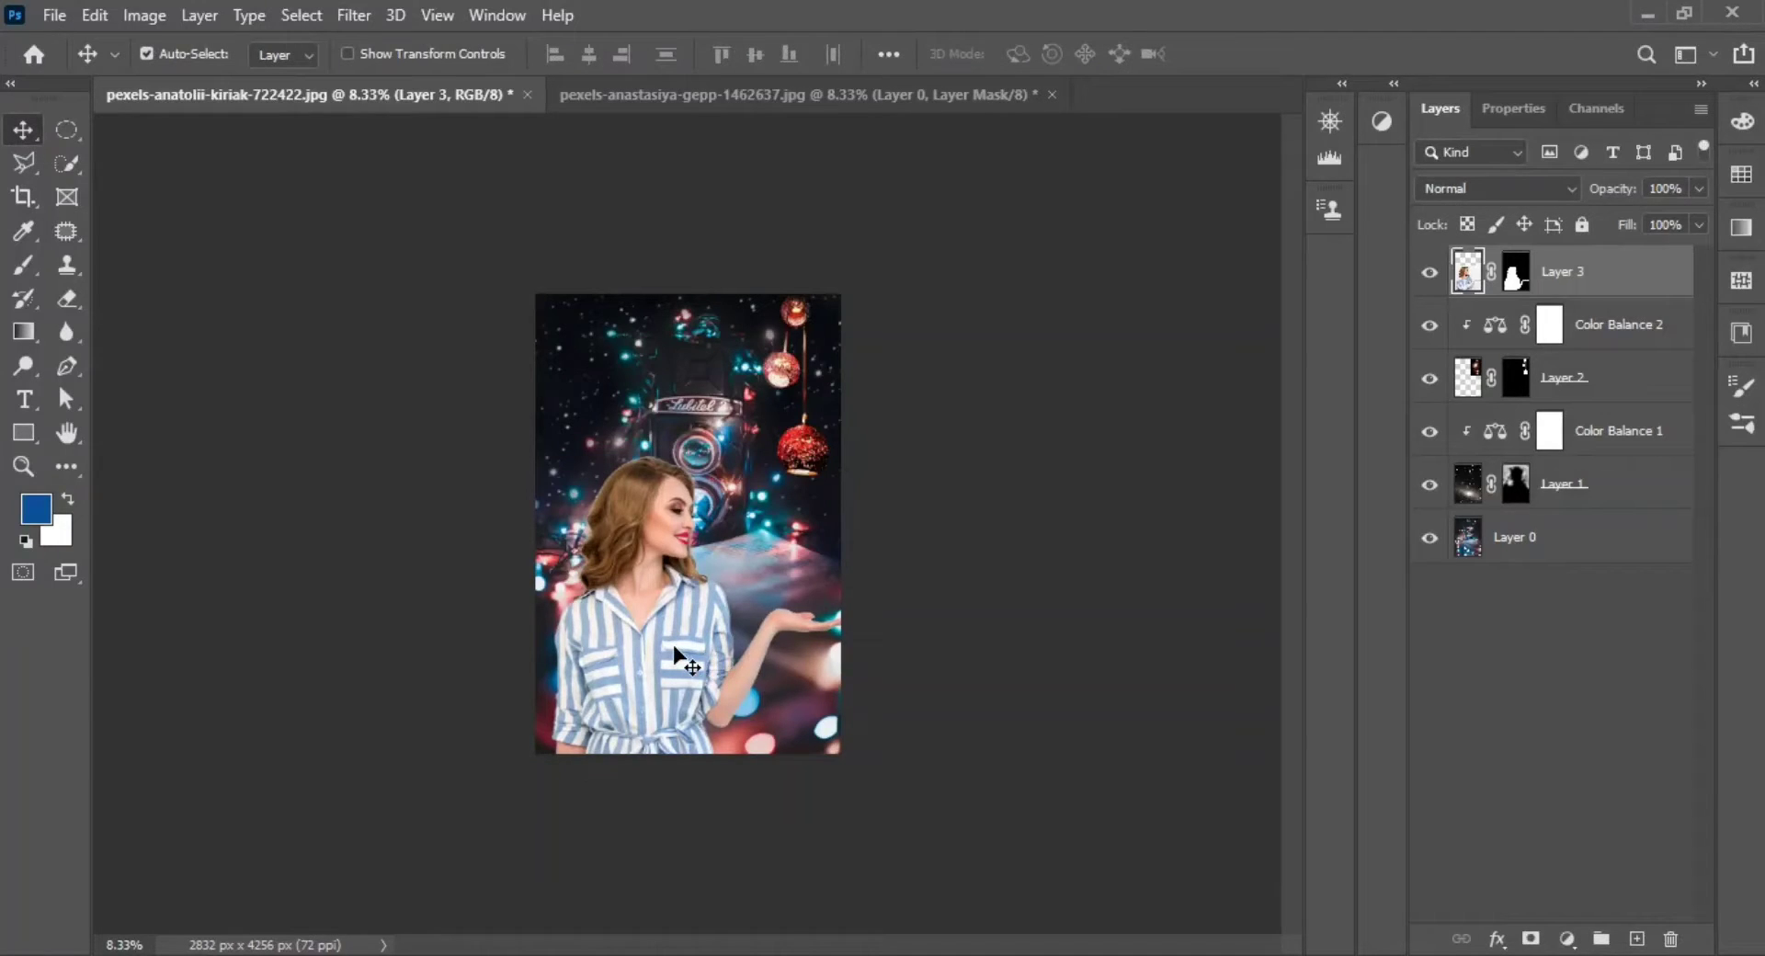
Nudge the woman a few pixels left, check at 100%, then fit the composite on screen
{"action": "key", "text": "shift+Left"}
{"action": "key", "text": "shift+Left"}
{"action": "key", "text": "shift+Left"}
{"action": "key", "text": "shift+Right"}
{"action": "key", "text": "shift+Right"}
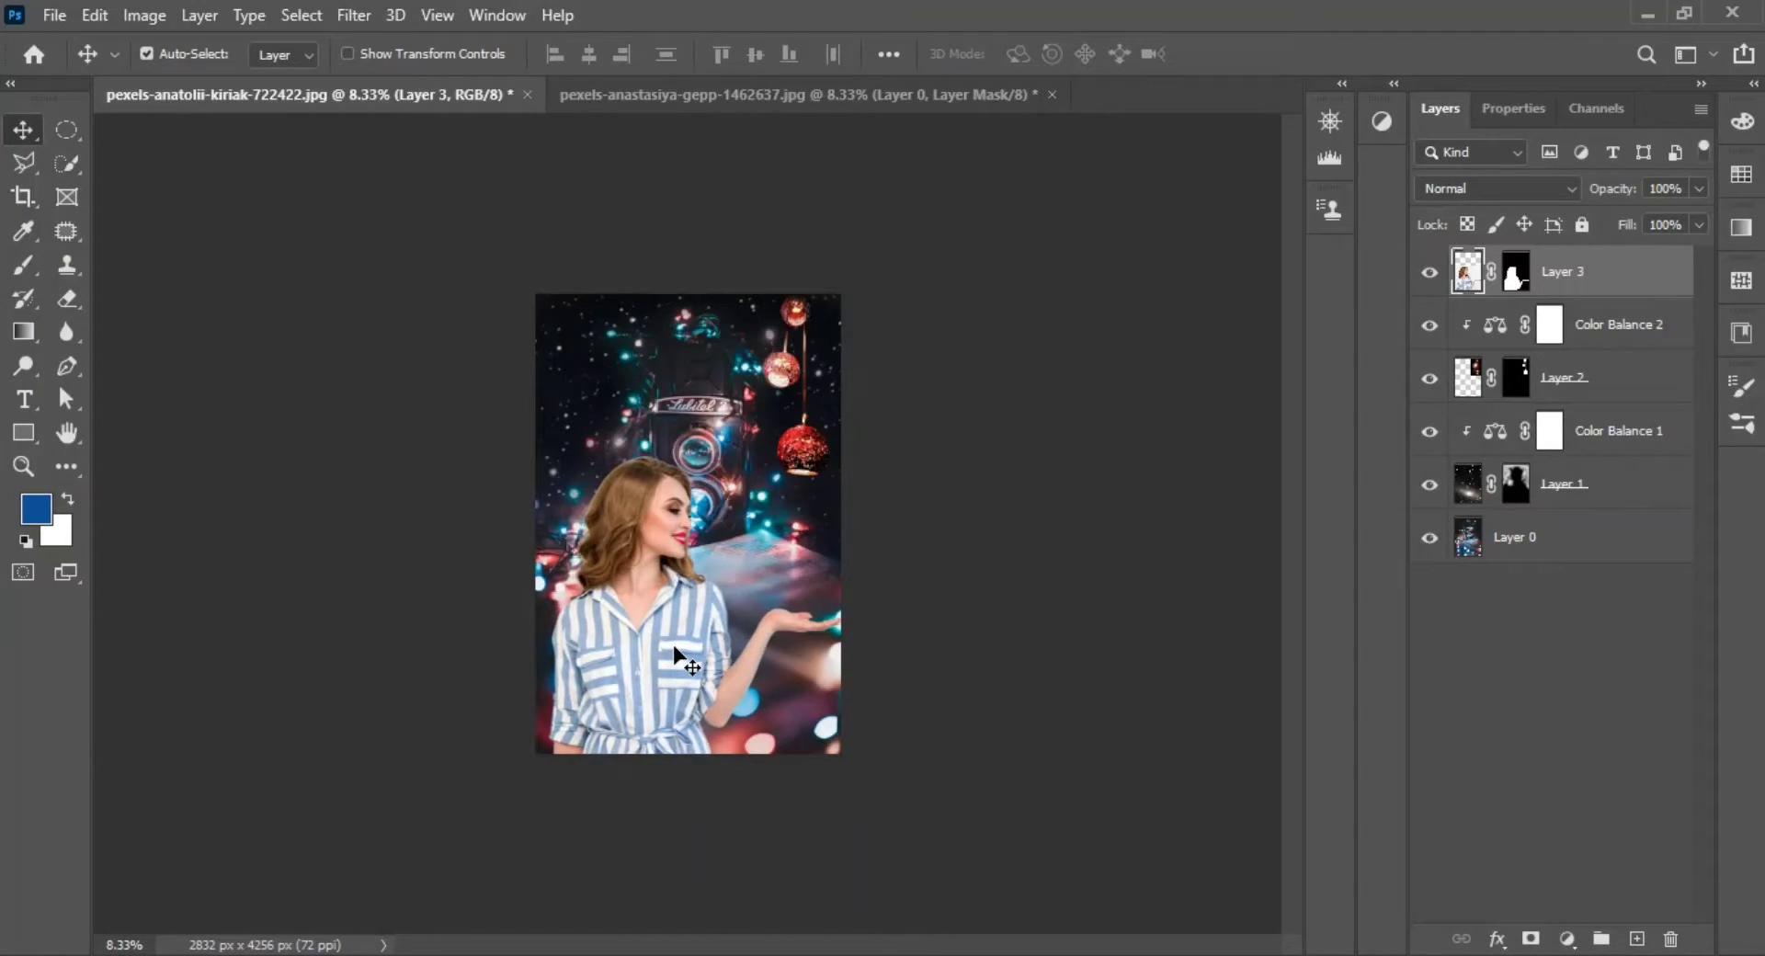
{"action": "key", "text": "shift+Left"}
{"action": "key", "text": "shift+Left"}
{"action": "key", "text": "shift+Left"}
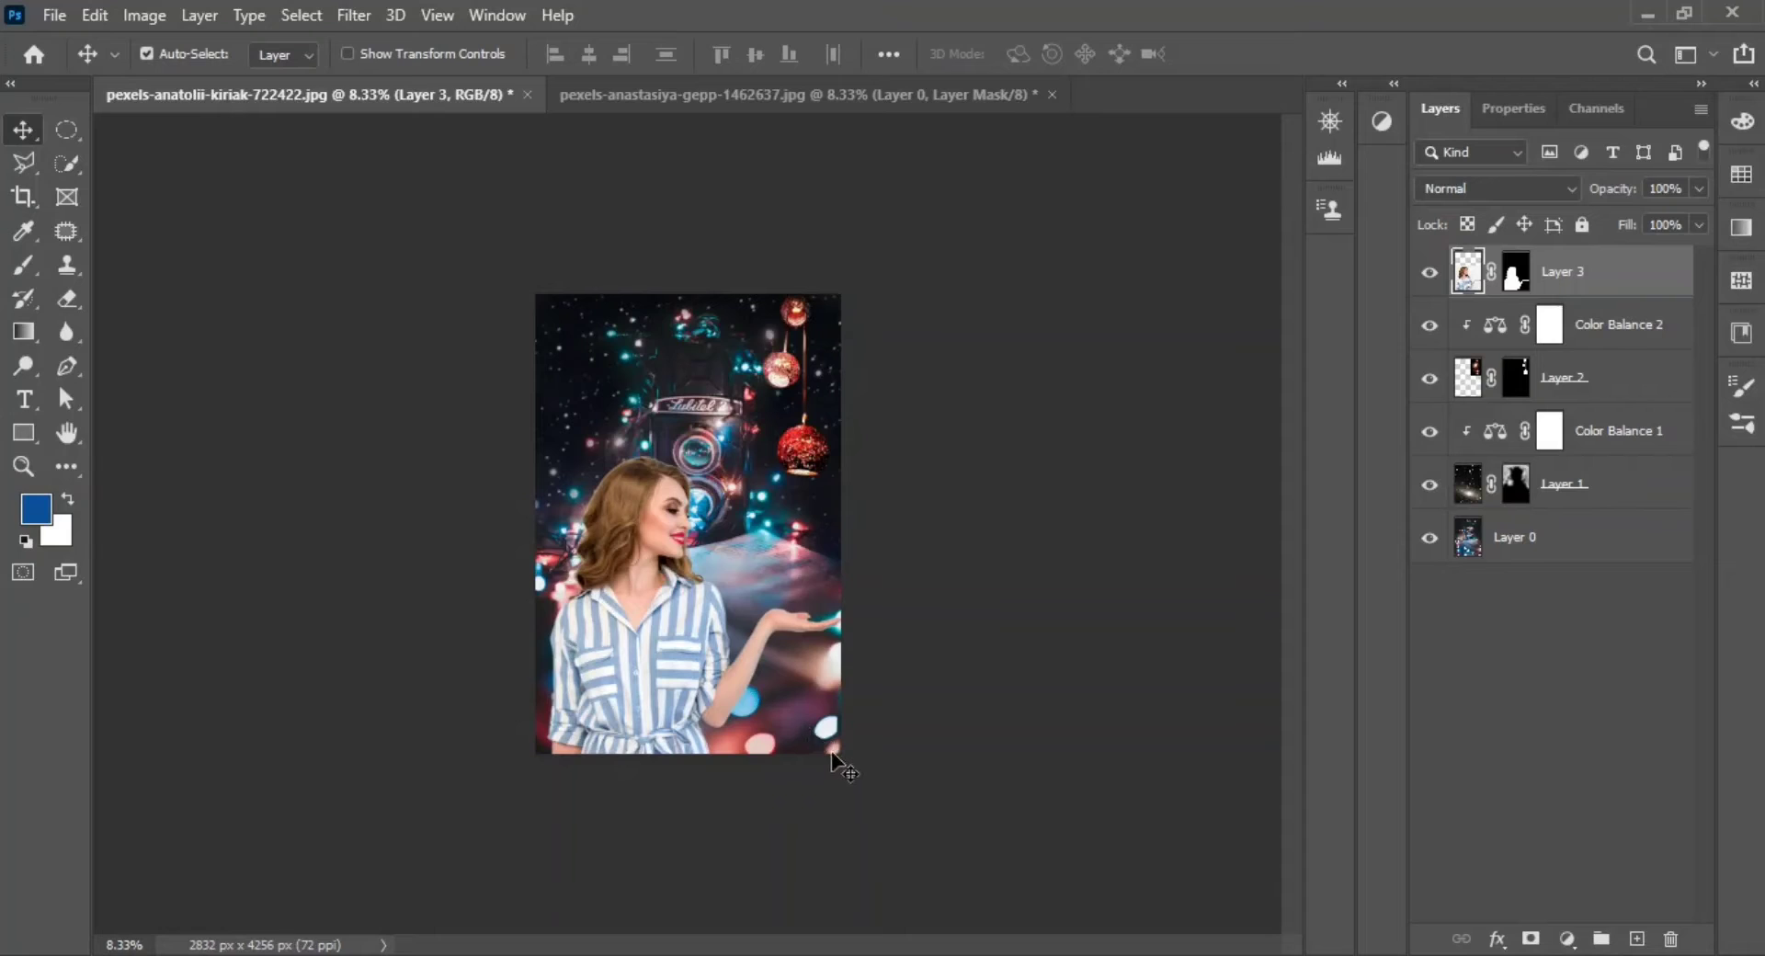
{"action": "key", "text": "ctrl+1"}
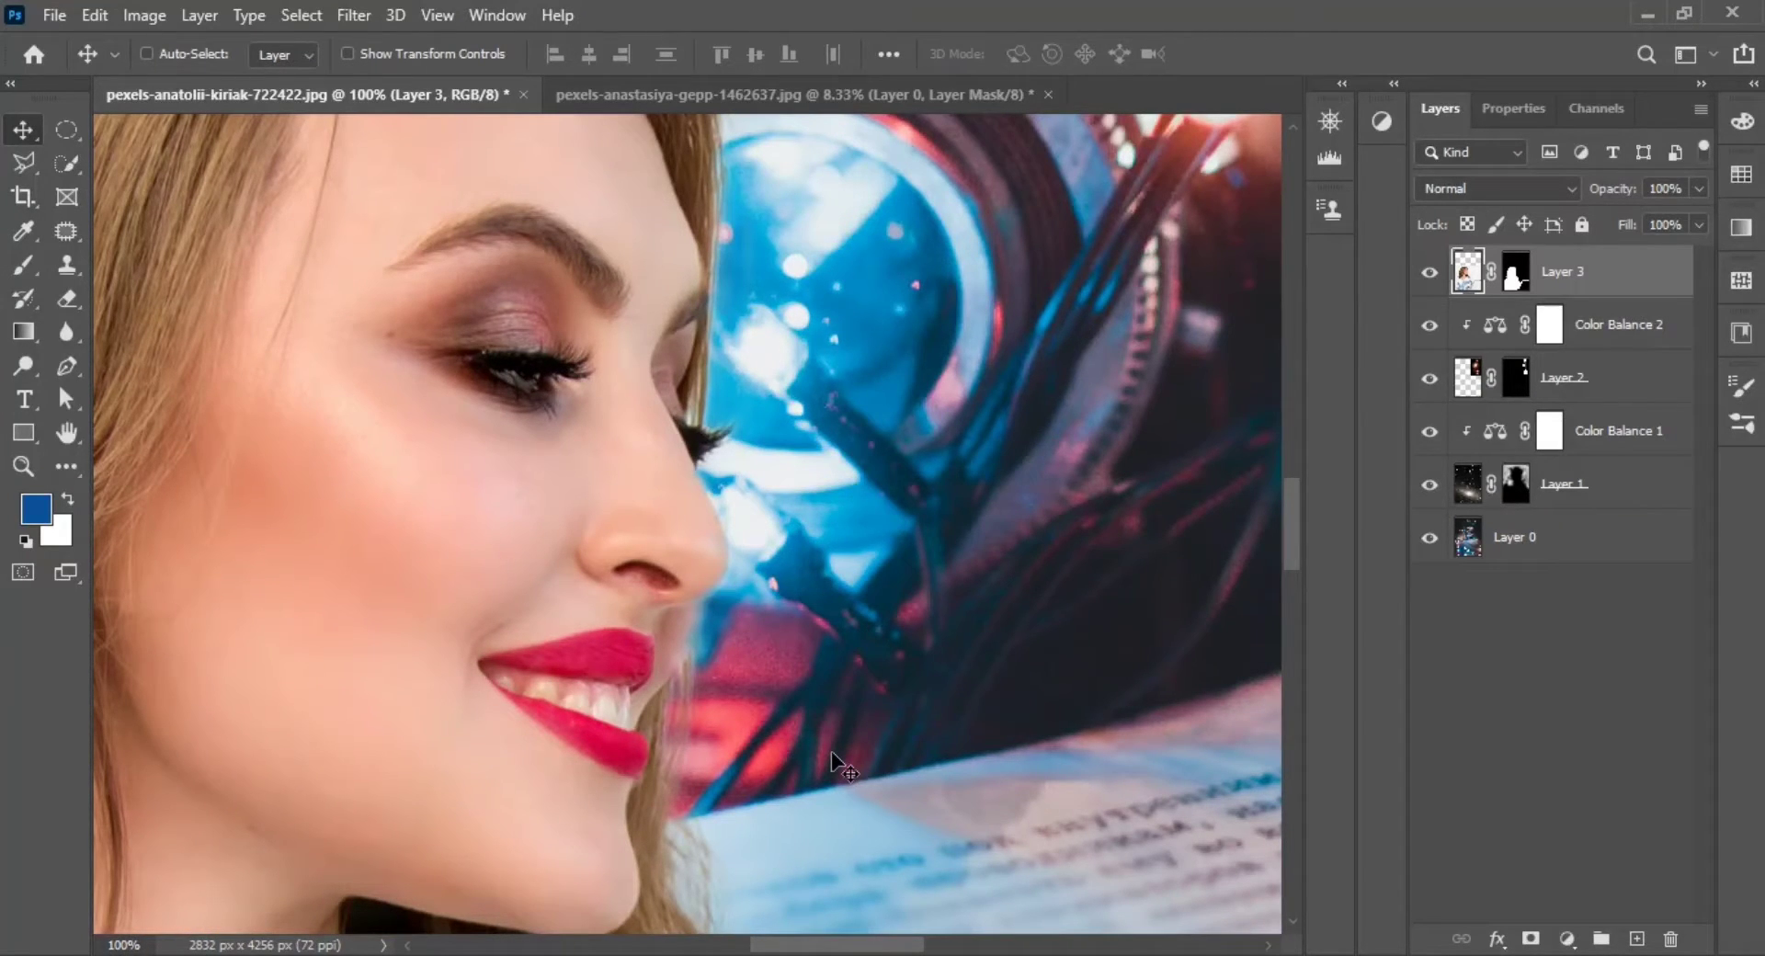
{"action": "key", "text": "ctrl+0"}
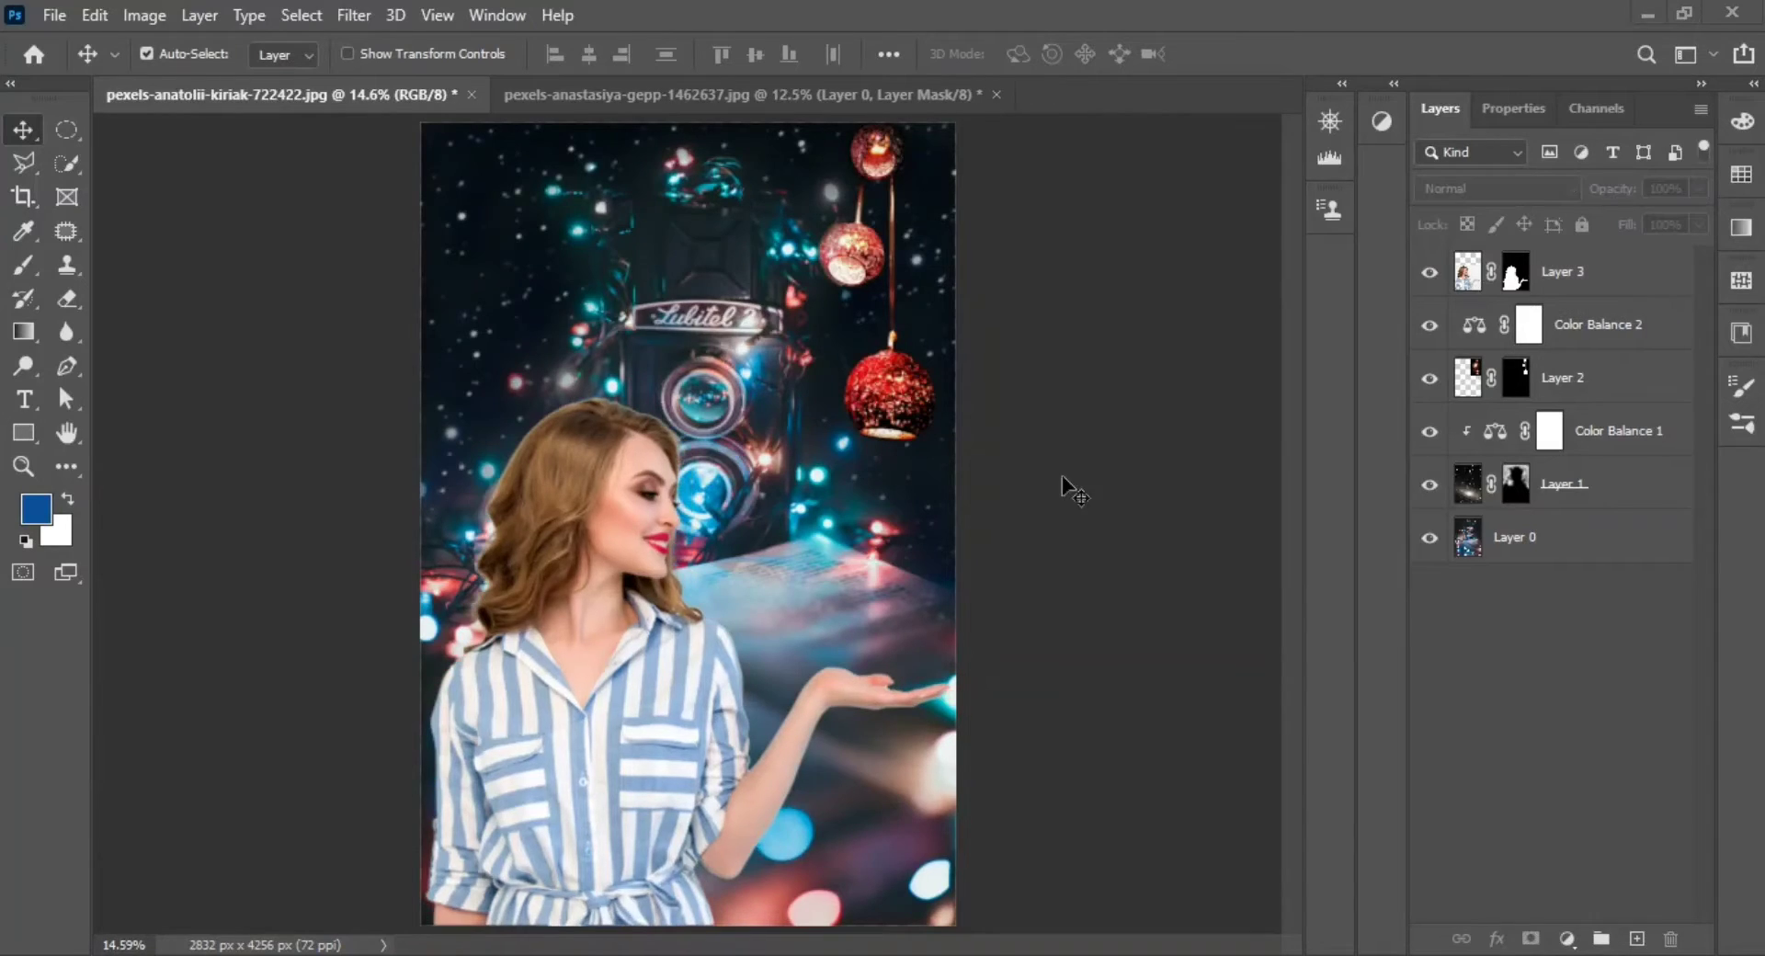
Duplicate the ornaments Layer 2 and move the copy below the originals
{"action": "left_click", "coordinate": [869, 382]}
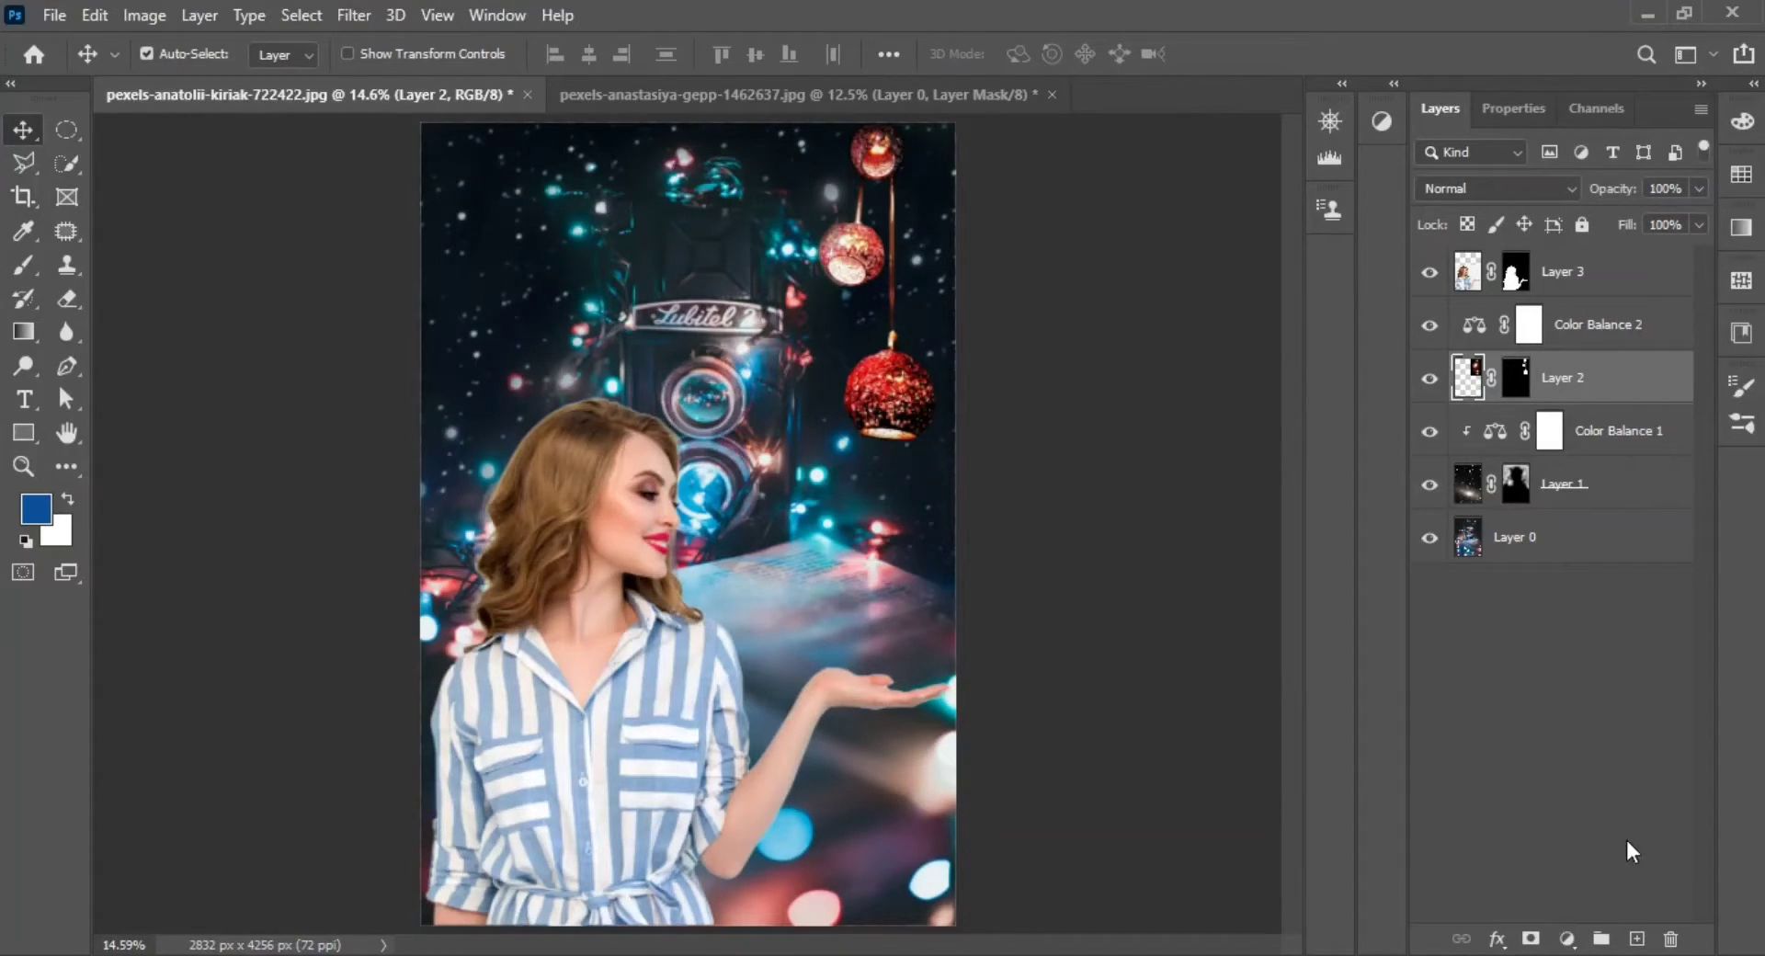
{"action": "left_click_drag", "start_coordinate": [1552, 384], "coordinate": [1639, 937]}
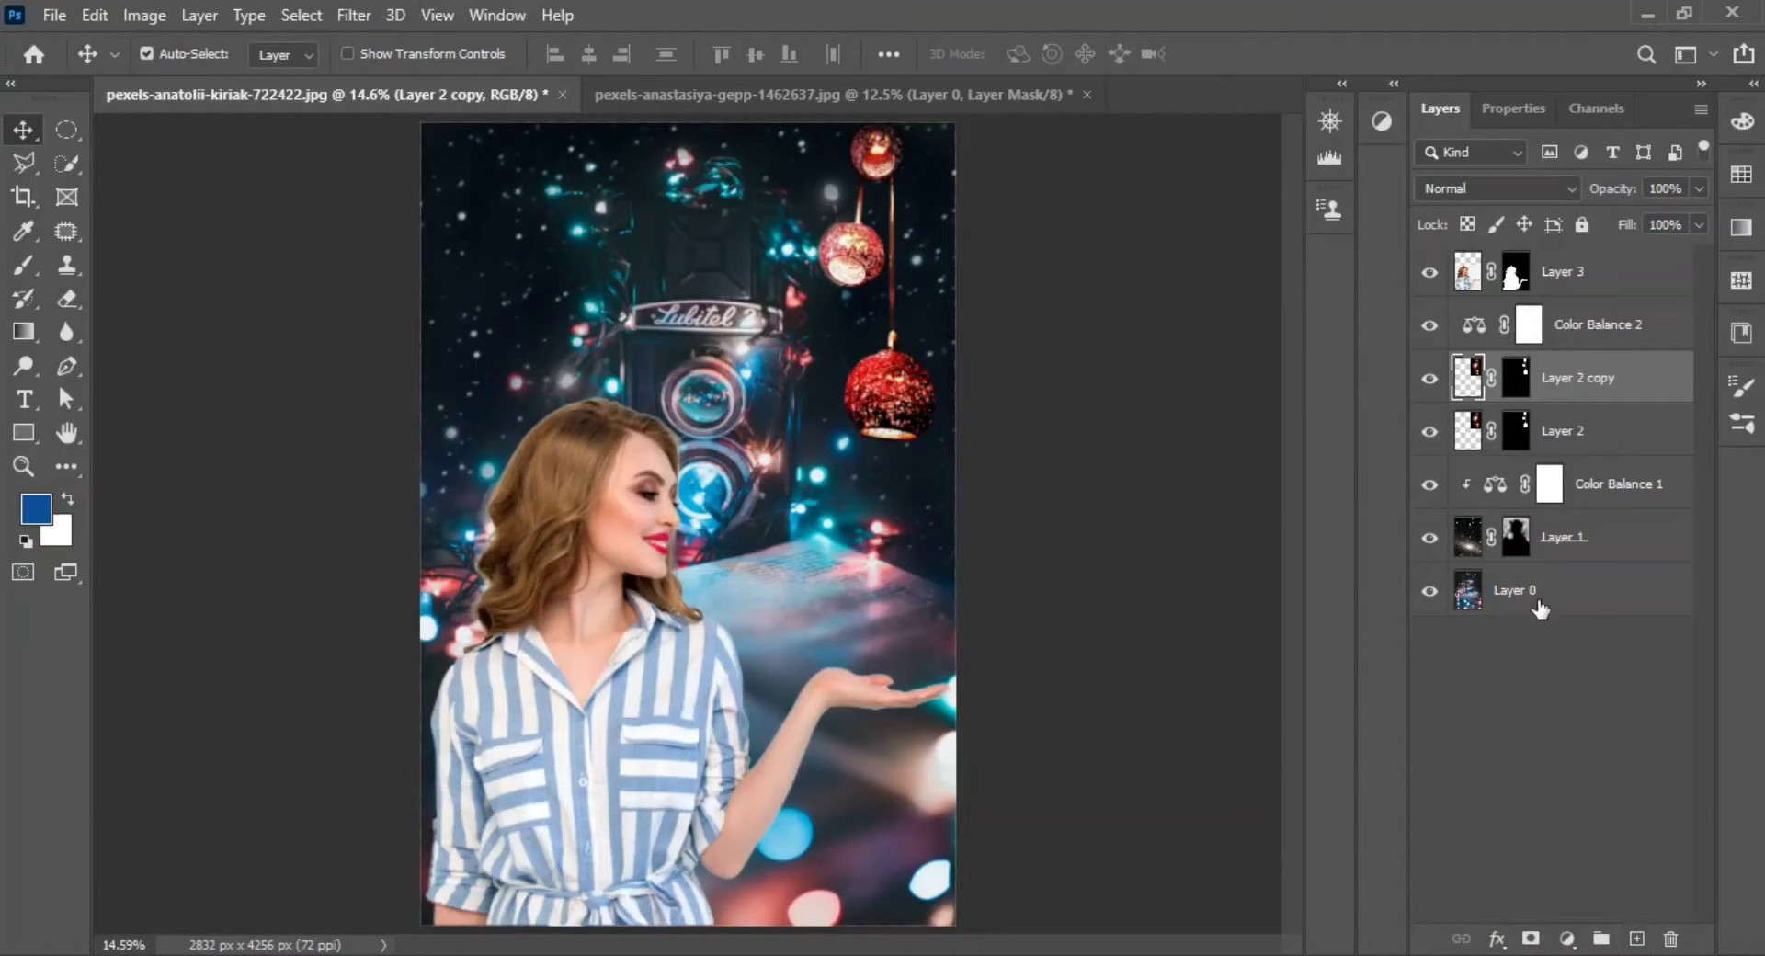
{"action": "left_click", "coordinate": [1513, 380]}
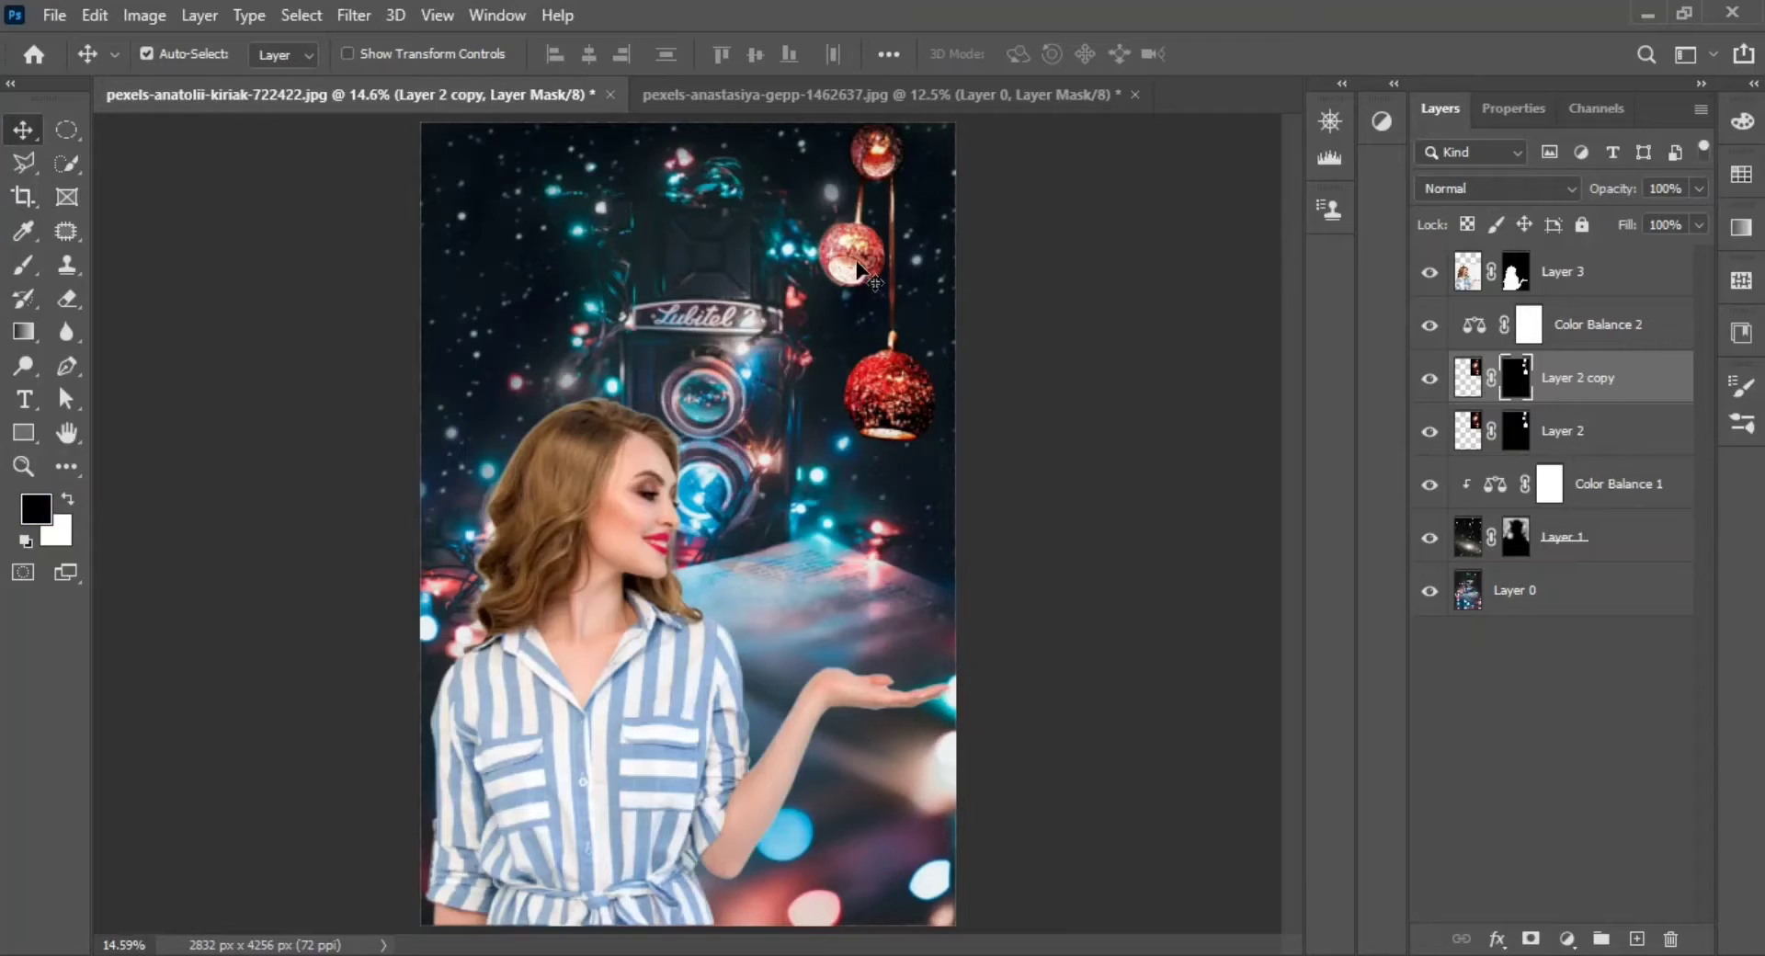
{"action": "left_click_drag", "start_coordinate": [859, 269], "coordinate": [832, 375]}
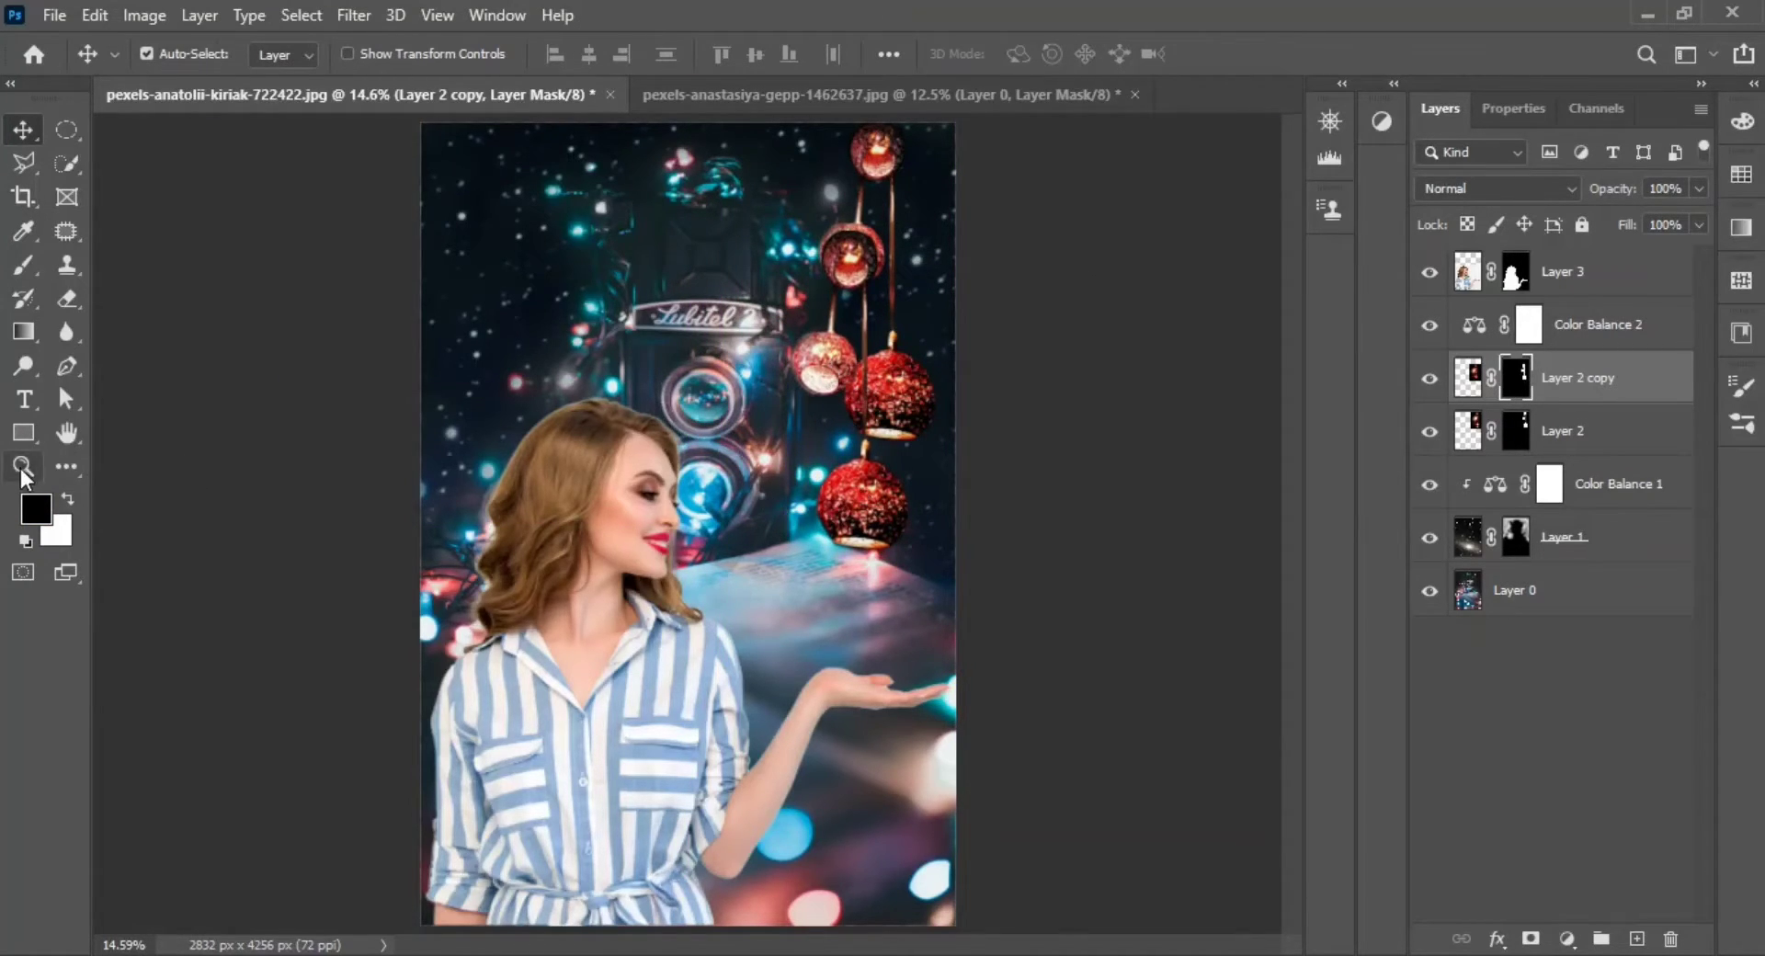
{"action": "scroll", "coordinate": [689, 367], "scroll_direction": "up", "scroll_amount": 3}
{"action": "key", "text": "b"}
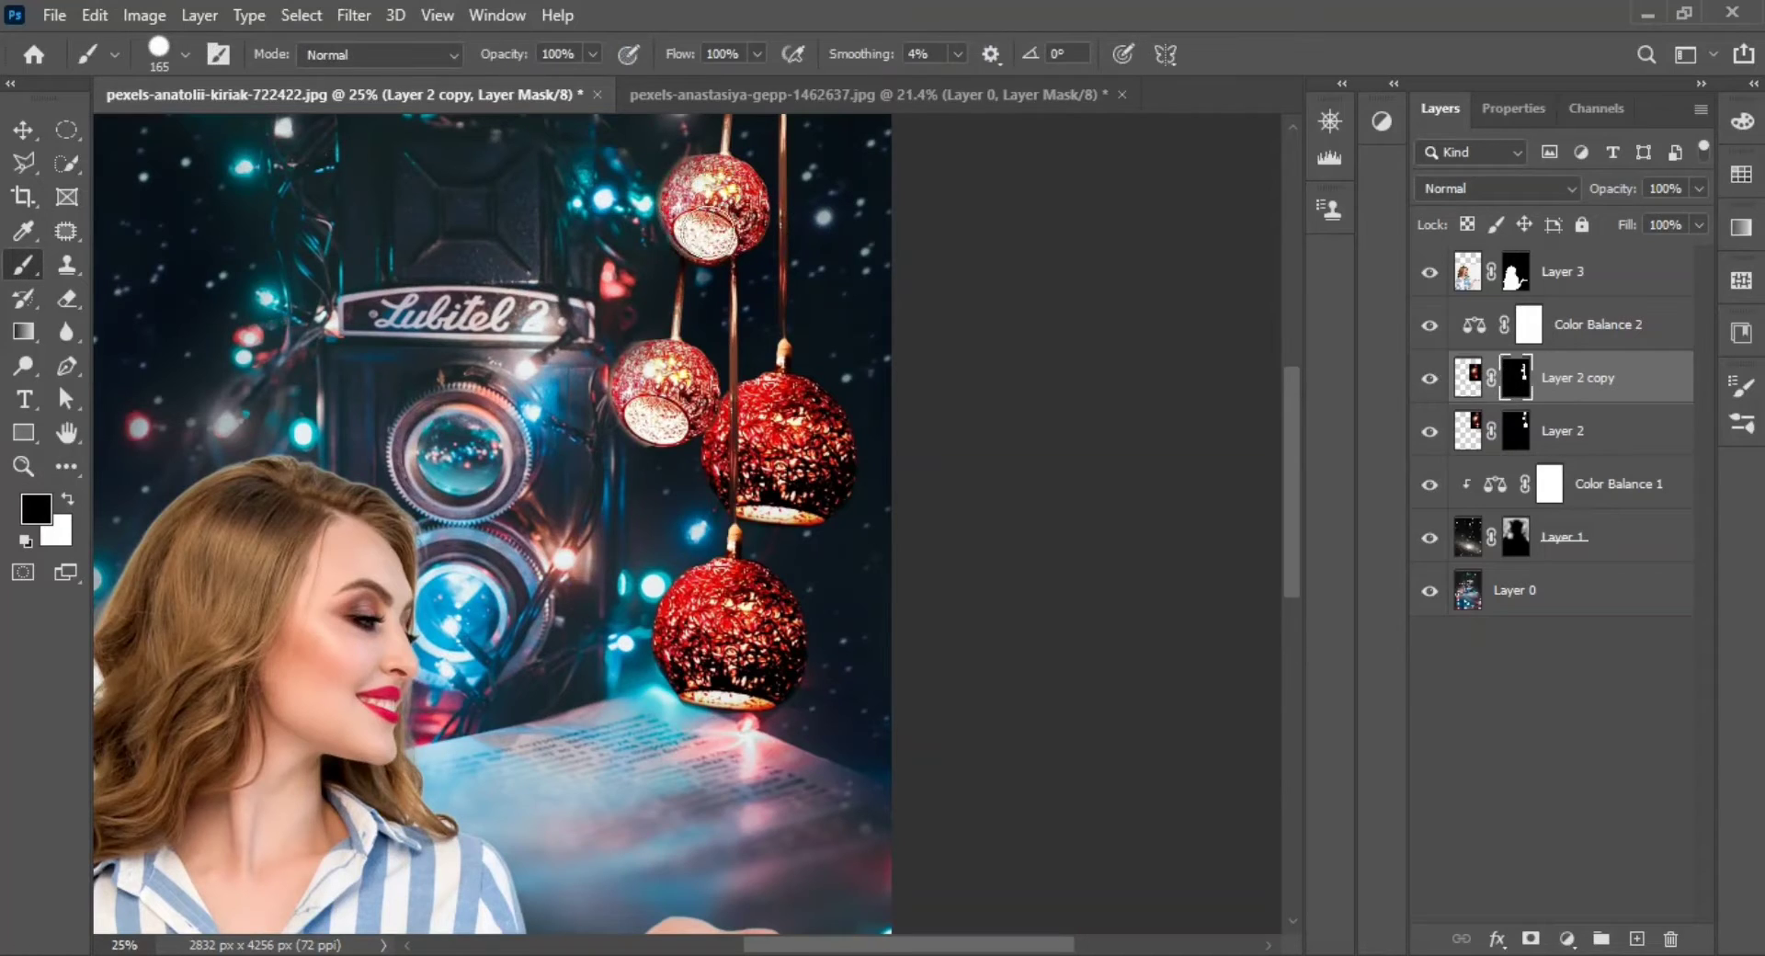
{"action": "right_click", "coordinate": [755, 214]}
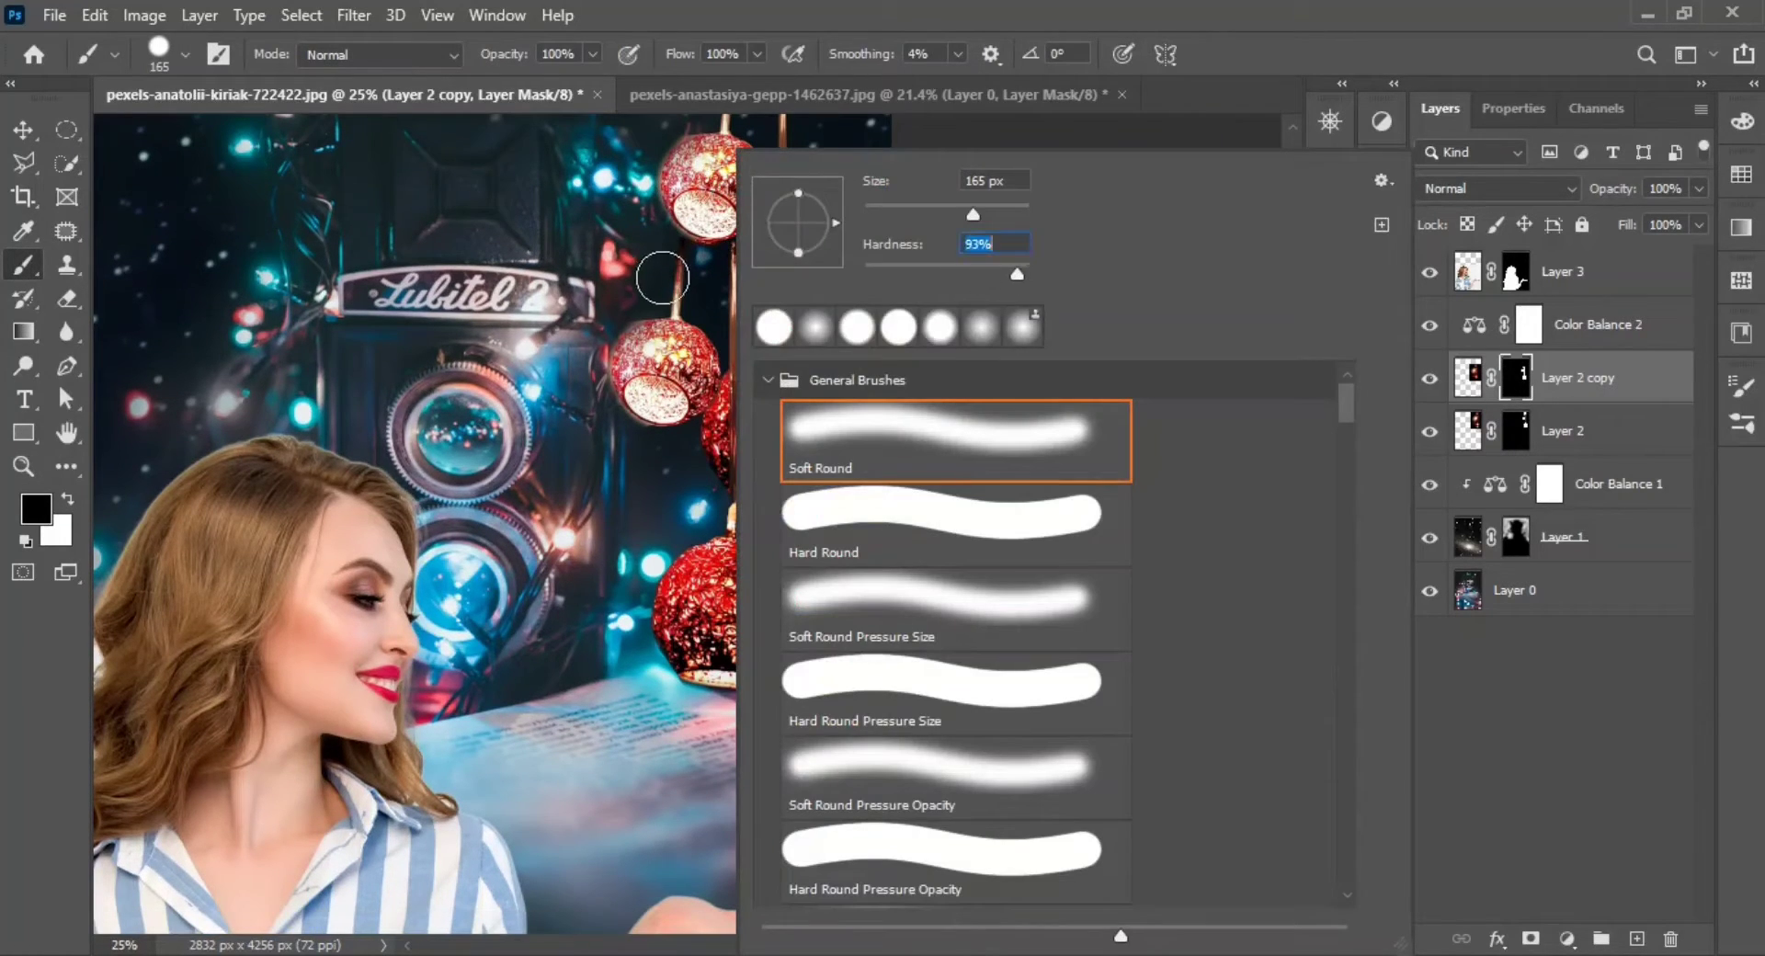
{"action": "key", "text": "Return"}
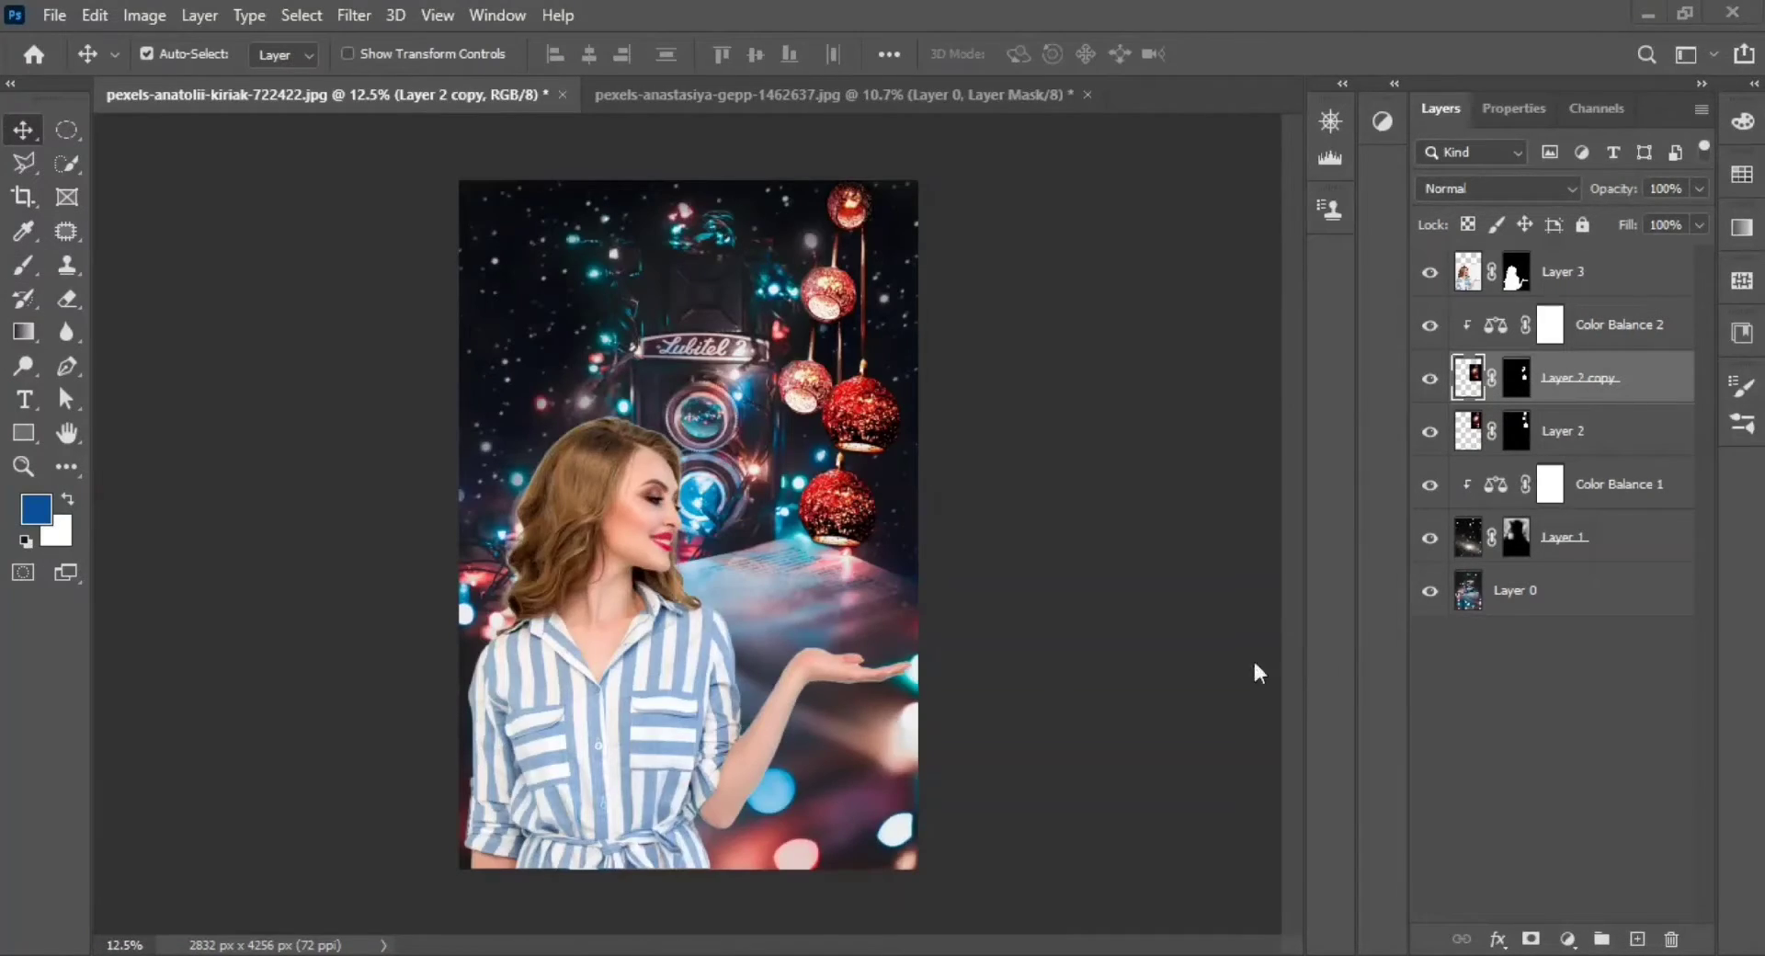
Add a Solid Color fill layer above the woman's Layer 3
{"action": "left_click", "coordinate": [1566, 275]}
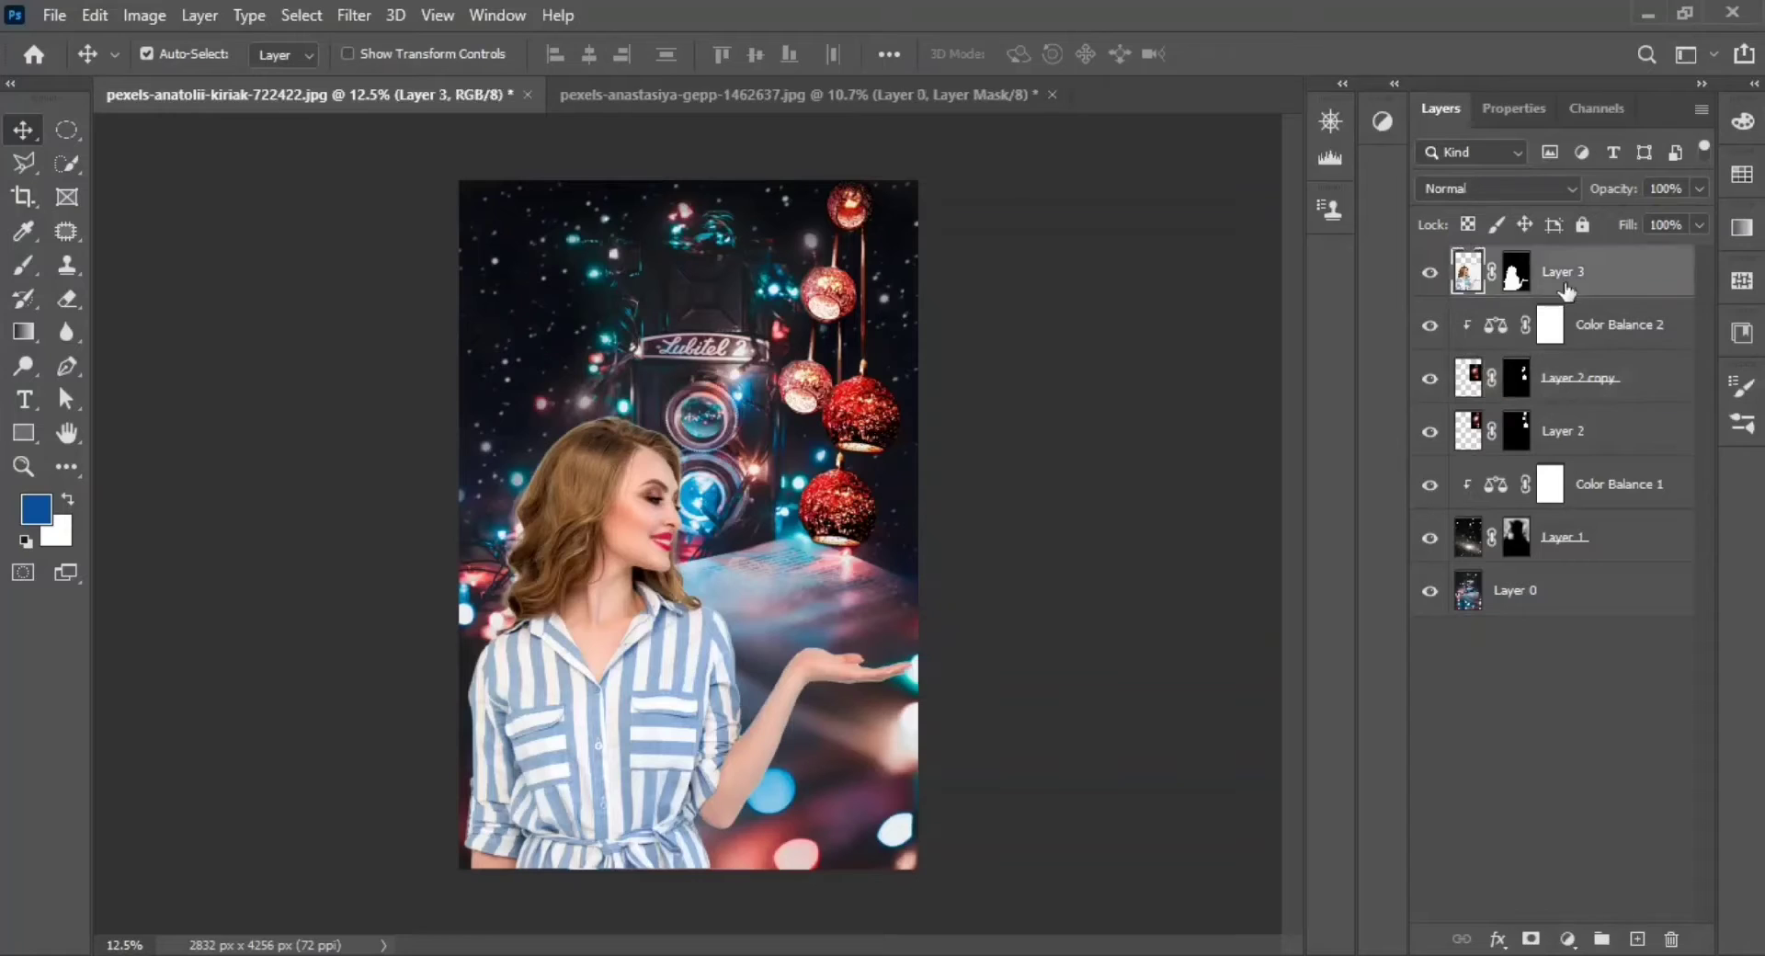
{"action": "left_click", "coordinate": [1568, 938]}
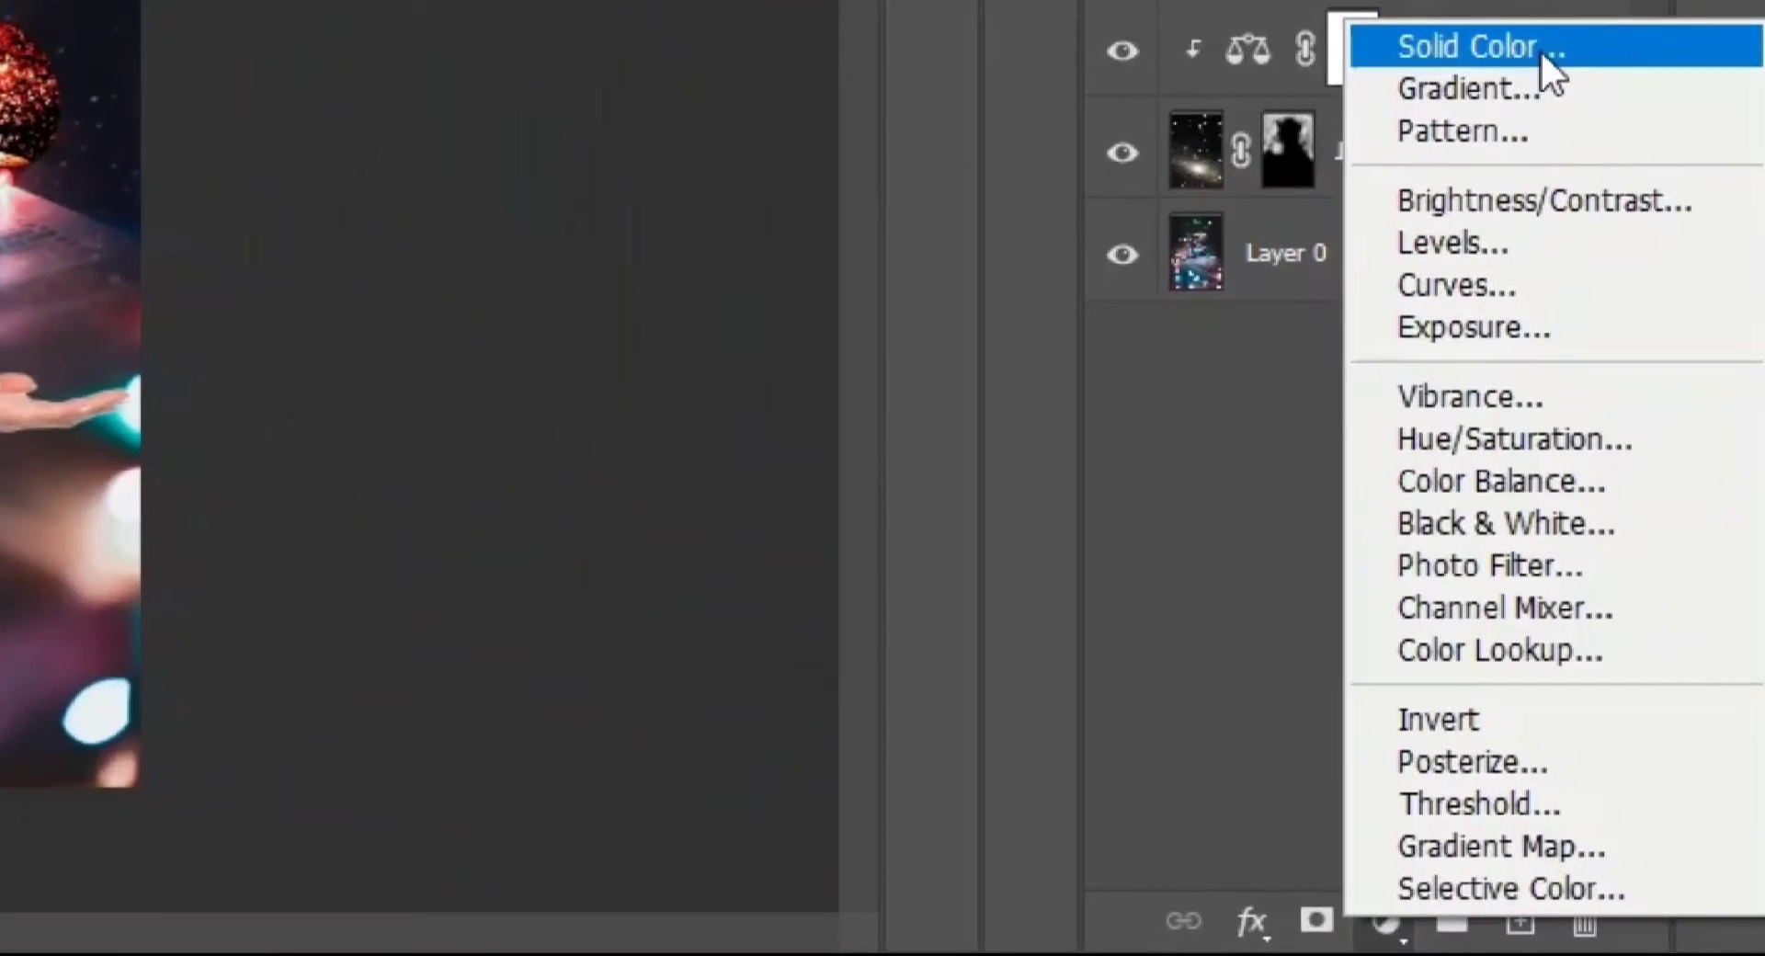
{"action": "left_click", "coordinate": [1540, 50]}
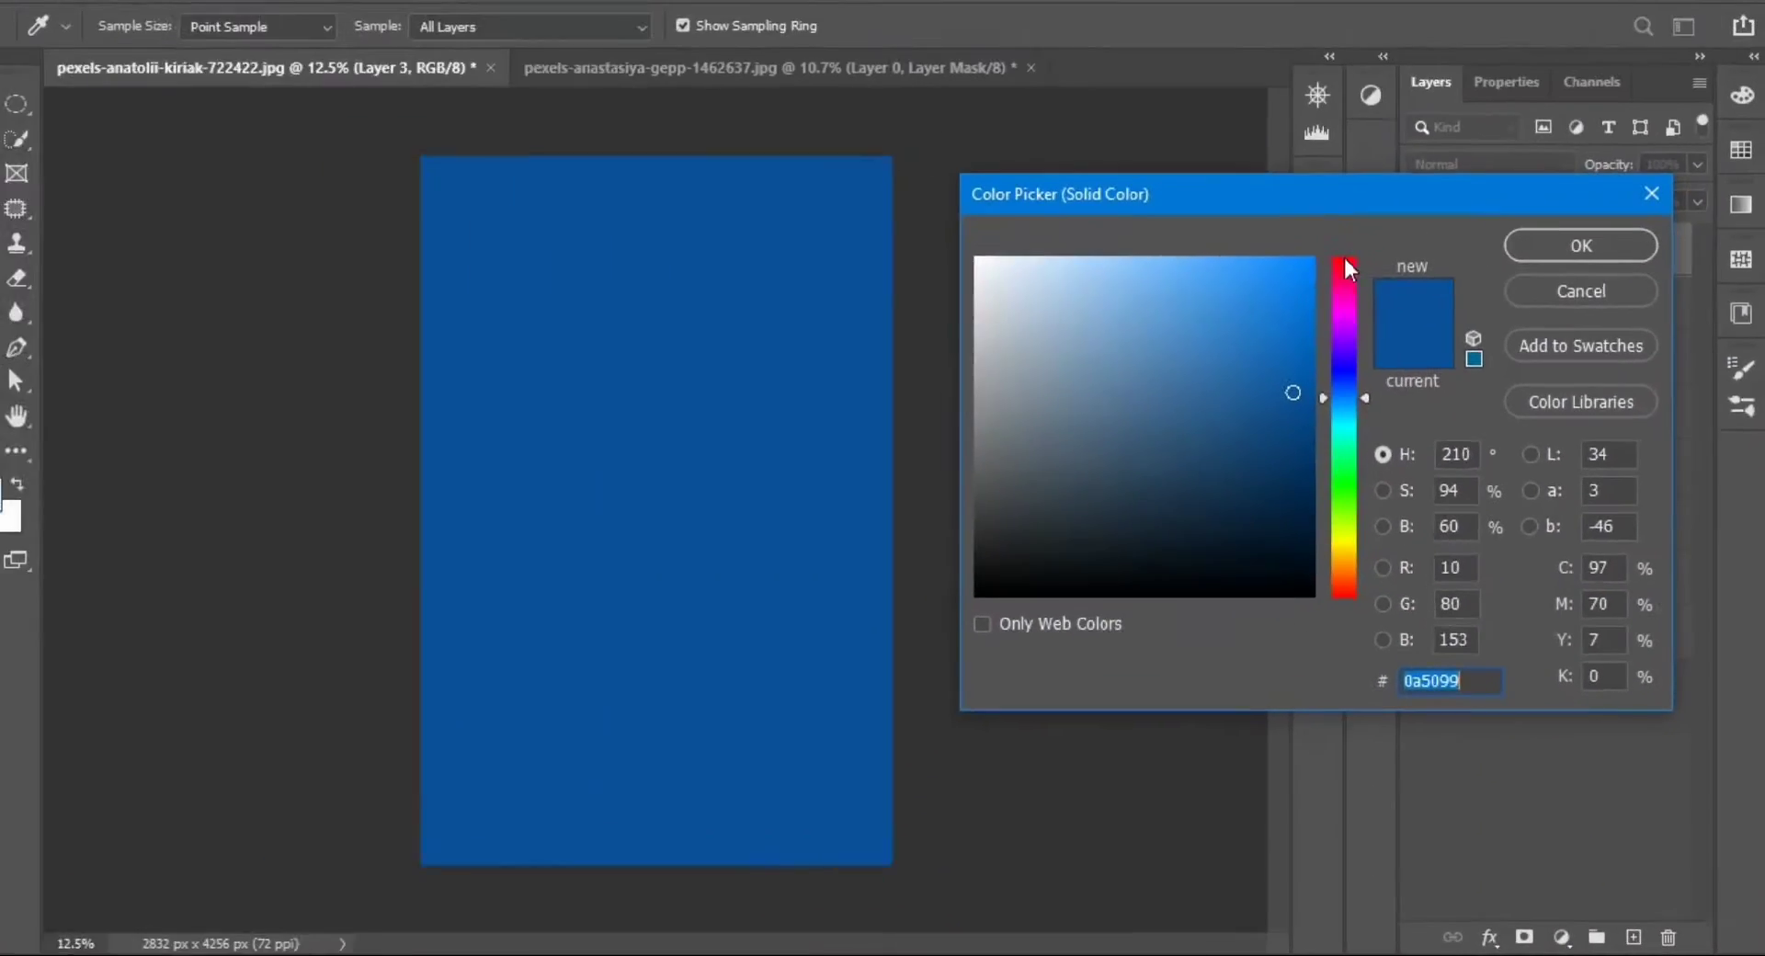
Set the fill to #990a1a with Linear Dodge (Add) blending
{"action": "type", "text": "990a1a"}
{"action": "left_click", "coordinate": [1581, 267]}
{"action": "left_click", "coordinate": [1562, 186]}
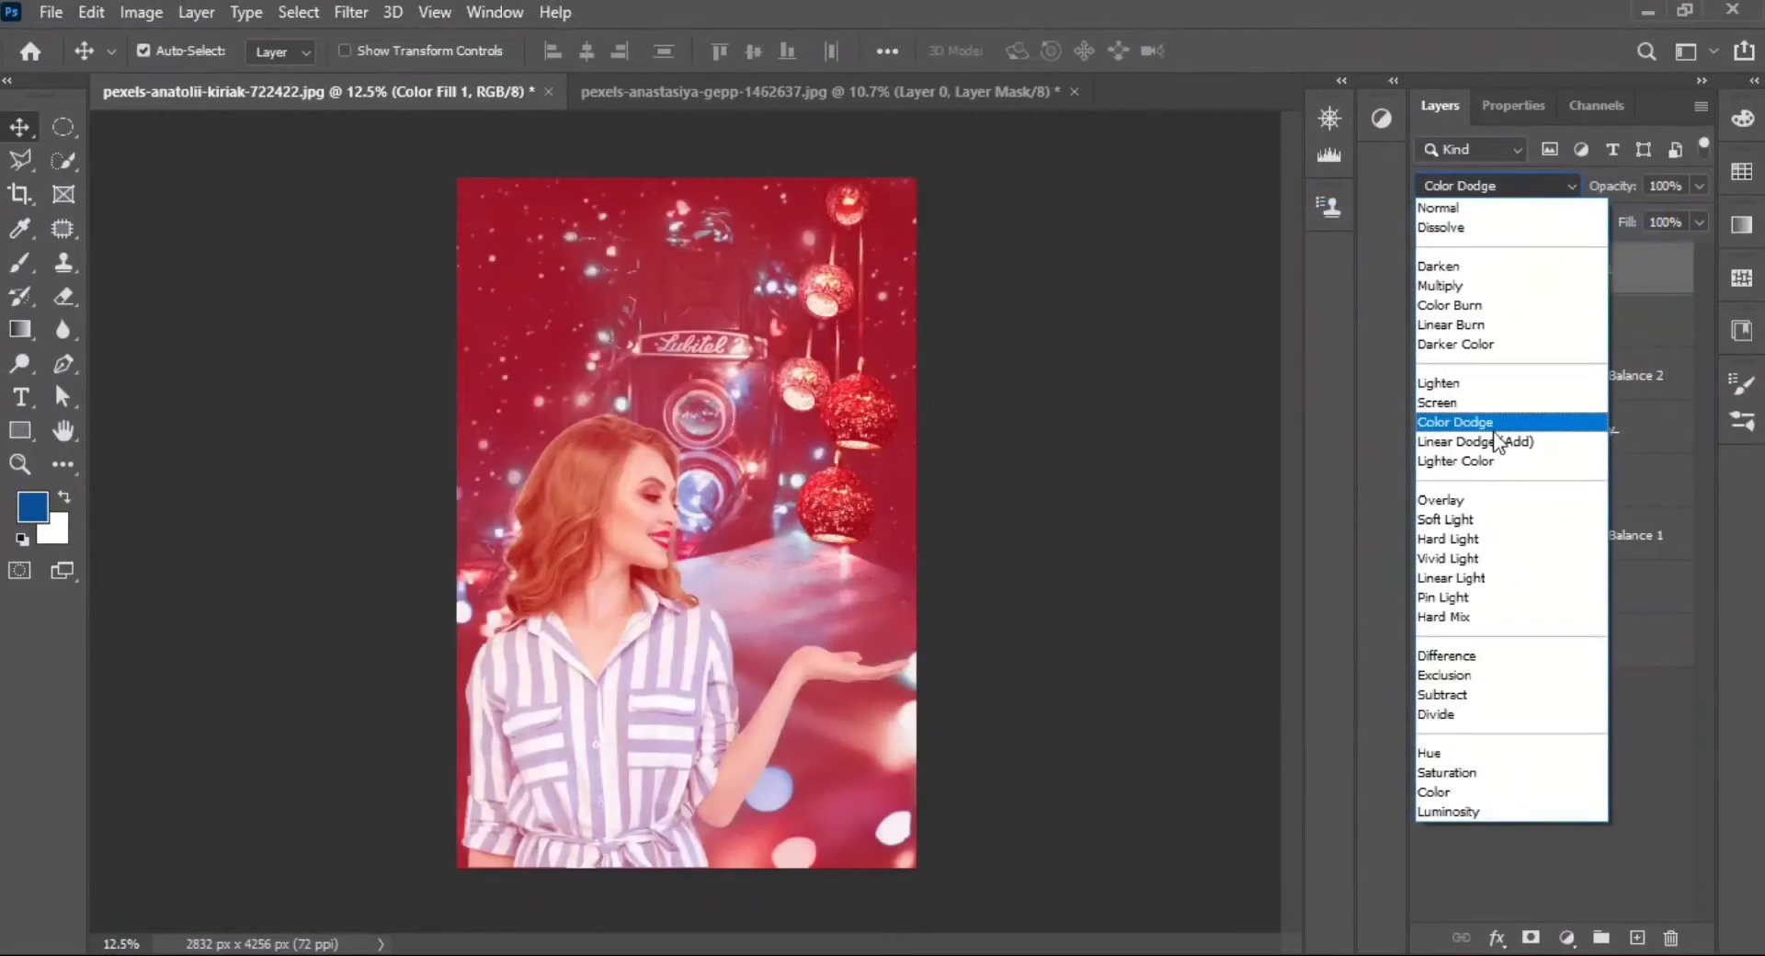
{"action": "left_click", "coordinate": [1489, 445]}
Change the fill colour to the ornament's dark red, #8c0201, sampled from the canvas
{"action": "double_click", "coordinate": [1486, 268]}
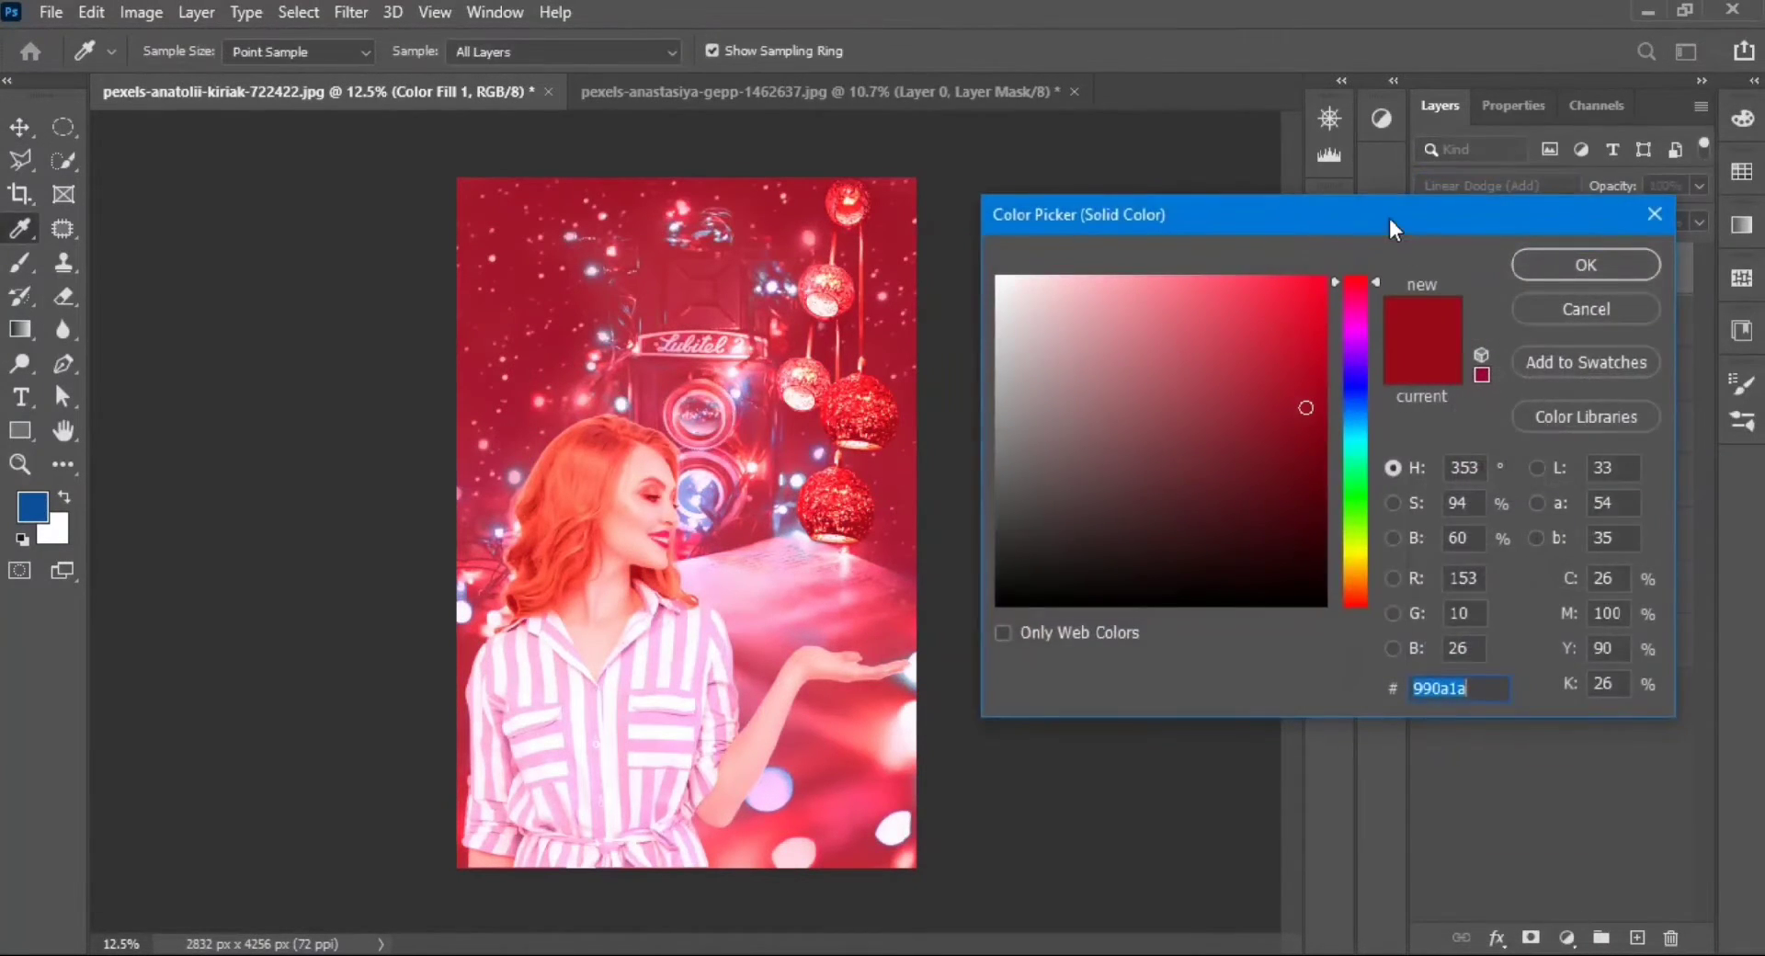
{"action": "left_click", "coordinate": [1269, 589]}
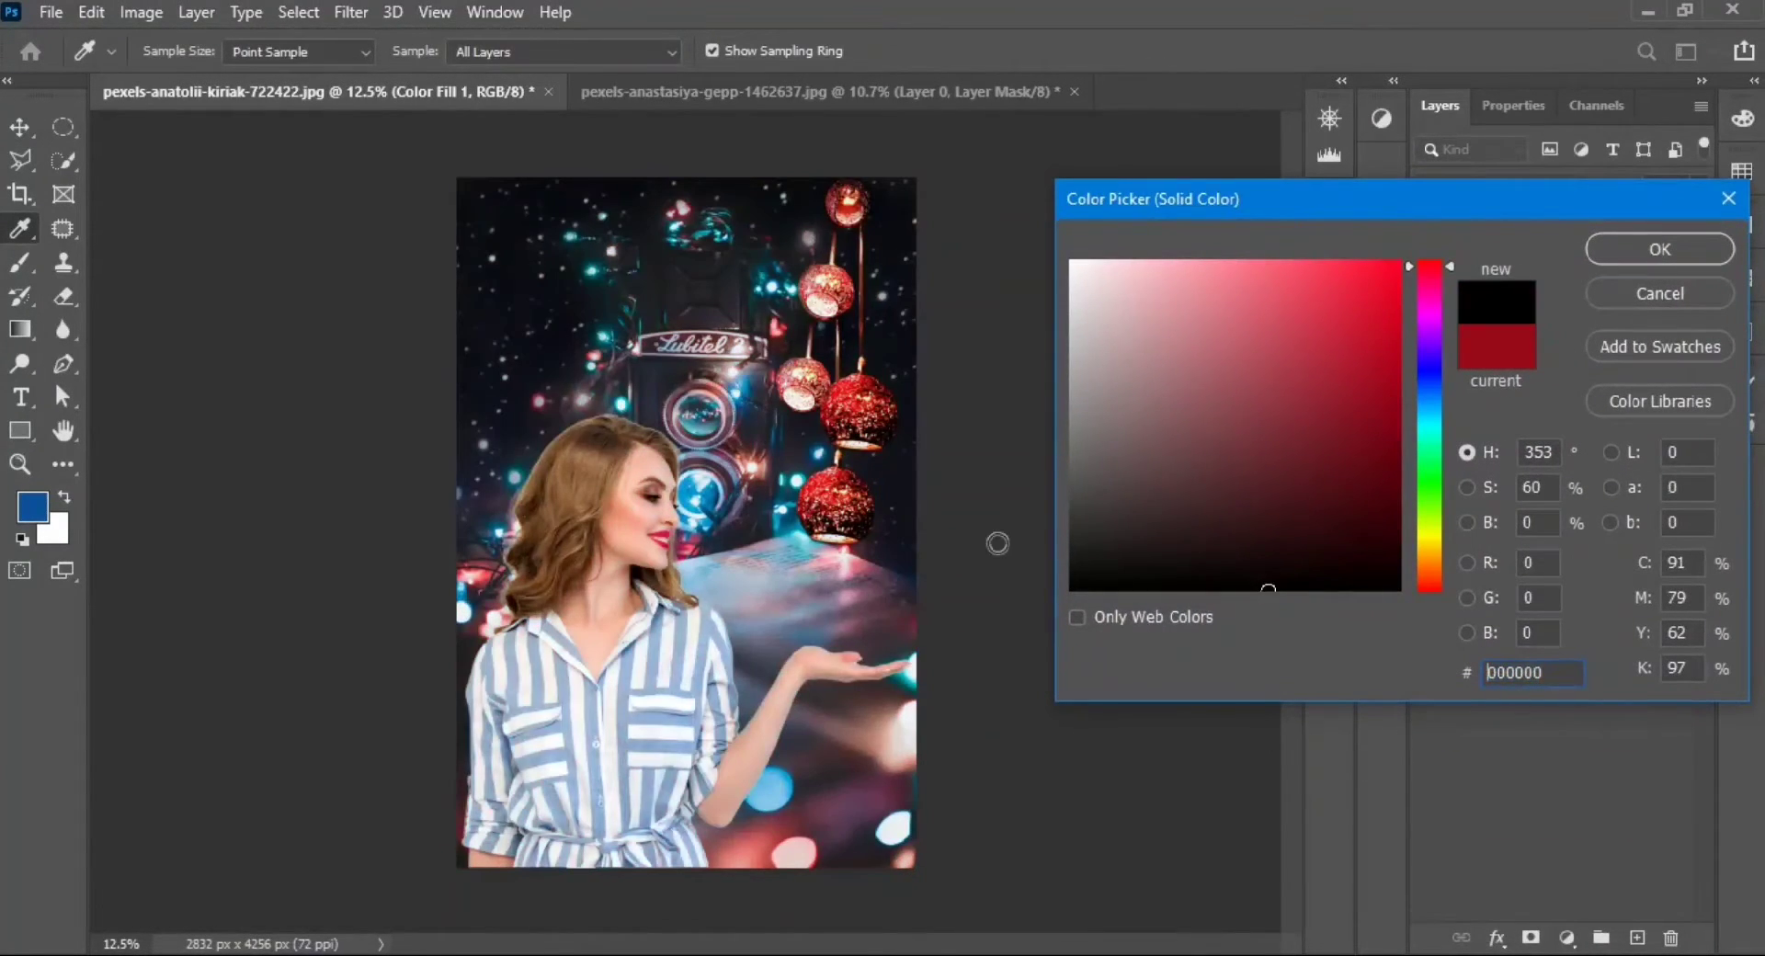
{"action": "left_click", "coordinate": [818, 485]}
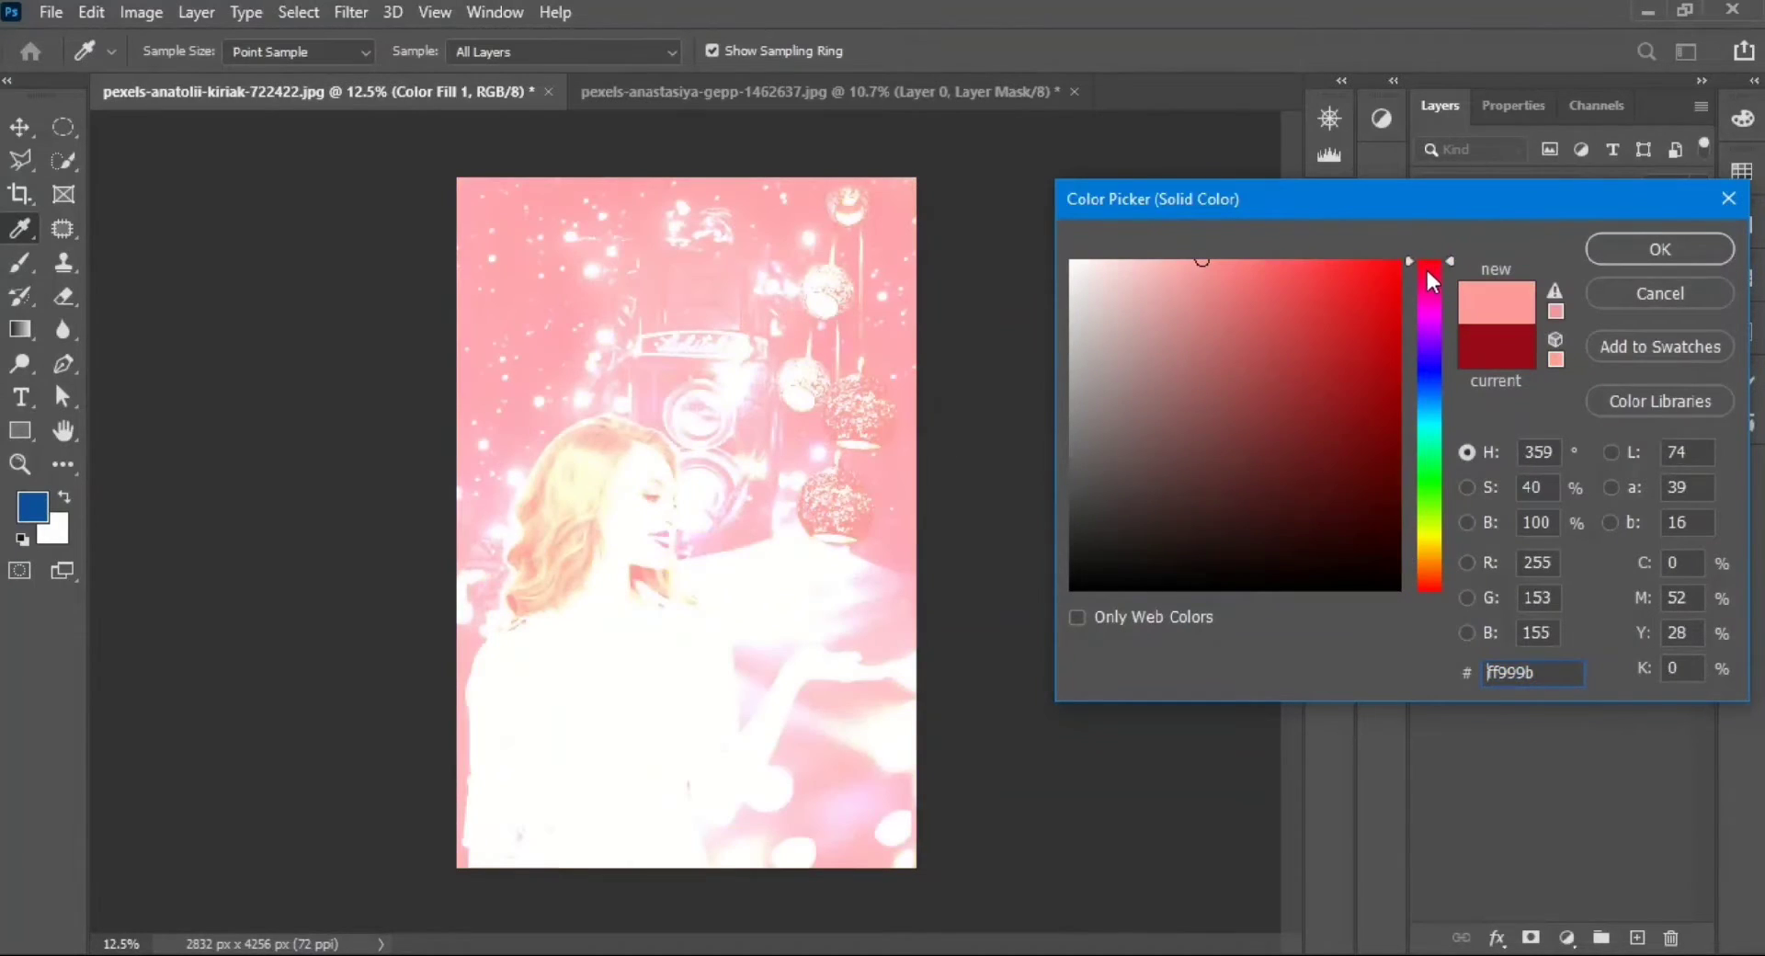
{"action": "left_click_drag", "start_coordinate": [1428, 267], "coordinate": [1427, 275]}
{"action": "left_click", "coordinate": [1381, 339]}
{"action": "left_click_drag", "start_coordinate": [1382, 340], "coordinate": [1236, 585]}
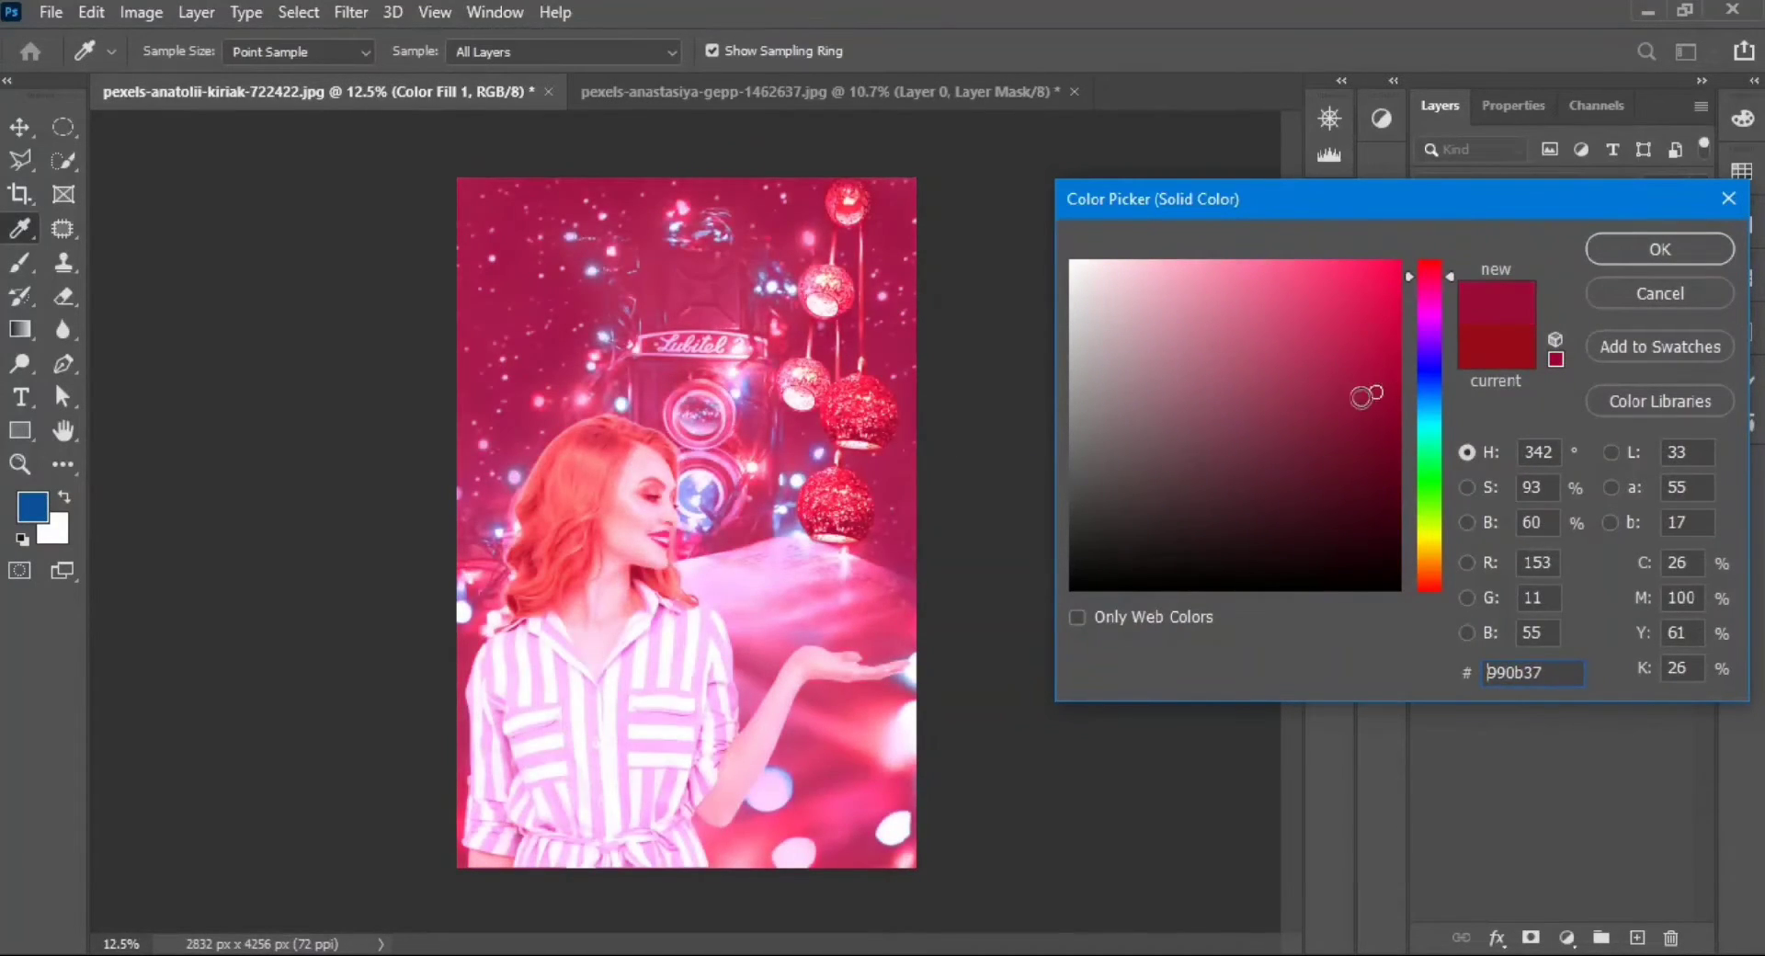
{"action": "left_click", "coordinate": [834, 476]}
{"action": "left_click", "coordinate": [836, 477]}
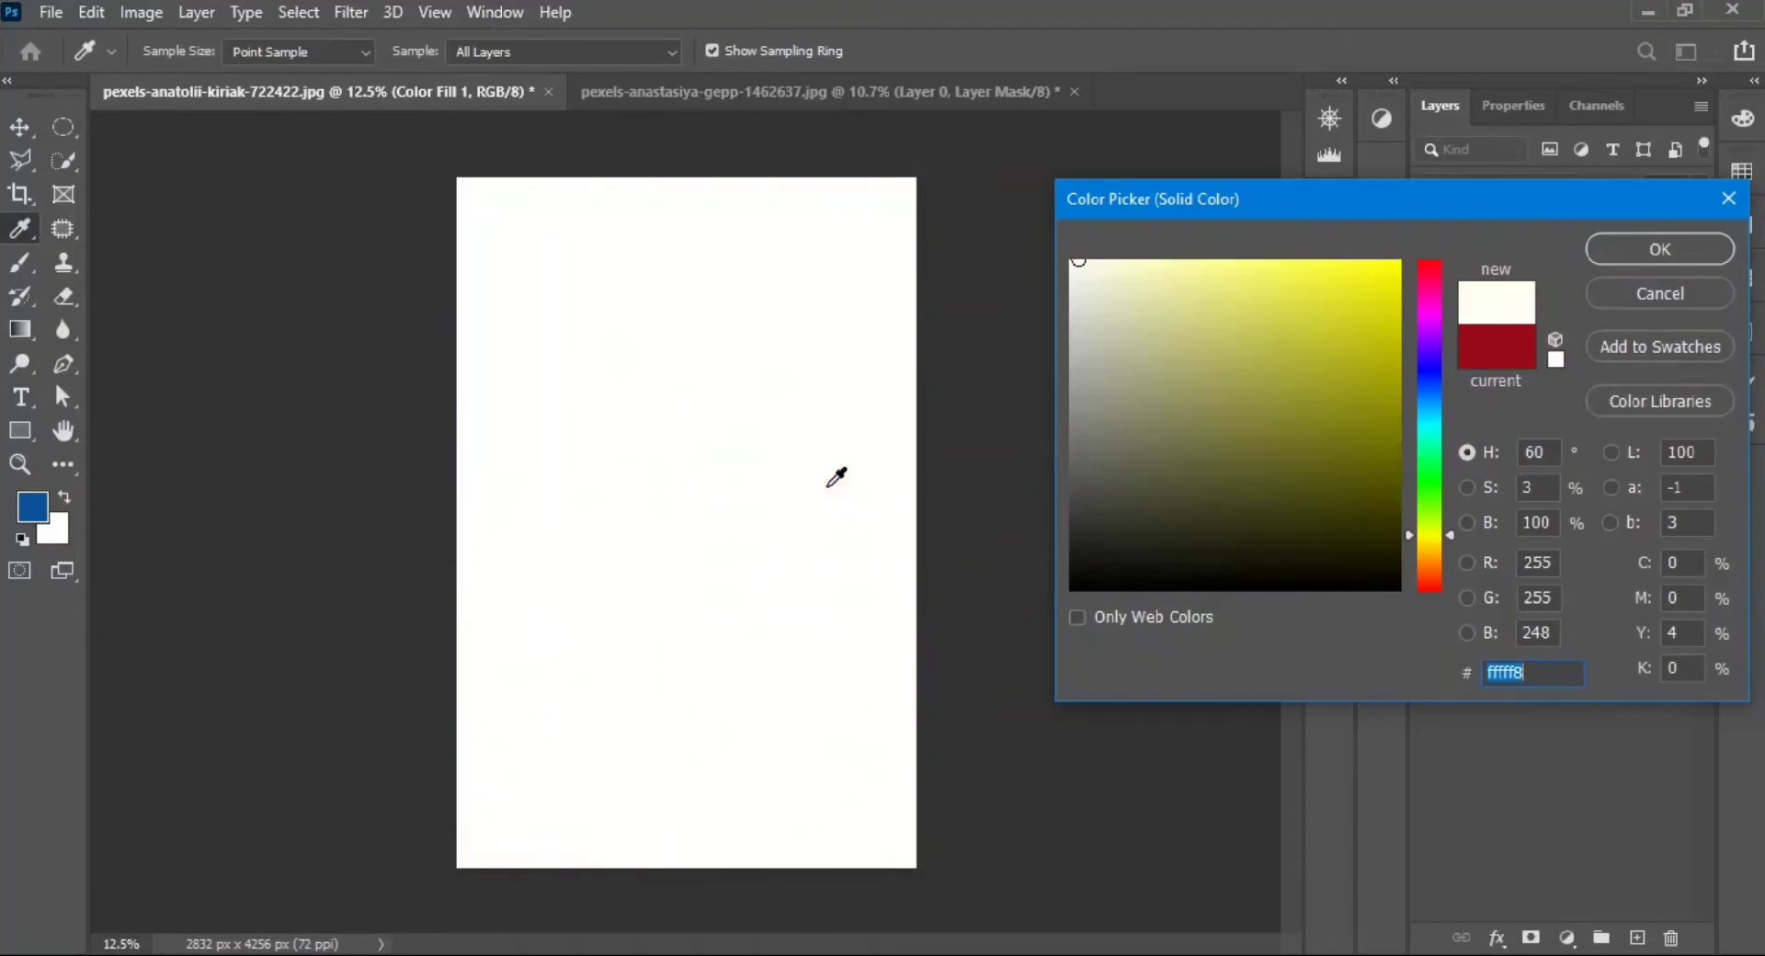
{"action": "left_click", "coordinate": [1237, 588]}
{"action": "left_click", "coordinate": [851, 475]}
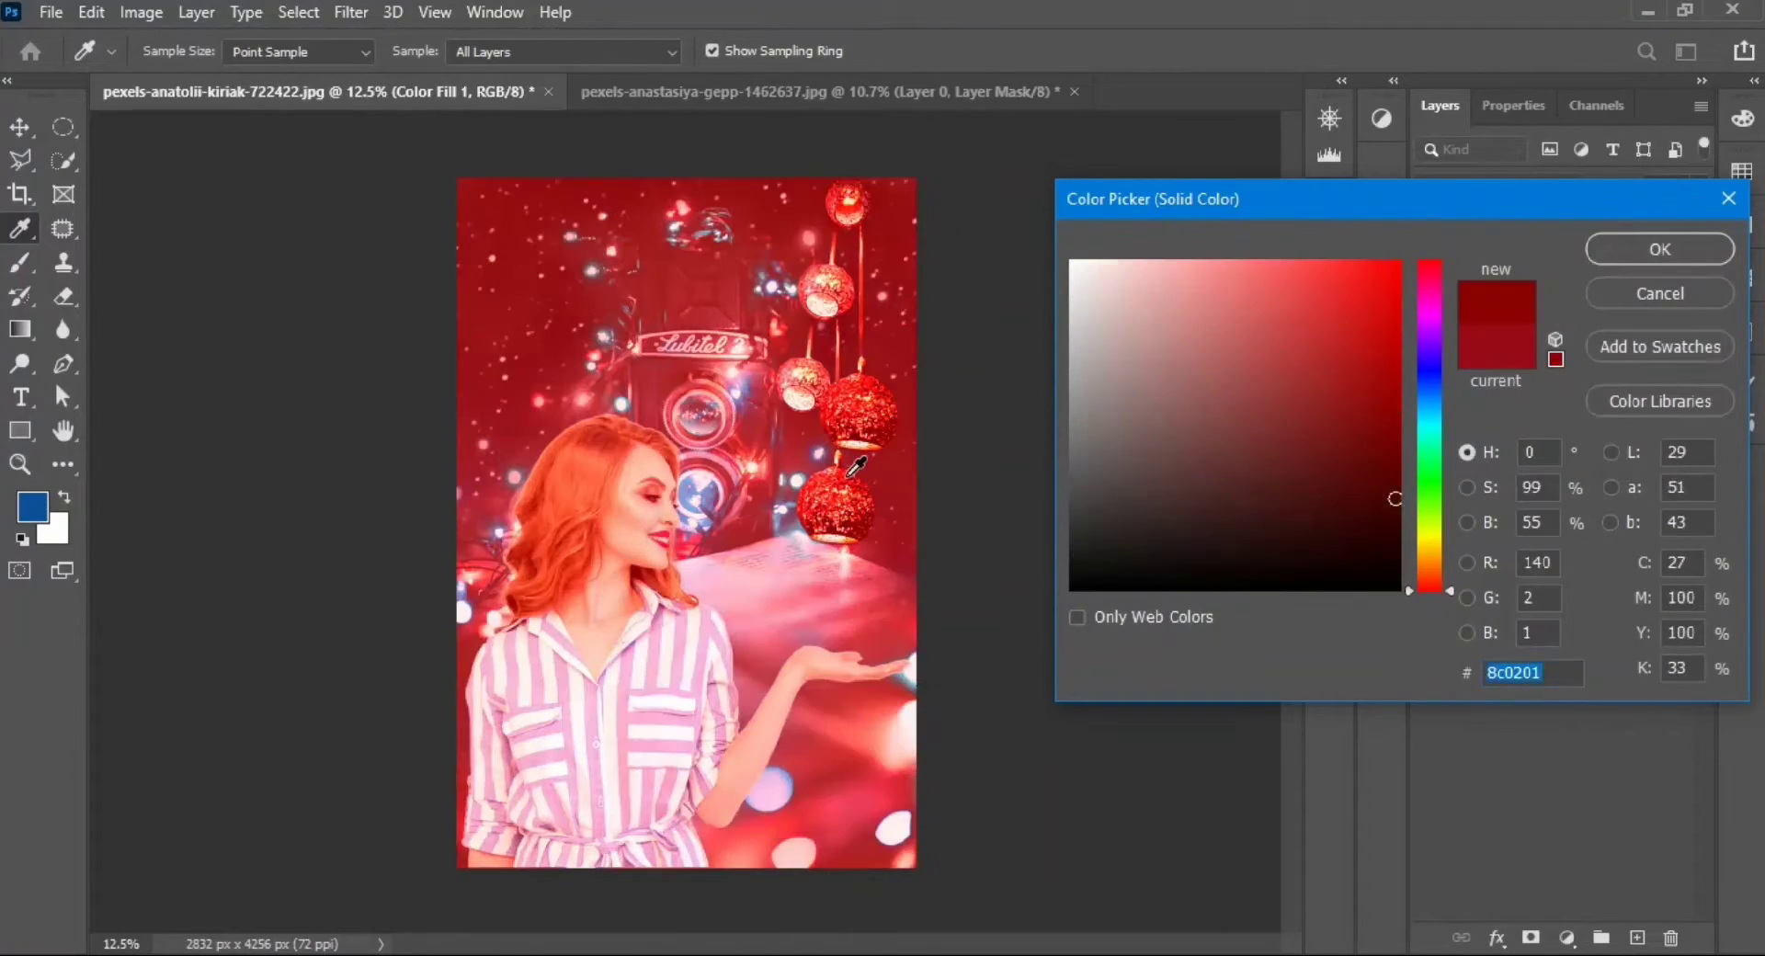
Confirm the red fill colour and invert the Color Fill 1 mask to hide the tint
{"action": "left_click", "coordinate": [1631, 248]}
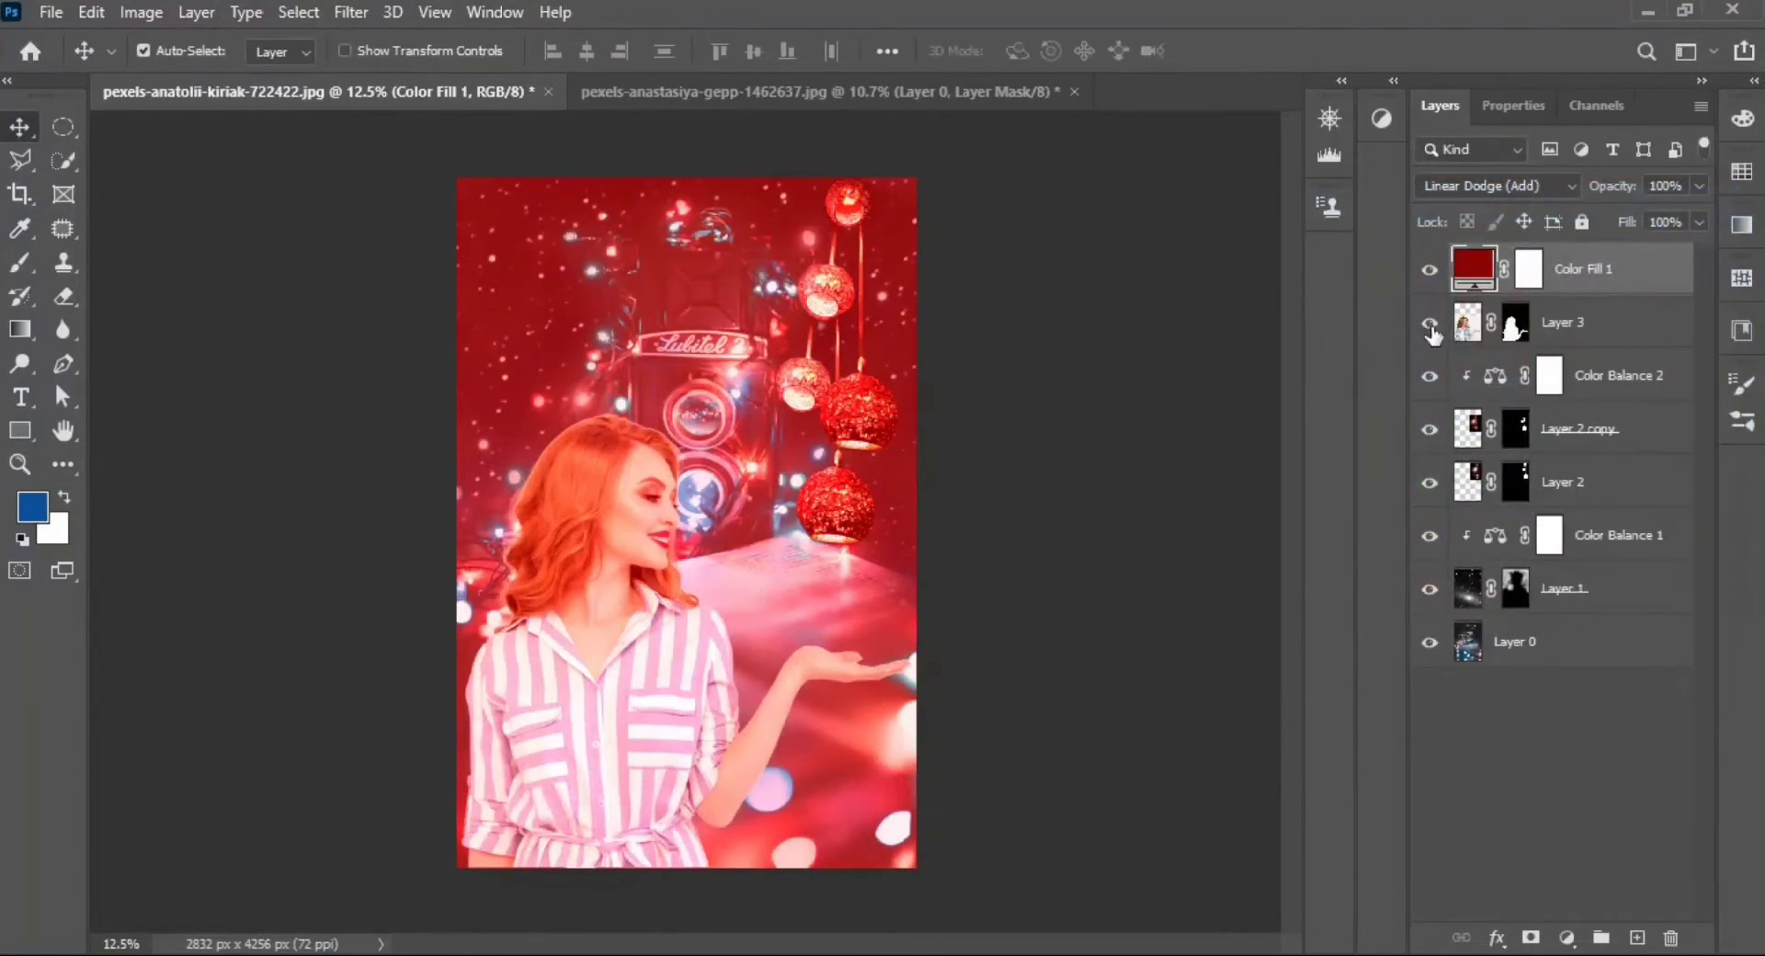
{"action": "left_click", "coordinate": [1521, 273]}
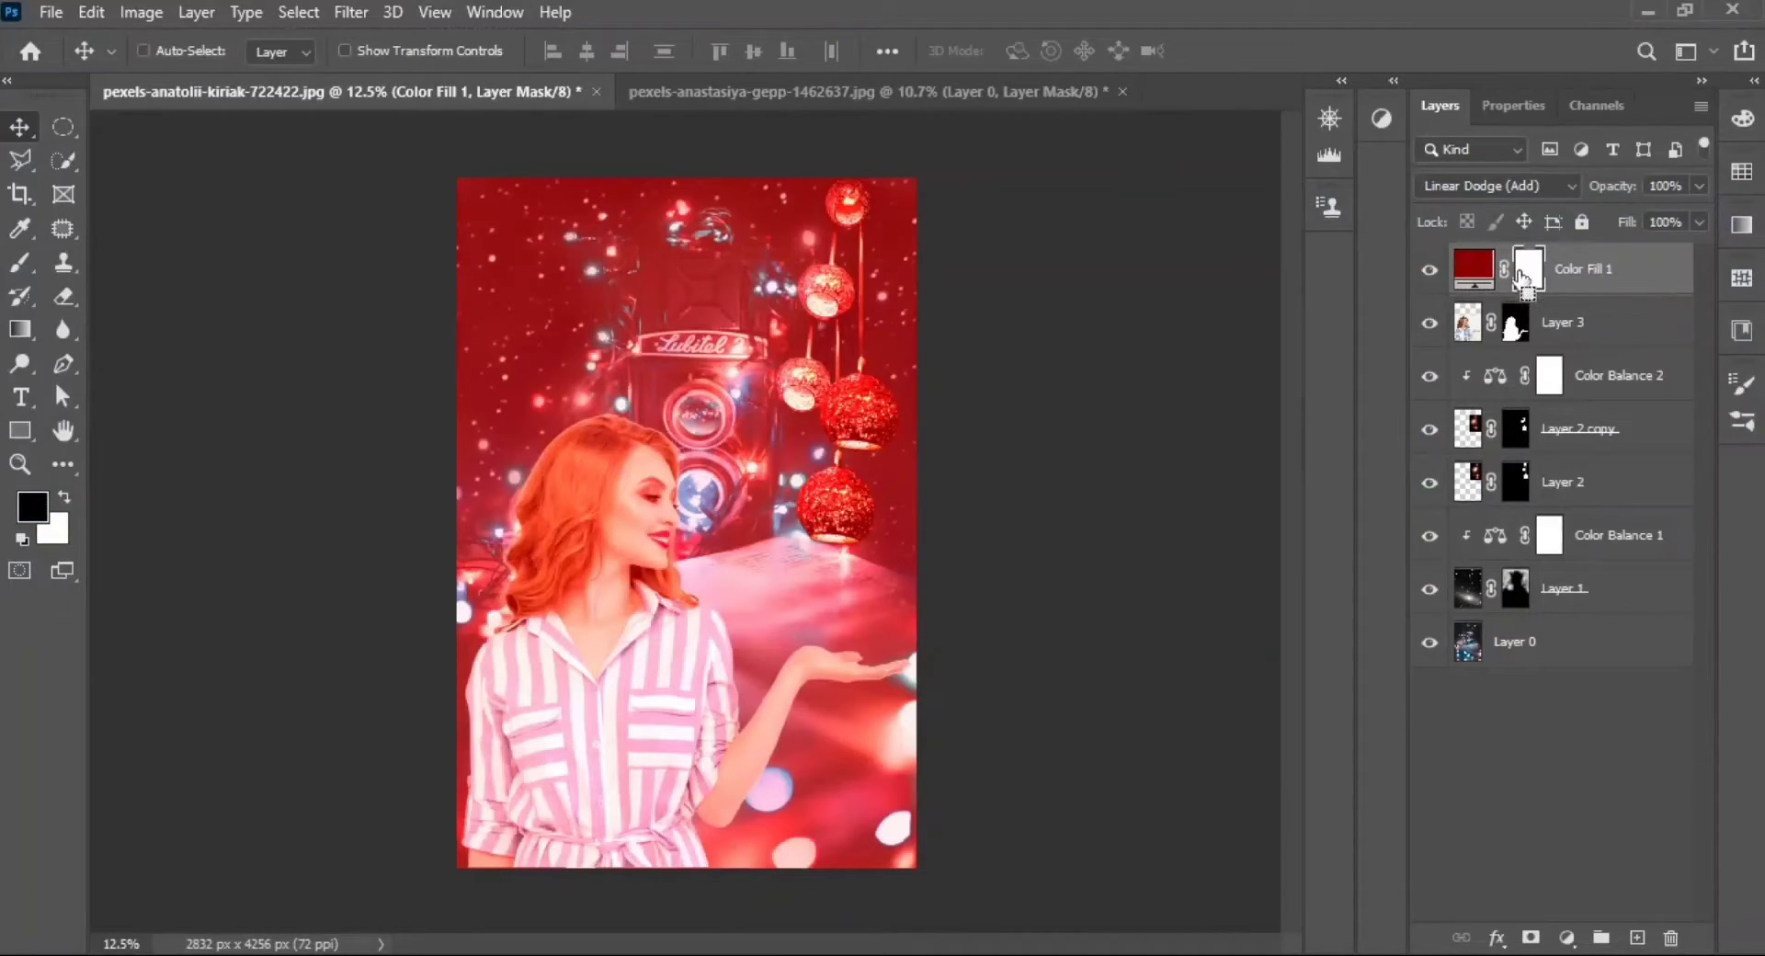
{"action": "key", "text": "ctrl+i"}
{"action": "left_click", "coordinate": [19, 464]}
{"action": "key", "text": "ctrl+plus"}
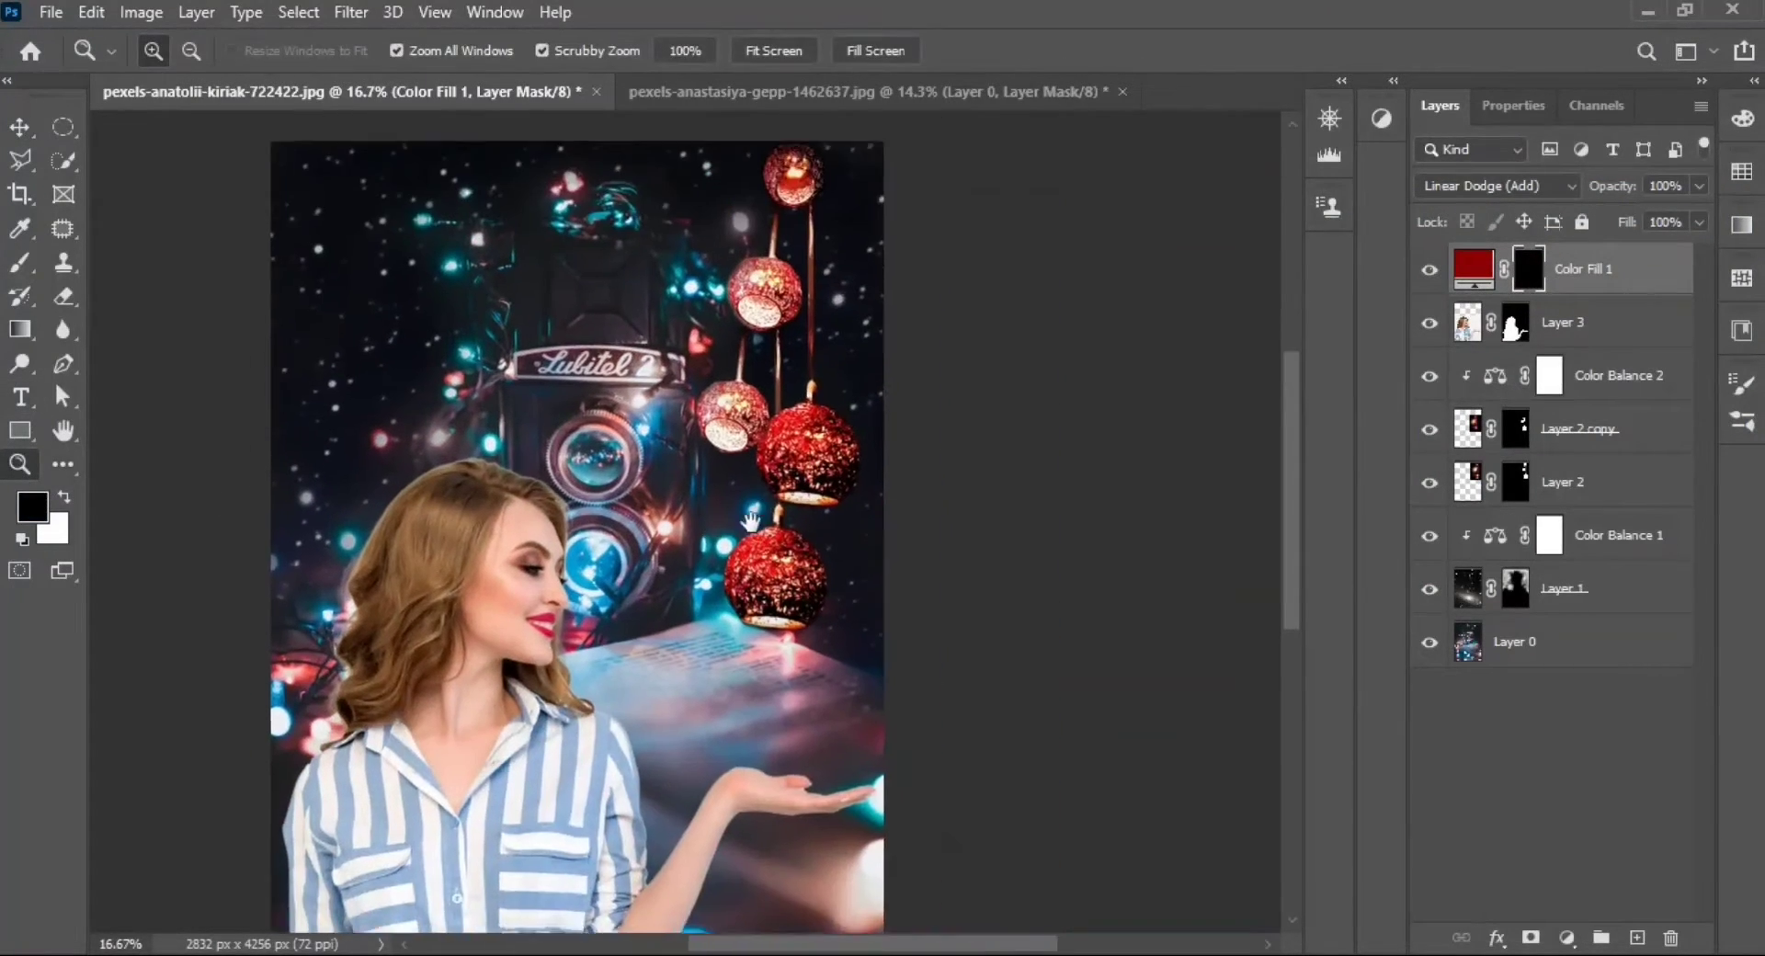
Set up a 1102 px soft brush with white as the painting colour
{"action": "left_click", "coordinate": [20, 262]}
{"action": "right_click", "coordinate": [941, 273]}
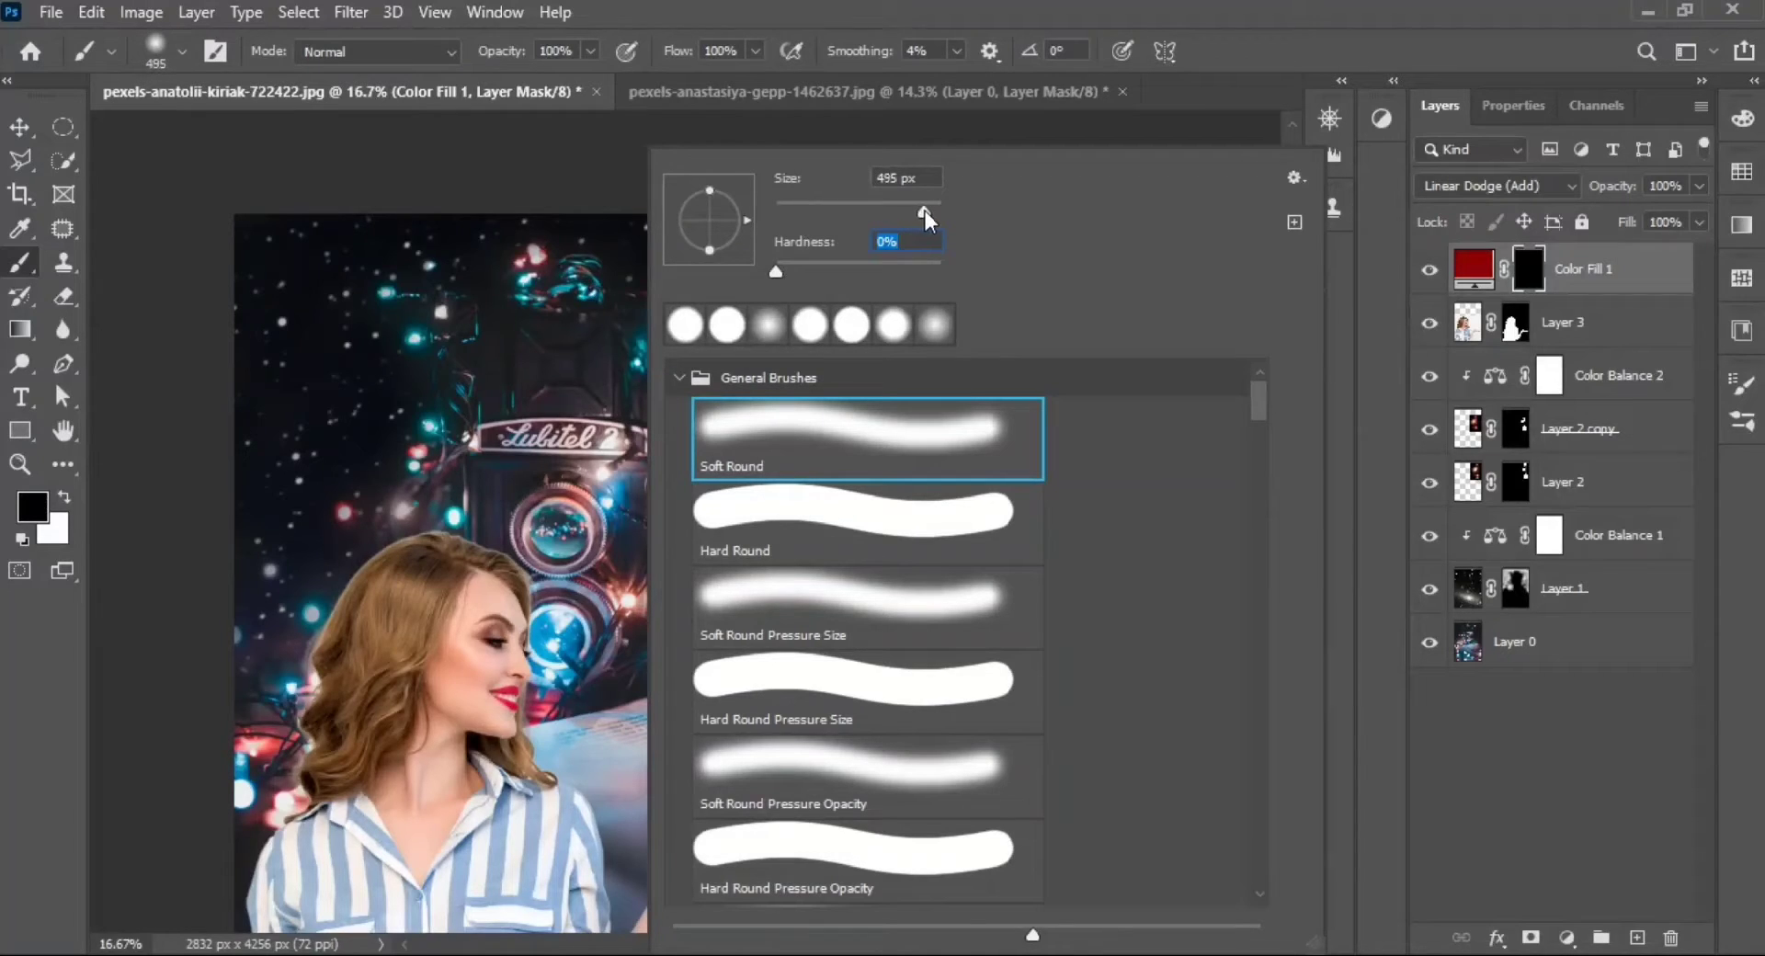
{"action": "left_click", "coordinate": [512, 309]}
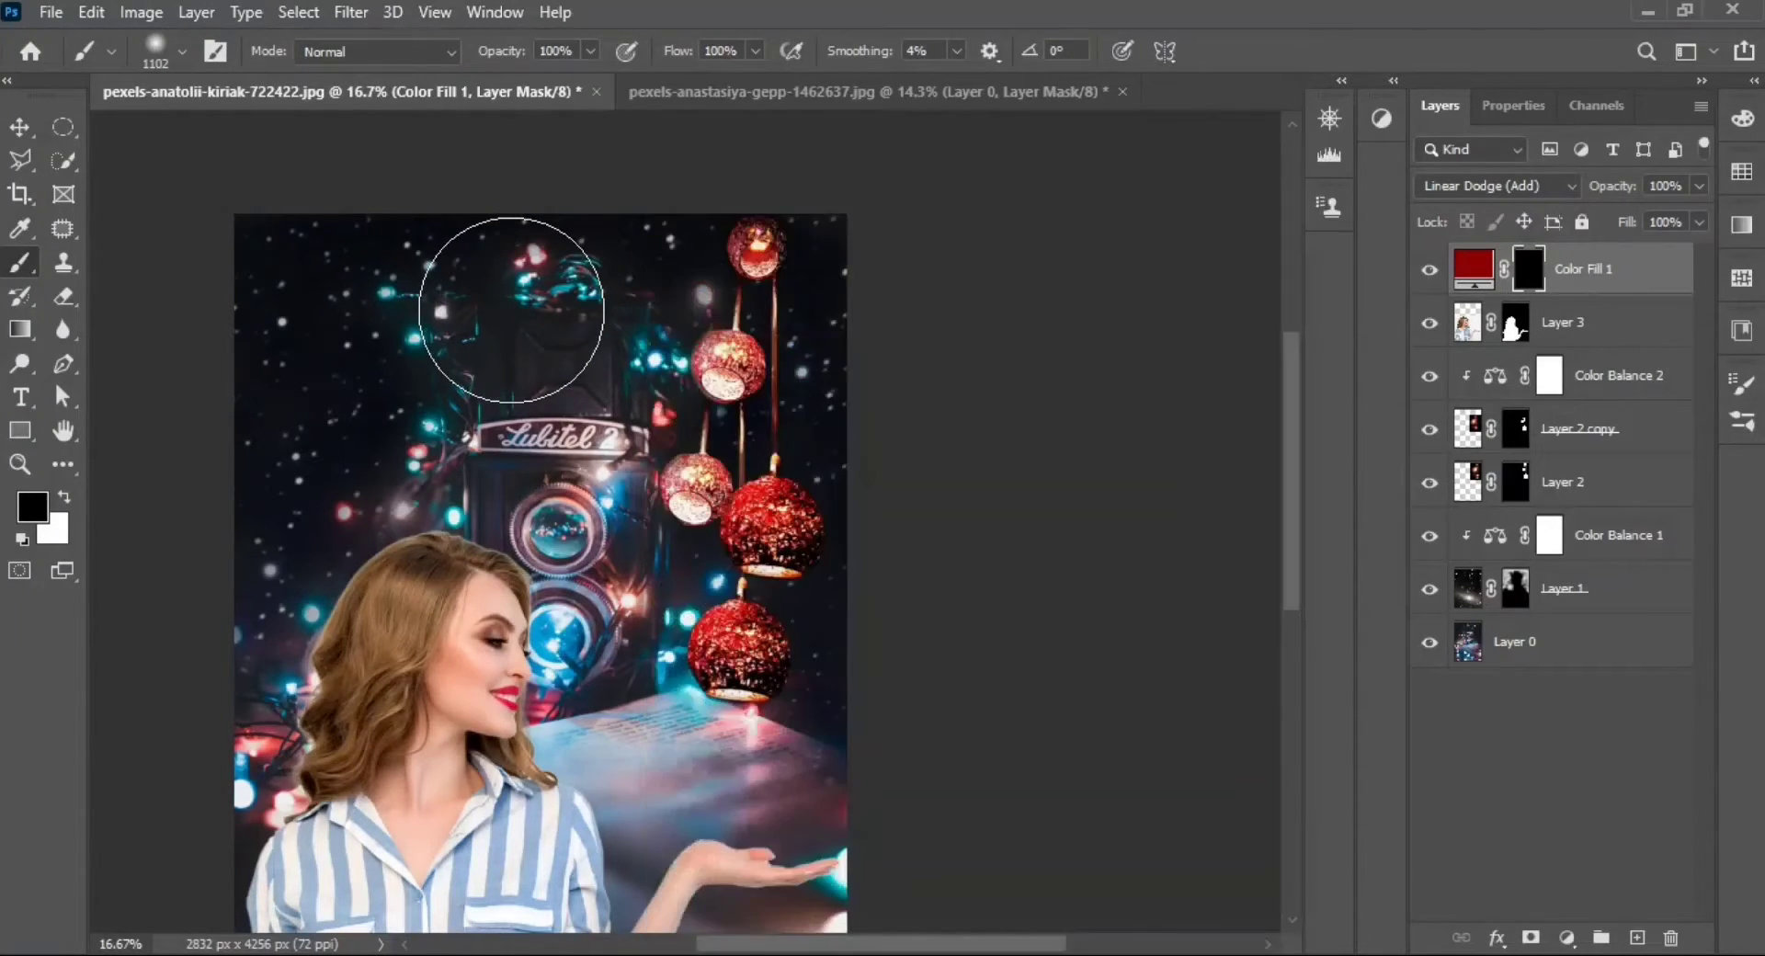
{"action": "key", "text": "x"}
Paint red glow around the hanging ornaments and lower the fill's opacity to 75%
{"action": "left_click", "coordinate": [767, 519]}
{"action": "left_click_drag", "start_coordinate": [722, 650], "coordinate": [675, 696]}
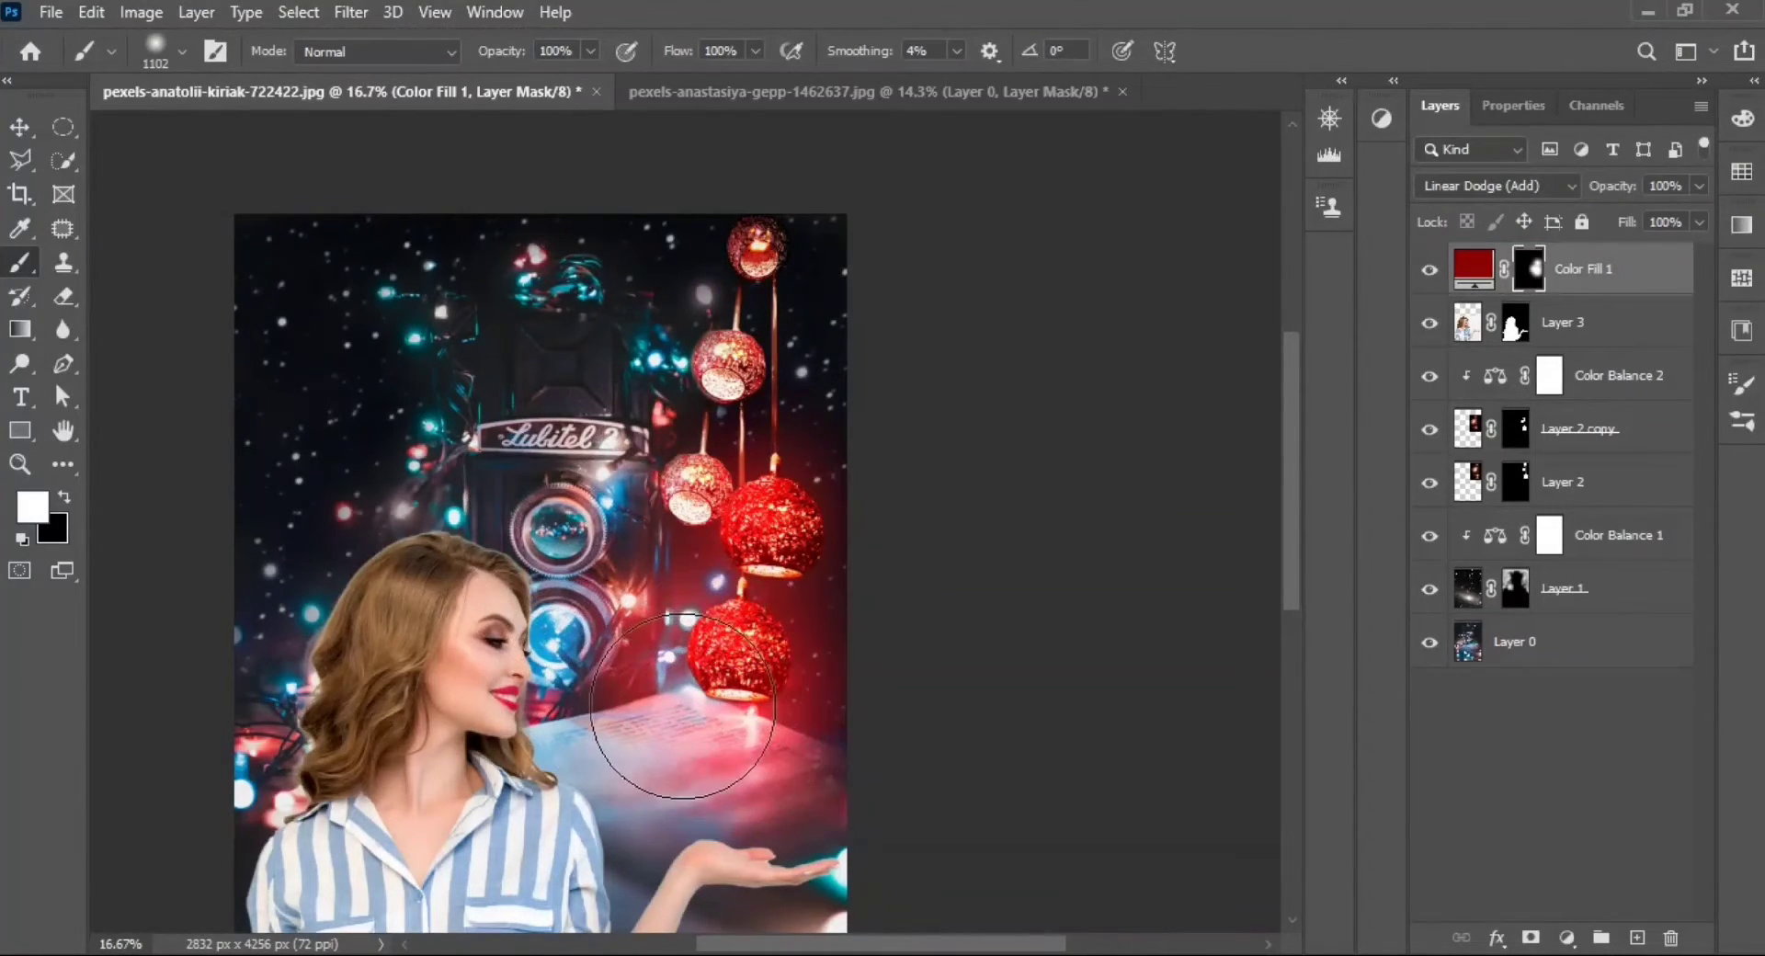
{"action": "left_click", "coordinate": [703, 464]}
{"action": "left_click_drag", "start_coordinate": [703, 464], "coordinate": [749, 303]}
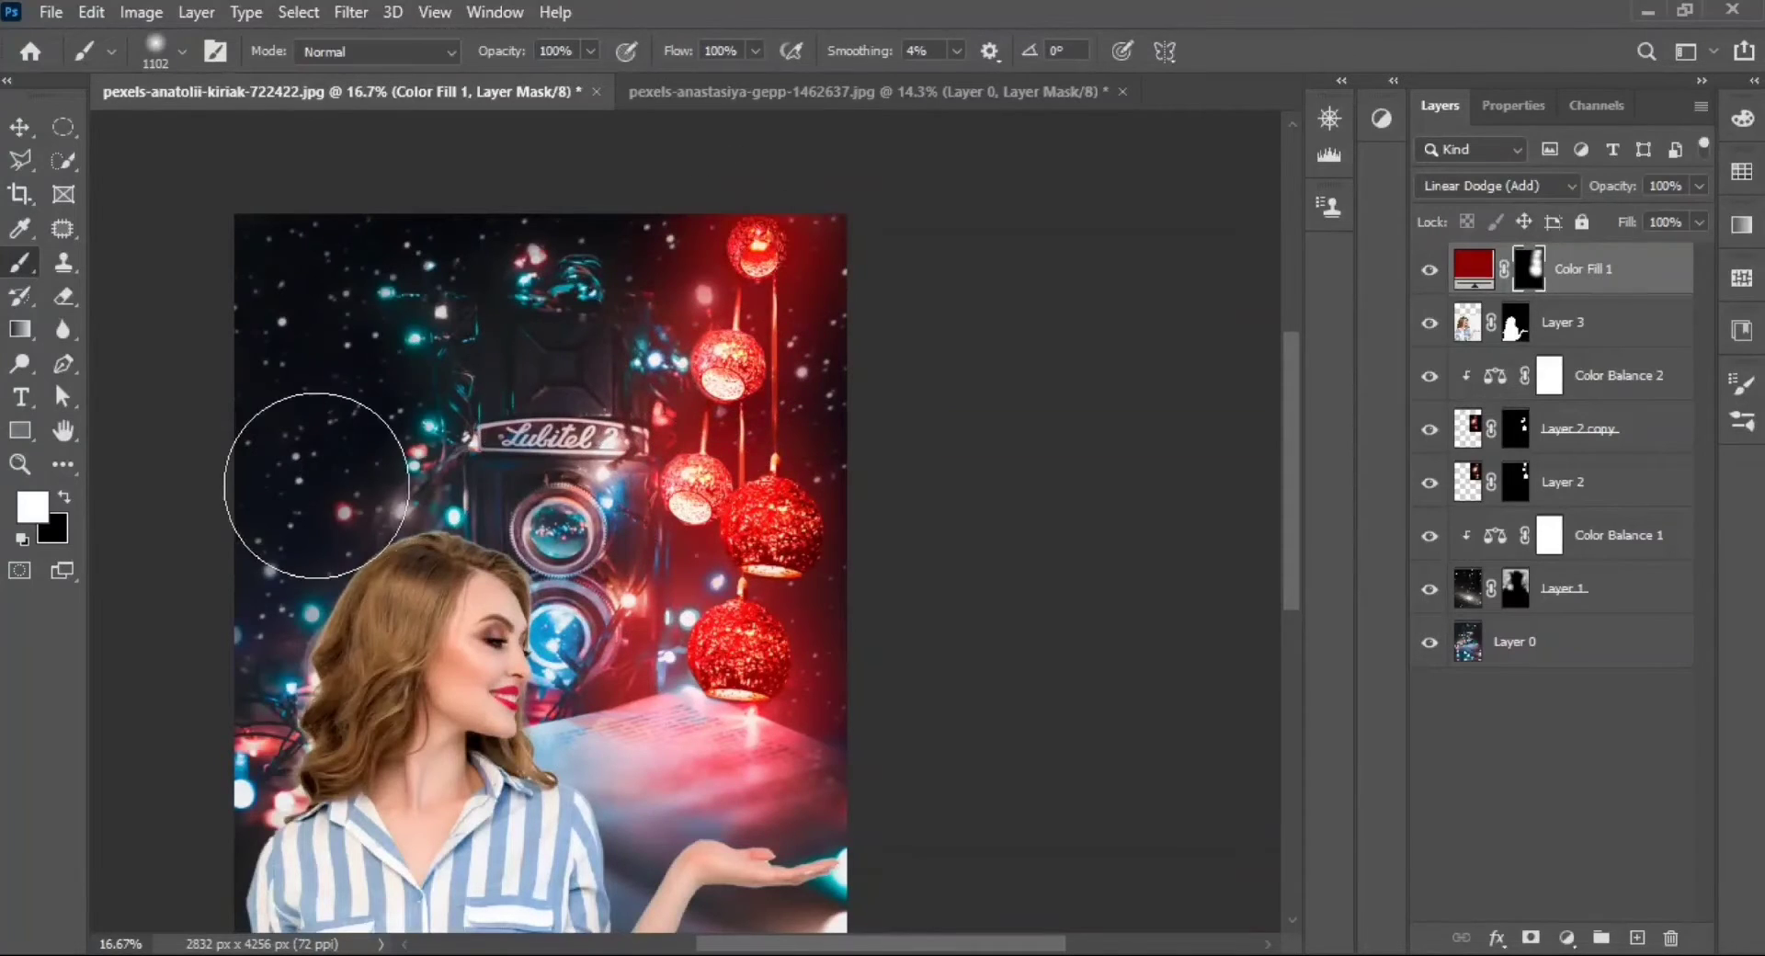
{"action": "scroll", "coordinate": [335, 472], "scroll_direction": "down", "scroll_amount": 2}
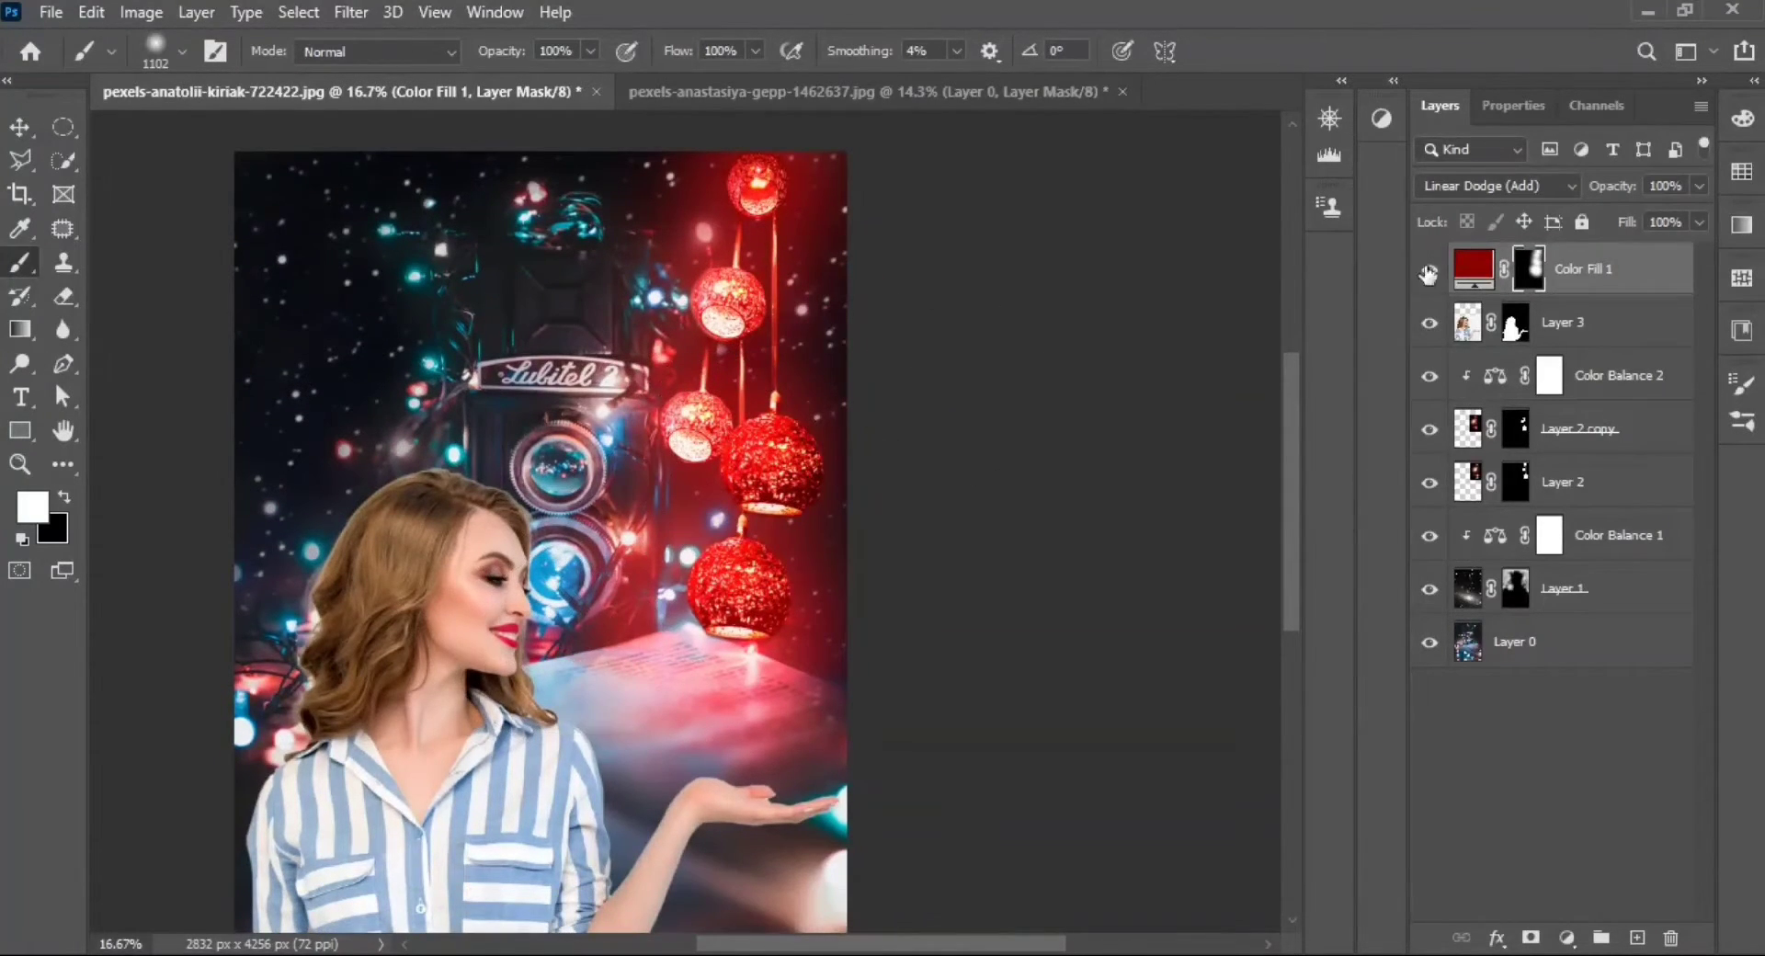
{"action": "left_click", "coordinate": [1697, 187]}
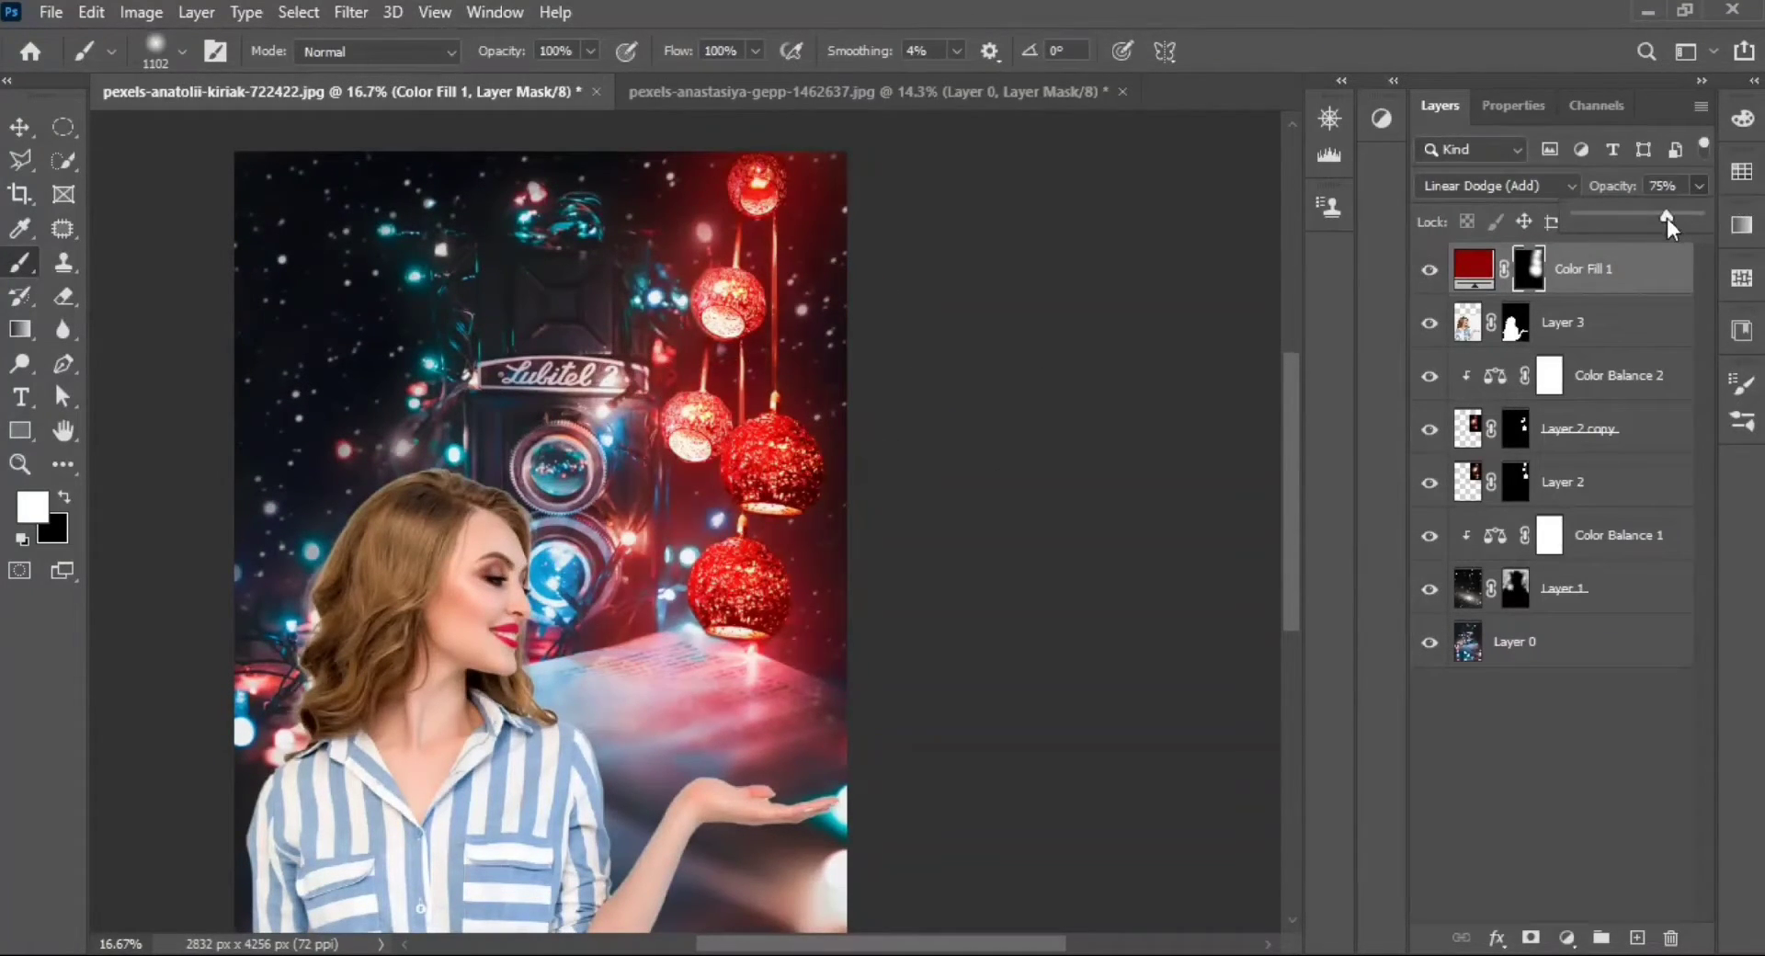
{"action": "scroll", "coordinate": [919, 230], "scroll_direction": "down", "scroll_amount": 1}
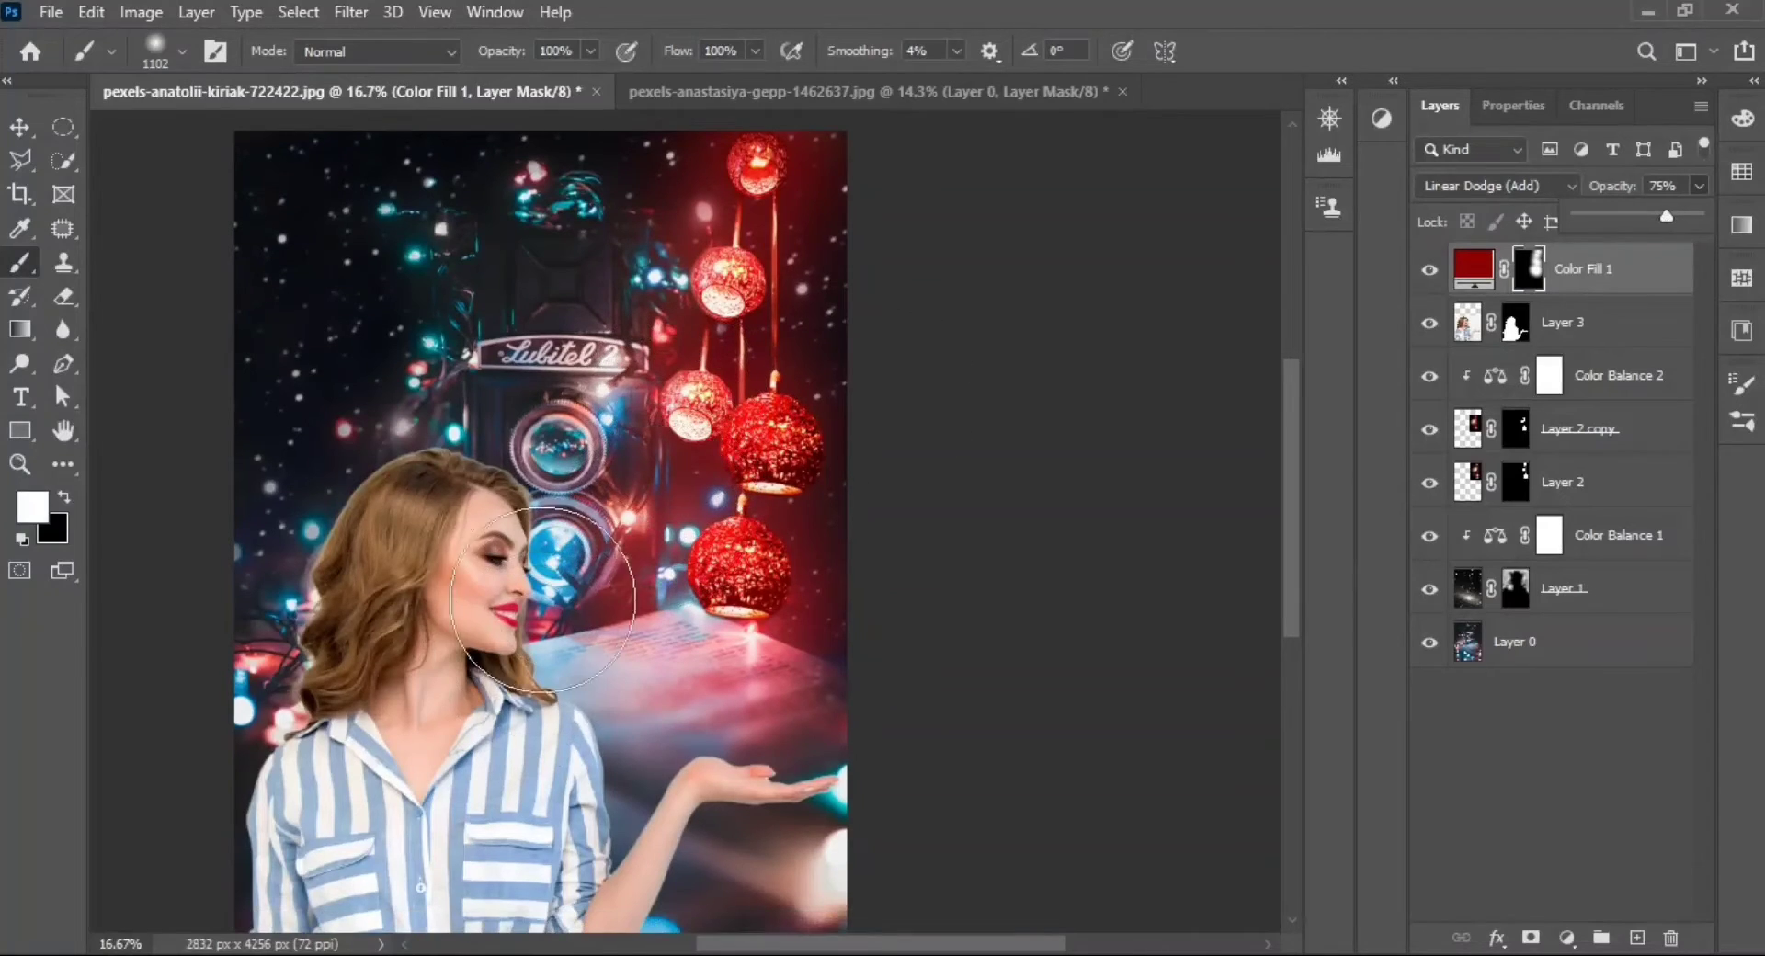
Raise brush flow to 27% and paint red glow around the camera near her face
{"action": "left_click", "coordinate": [756, 52]}
{"action": "left_click_drag", "start_coordinate": [661, 88], "coordinate": [669, 87]}
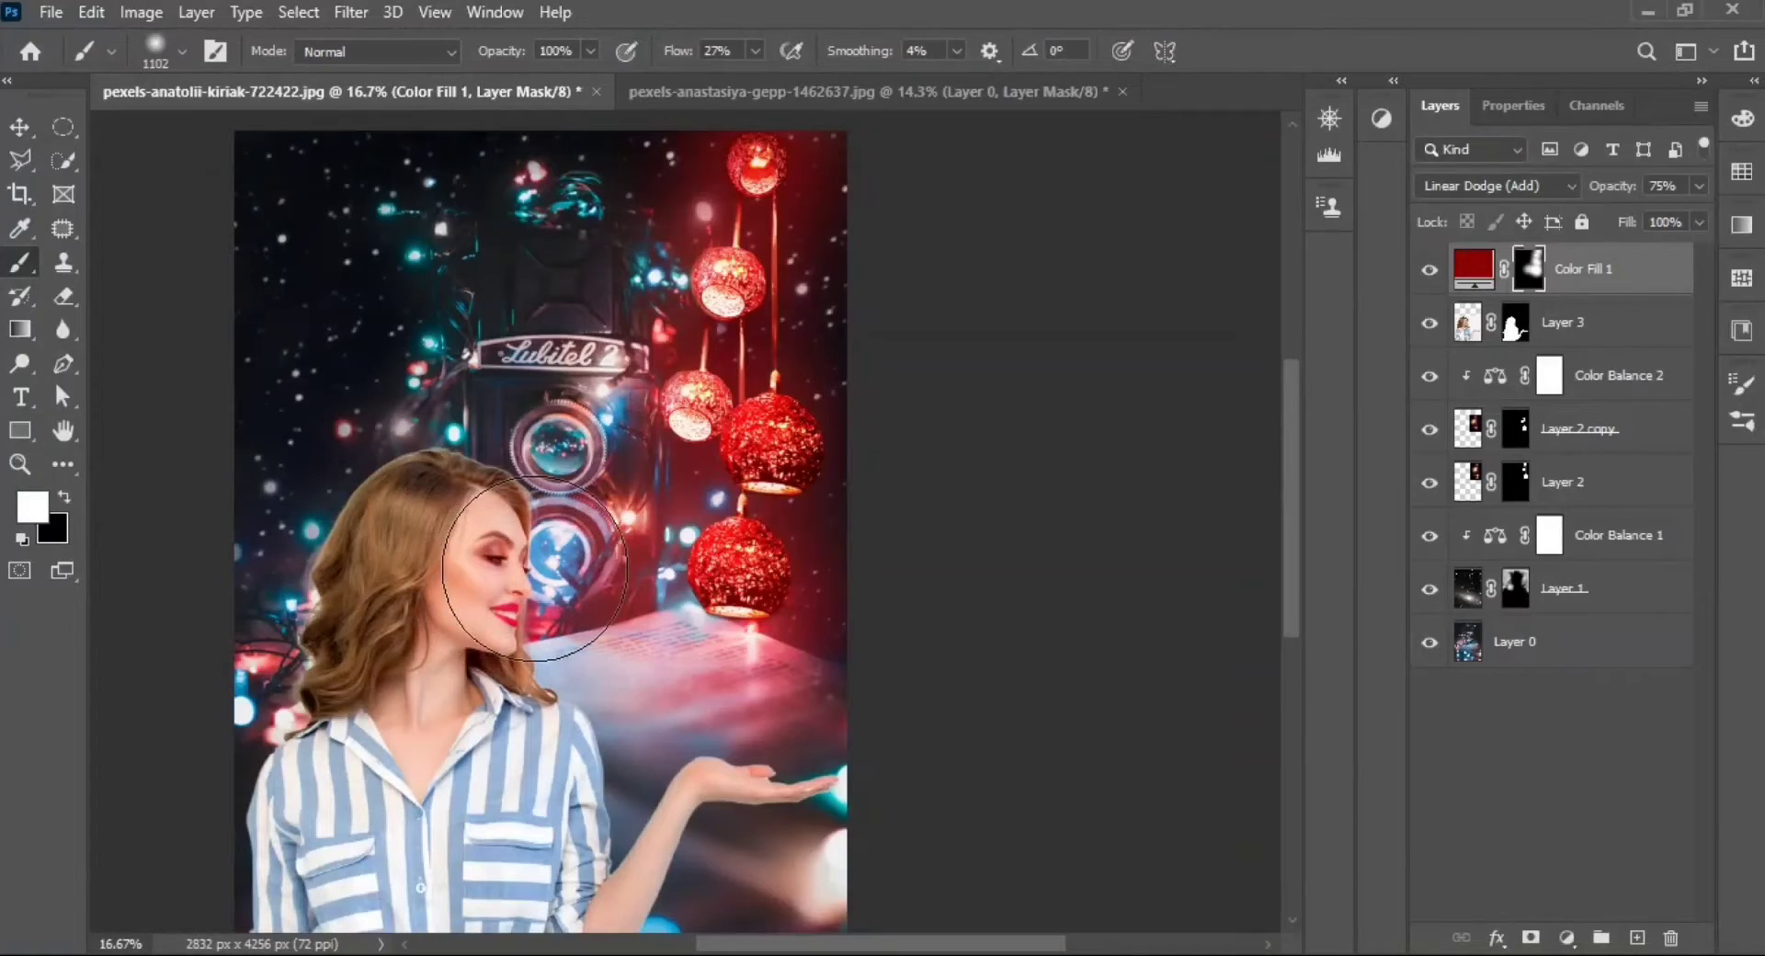
{"action": "mouse_move", "coordinate": [507, 585]}
{"action": "left_mouse_down"}
{"action": "mouse_move", "coordinate": [650, 379]}
{"action": "mouse_move", "coordinate": [795, 631]}
{"action": "left_mouse_up"}
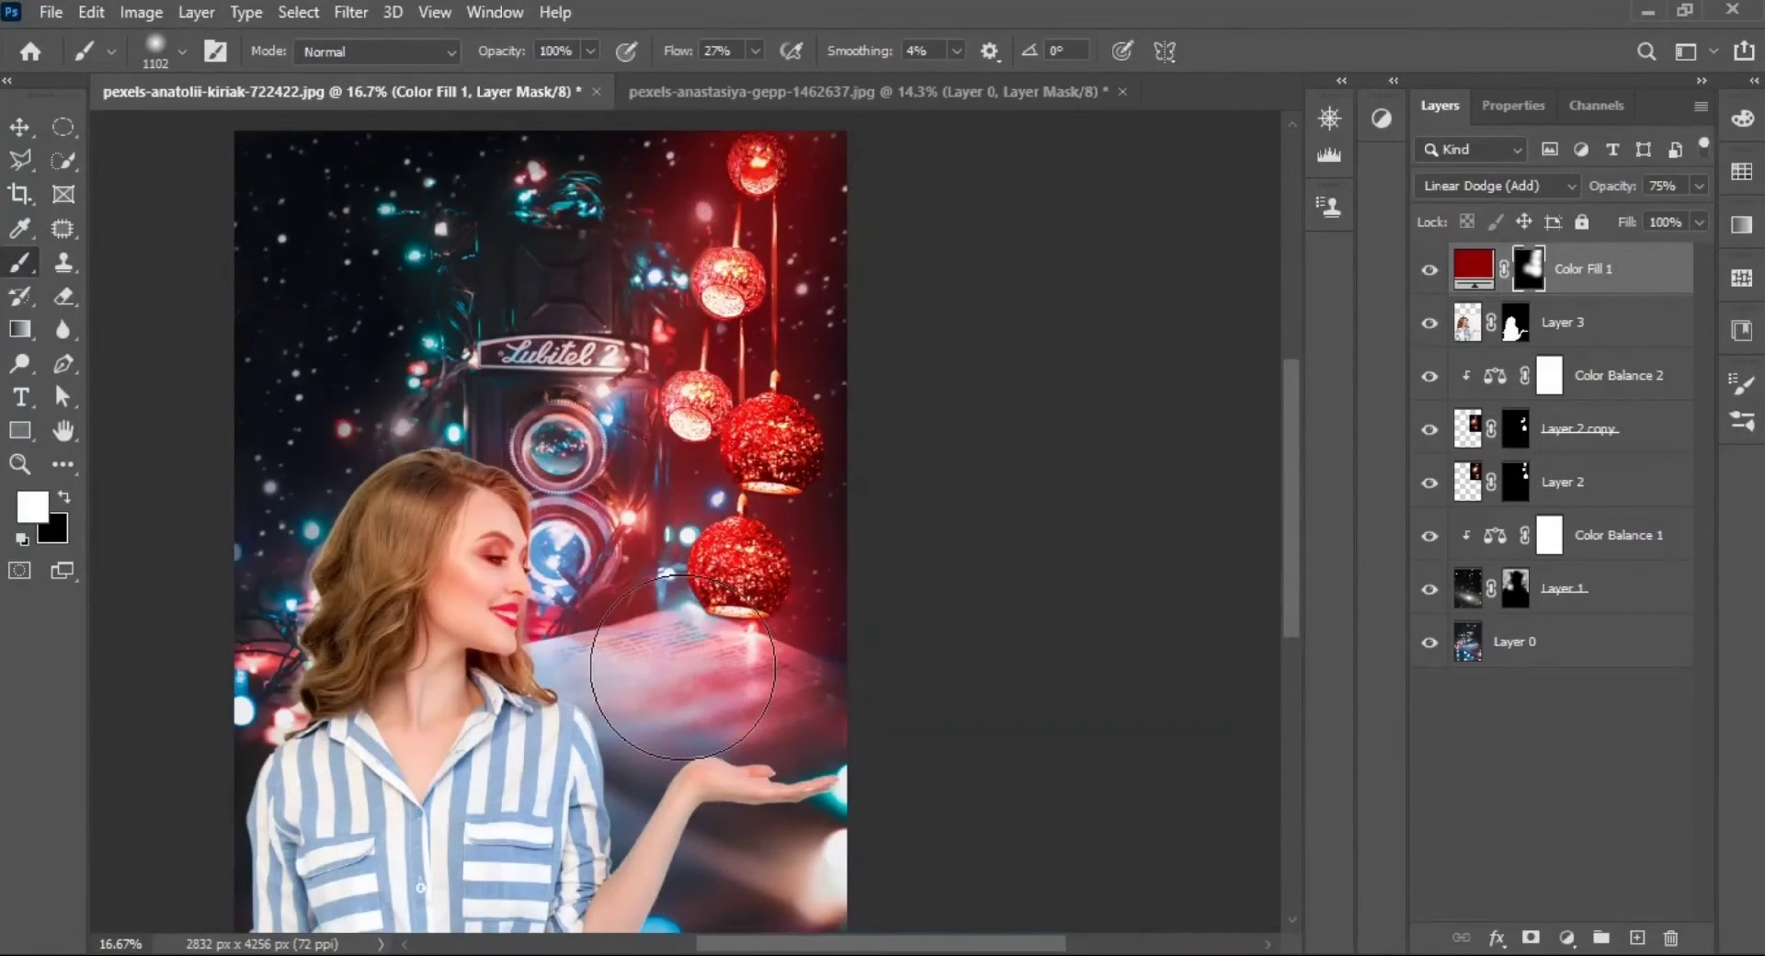
Zoom out to the whole image and set the Soft Round brush to 354 px, 0% hardness
{"action": "key", "text": "z"}
{"action": "left_click", "coordinate": [787, 527], "text": "alt"}
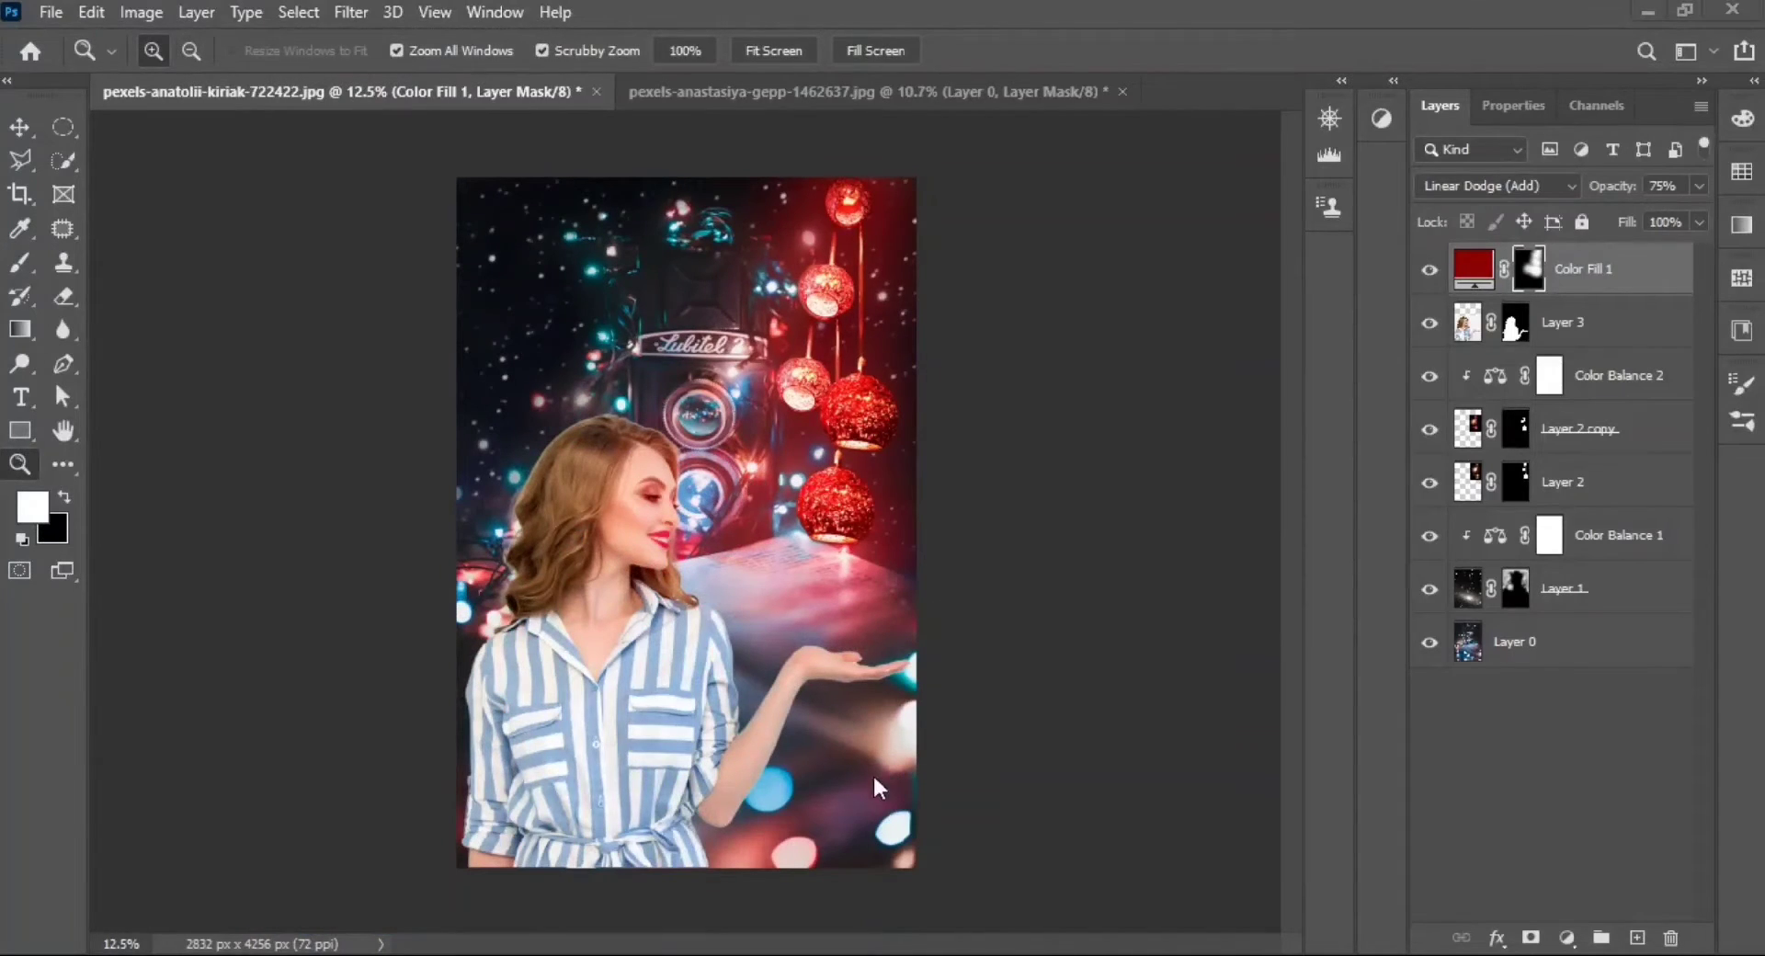
{"action": "left_click", "coordinate": [22, 268]}
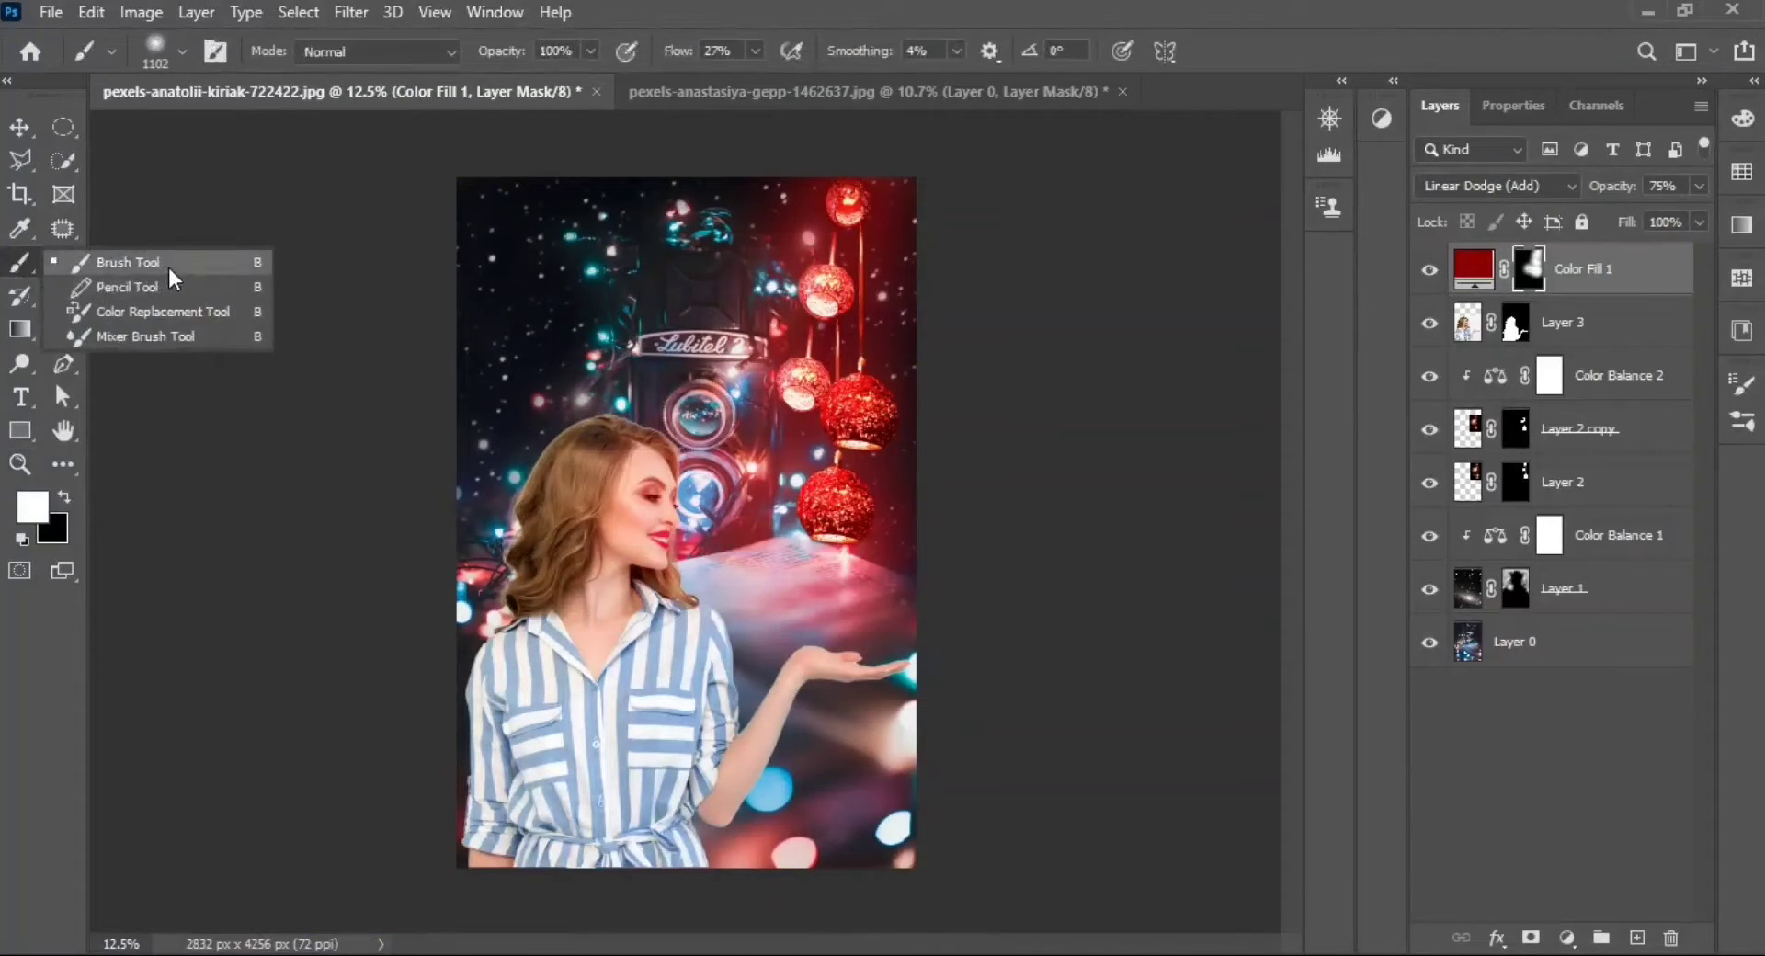
{"action": "right_click", "coordinate": [341, 294]}
{"action": "right_click", "coordinate": [777, 332]}
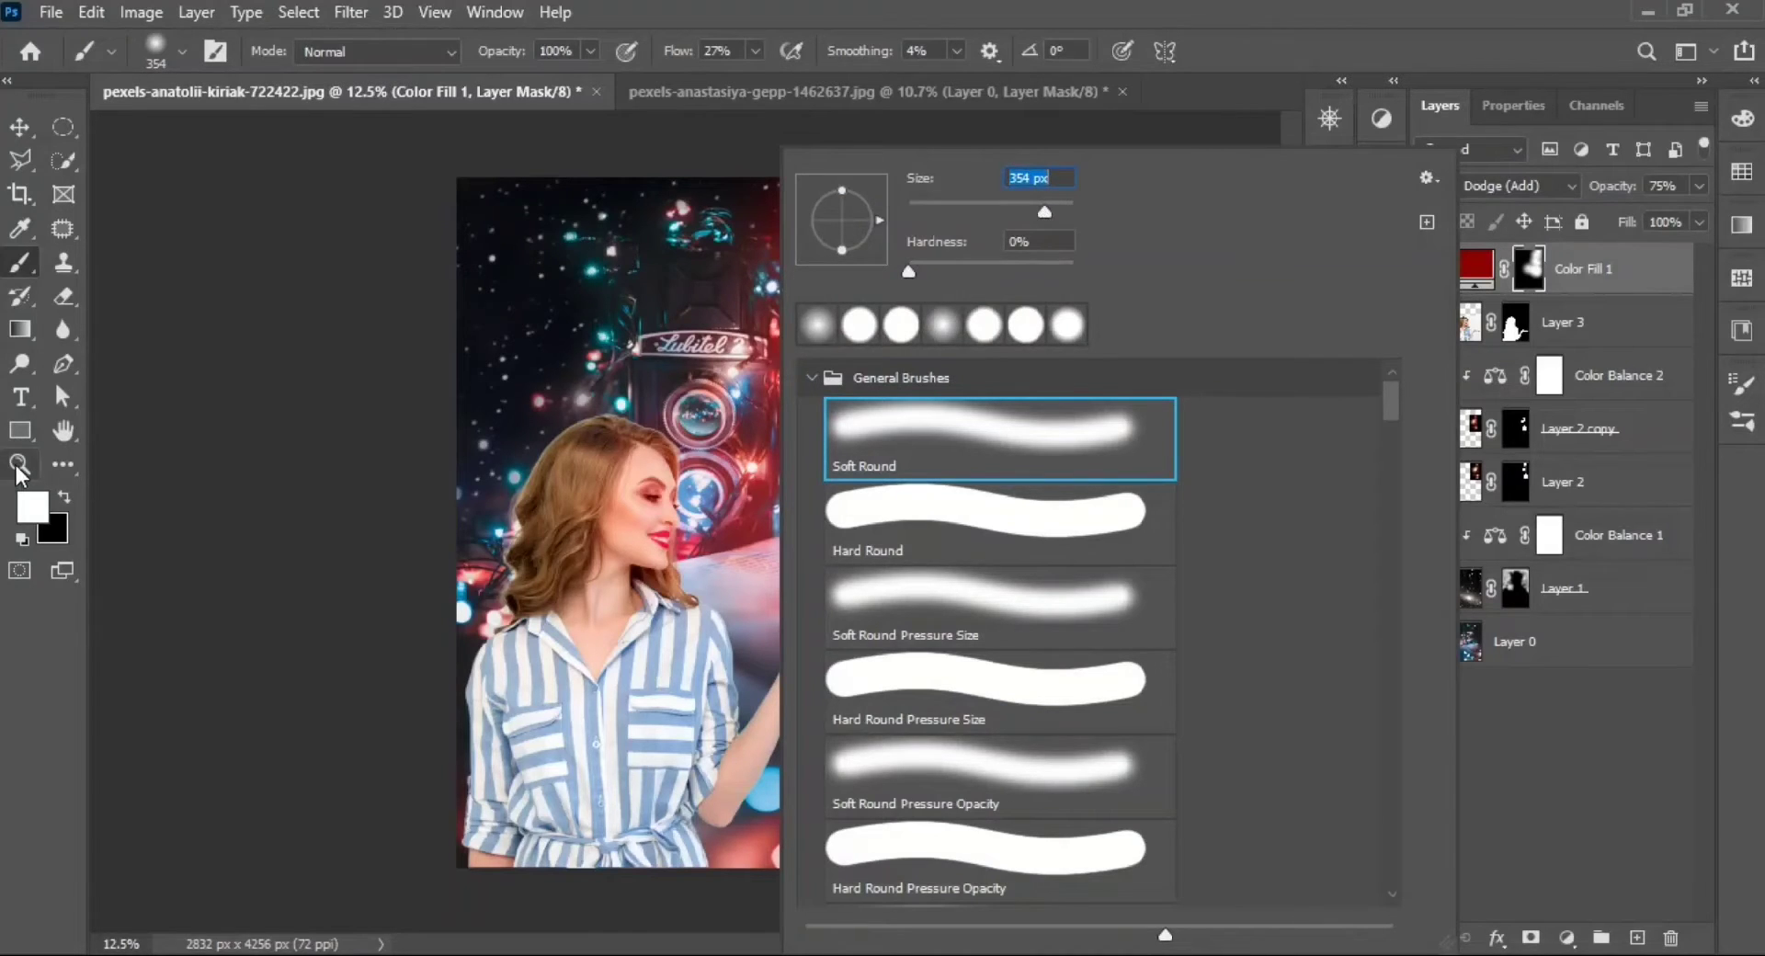
Zoom in on the woman's head and camera and raise the brush flow to about 46%
{"action": "left_click", "coordinate": [524, 477], "text": "ctrl"}
{"action": "left_click", "coordinate": [710, 714], "text": "ctrl"}
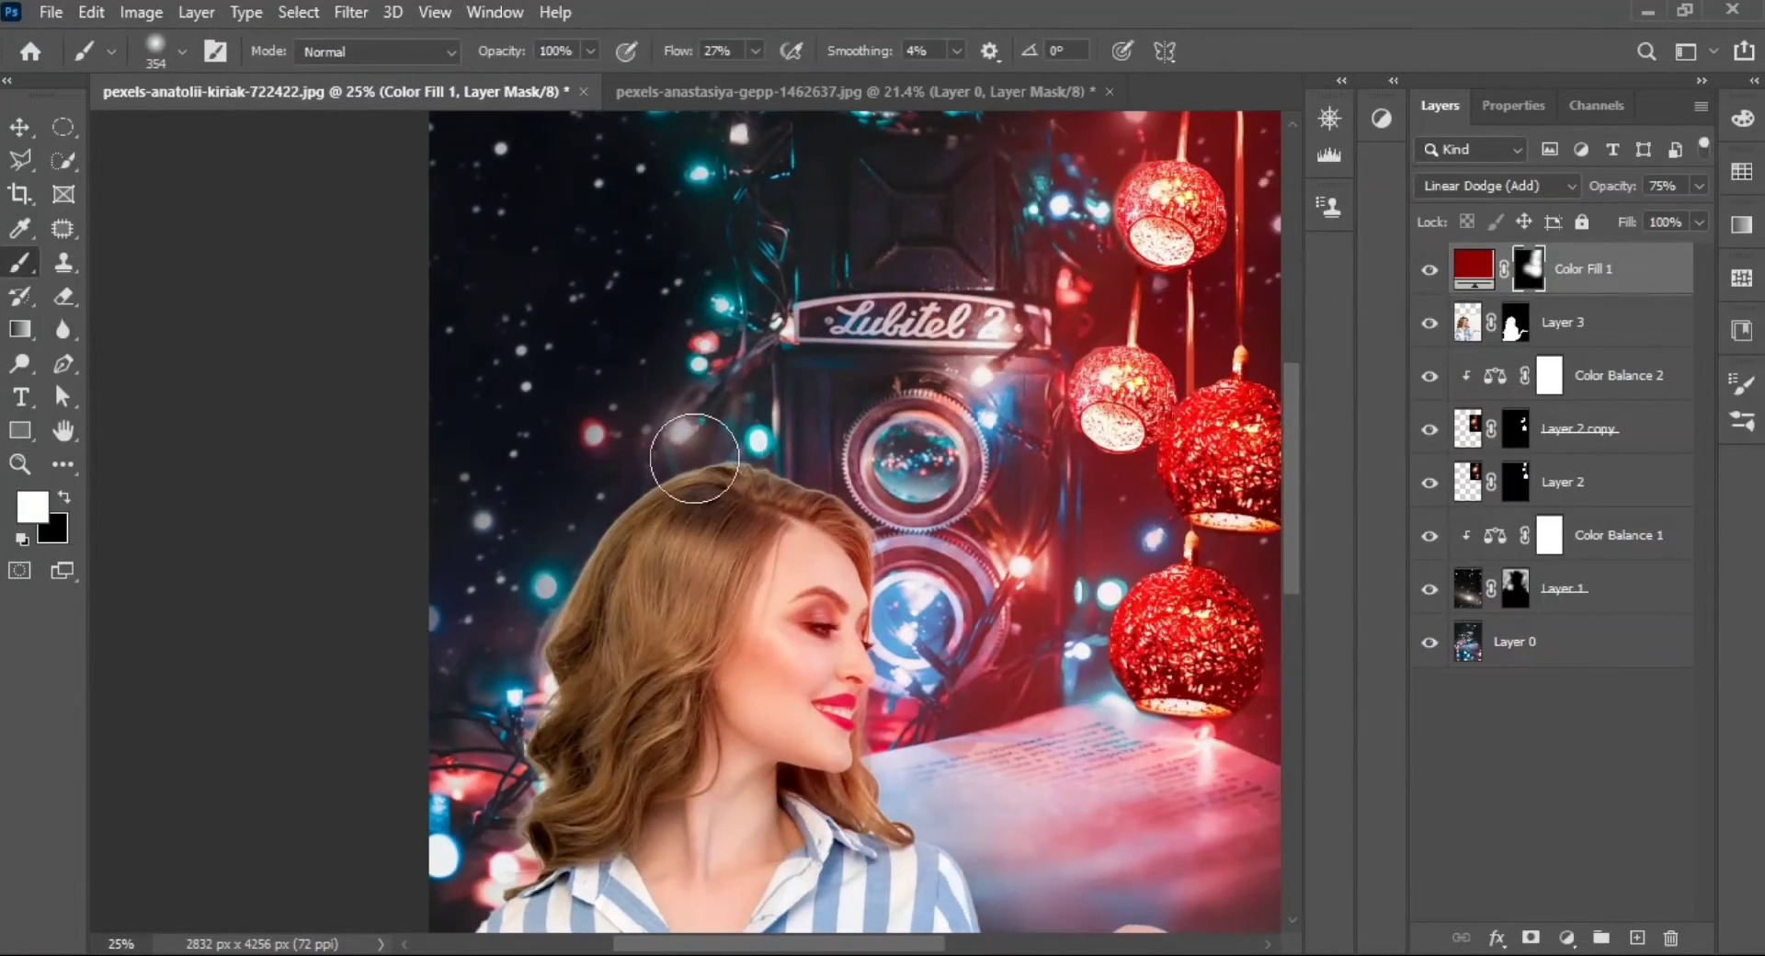
{"action": "left_click", "coordinate": [956, 51]}
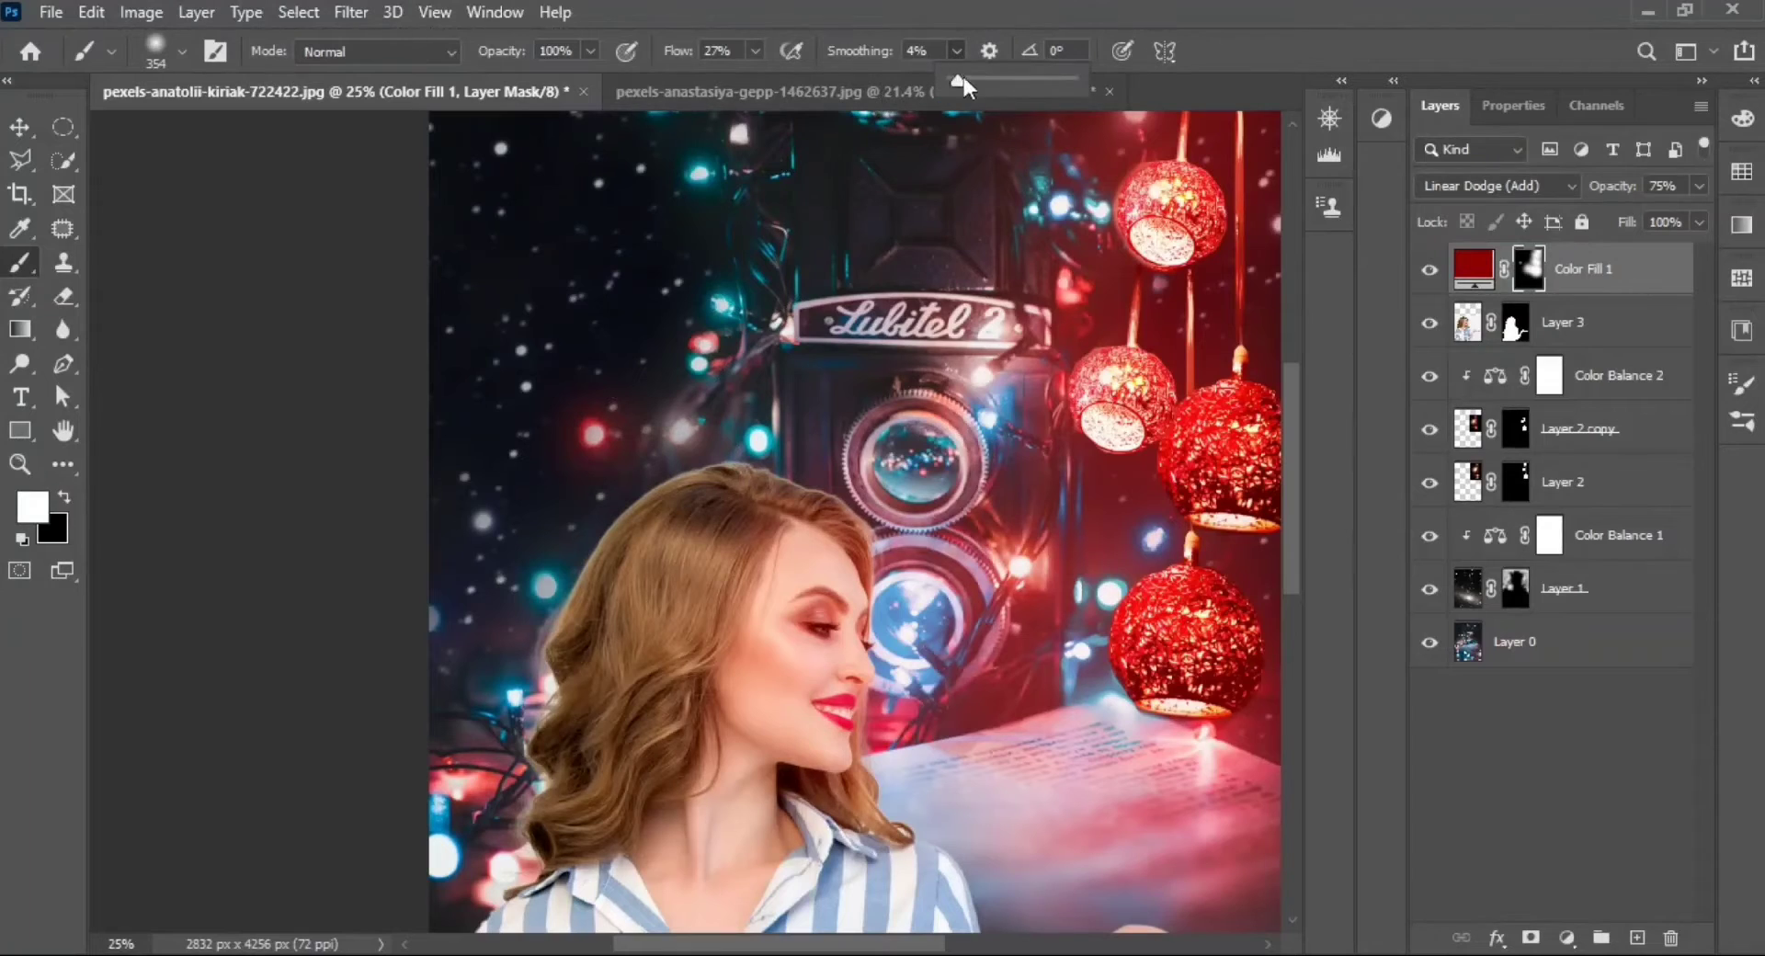
{"action": "left_click_drag", "start_coordinate": [766, 52], "coordinate": [783, 81]}
{"action": "left_click", "coordinate": [474, 774]}
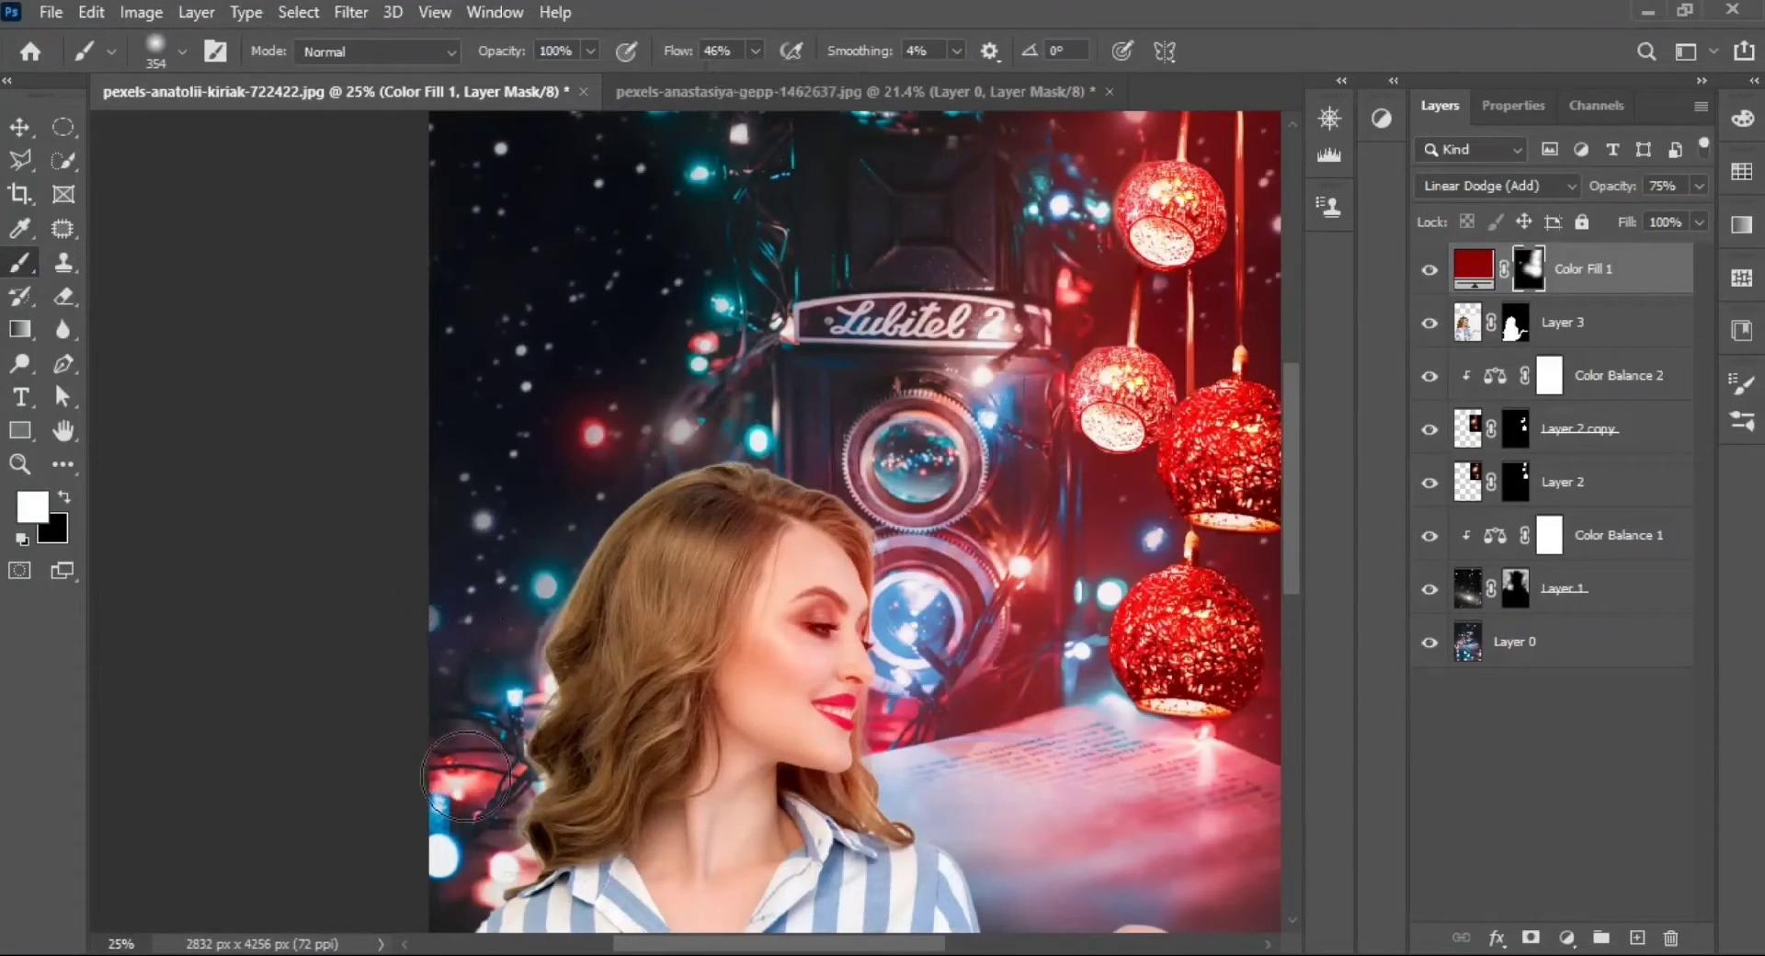
{"action": "scroll", "coordinate": [644, 386], "scroll_direction": "up", "scroll_amount": 2}
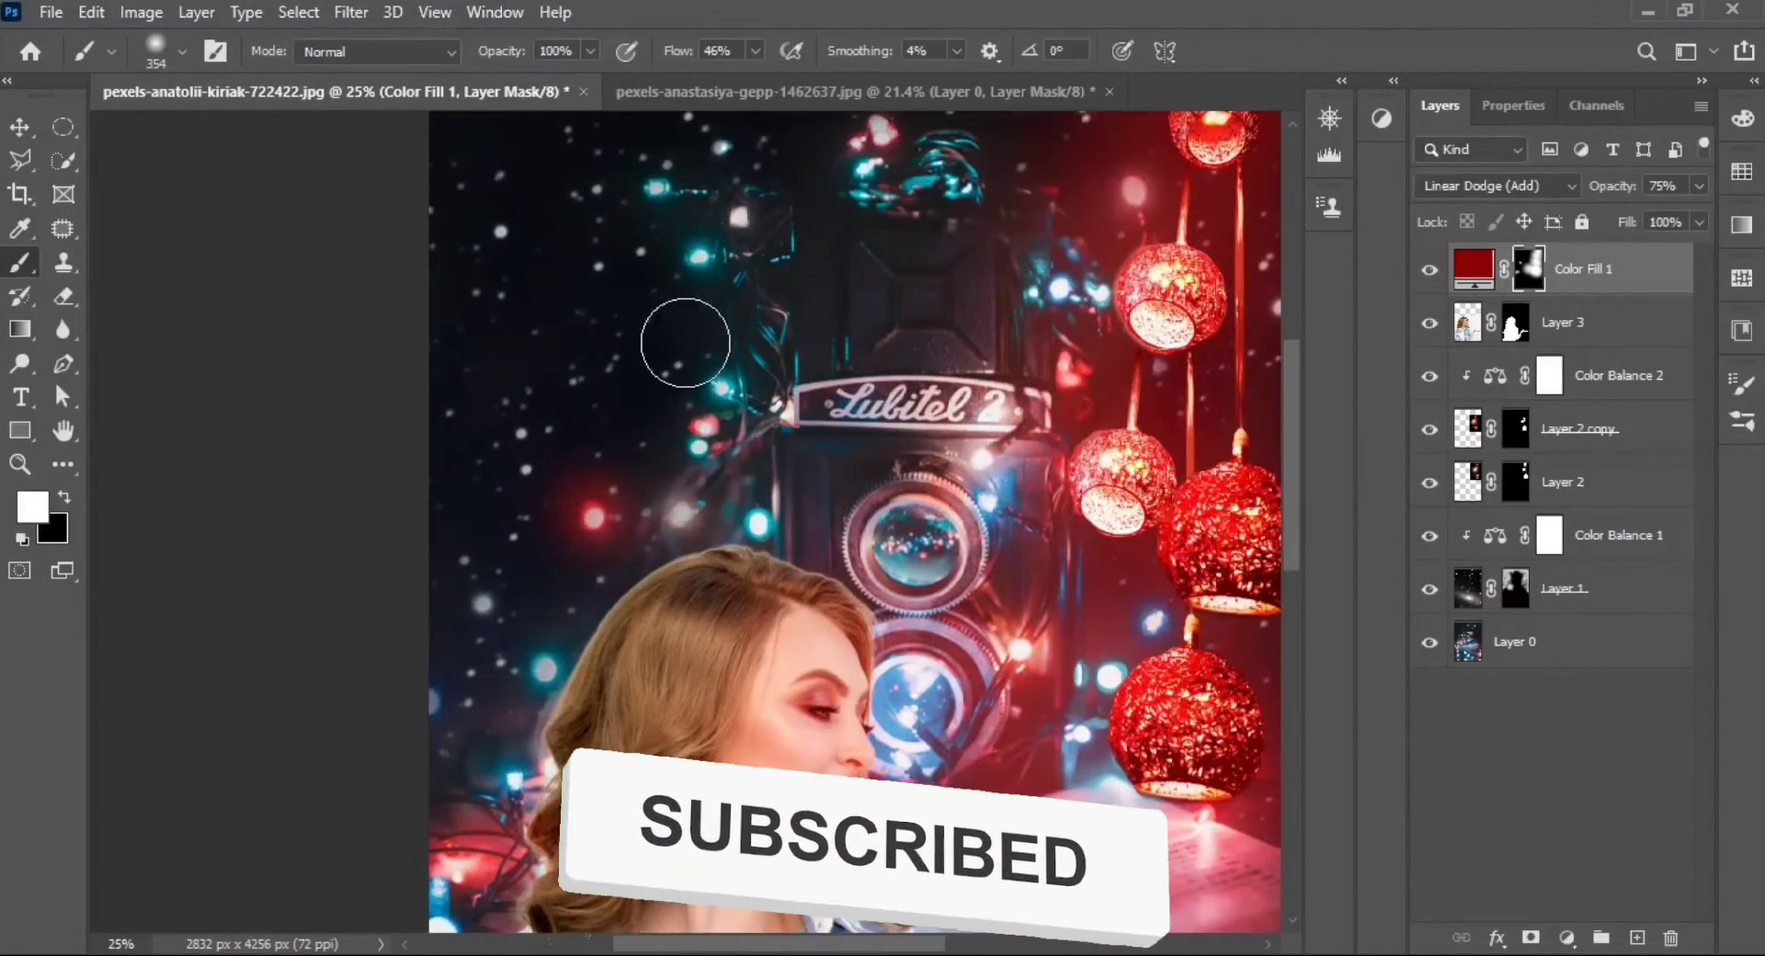
{"action": "scroll", "coordinate": [716, 395], "scroll_direction": "up", "scroll_amount": 3}
{"action": "scroll", "coordinate": [876, 265], "scroll_direction": "down", "scroll_amount": 3}
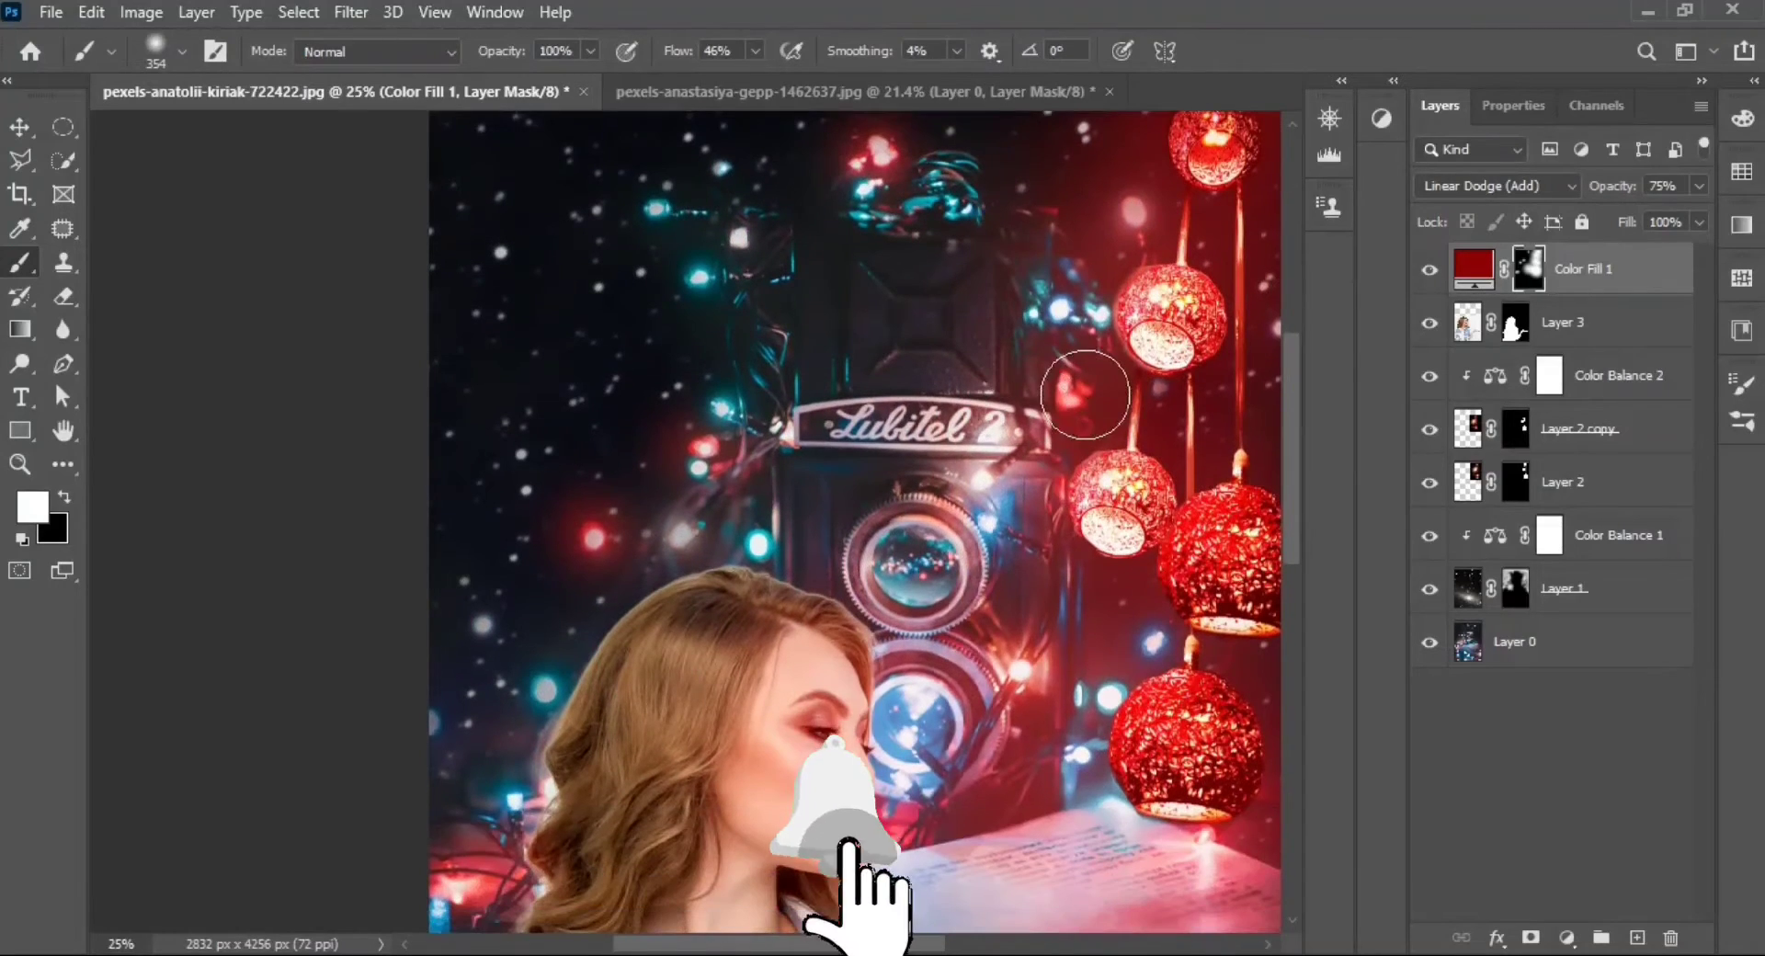
{"action": "scroll", "coordinate": [552, 414], "scroll_direction": "down", "scroll_amount": 10}
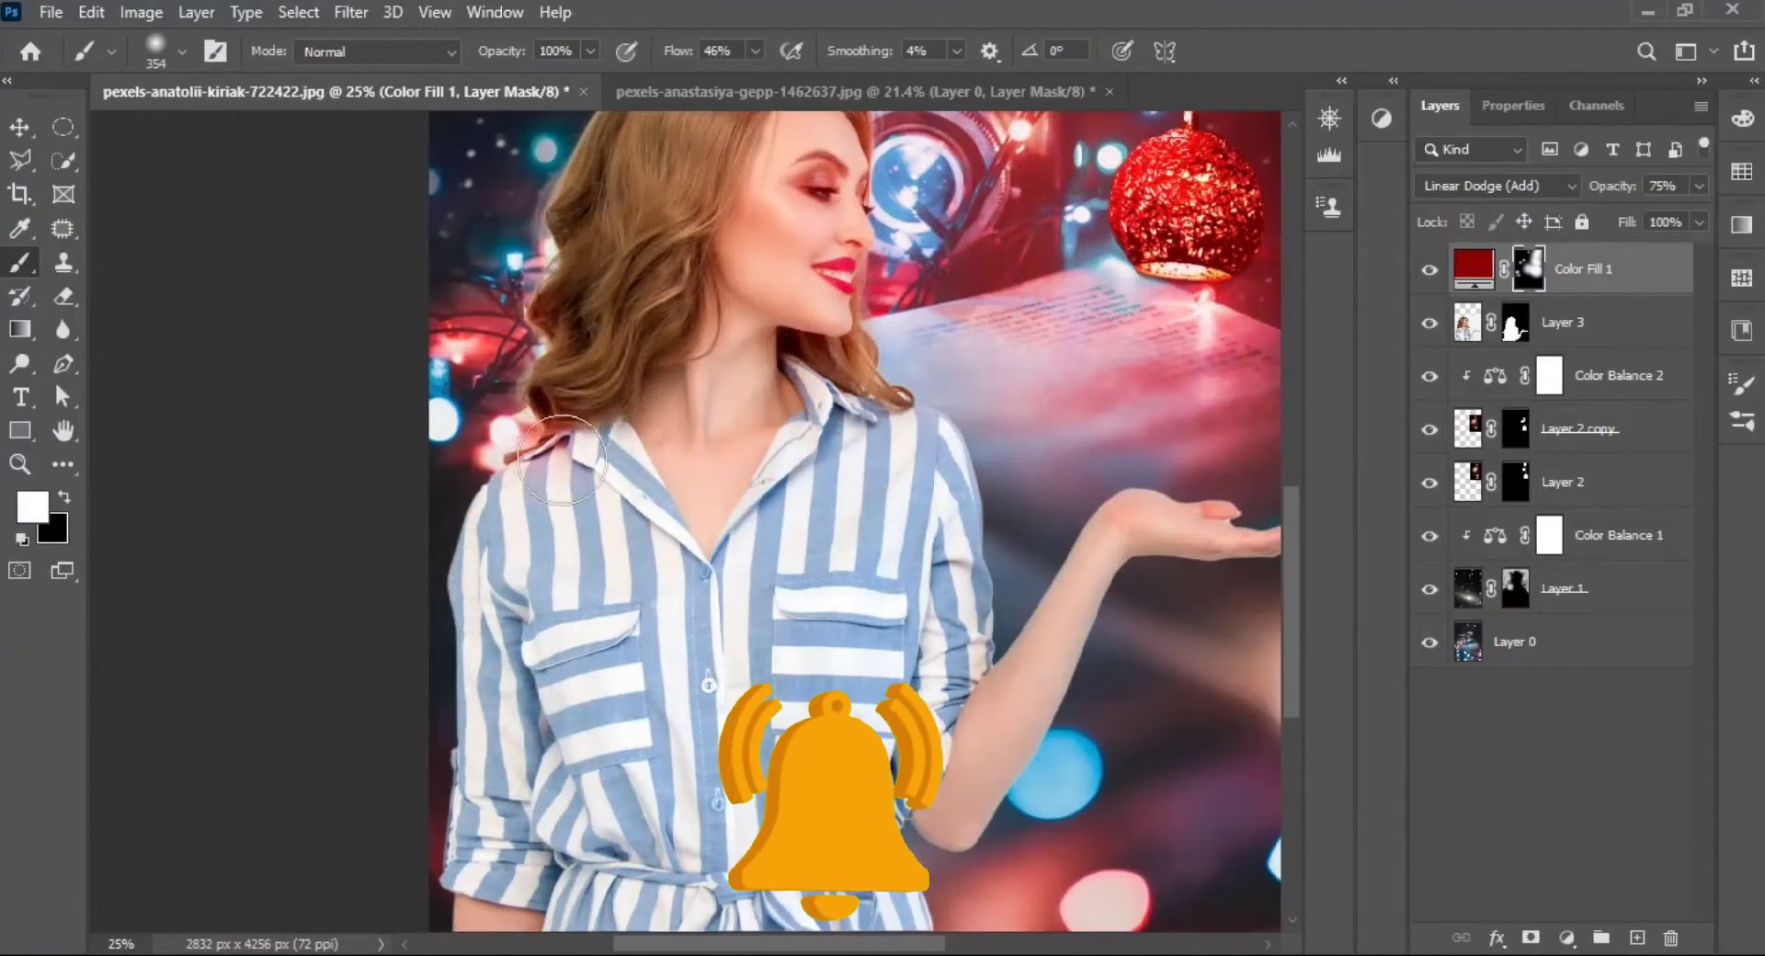
{"action": "scroll", "coordinate": [609, 397], "scroll_direction": "up", "scroll_amount": 2}
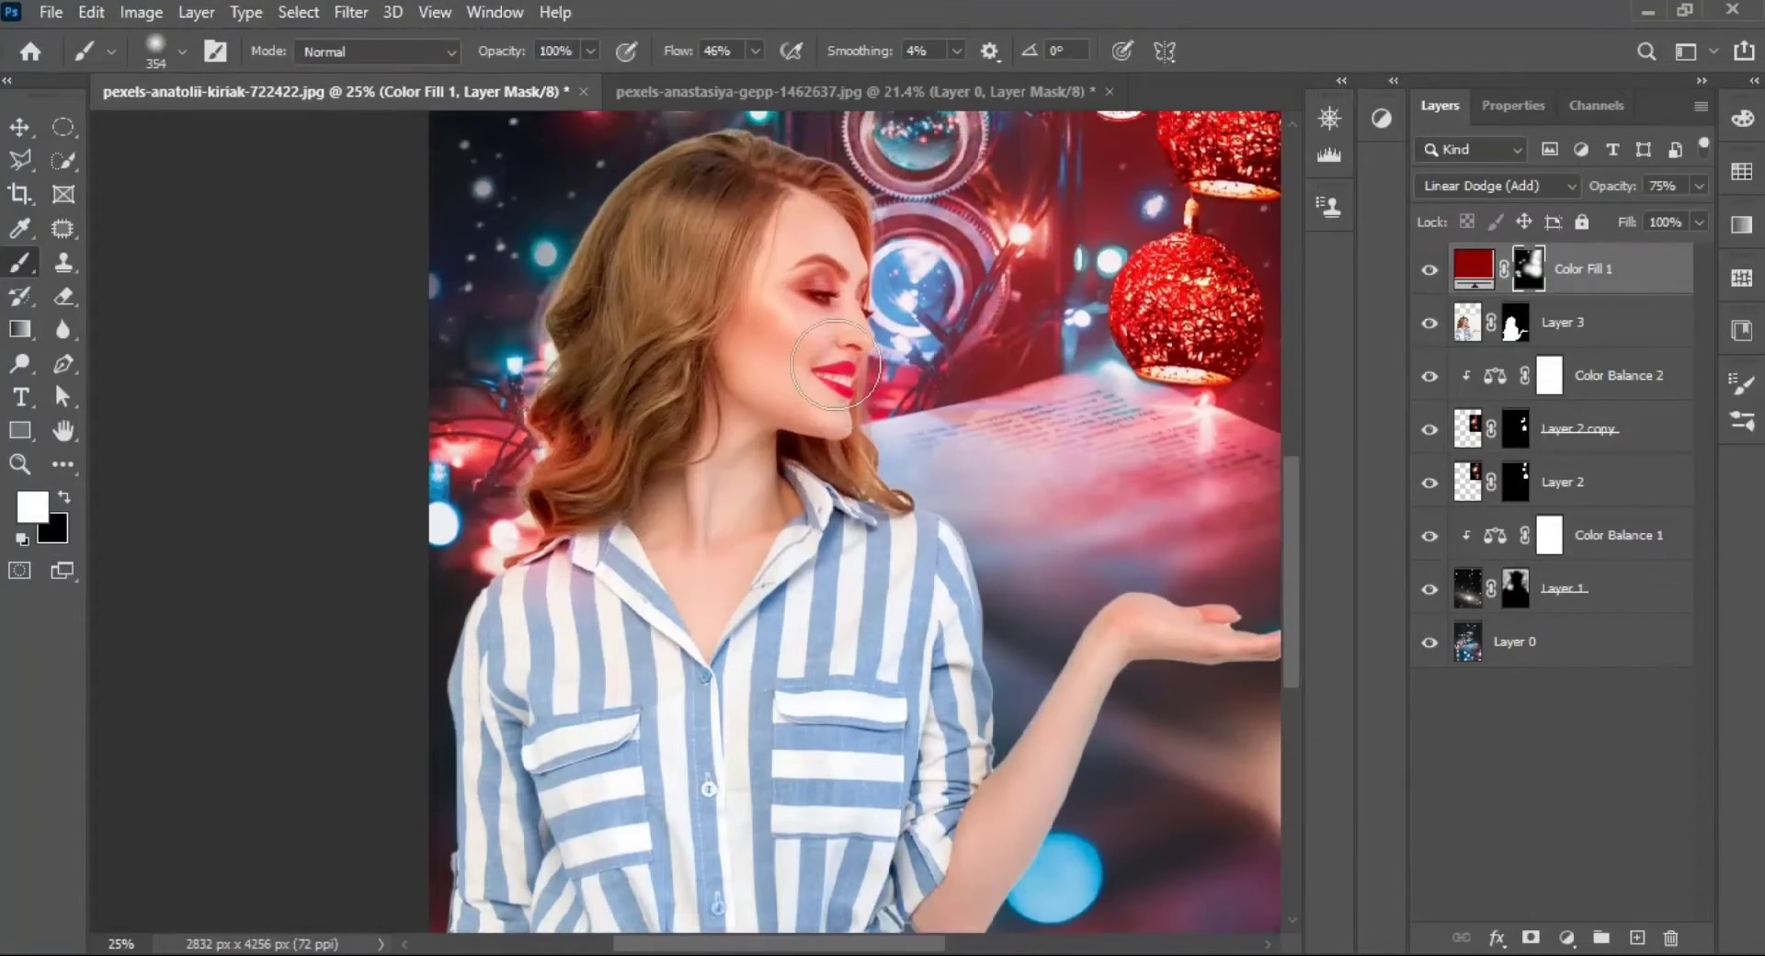
{"action": "scroll", "coordinate": [920, 425], "scroll_direction": "up", "scroll_amount": 1}
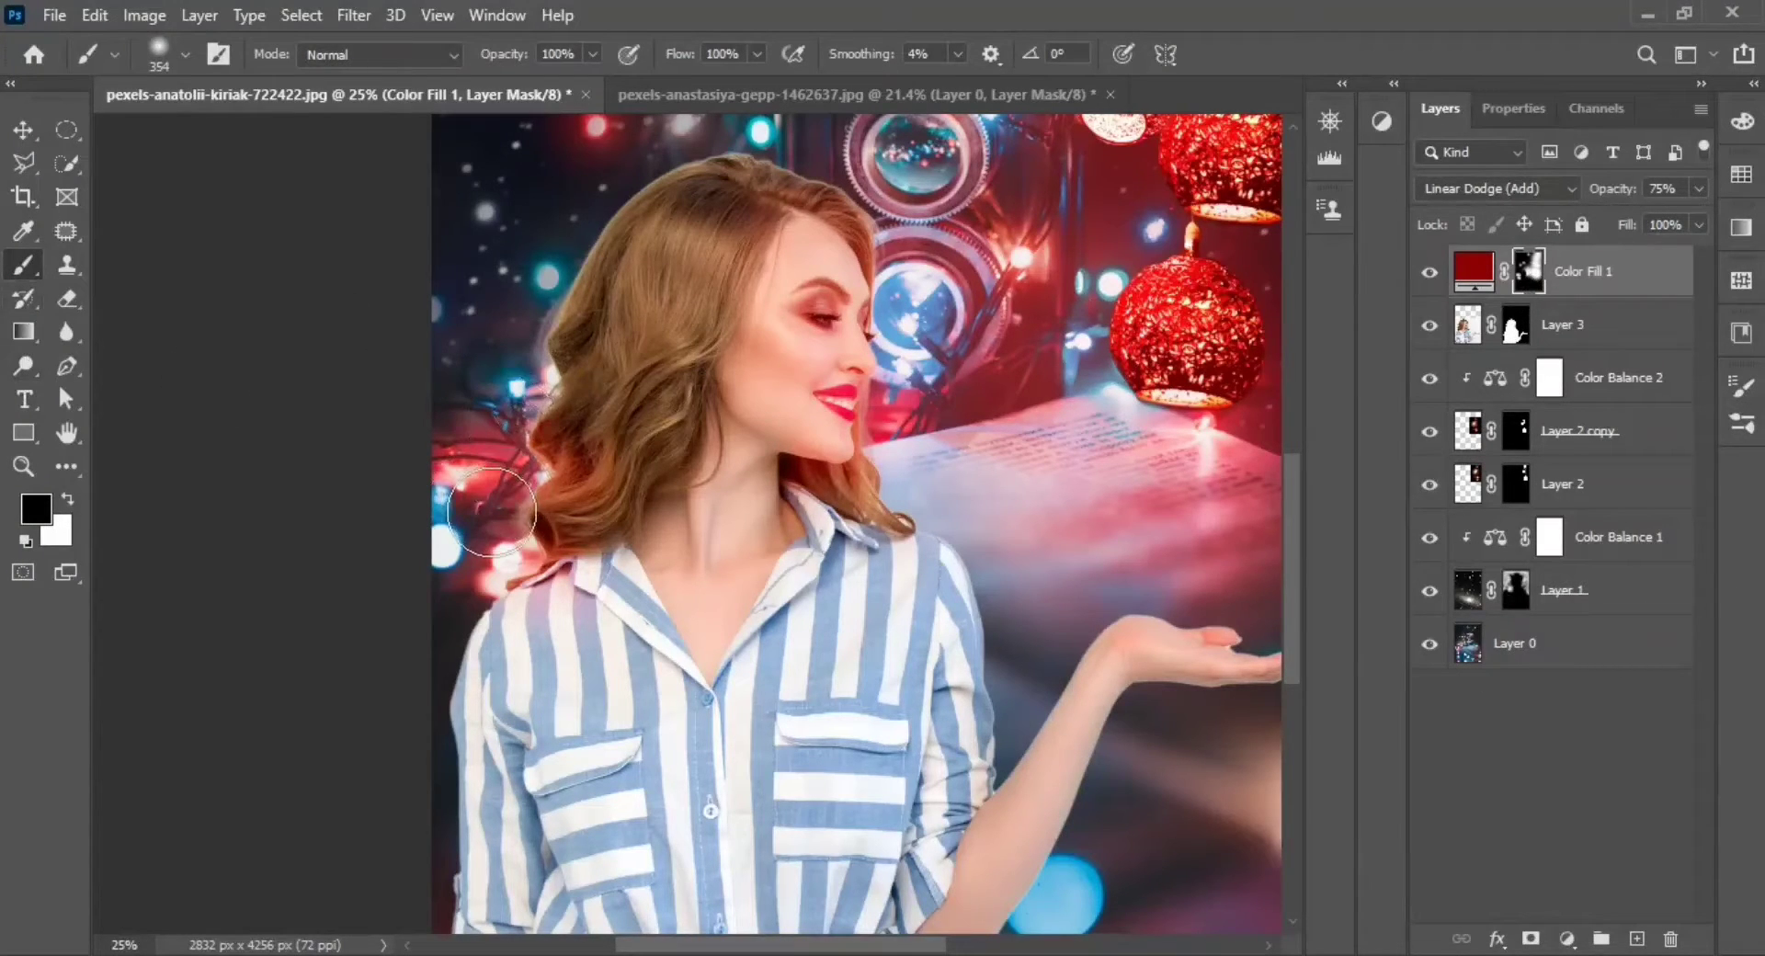
Paint white at 49% flow to rim the hair, shoulder and sleeve with red glow
{"action": "key", "text": "x"}
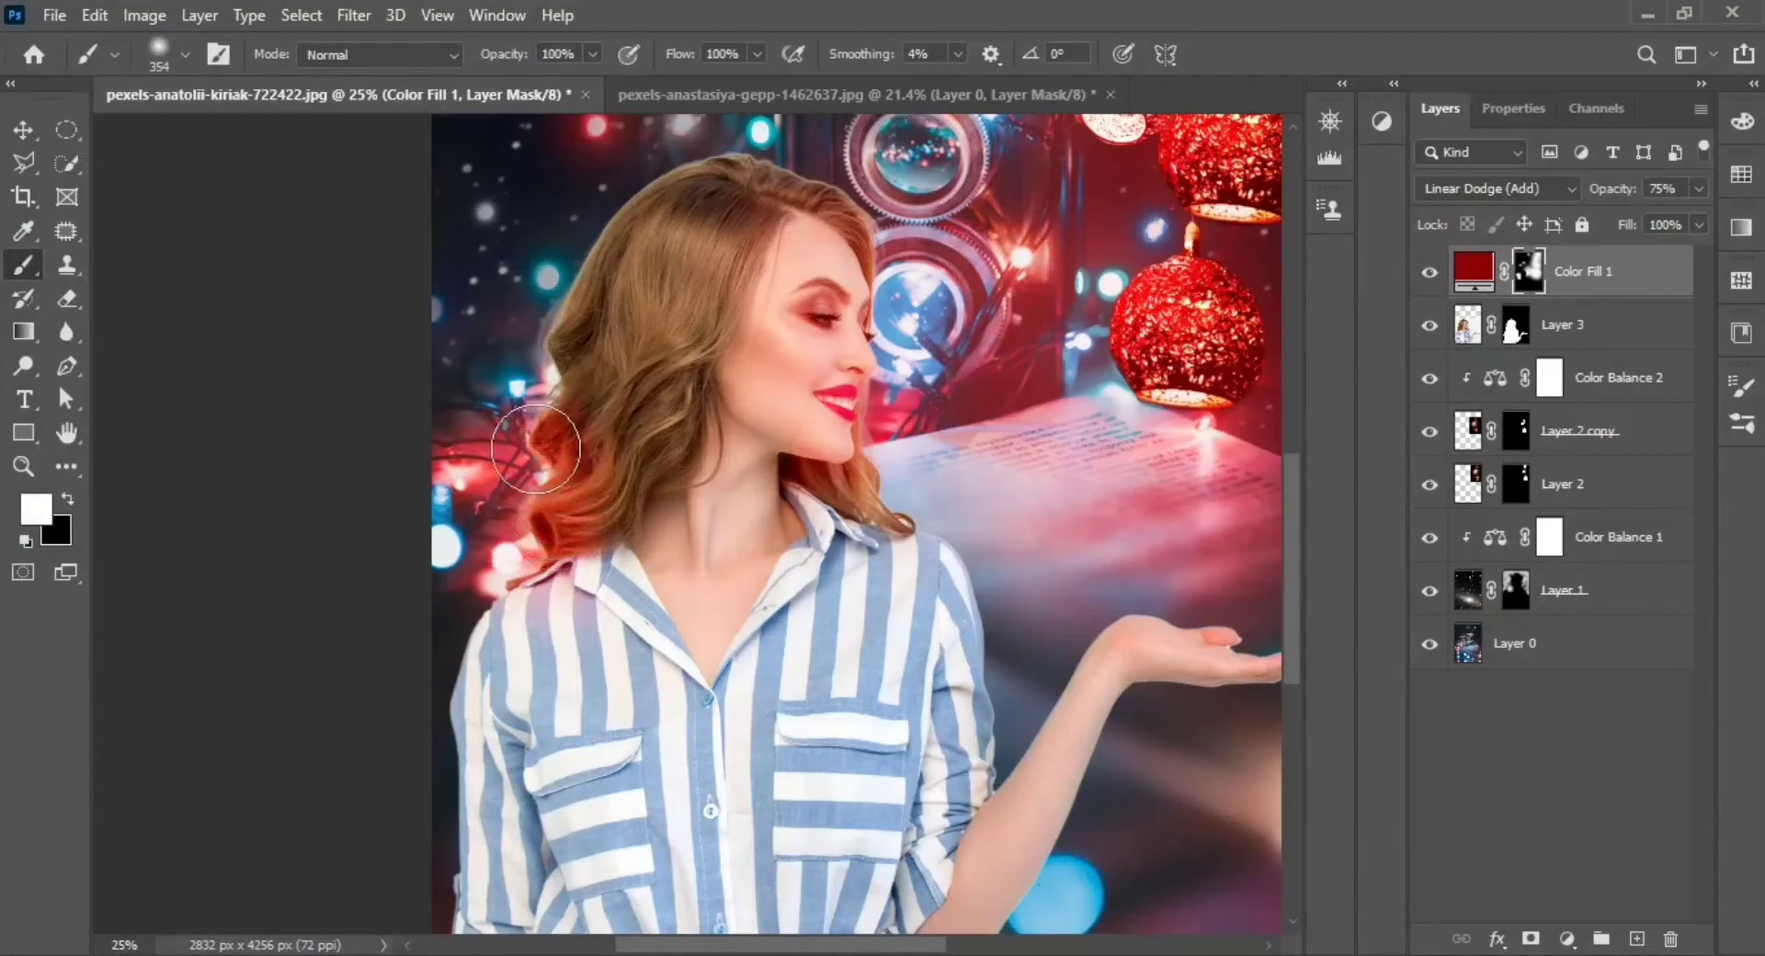
{"action": "scroll", "coordinate": [634, 328], "scroll_direction": "up", "scroll_amount": 1}
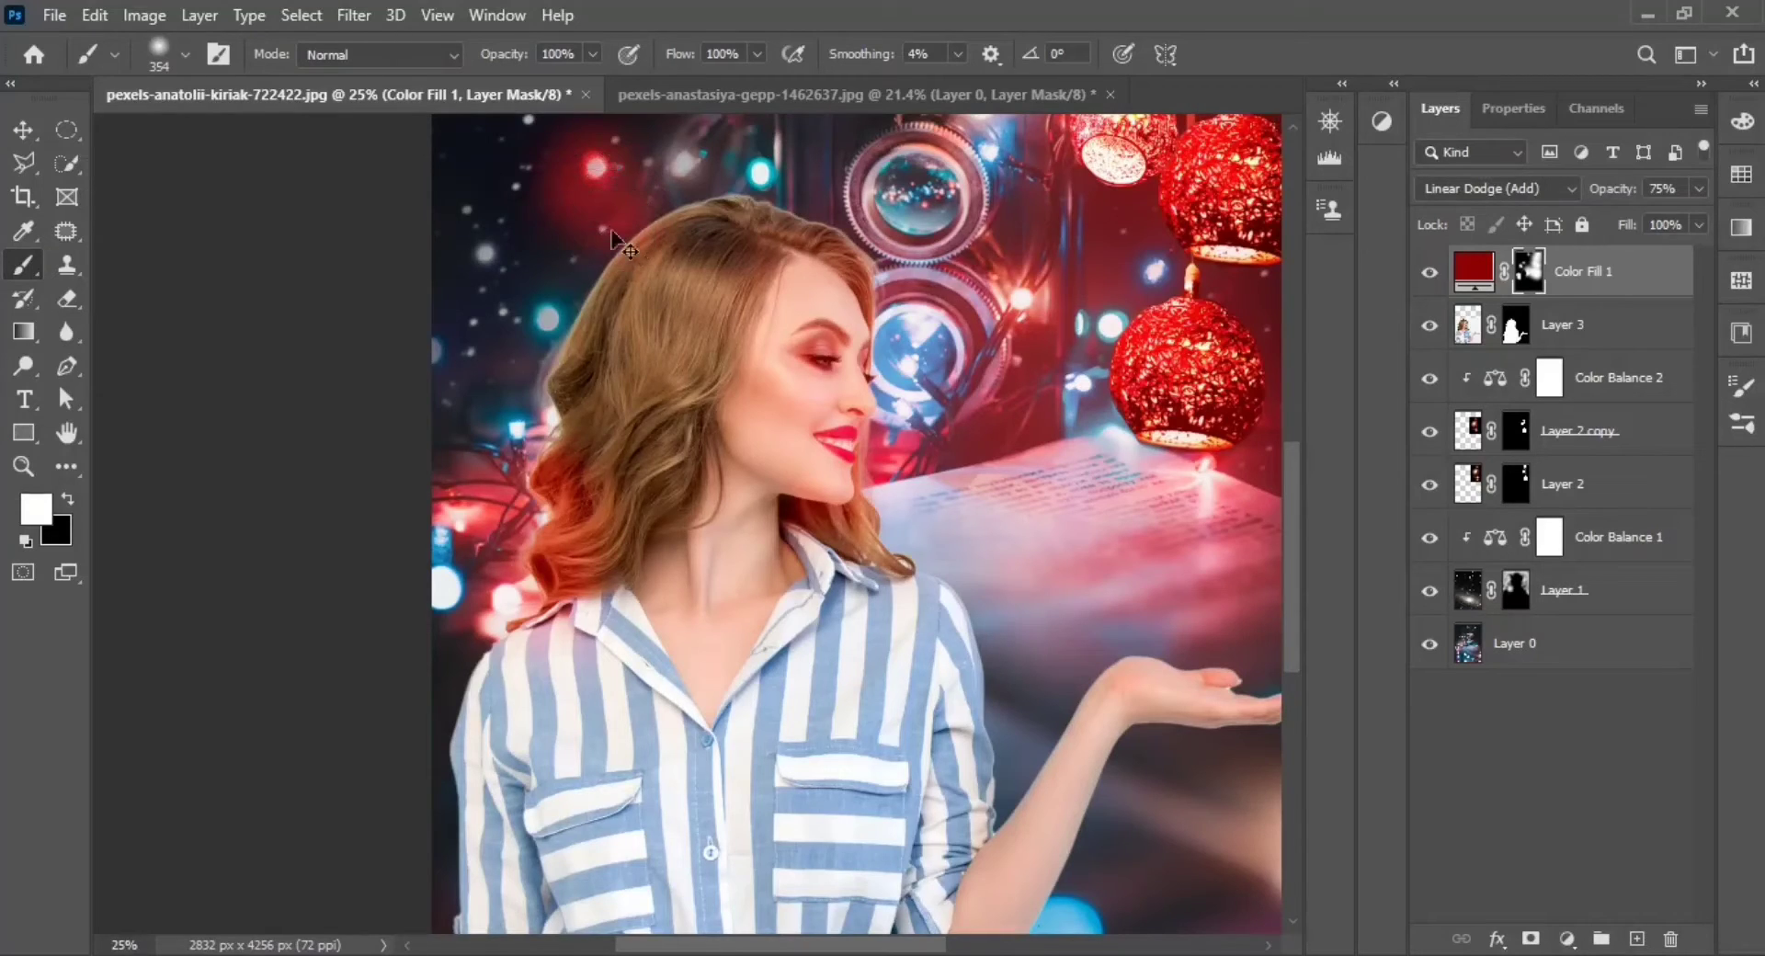
{"action": "left_click", "coordinate": [758, 53]}
{"action": "left_click", "coordinate": [591, 226]}
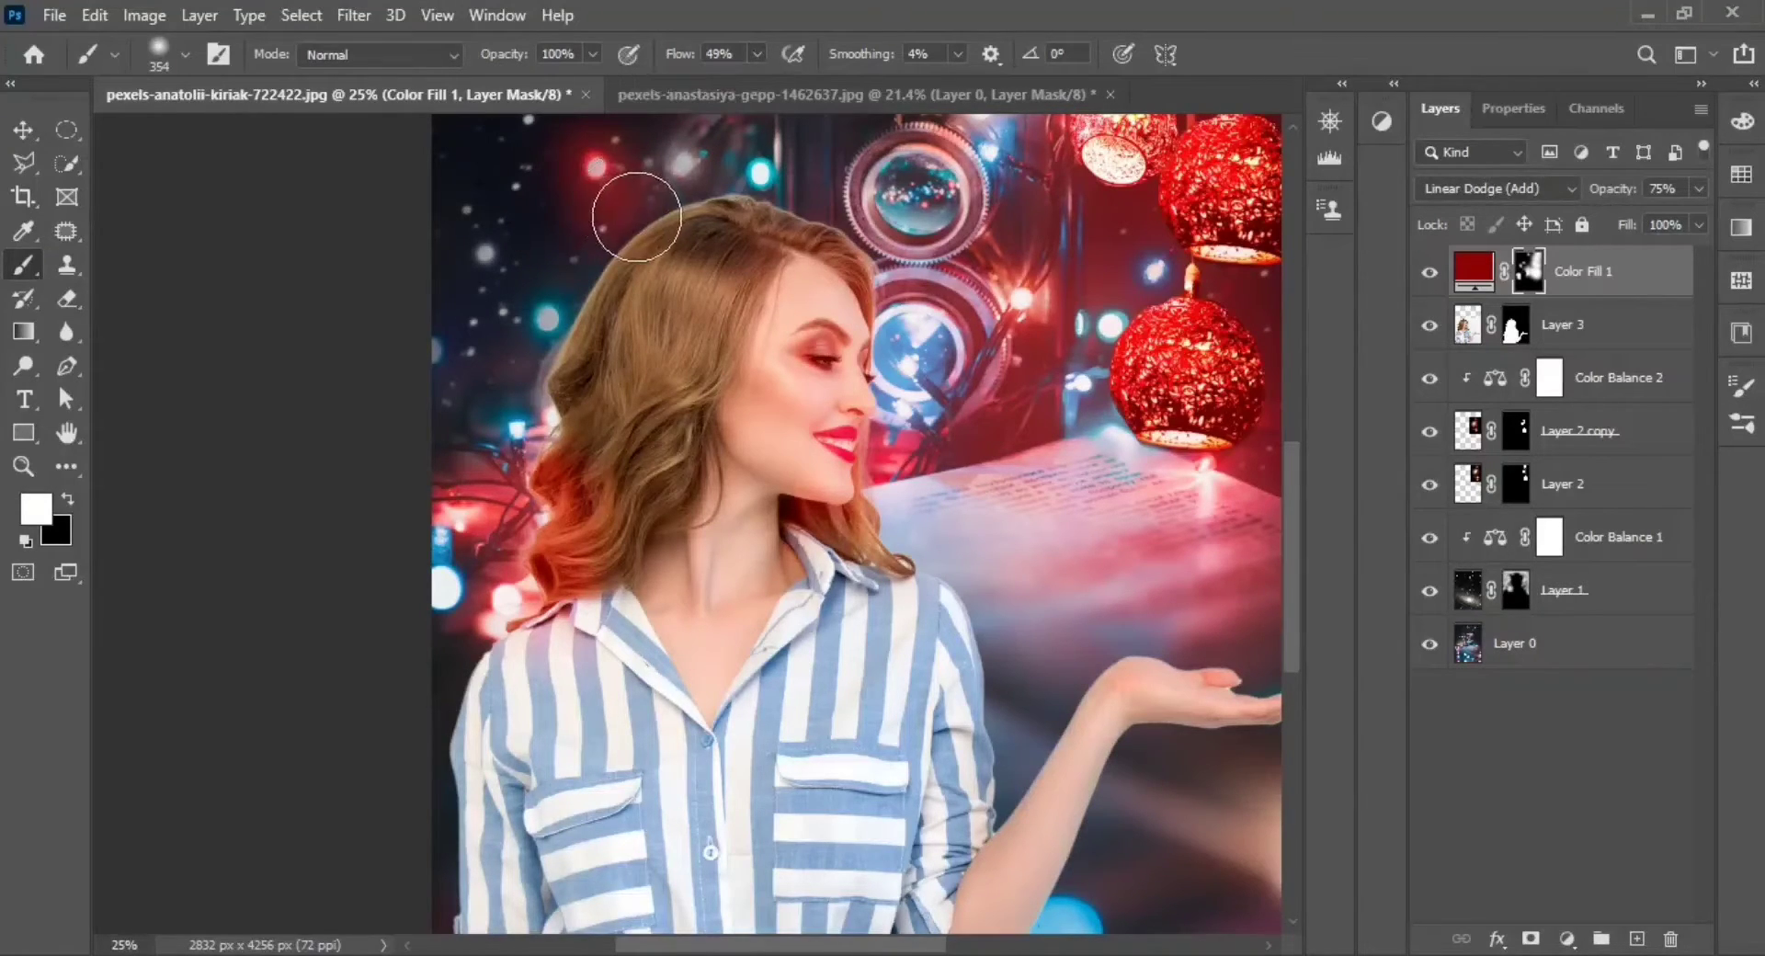
{"action": "scroll", "coordinate": [729, 546], "scroll_direction": "up", "scroll_amount": 3}
{"action": "scroll", "coordinate": [777, 461], "scroll_direction": "down", "scroll_amount": 2}
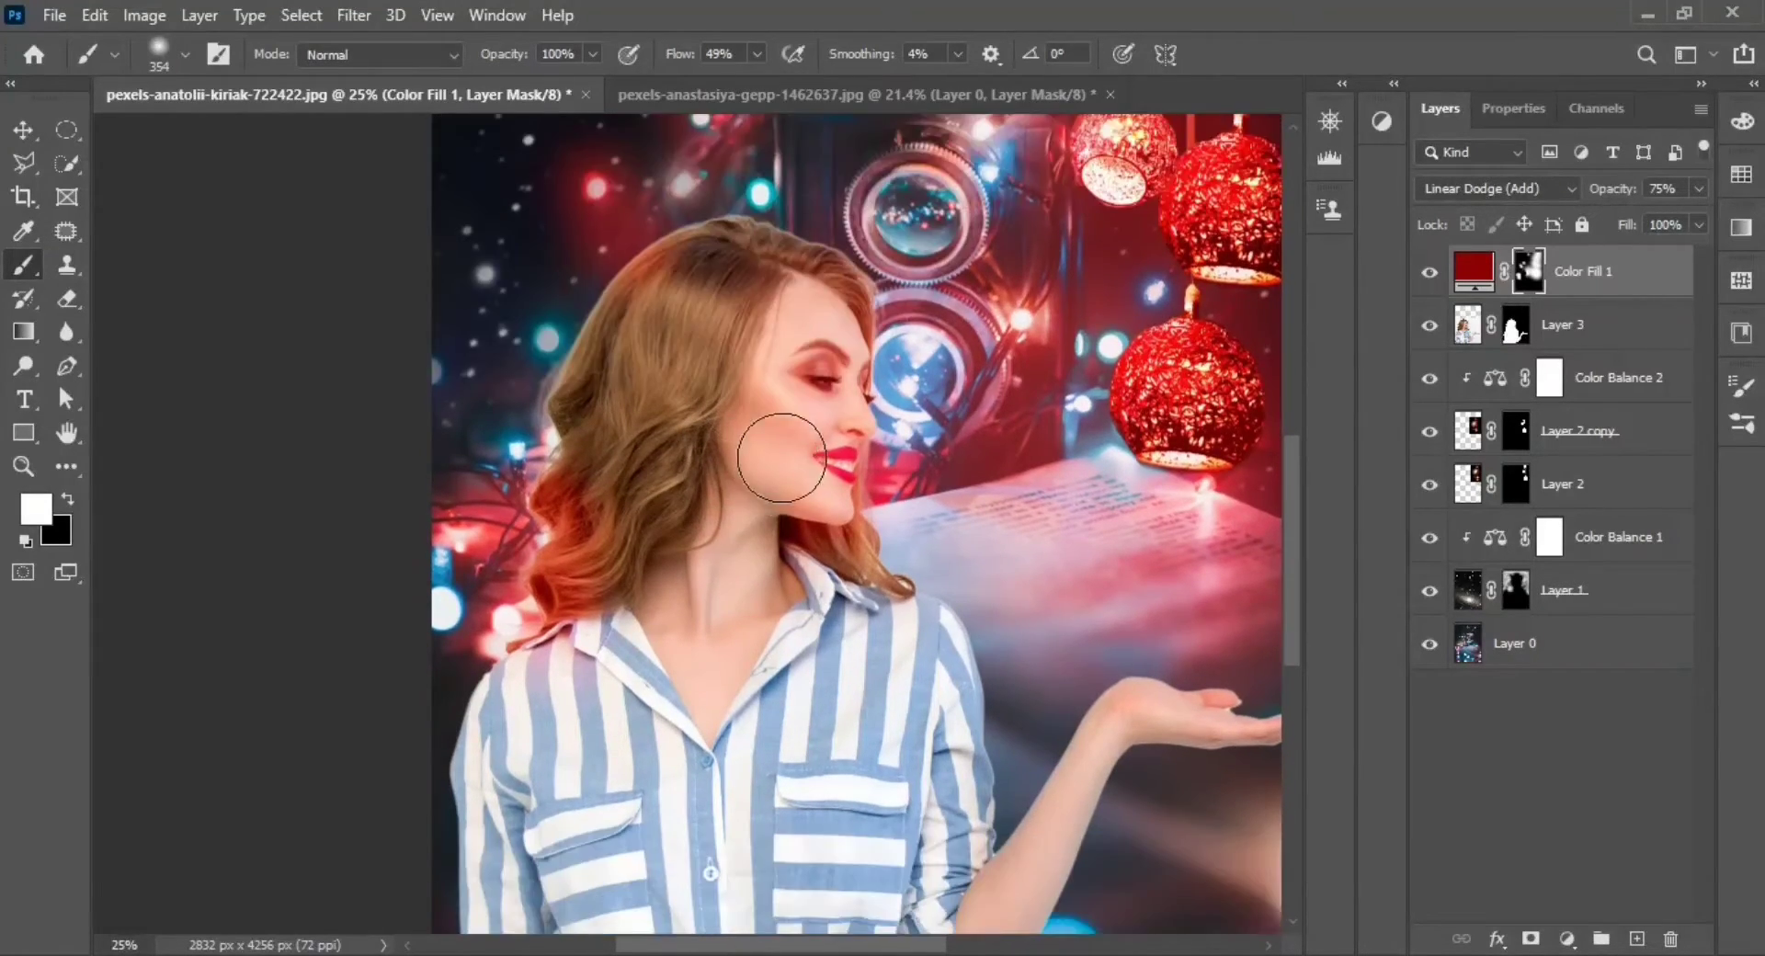
{"action": "scroll", "coordinate": [887, 423], "scroll_direction": "down", "scroll_amount": 3}
{"action": "scroll", "coordinate": [872, 432], "scroll_direction": "down", "scroll_amount": 5}
{"action": "scroll", "coordinate": [856, 580], "scroll_direction": "down", "scroll_amount": 7}
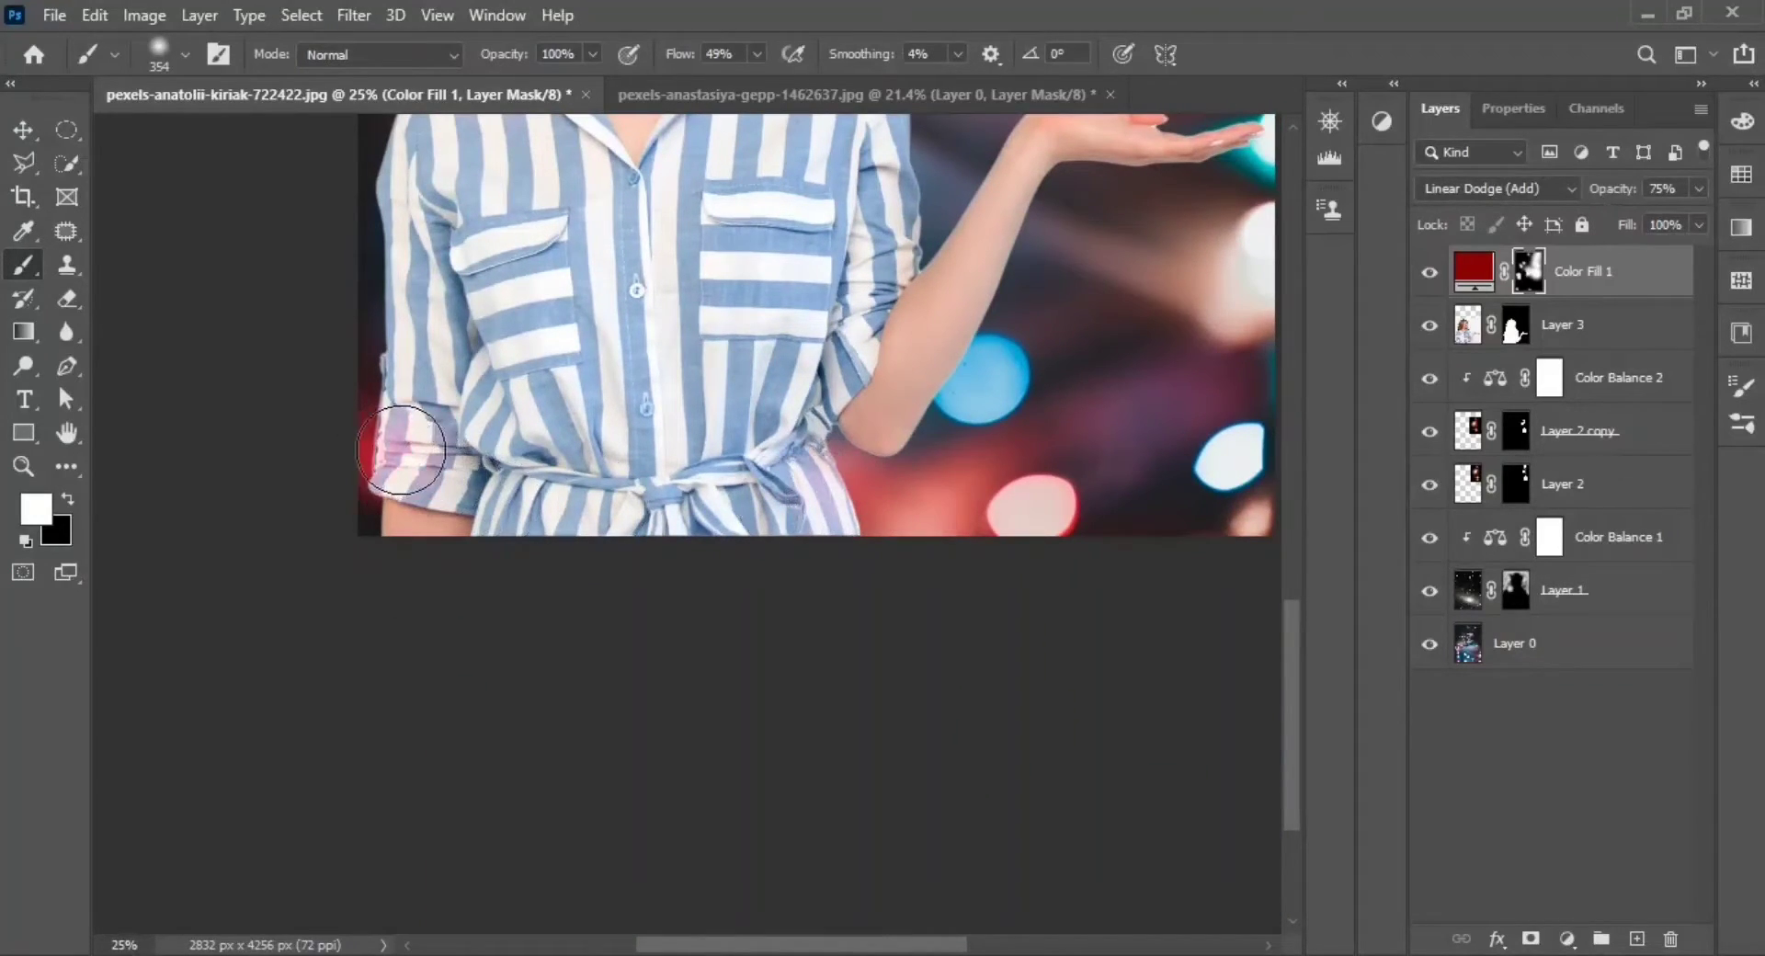
{"action": "scroll", "coordinate": [413, 451], "scroll_direction": "up", "scroll_amount": 7}
{"action": "scroll", "coordinate": [426, 450], "scroll_direction": "up", "scroll_amount": 1}
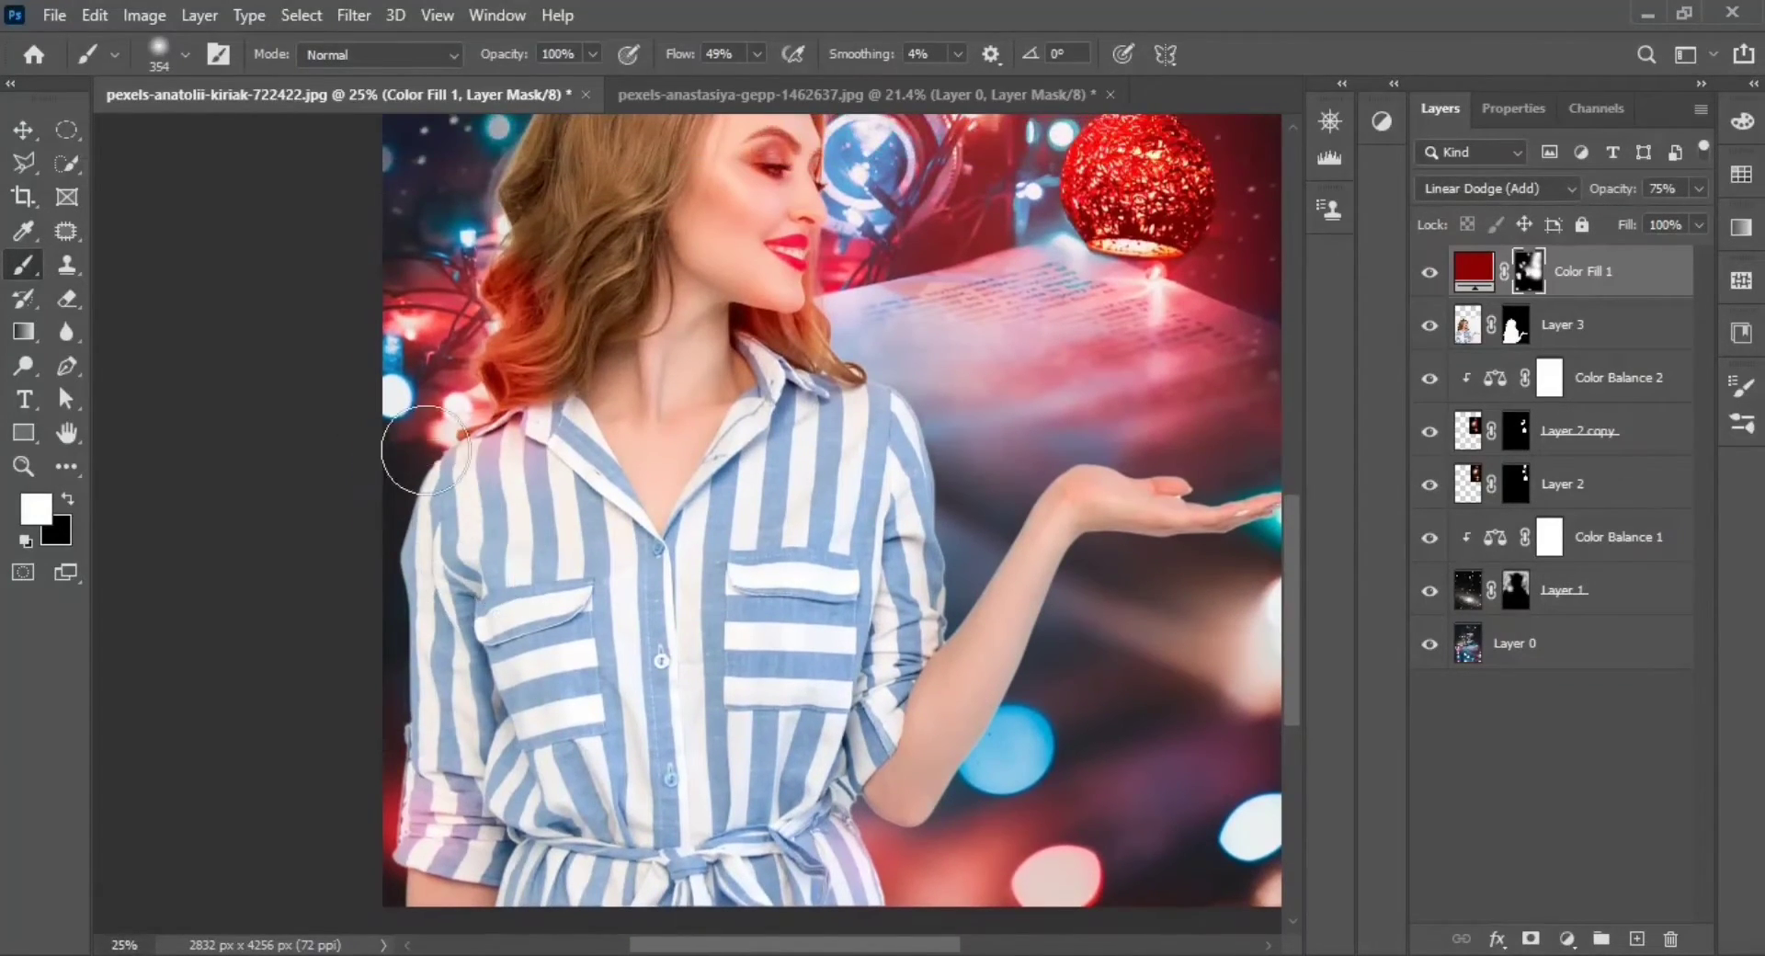
{"action": "left_click", "coordinate": [22, 468]}
{"action": "left_click", "coordinate": [656, 589], "text": "alt"}
{"action": "left_click", "coordinate": [656, 589], "text": "alt"}
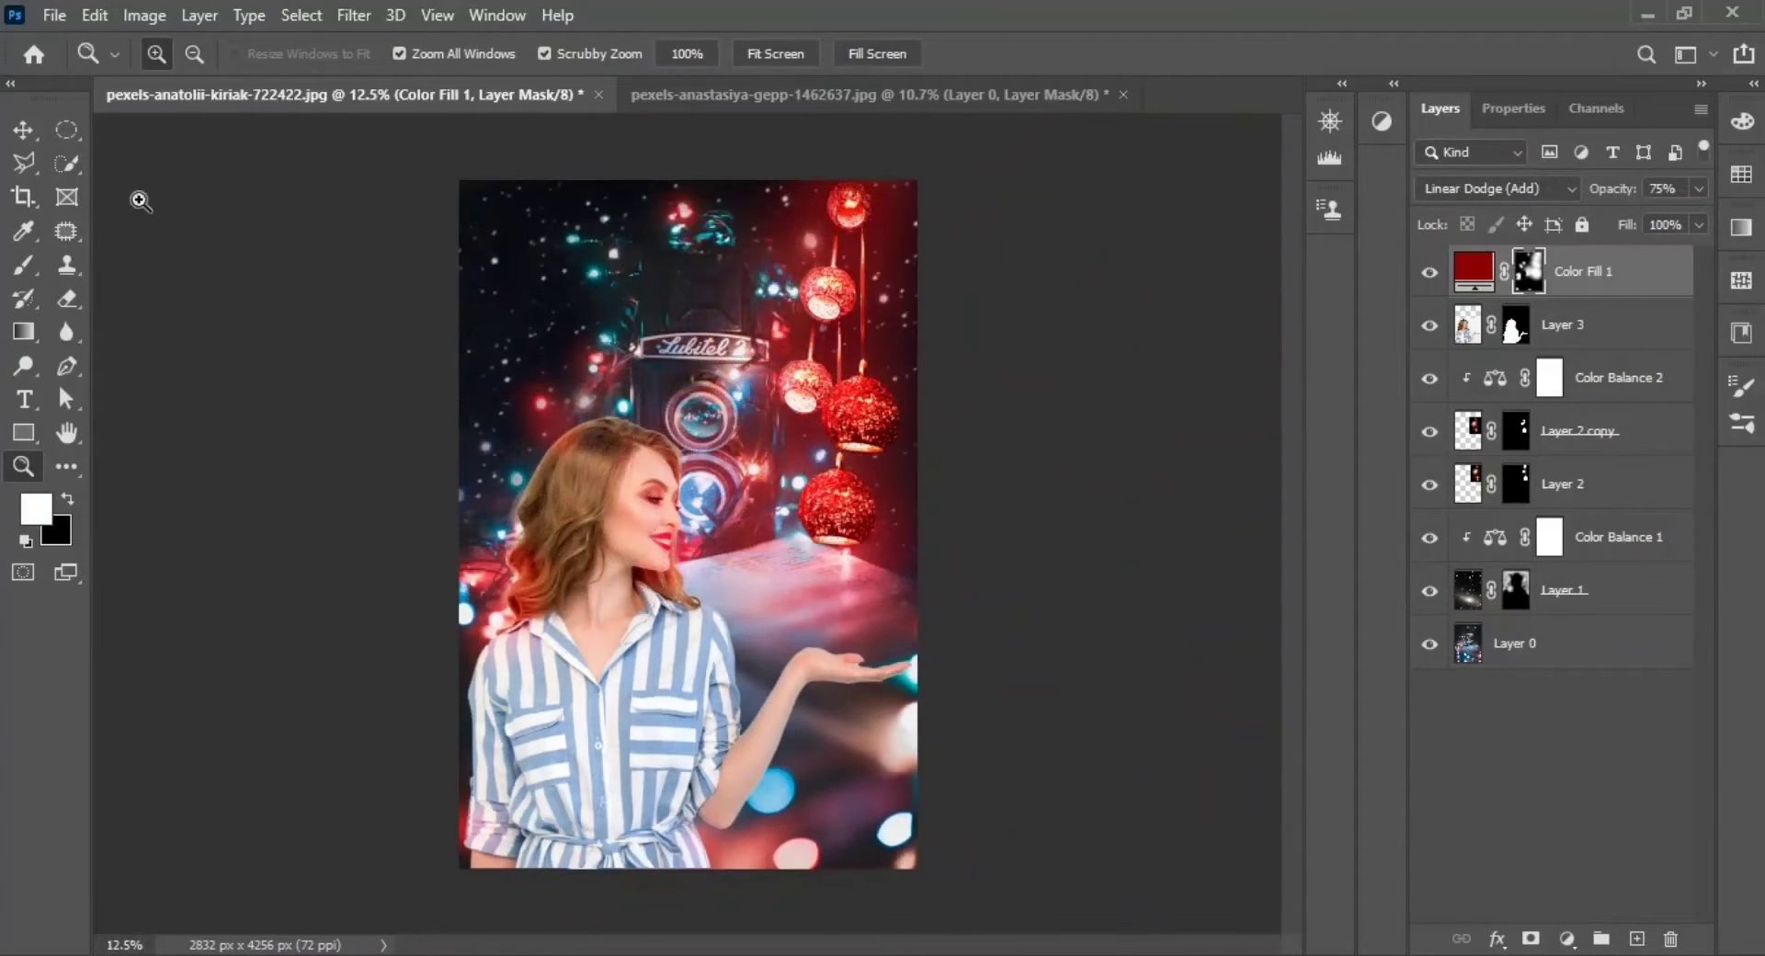
Add a blue Solid Color fill layer set to Linear Dodge (Add)
{"action": "key", "text": "v"}
{"action": "left_click", "coordinate": [1568, 939]}
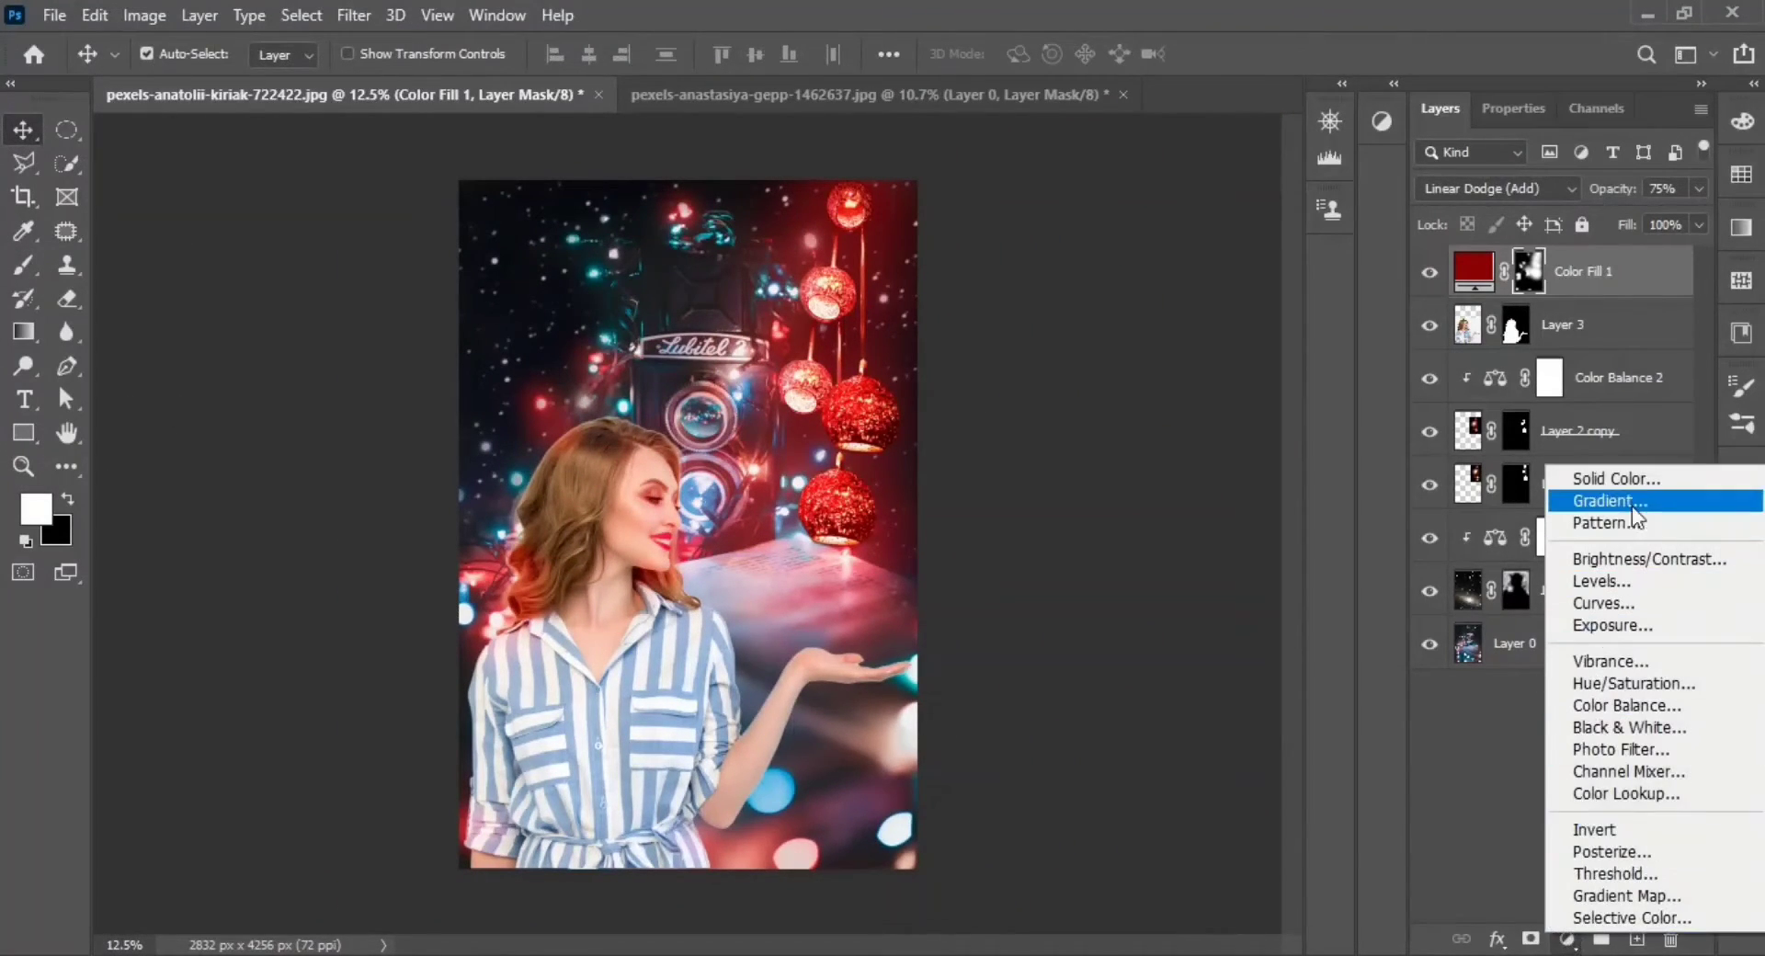
{"action": "left_click", "coordinate": [1604, 469]}
{"action": "key", "text": "Return"}
{"action": "left_click", "coordinate": [1513, 108]}
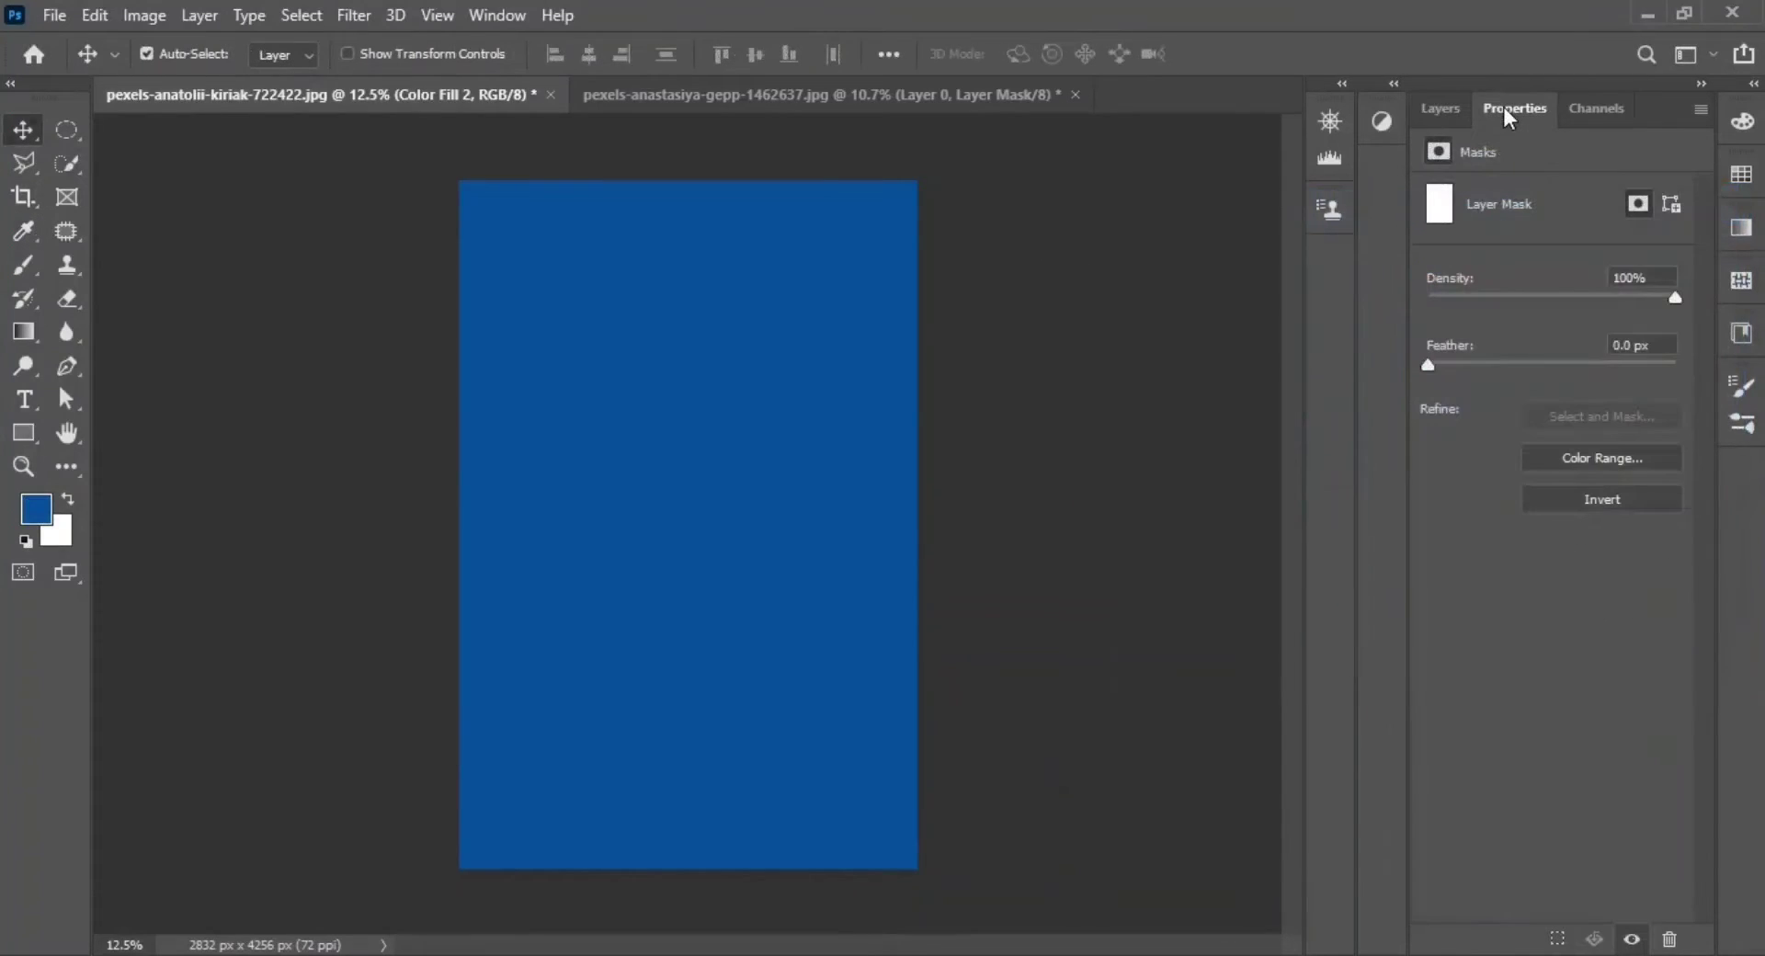
{"action": "left_click", "coordinate": [1440, 108]}
{"action": "left_click", "coordinate": [1497, 188]}
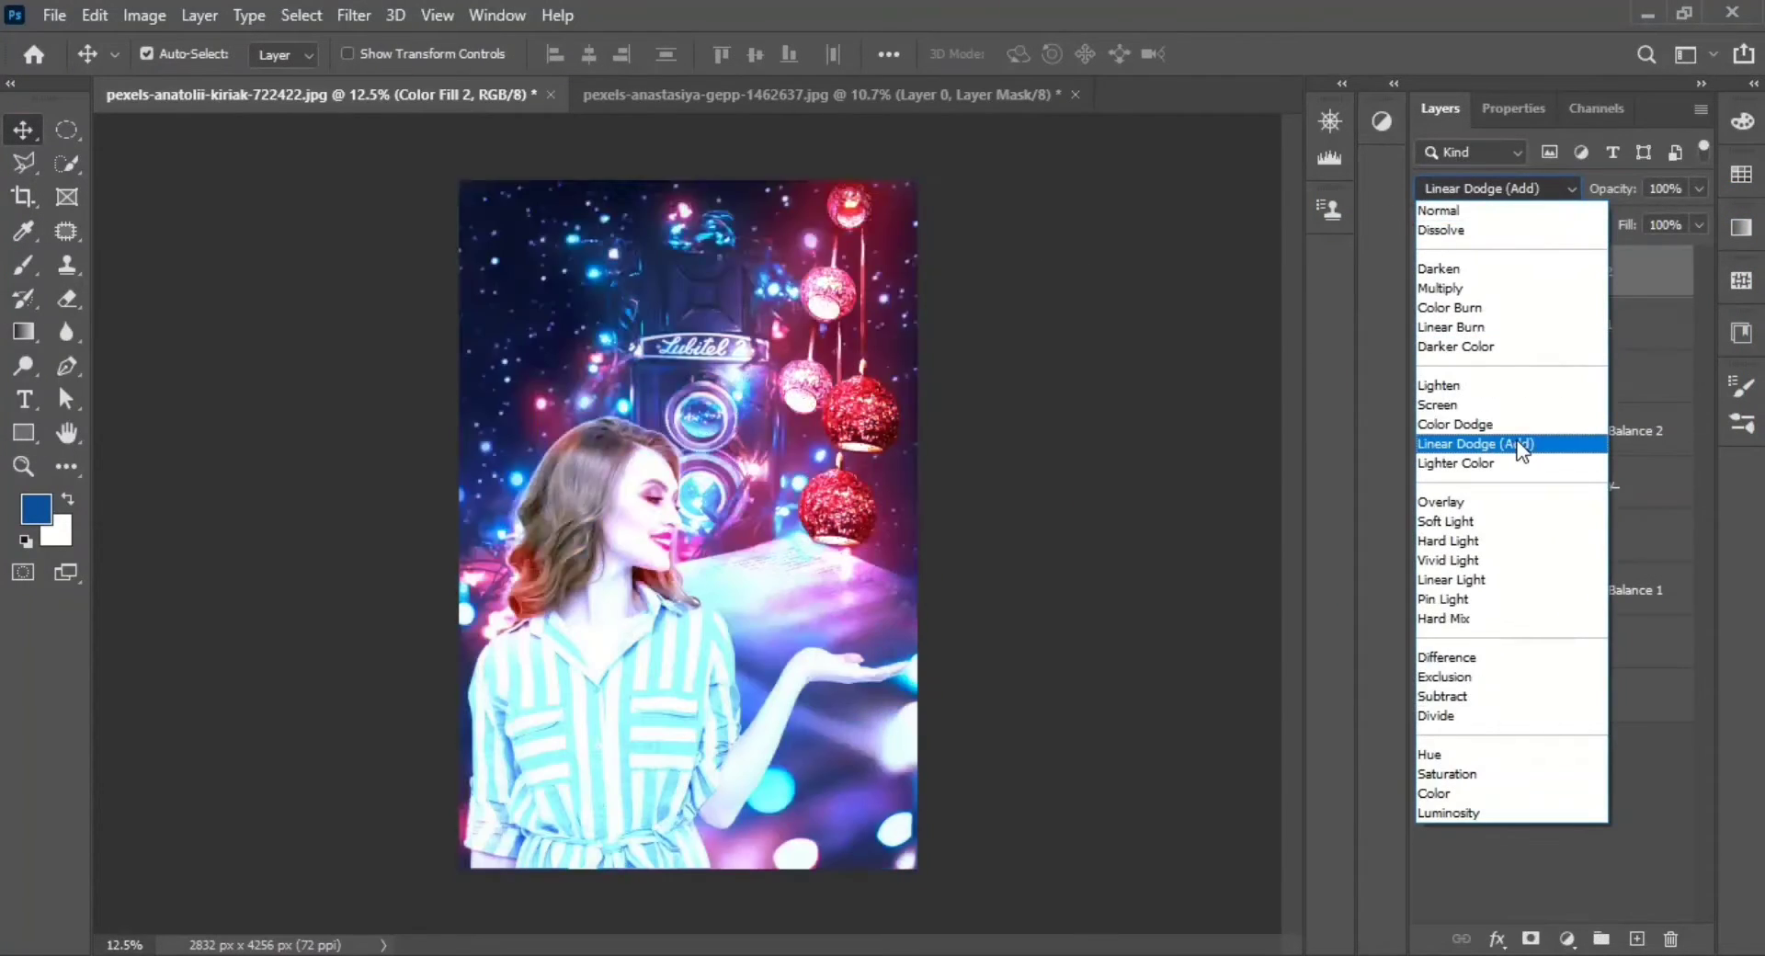
{"action": "left_click", "coordinate": [1434, 444]}
Invert the Color Fill 2 mask to black and zoom into the upper image
{"action": "left_click", "coordinate": [1528, 276]}
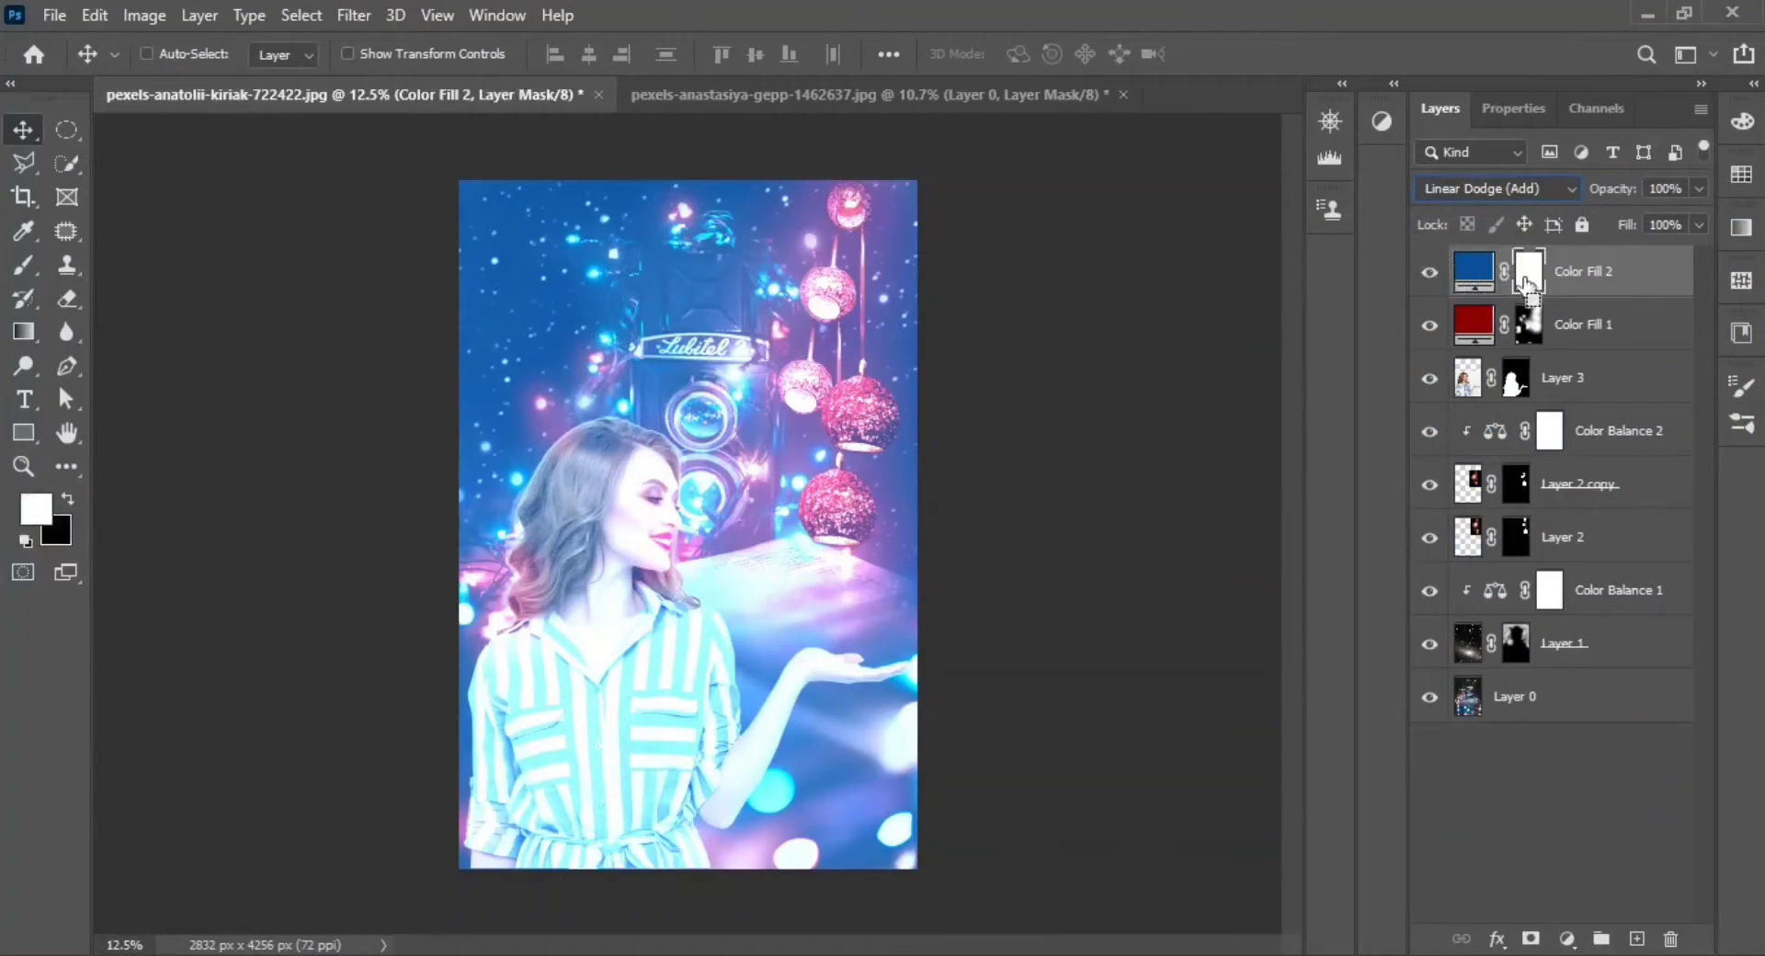
{"action": "key", "text": "ctrl+i"}
{"action": "left_click", "coordinate": [23, 466]}
{"action": "left_click", "coordinate": [607, 487]}
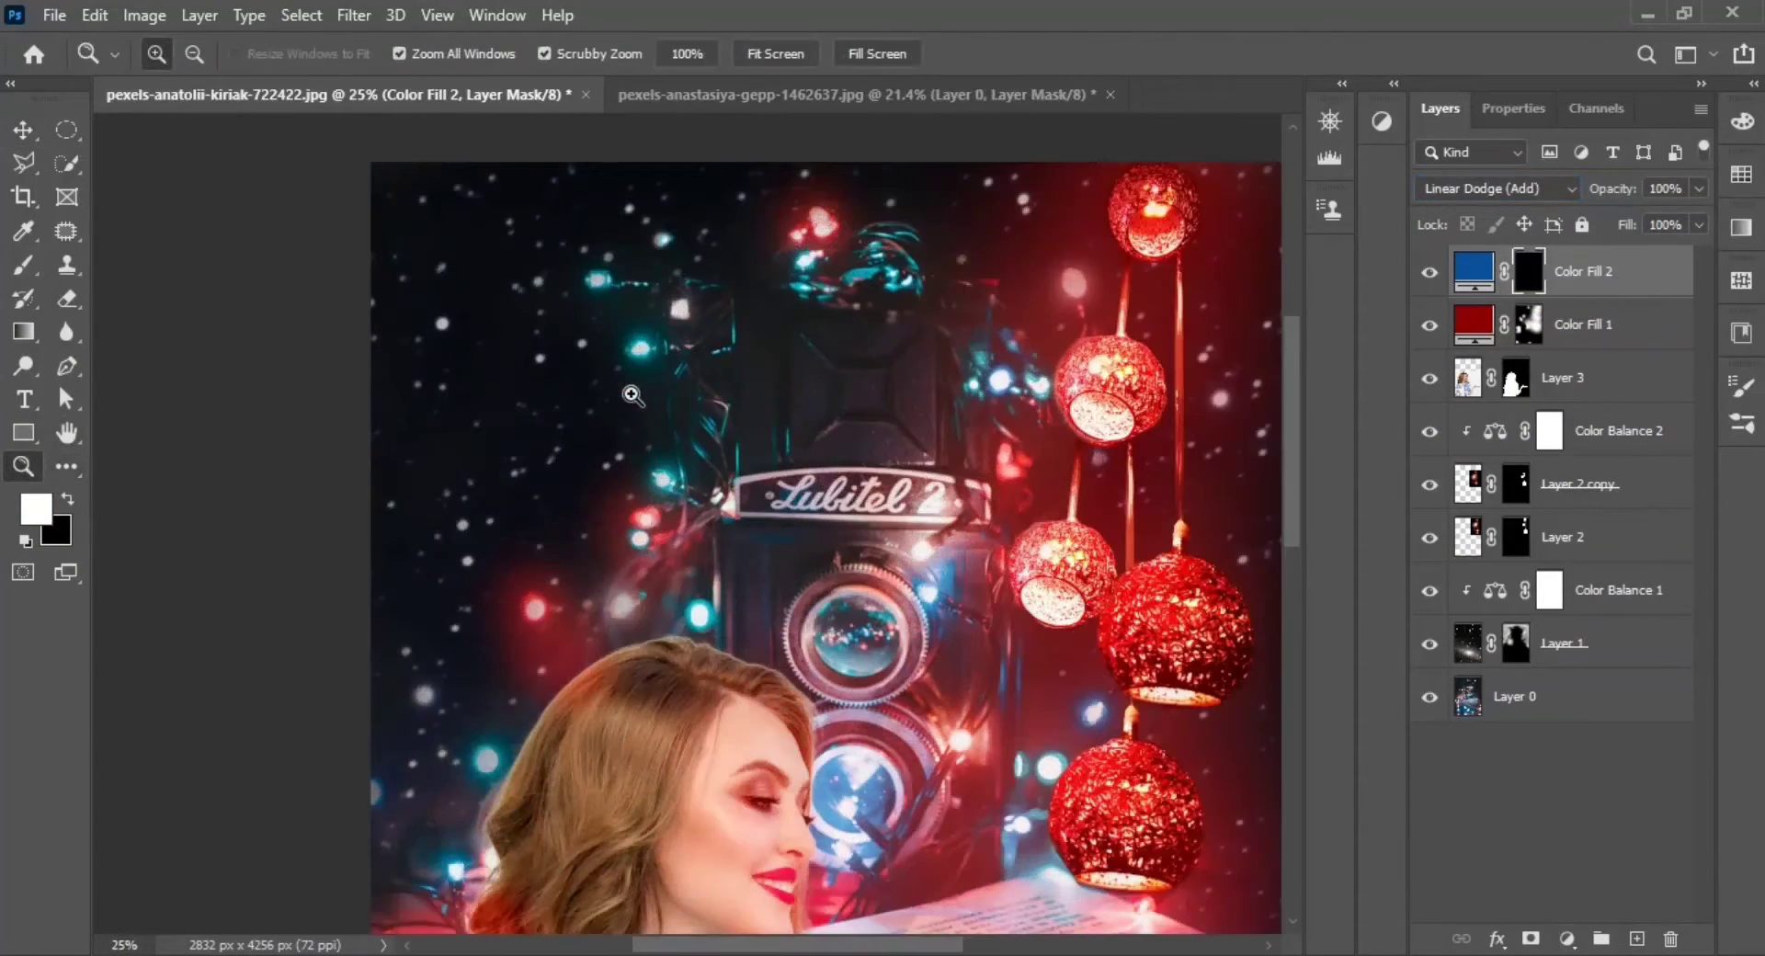
Sample teal light colours in the fill's colour settings, keep the blue, and reselect its mask
{"action": "left_click", "coordinate": [1462, 280]}
{"action": "double_click", "coordinate": [1461, 281]}
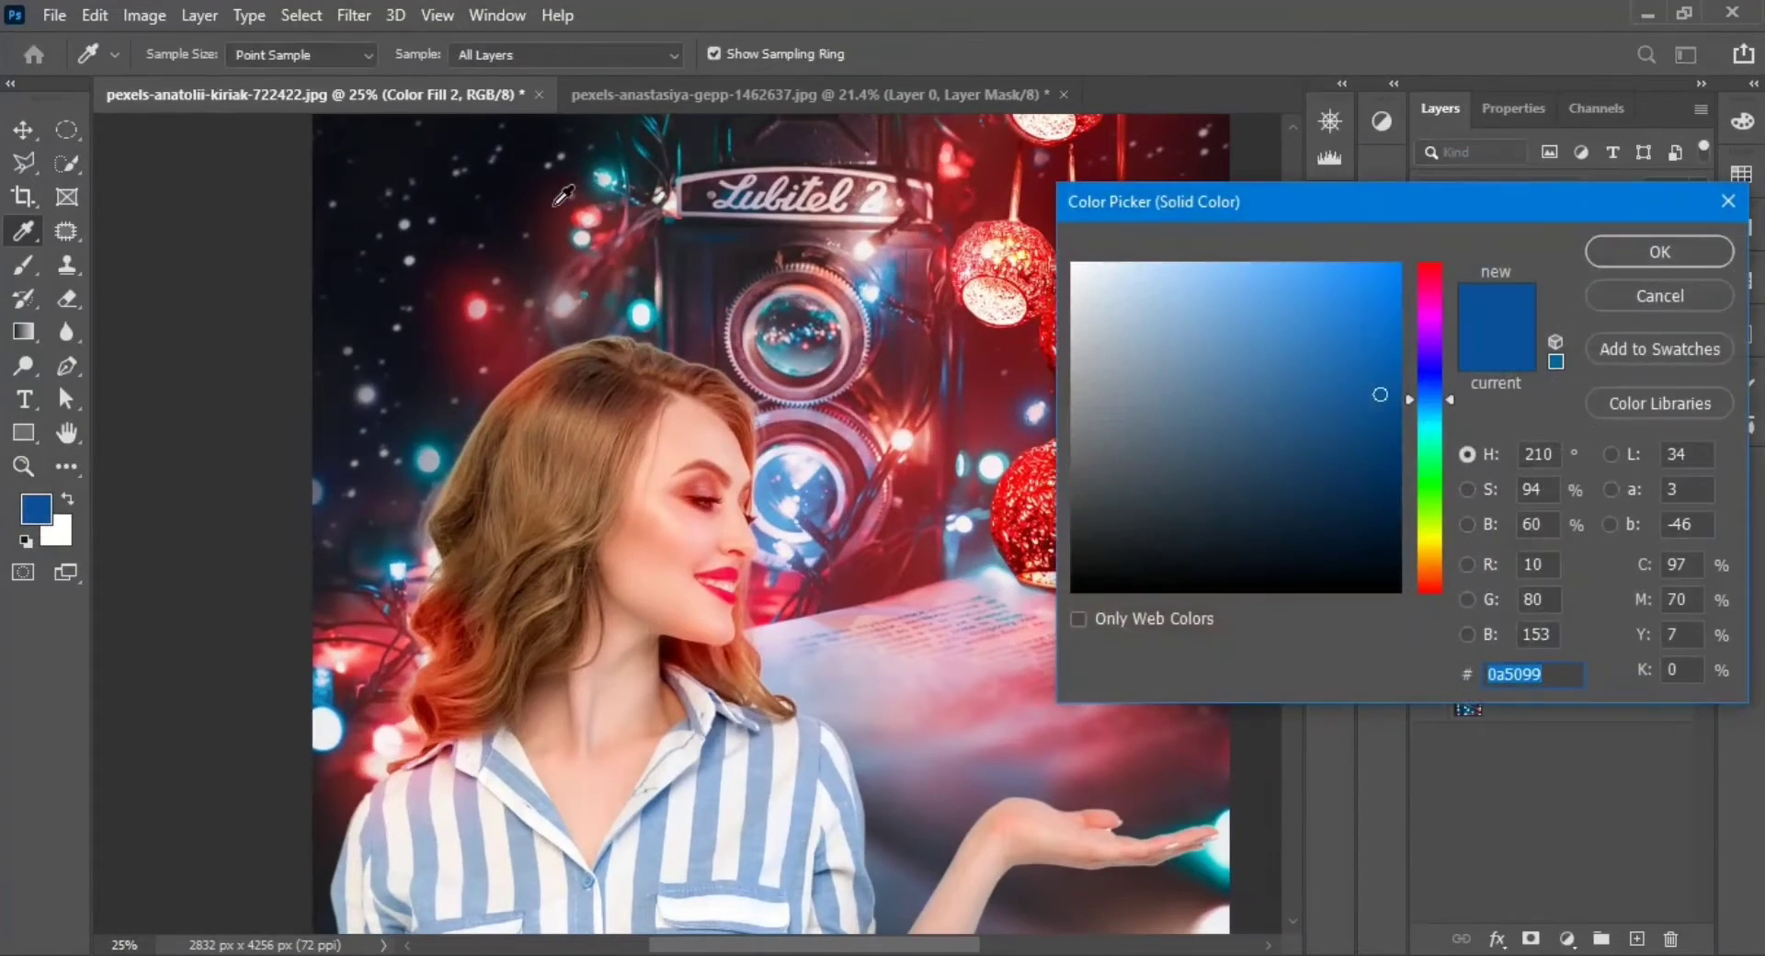
{"action": "left_click", "coordinate": [606, 171]}
{"action": "left_click", "coordinate": [606, 171]}
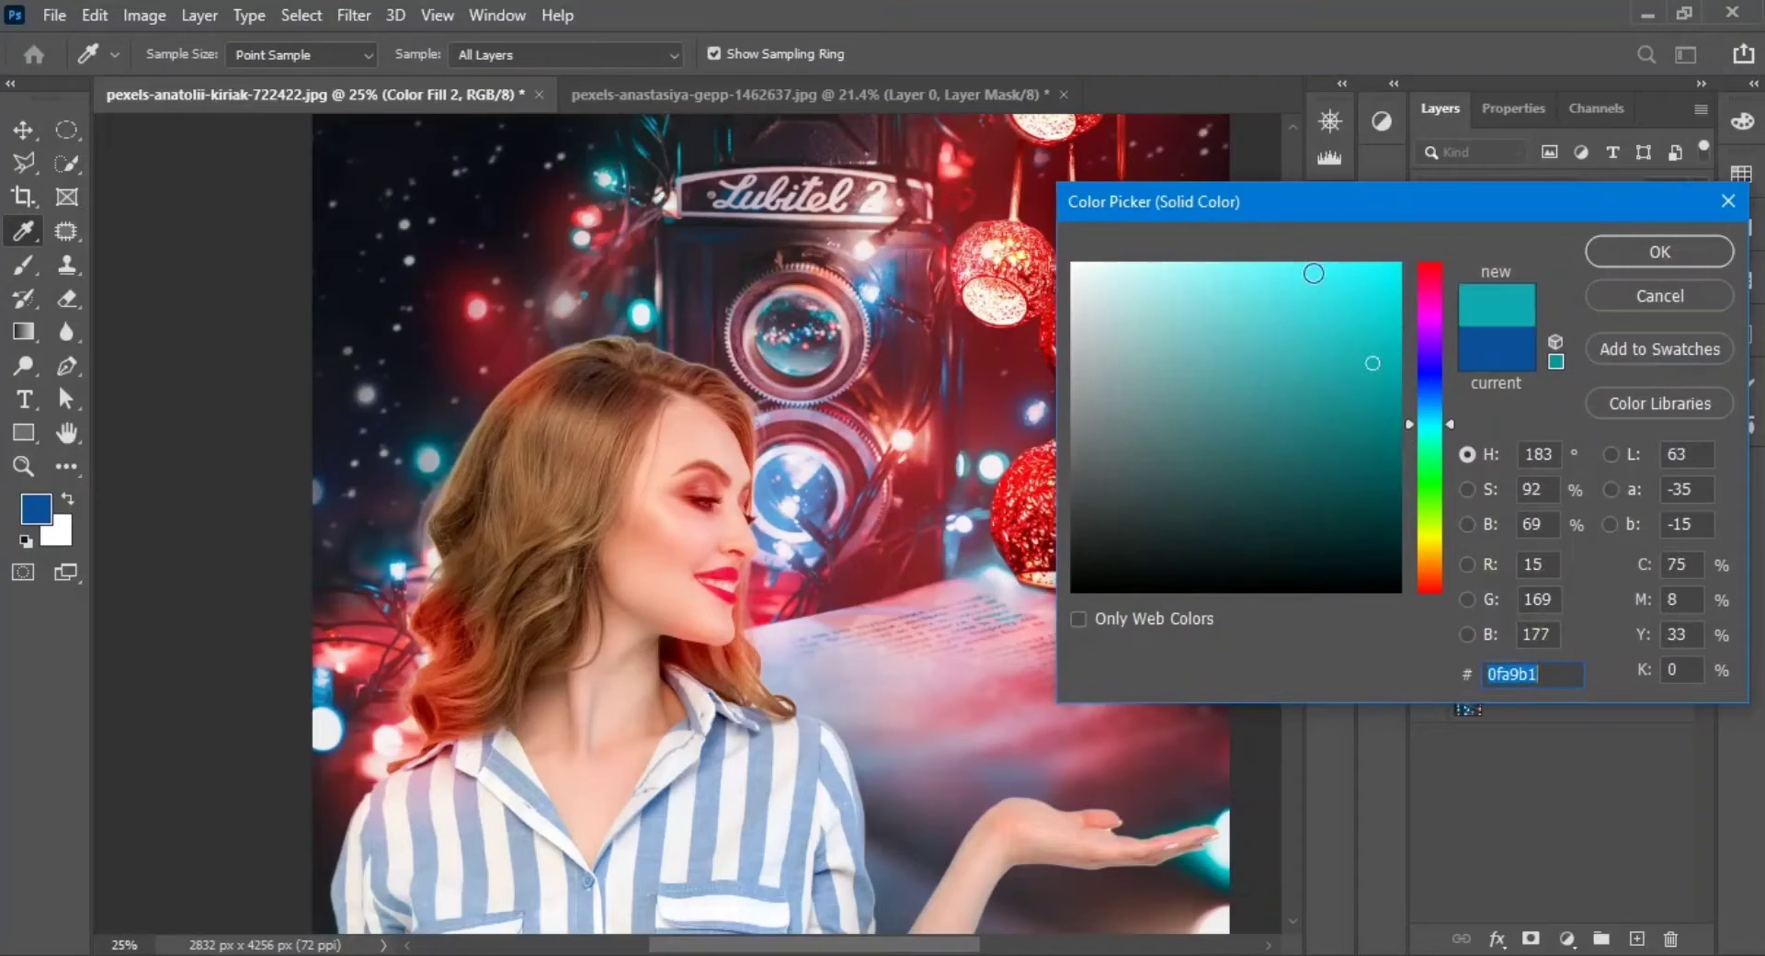
{"action": "left_click", "coordinate": [1659, 295]}
{"action": "left_click", "coordinate": [1527, 274]}
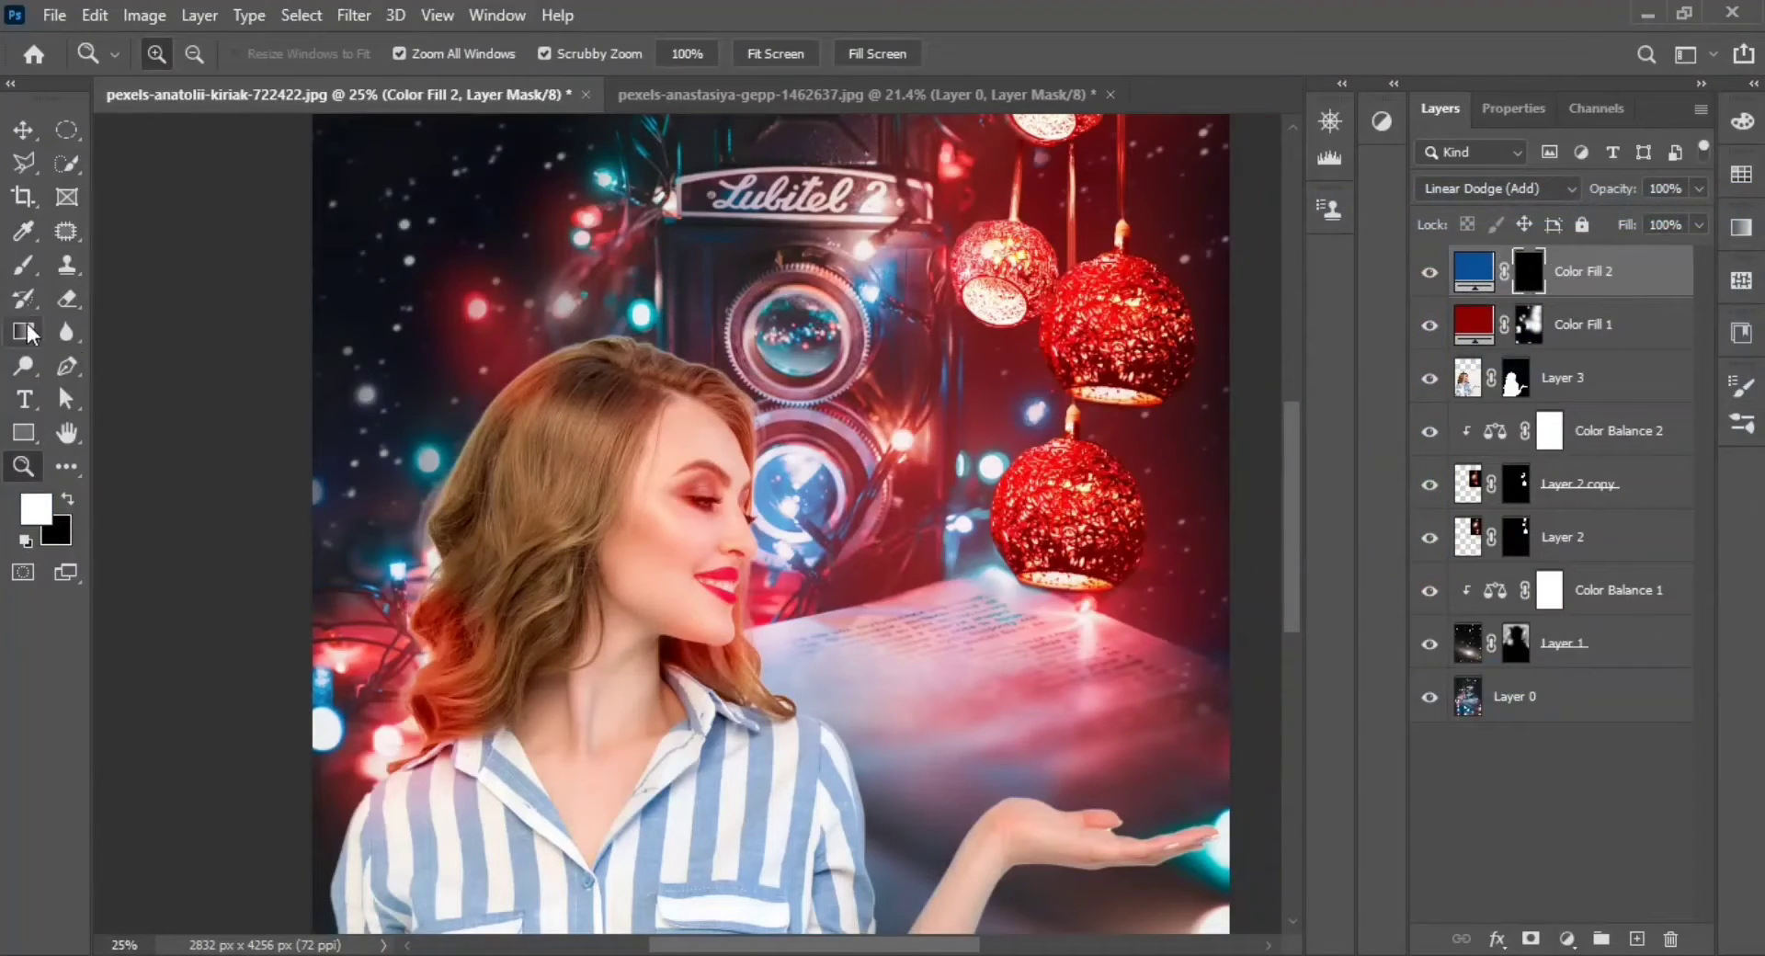
Paint blue glow on the Color Fill 2 mask along the hair edge, face and neck
{"action": "key", "text": "b"}
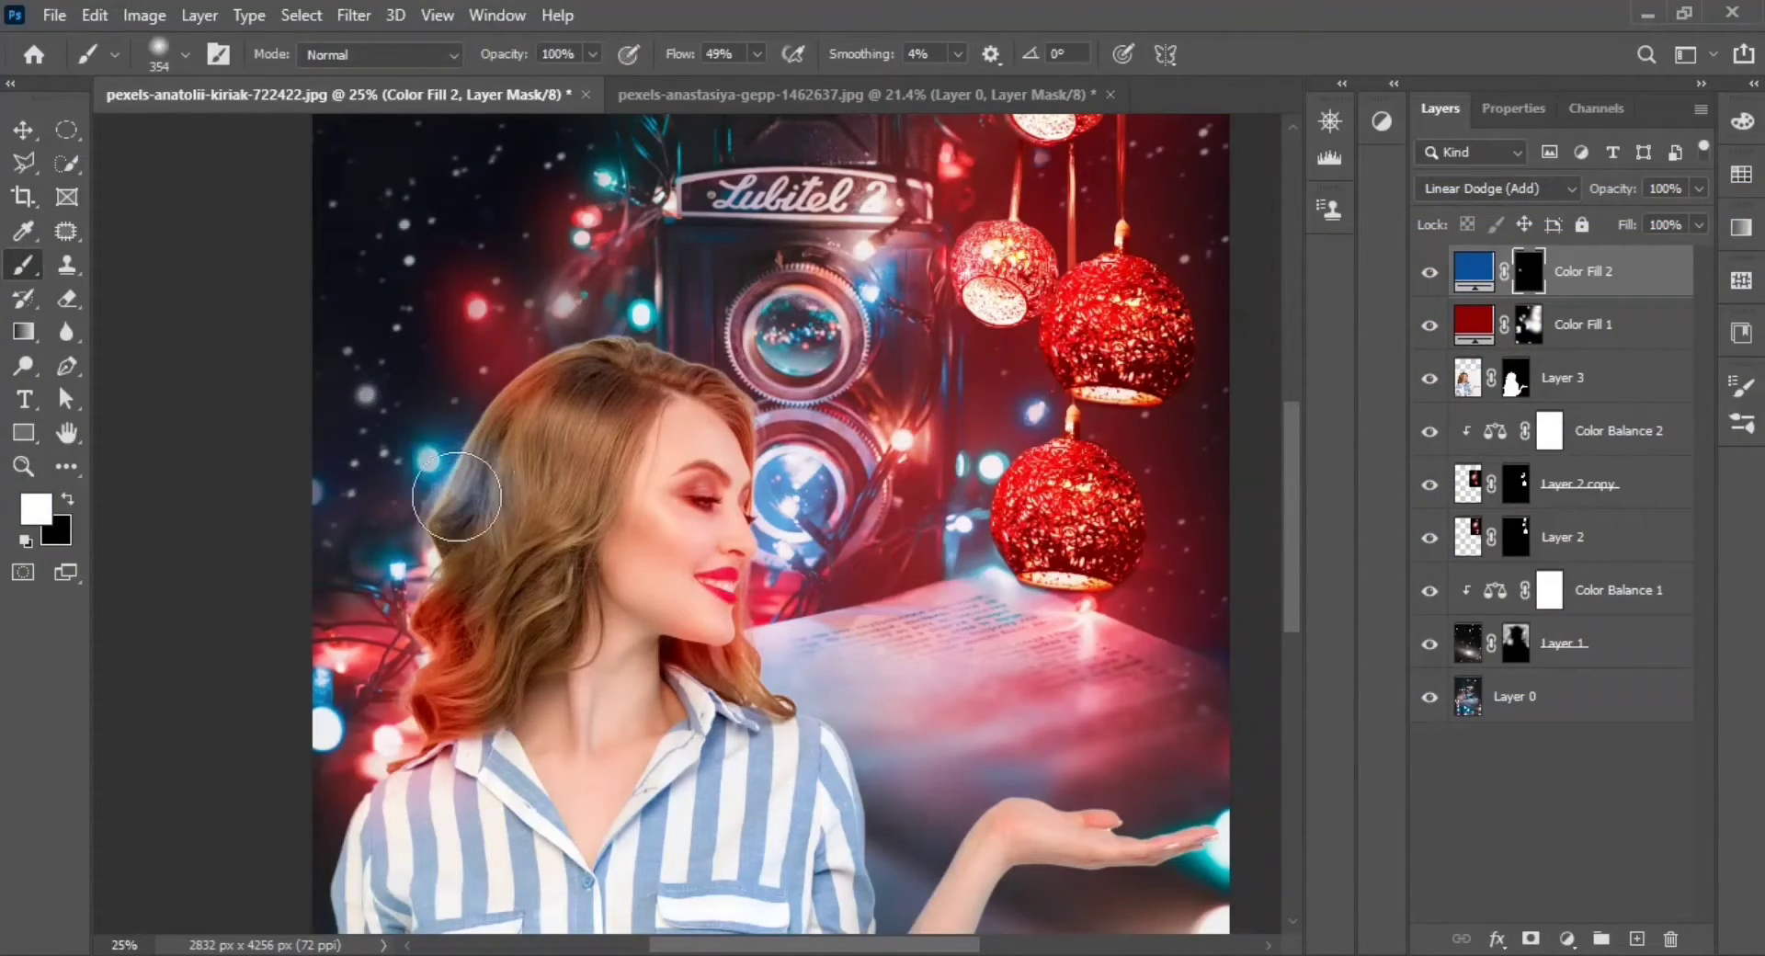
{"action": "mouse_move", "coordinate": [457, 496]}
{"action": "left_mouse_down"}
{"action": "mouse_move", "coordinate": [339, 501]}
{"action": "mouse_move", "coordinate": [464, 579]}
{"action": "left_mouse_up"}
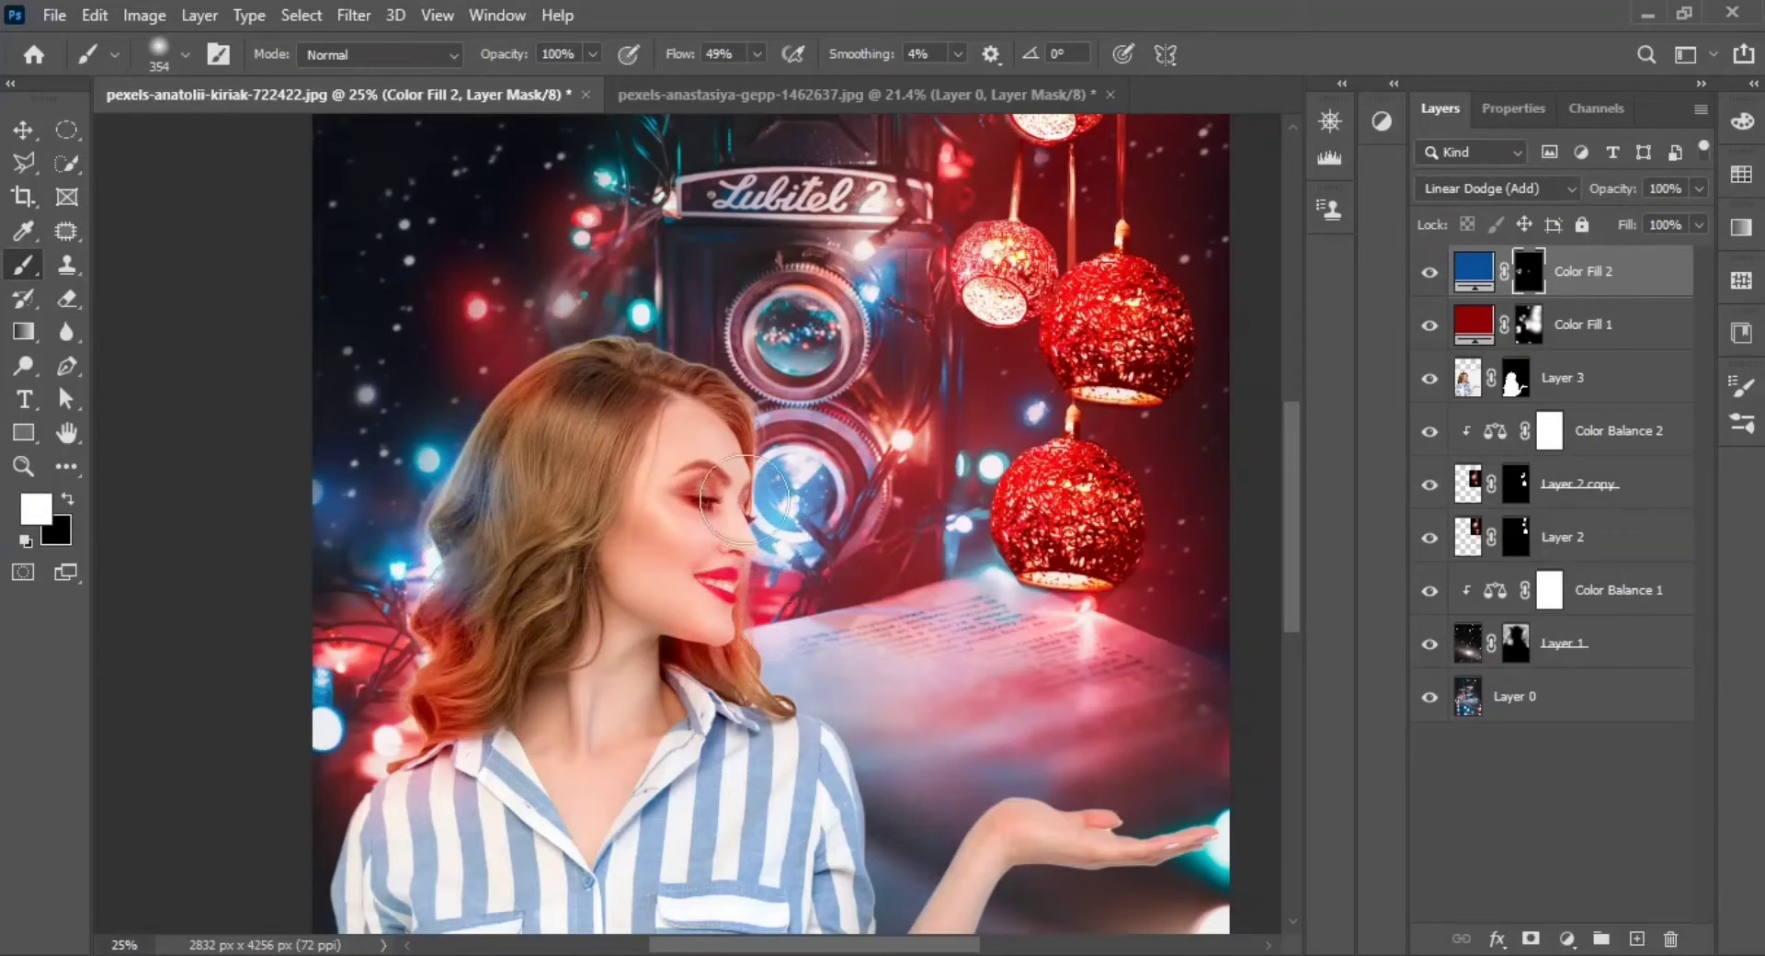
{"action": "mouse_move", "coordinate": [744, 504]}
{"action": "left_mouse_down"}
{"action": "mouse_move", "coordinate": [808, 588]}
{"action": "mouse_move", "coordinate": [657, 359]}
{"action": "left_mouse_up"}
{"action": "mouse_move", "coordinate": [671, 432]}
{"action": "left_mouse_down"}
{"action": "mouse_move", "coordinate": [632, 452]}
{"action": "mouse_move", "coordinate": [610, 551]}
{"action": "mouse_move", "coordinate": [543, 622]}
{"action": "left_mouse_up"}
{"action": "scroll", "coordinate": [633, 452], "scroll_direction": "down", "scroll_amount": 5}
{"action": "scroll", "coordinate": [632, 453], "scroll_direction": "right", "scroll_amount": 3}
{"action": "scroll", "coordinate": [625, 459], "scroll_direction": "down", "scroll_amount": 3}
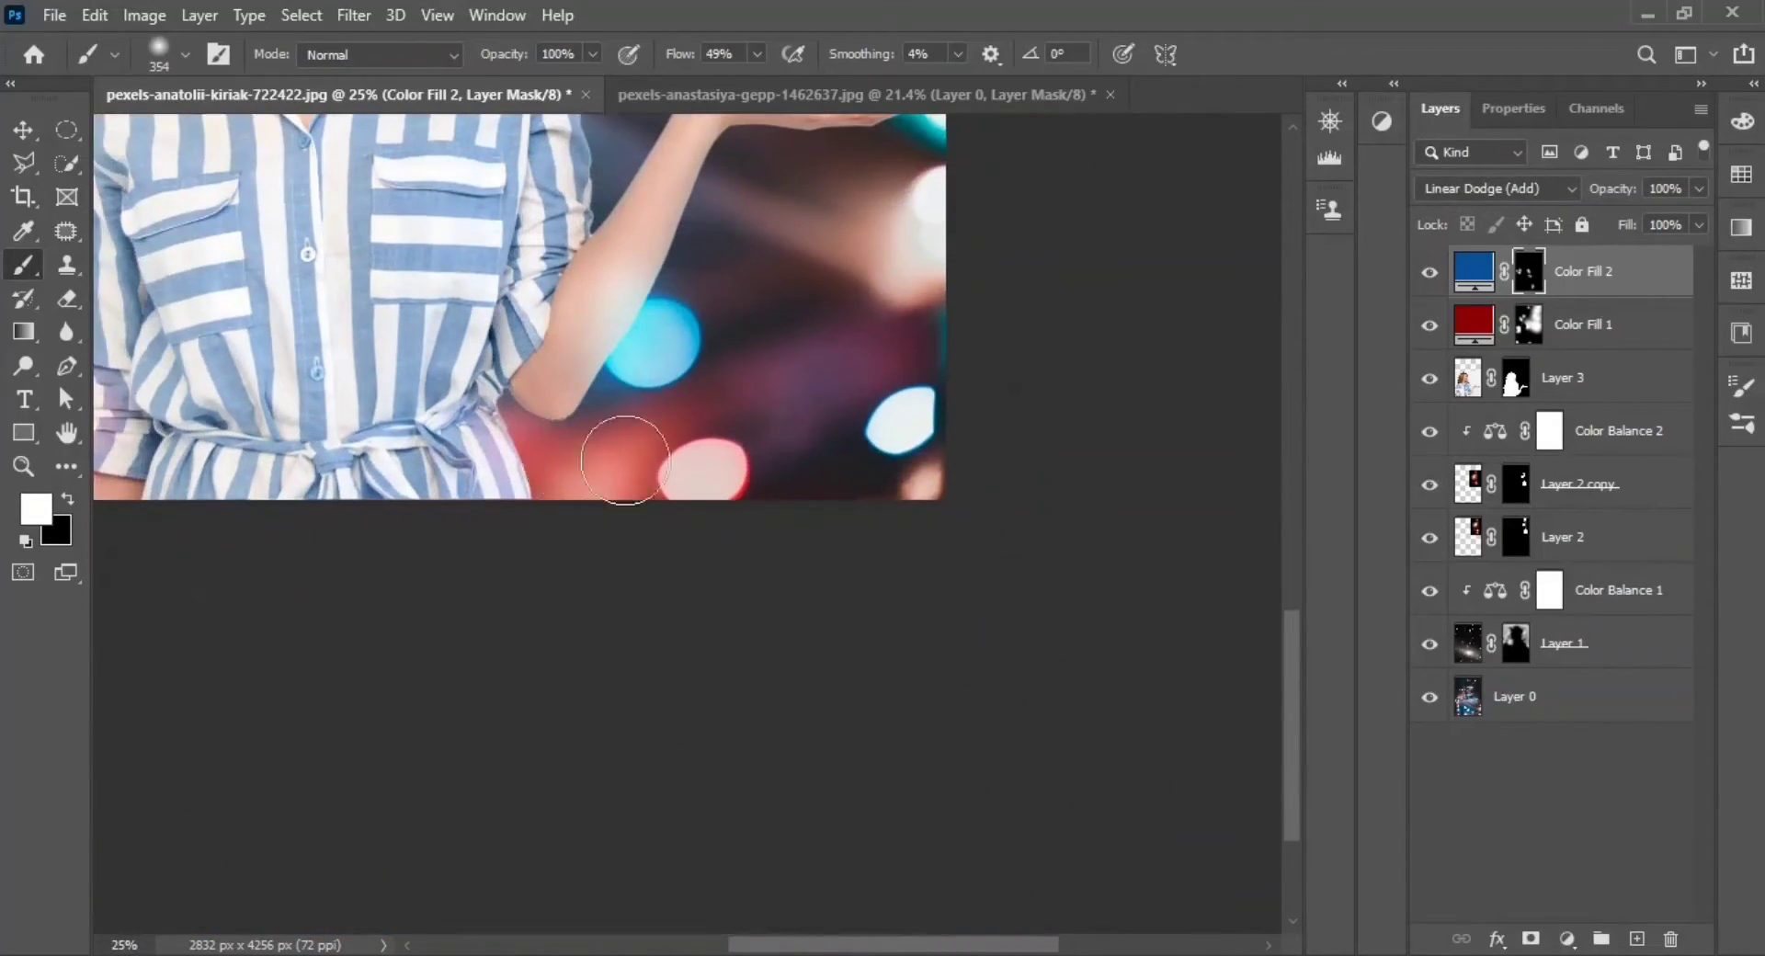
{"action": "scroll", "coordinate": [898, 445], "scroll_direction": "up", "scroll_amount": 3}
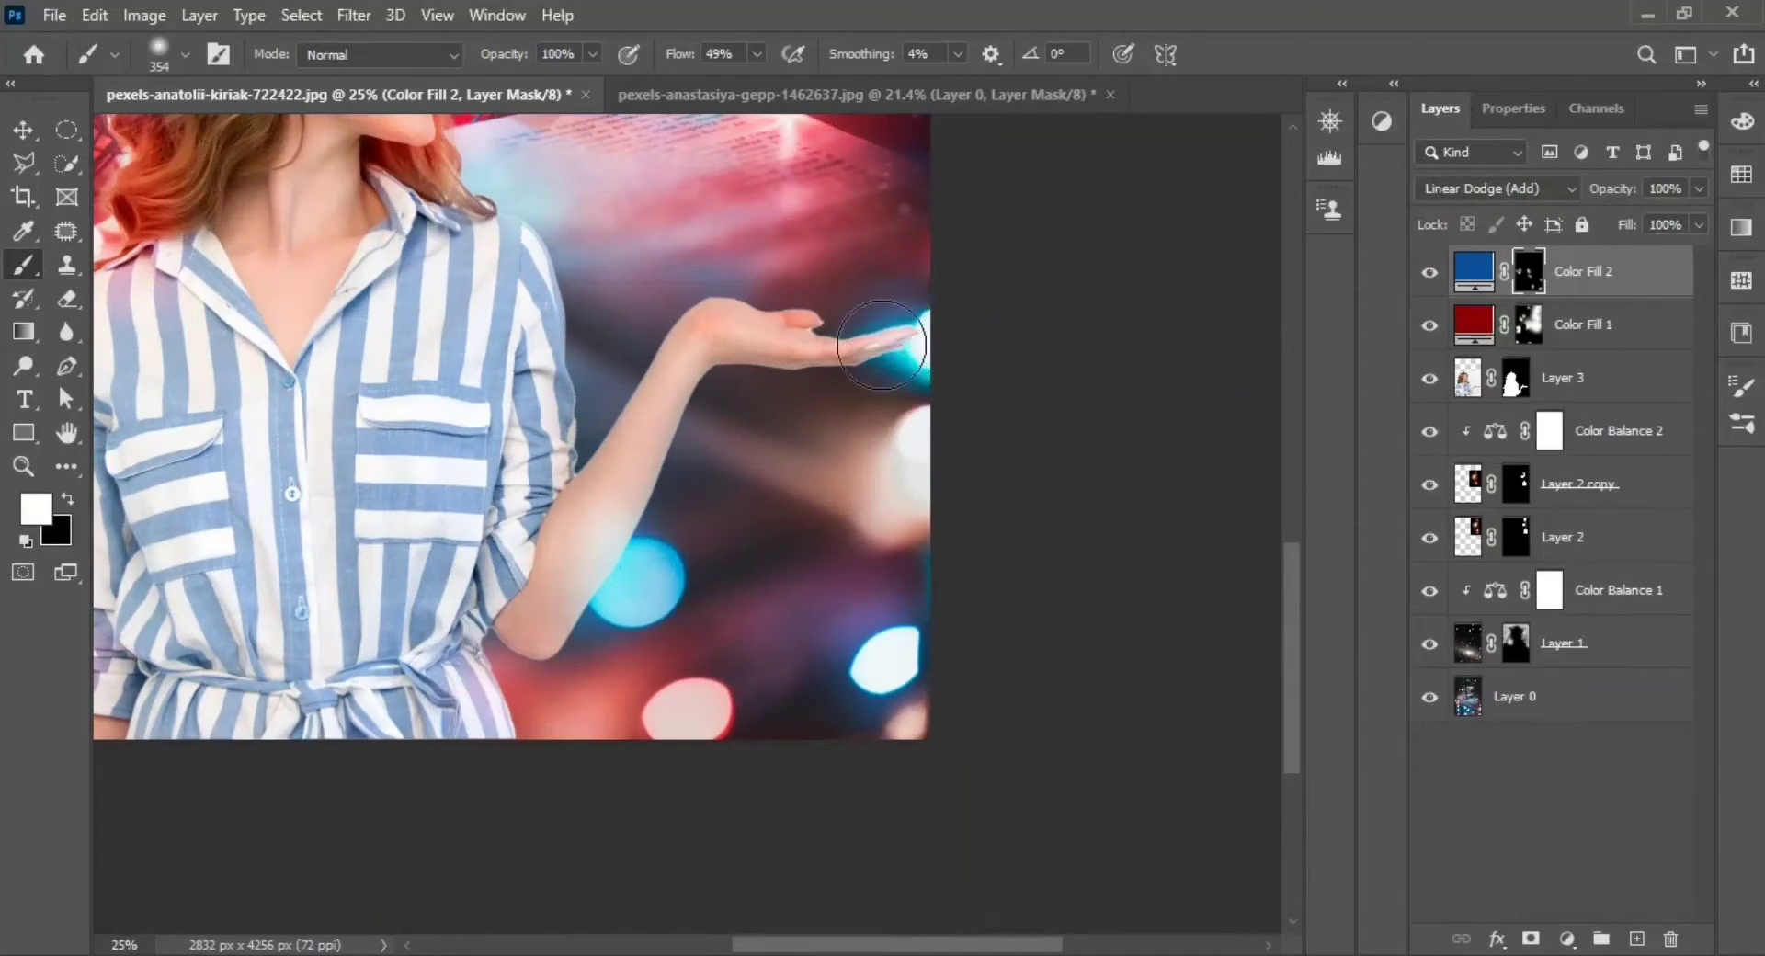
{"action": "scroll", "coordinate": [881, 344], "scroll_direction": "up", "scroll_amount": 2}
{"action": "scroll", "coordinate": [827, 386], "scroll_direction": "up", "scroll_amount": 1}
{"action": "scroll", "coordinate": [735, 441], "scroll_direction": "up", "scroll_amount": 2}
Add glow near the chin, undo a stray dab, and set Color Fill 2 opacity to 75%
{"action": "left_click", "coordinate": [531, 496]}
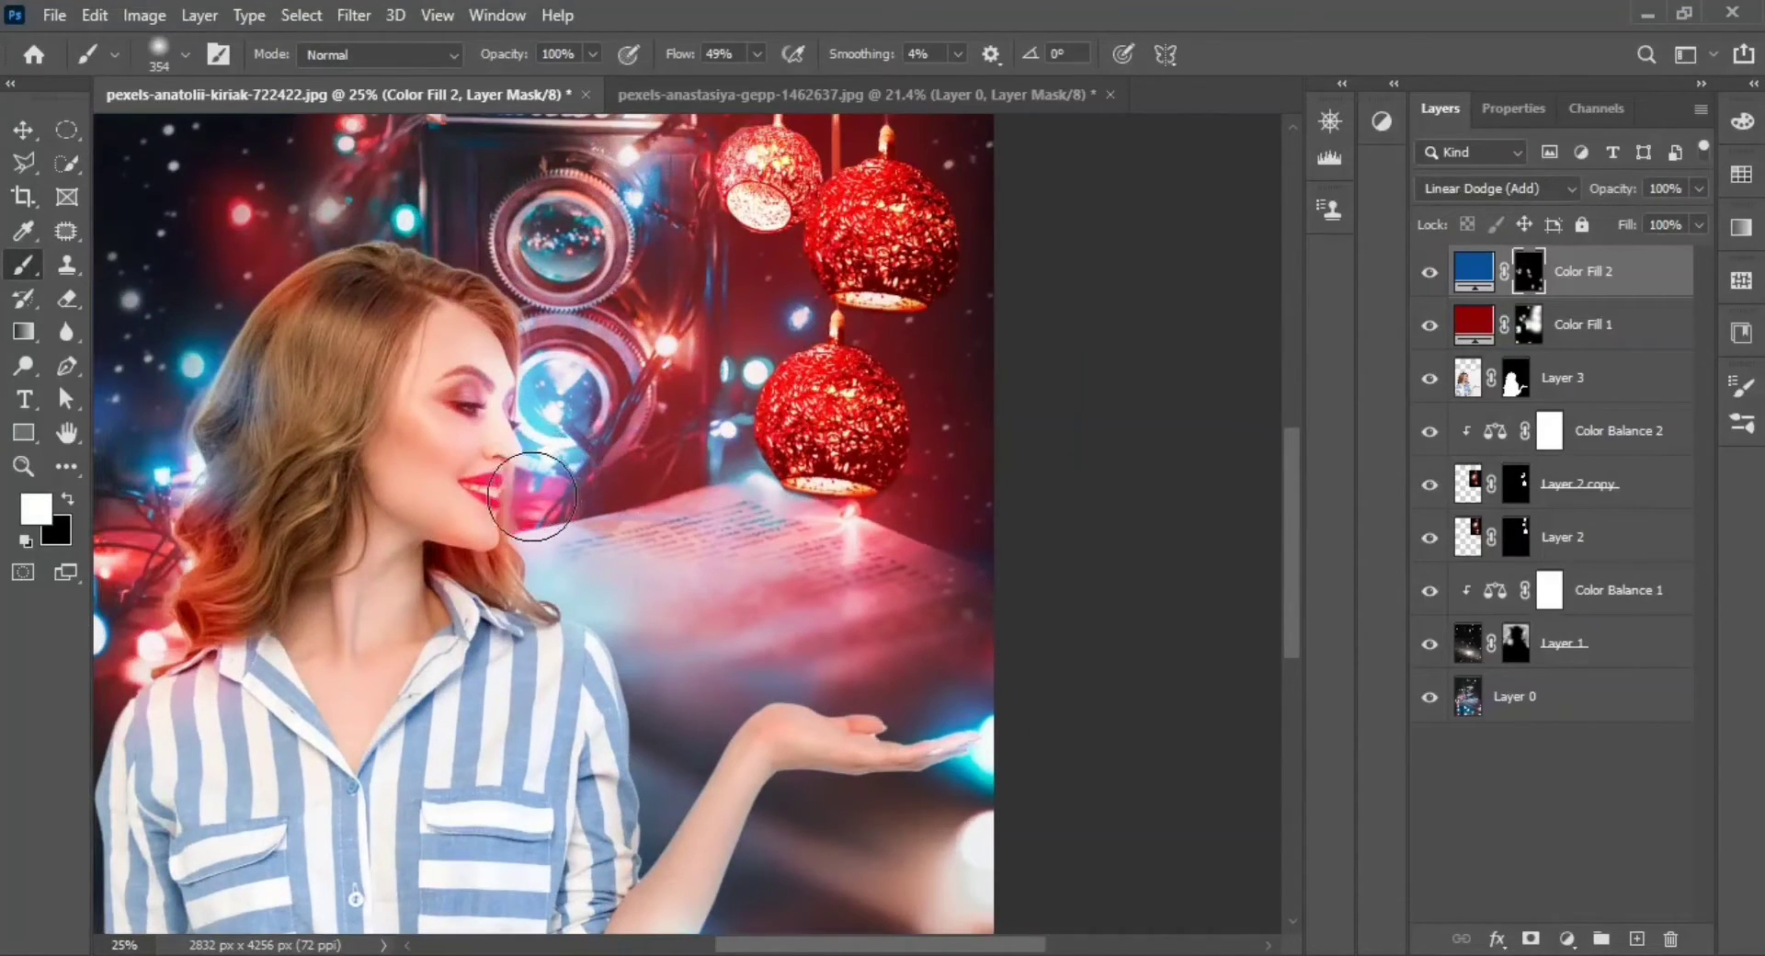
{"action": "scroll", "coordinate": [551, 330], "scroll_direction": "up", "scroll_amount": 2}
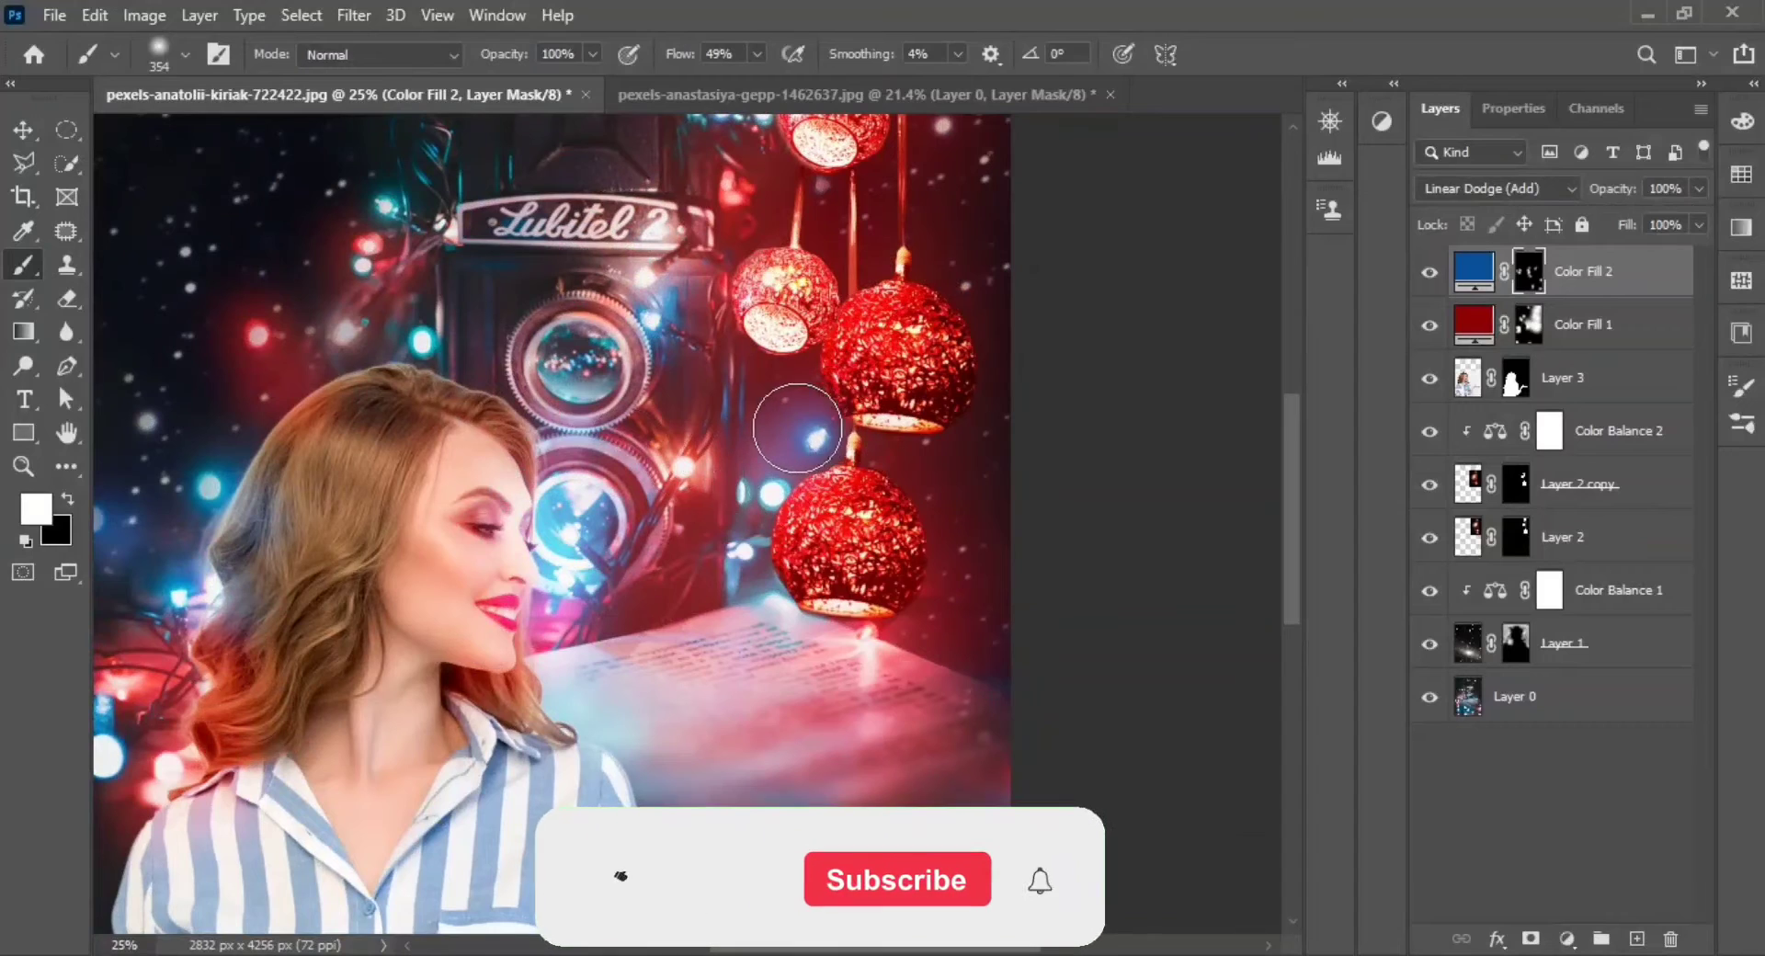
{"action": "left_click_drag", "start_coordinate": [796, 428], "coordinate": [878, 552]}
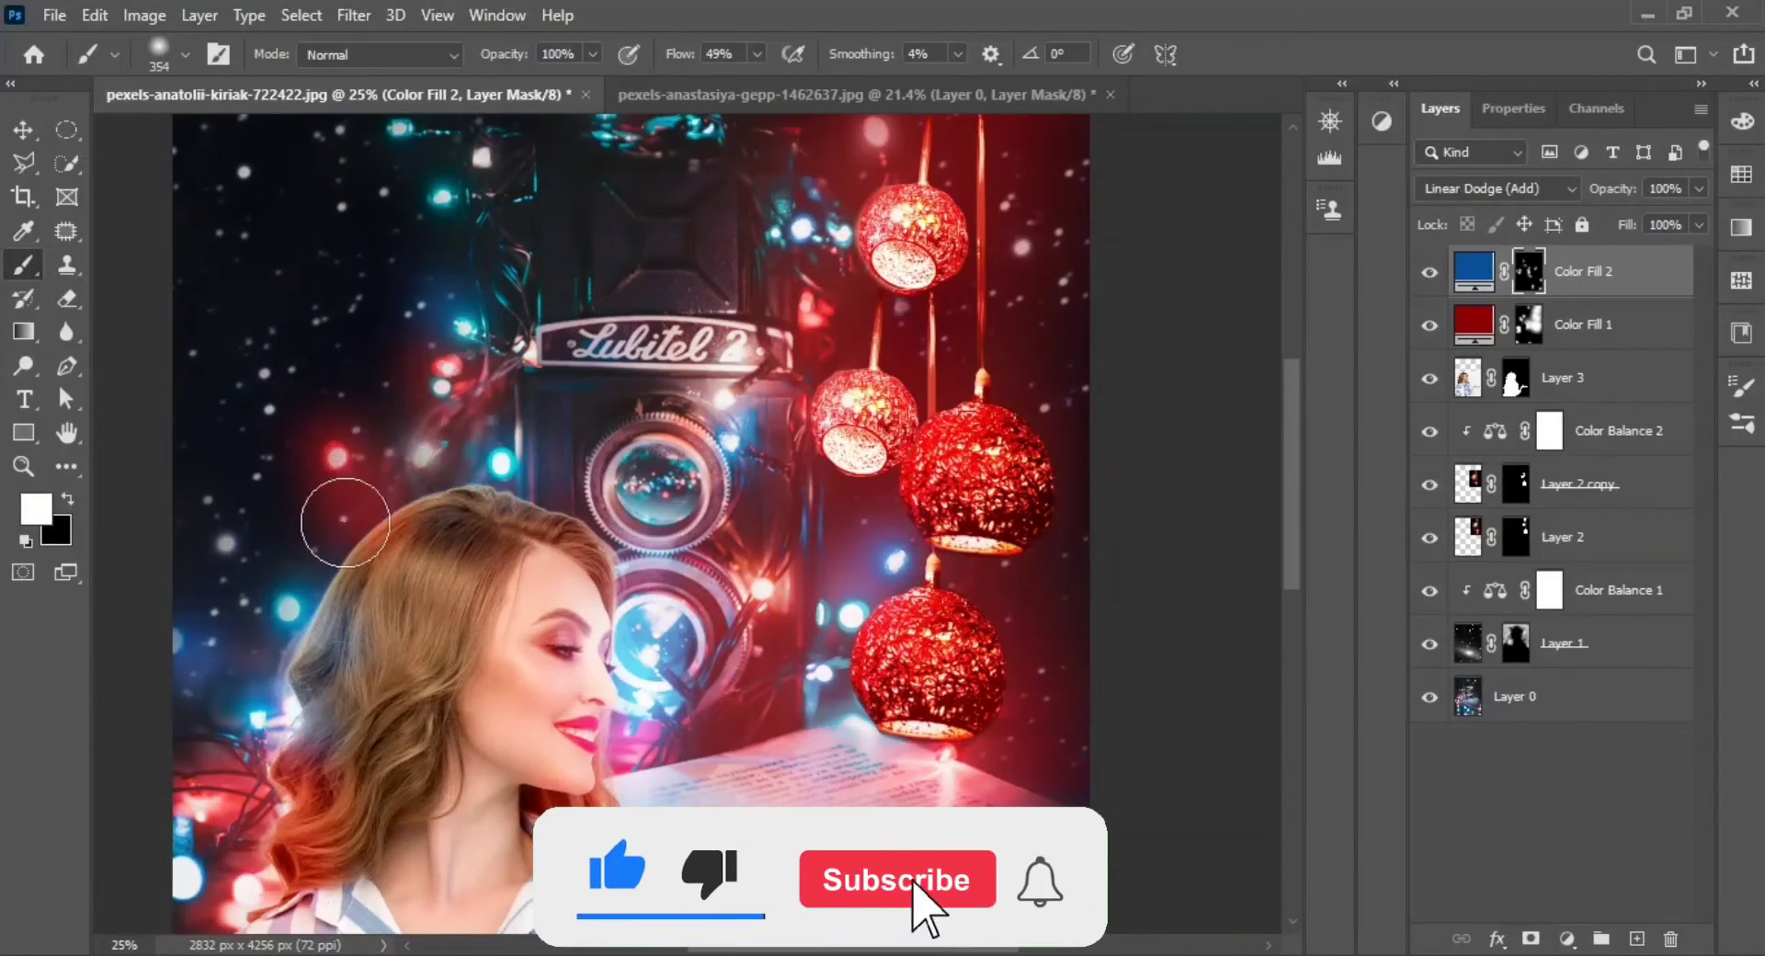
{"action": "scroll", "coordinate": [395, 441], "scroll_direction": "up", "scroll_amount": 2}
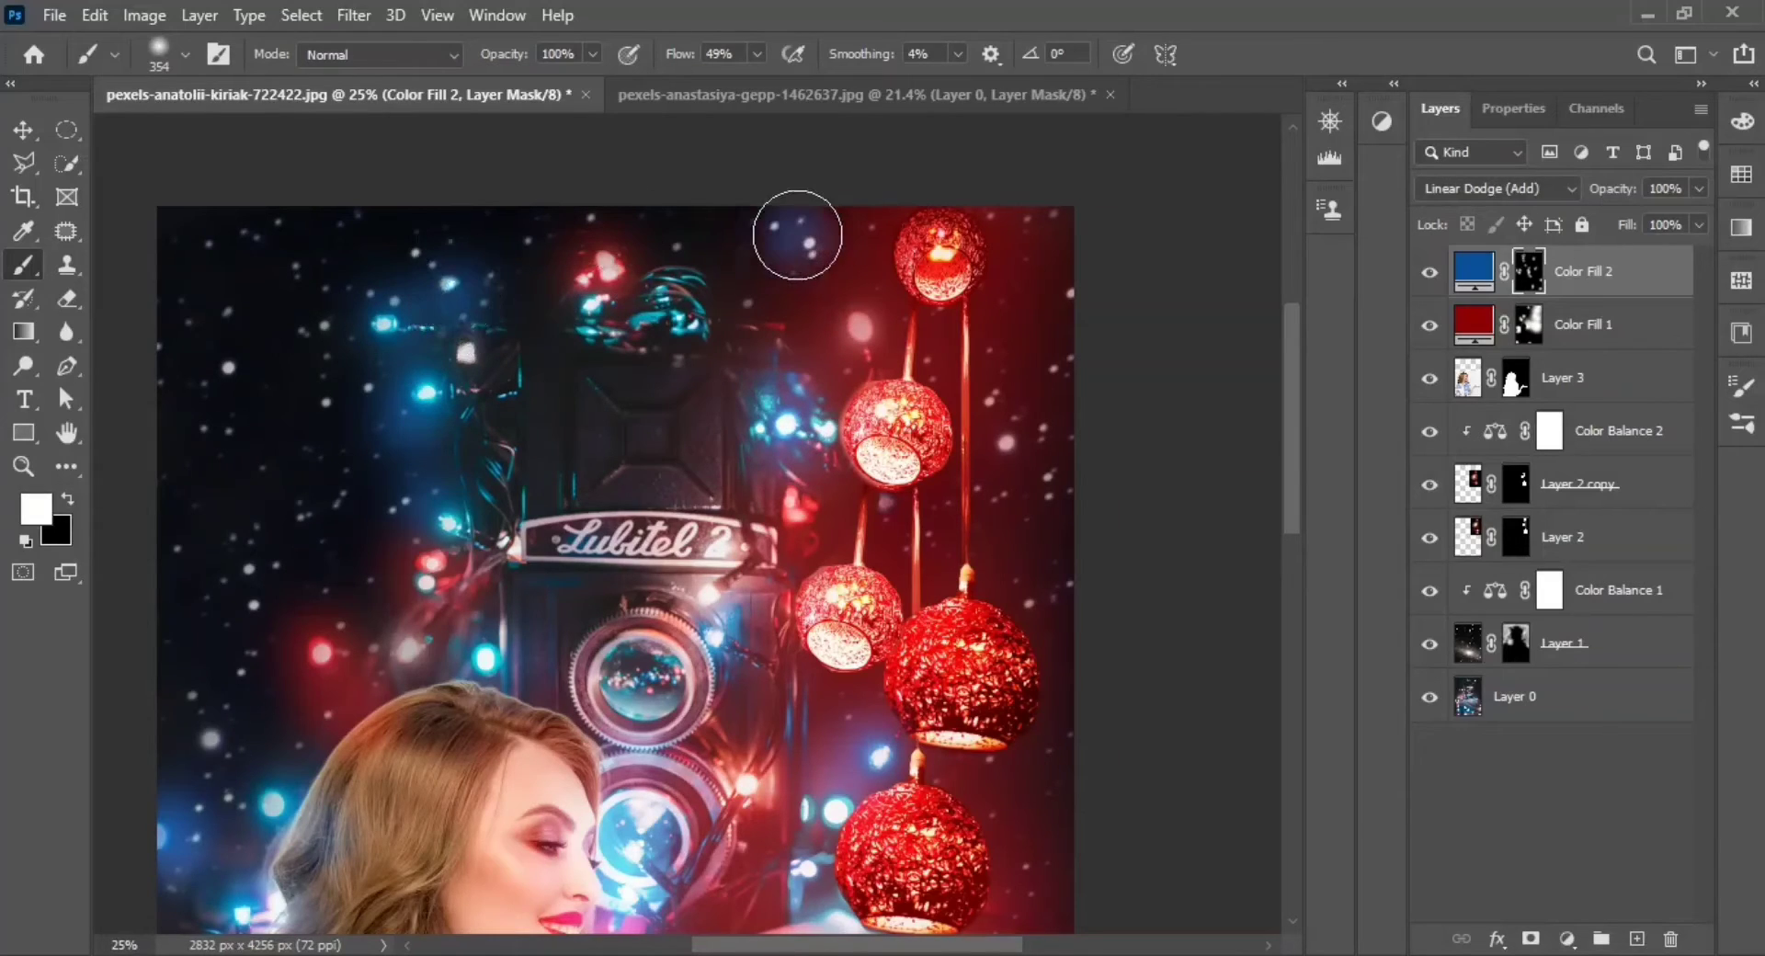
{"action": "key", "text": "ctrl+z"}
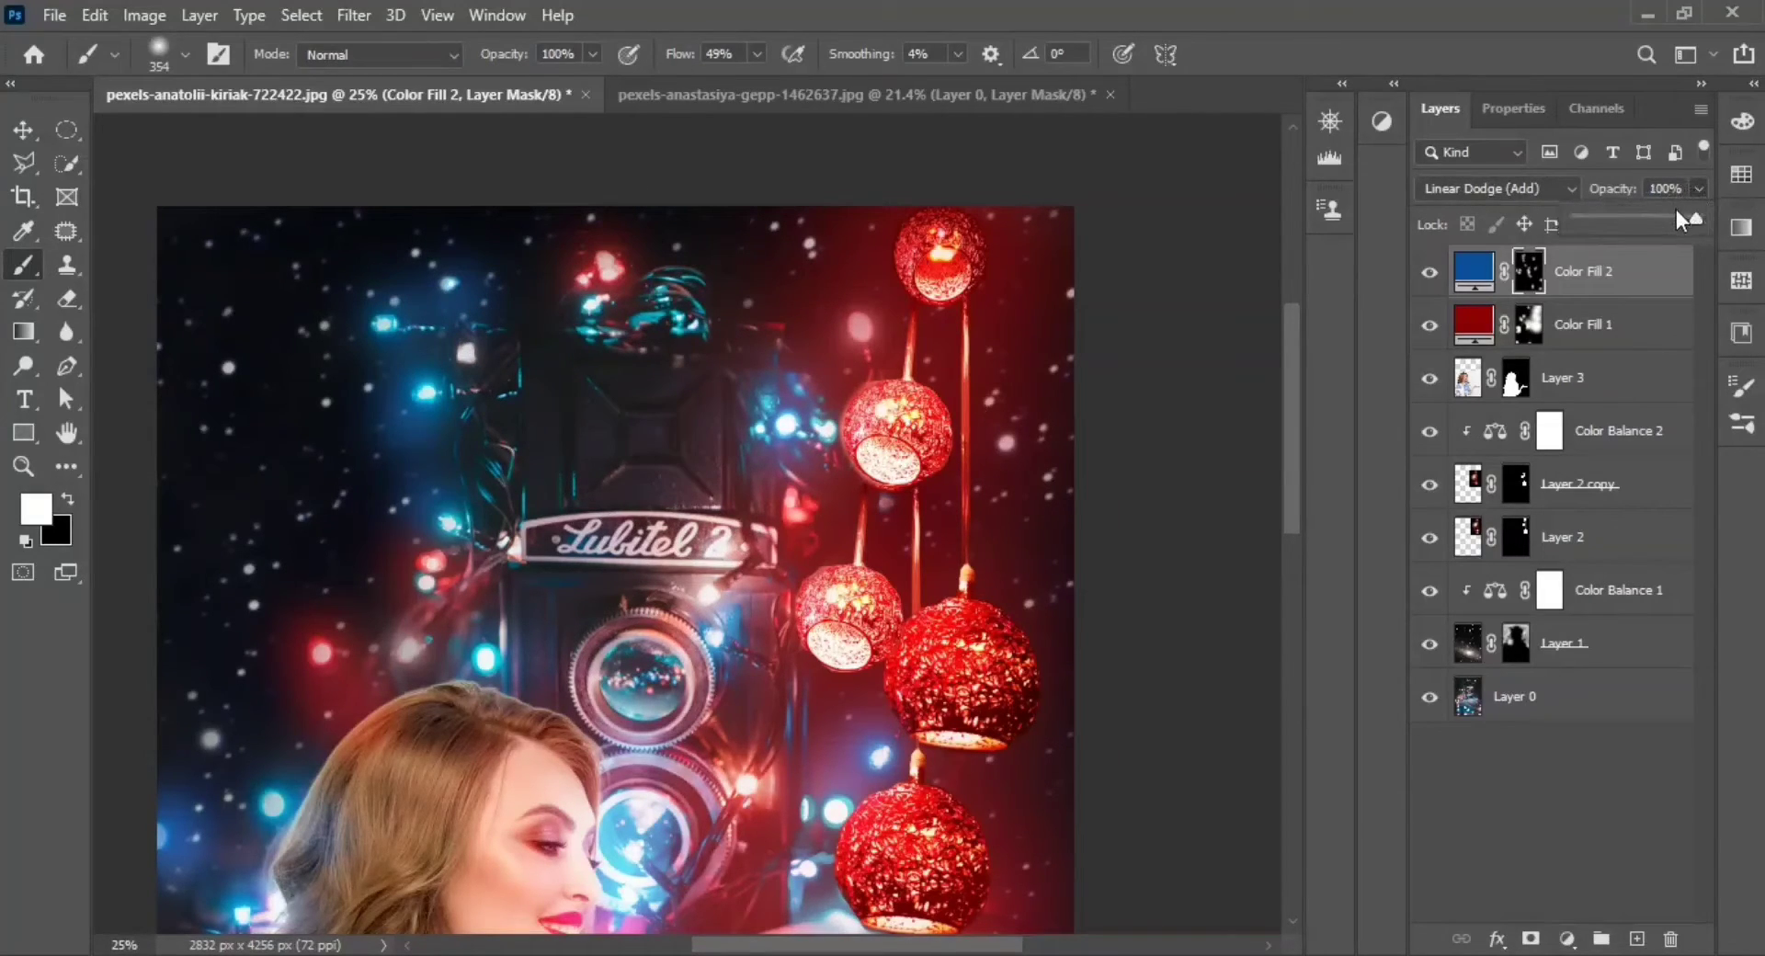
{"action": "left_click_drag", "start_coordinate": [1674, 209], "coordinate": [1660, 217]}
{"action": "left_click", "coordinate": [23, 129]}
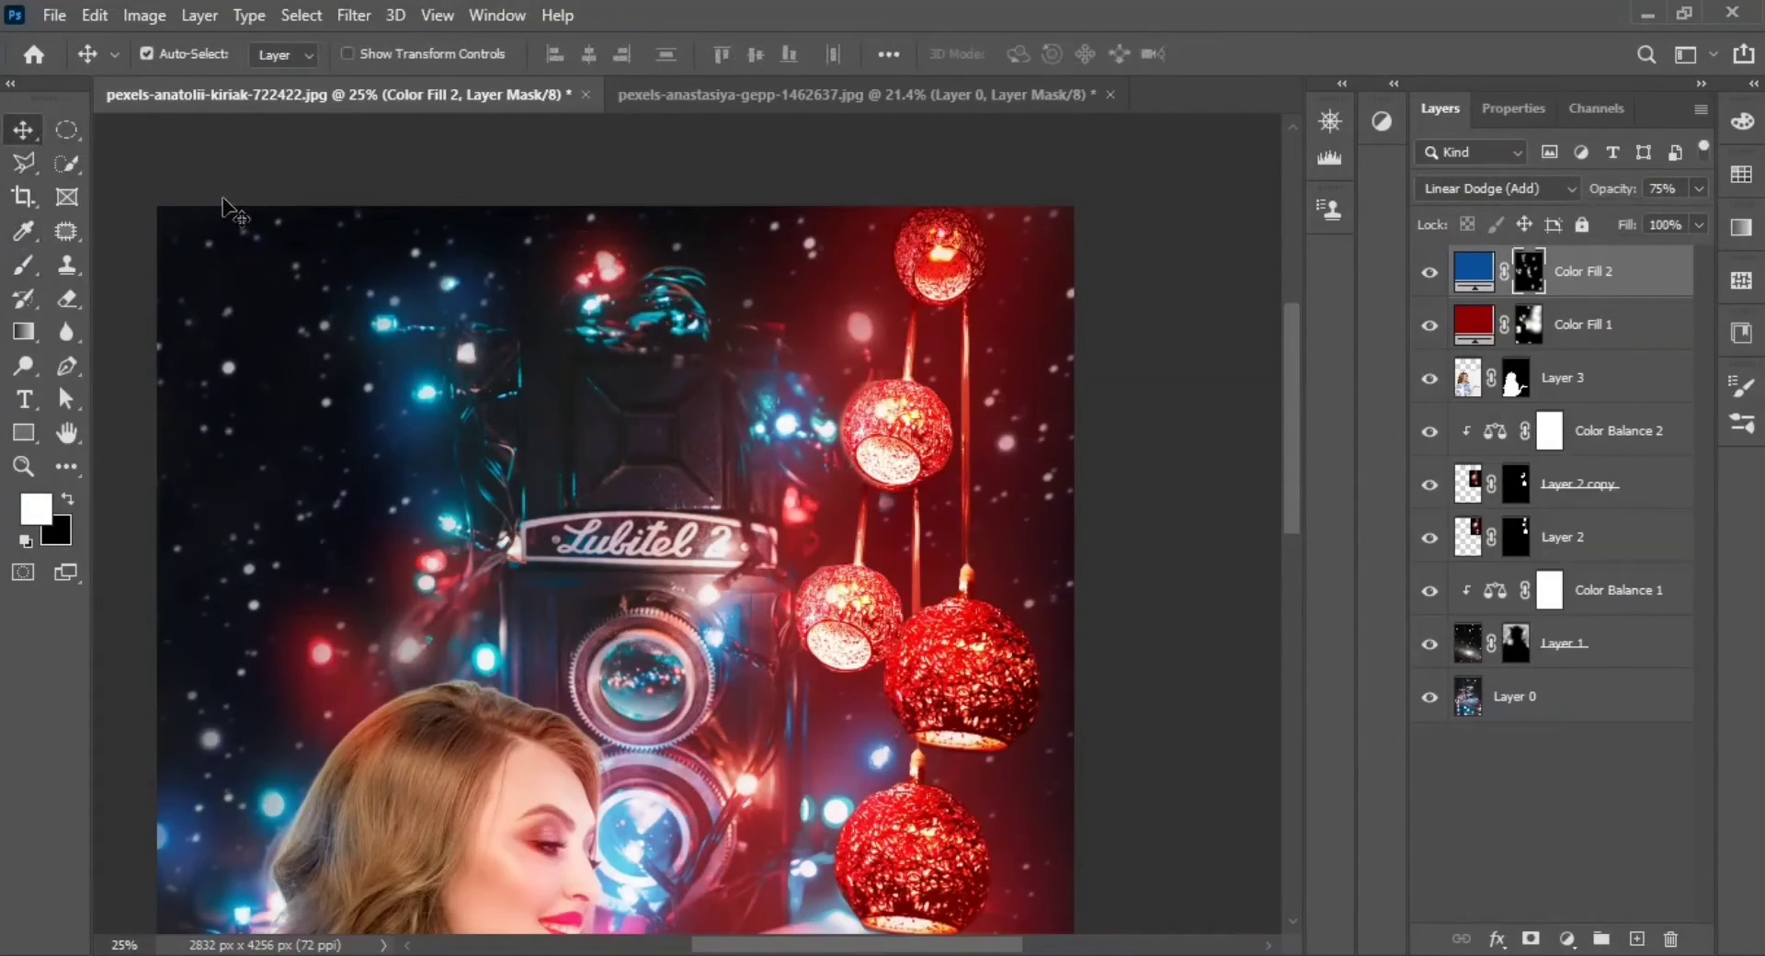
Add a Color Balance adjustment layer clipped to the woman's Layer 3
{"action": "left_click", "coordinate": [23, 466]}
{"action": "left_click", "coordinate": [638, 666], "text": "alt"}
{"action": "key", "text": "v"}
{"action": "left_click", "coordinate": [1600, 391]}
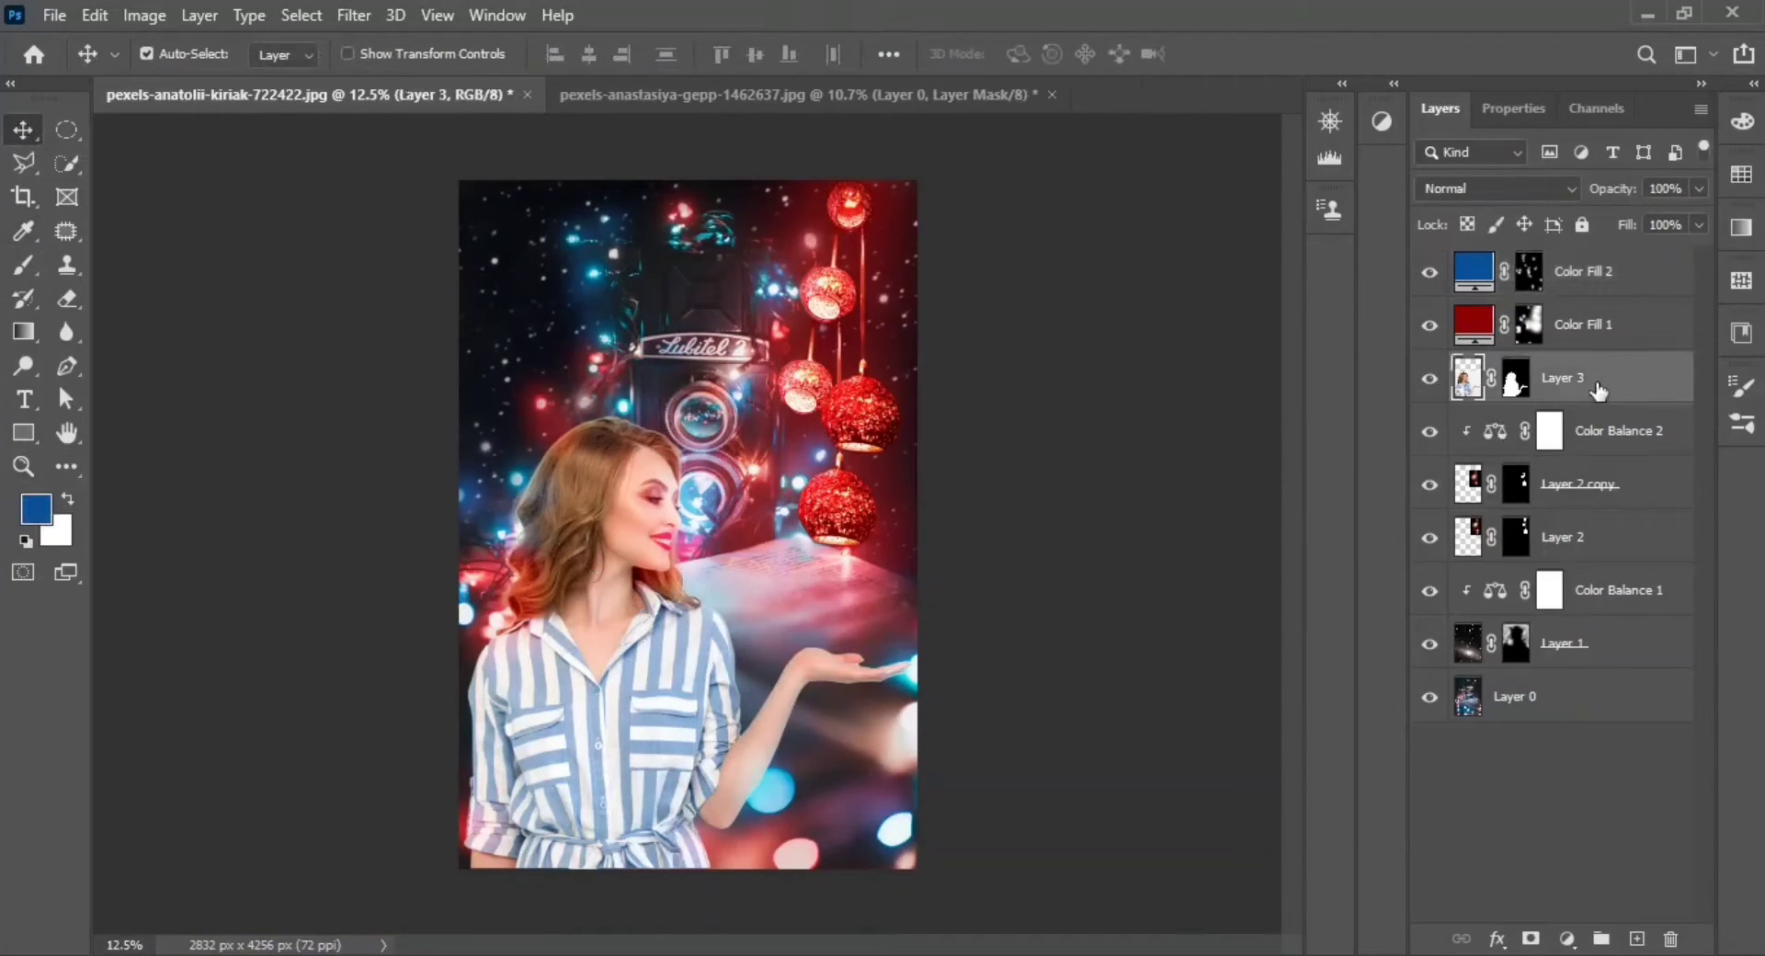
{"action": "left_click", "coordinate": [1567, 938]}
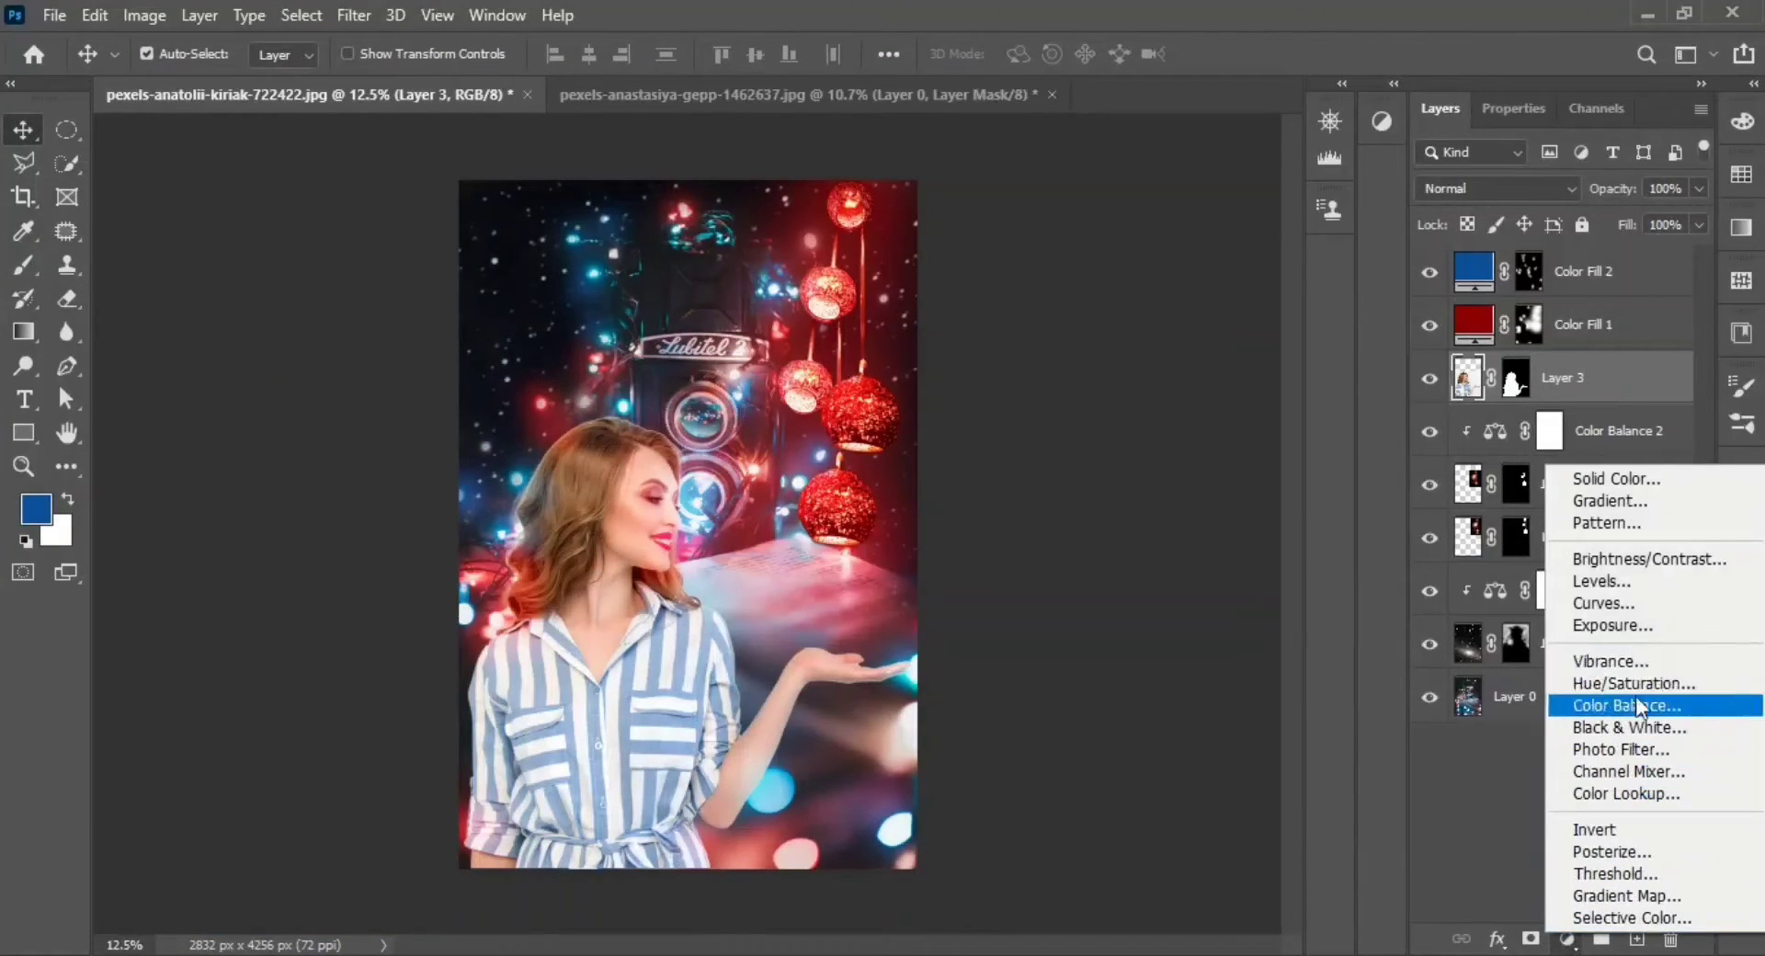
{"action": "left_click", "coordinate": [1633, 699]}
{"action": "left_click", "coordinate": [1441, 108]}
{"action": "left_click", "coordinate": [1576, 403], "text": "alt"}
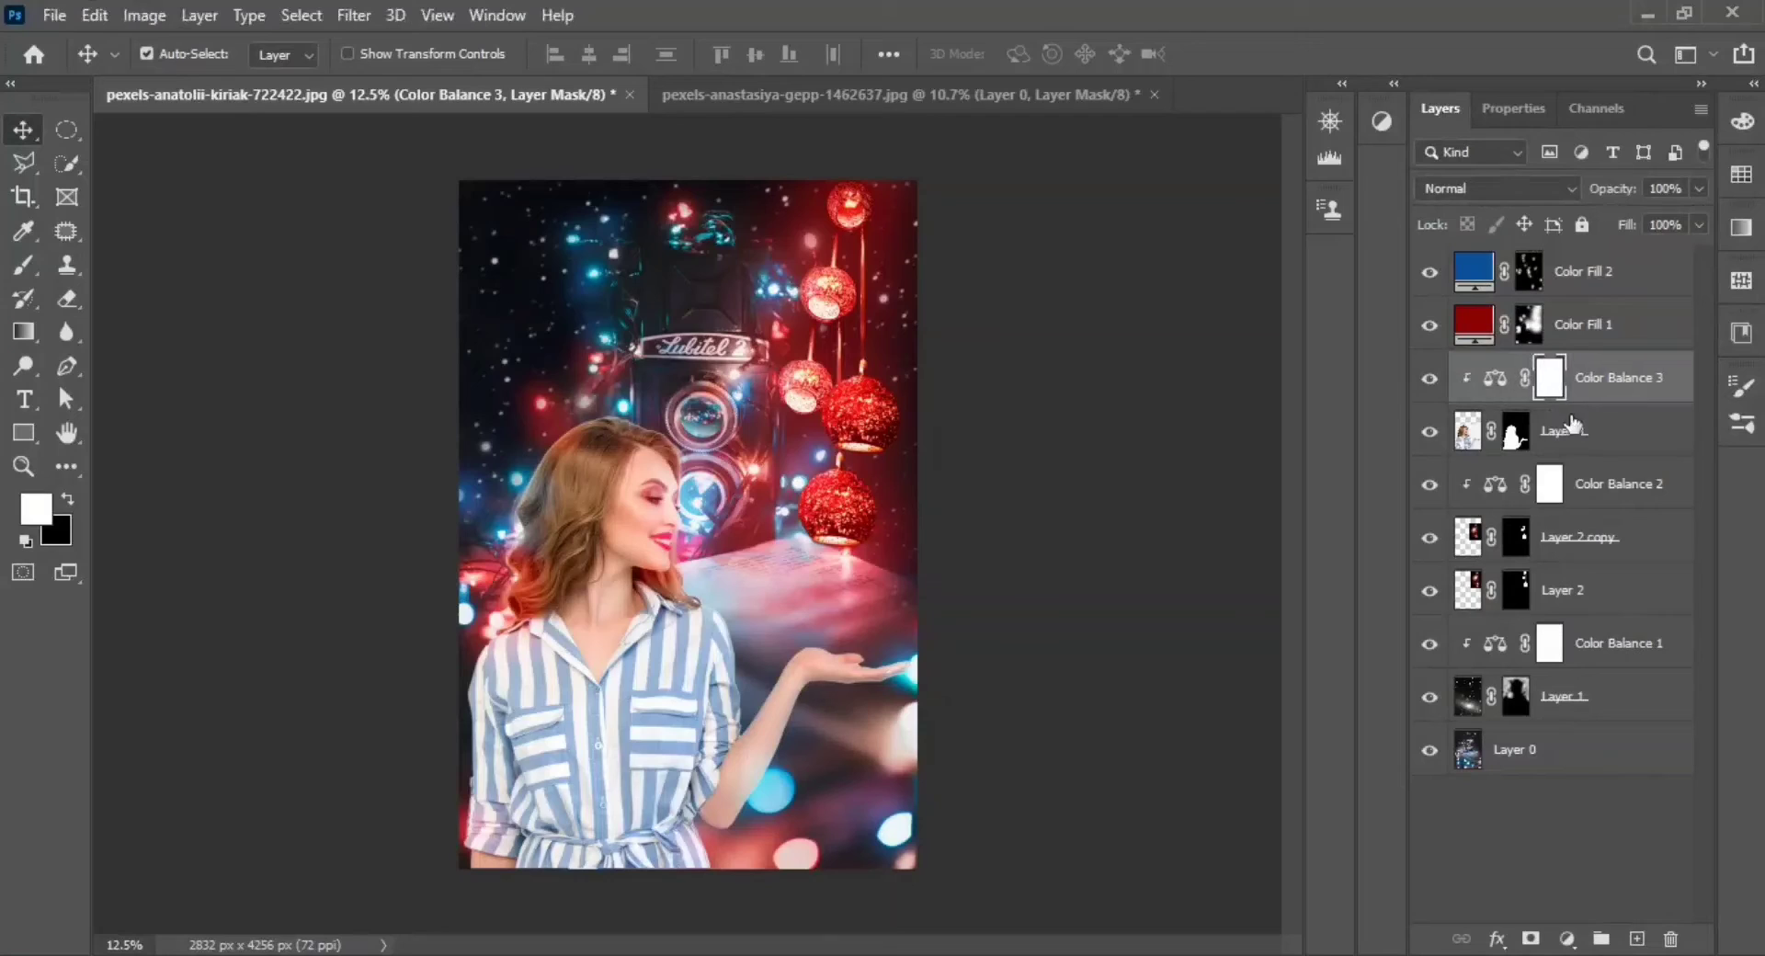
Set Color Balance midtones to Cyan-Red +46, Magenta-Green -25, Yellow-Blue +61
{"action": "left_click", "coordinate": [1512, 109]}
{"action": "mouse_move", "coordinate": [1514, 252]}
{"action": "left_mouse_down"}
{"action": "mouse_move", "coordinate": [1495, 254]}
{"action": "mouse_move", "coordinate": [1496, 294]}
{"action": "mouse_move", "coordinate": [1595, 336]}
{"action": "left_mouse_up"}
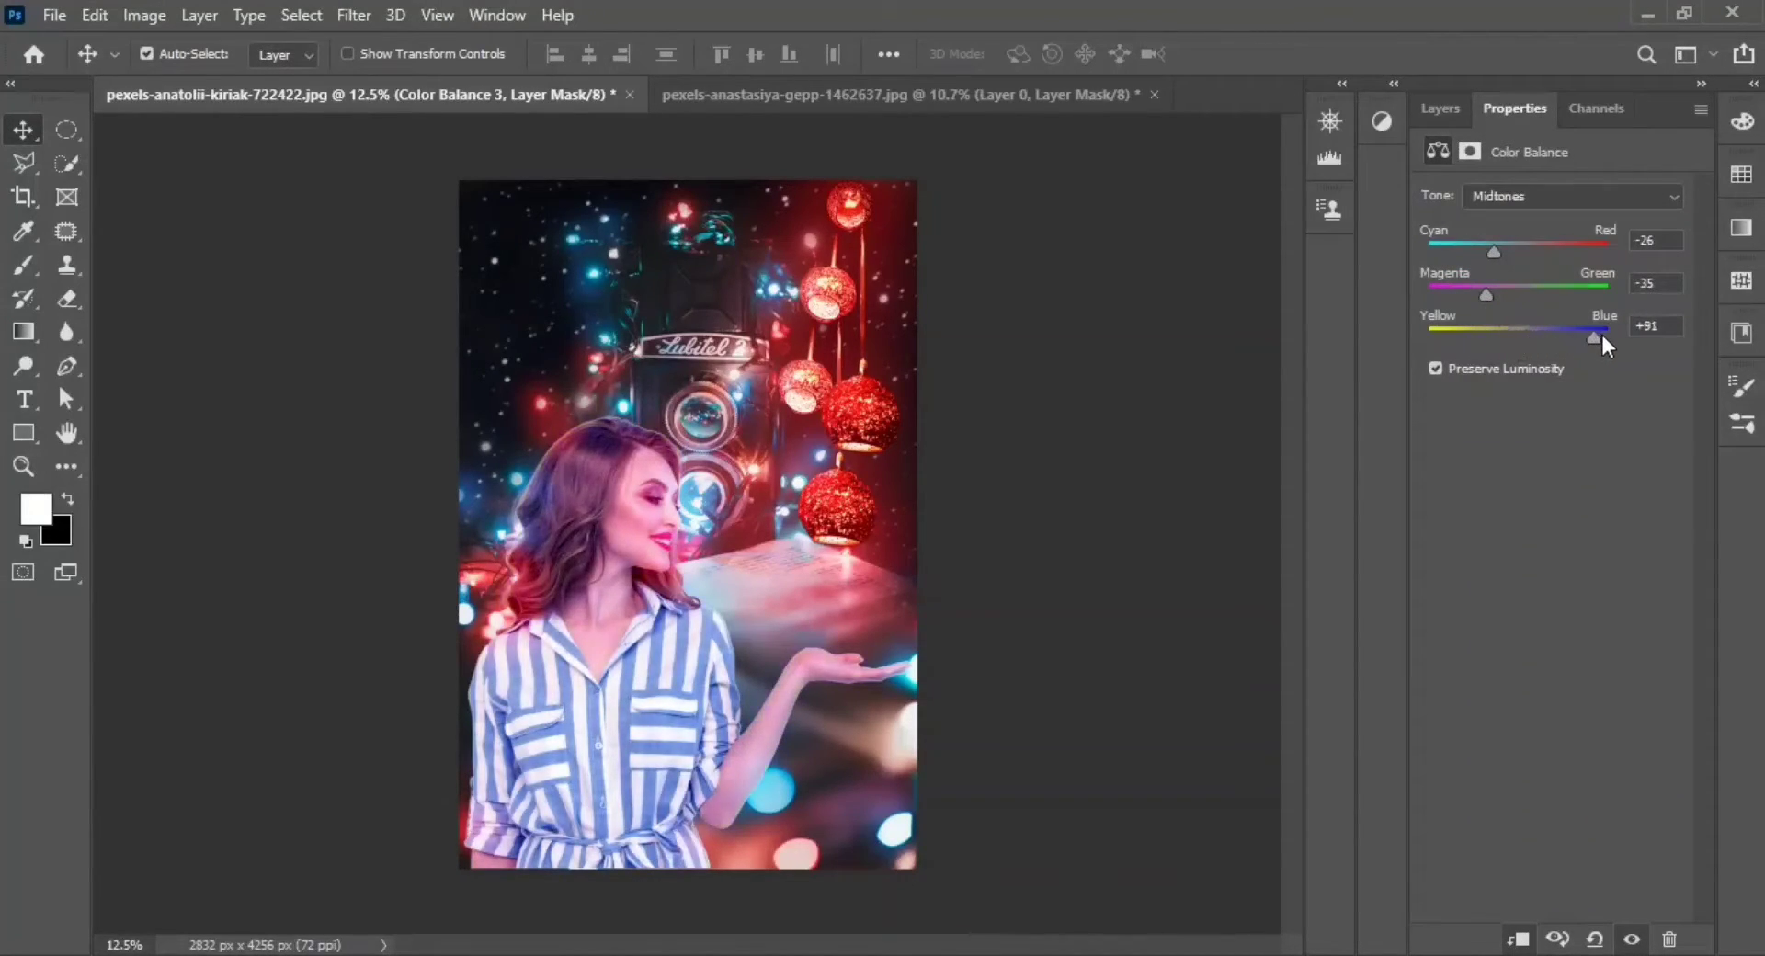
{"action": "mouse_move", "coordinate": [1485, 295]}
{"action": "left_mouse_down"}
{"action": "mouse_move", "coordinate": [1535, 291]}
{"action": "mouse_move", "coordinate": [1459, 295]}
{"action": "mouse_move", "coordinate": [1496, 296]}
{"action": "mouse_move", "coordinate": [1559, 248]}
{"action": "left_mouse_up"}
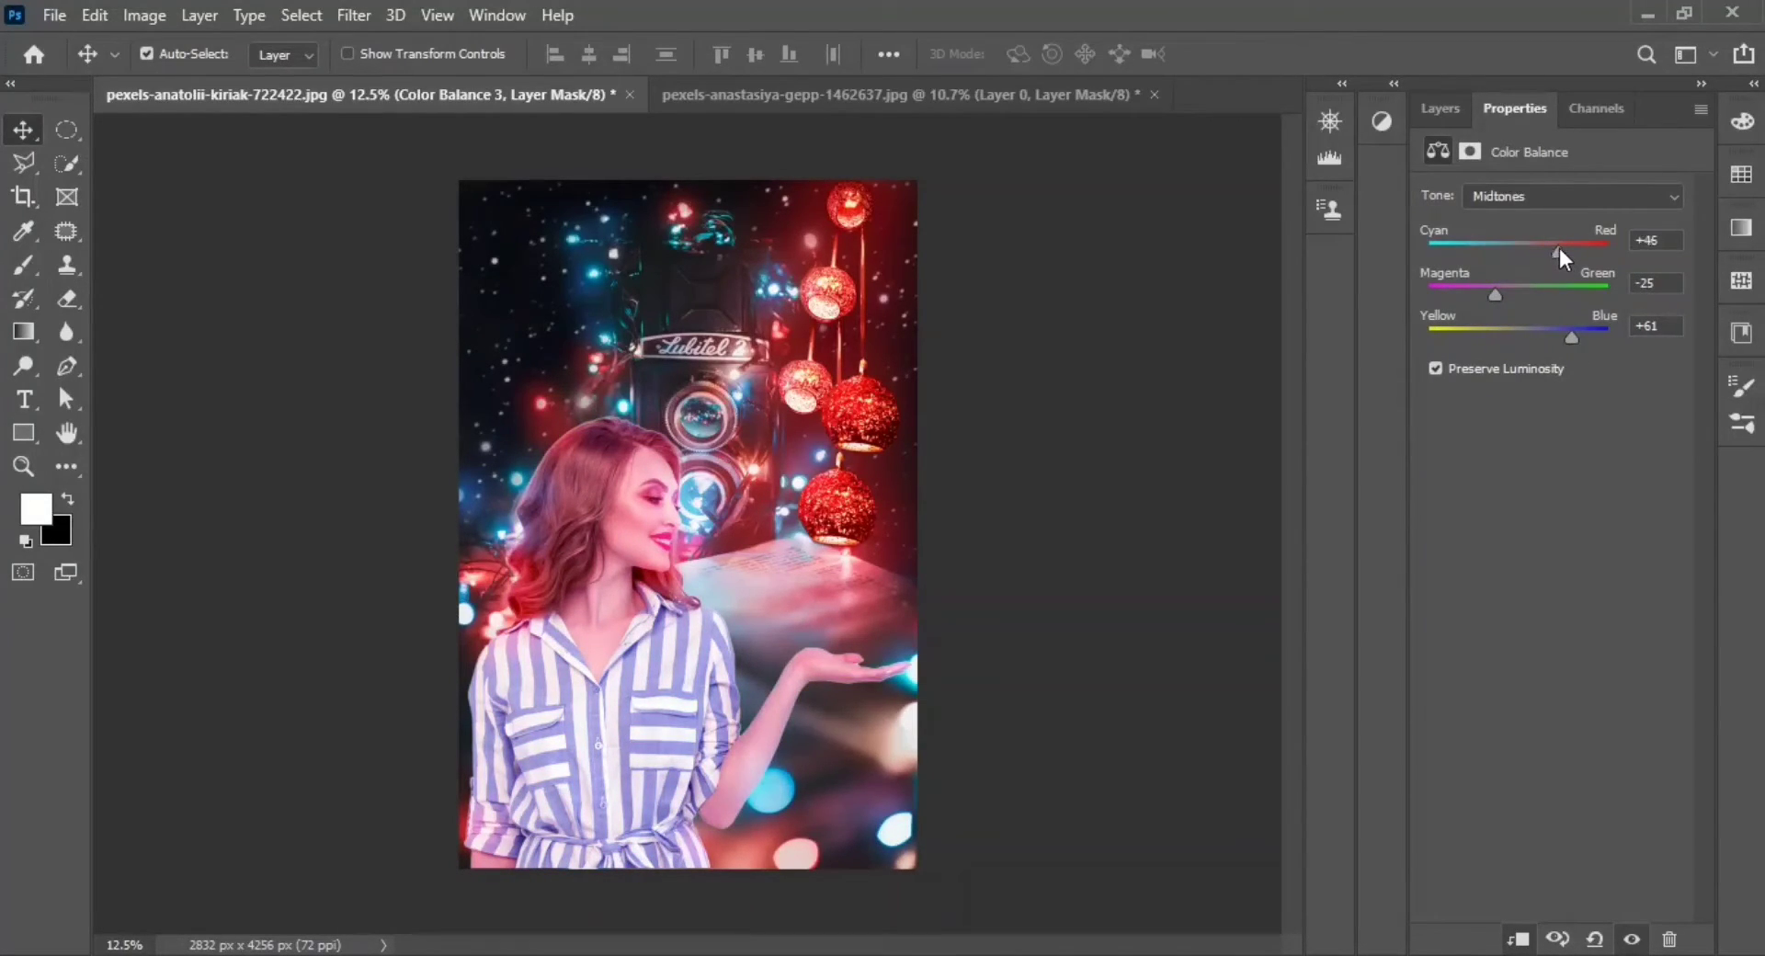
Select every layer from Layer 0 up to Color Fill 2
{"action": "left_click", "coordinate": [209, 262]}
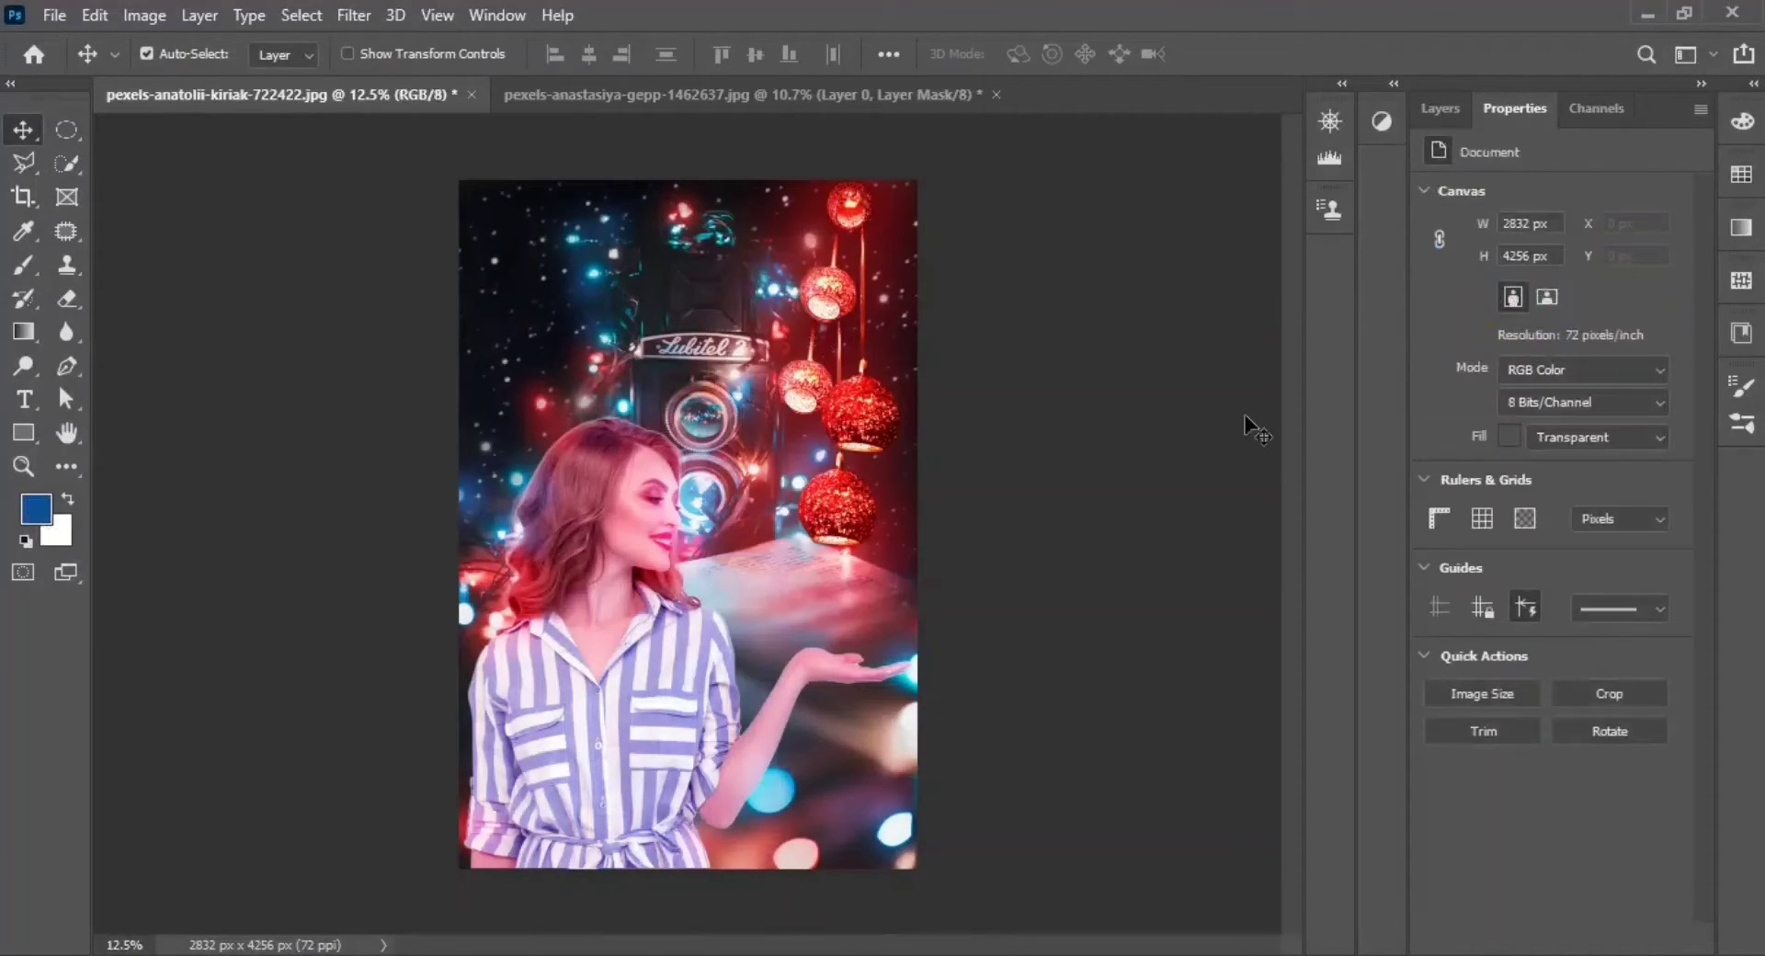
{"action": "left_click", "coordinate": [1445, 114]}
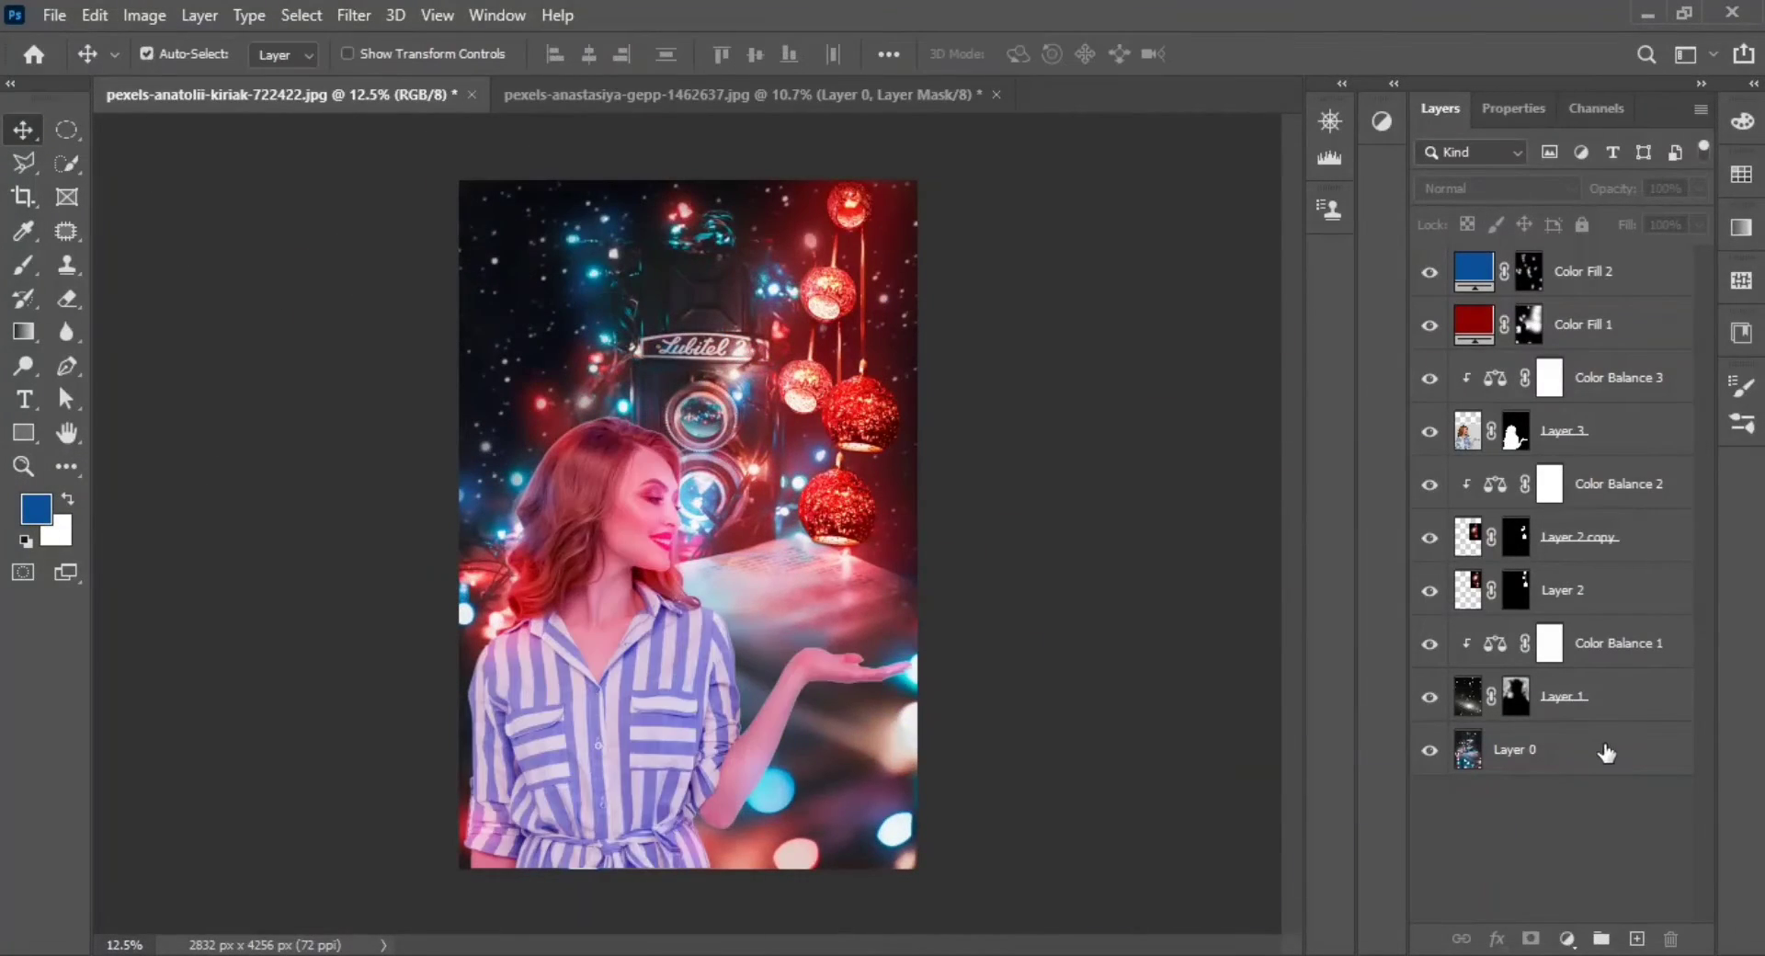
{"action": "left_click", "coordinate": [1585, 751]}
{"action": "left_click", "coordinate": [1623, 270], "text": "shift"}
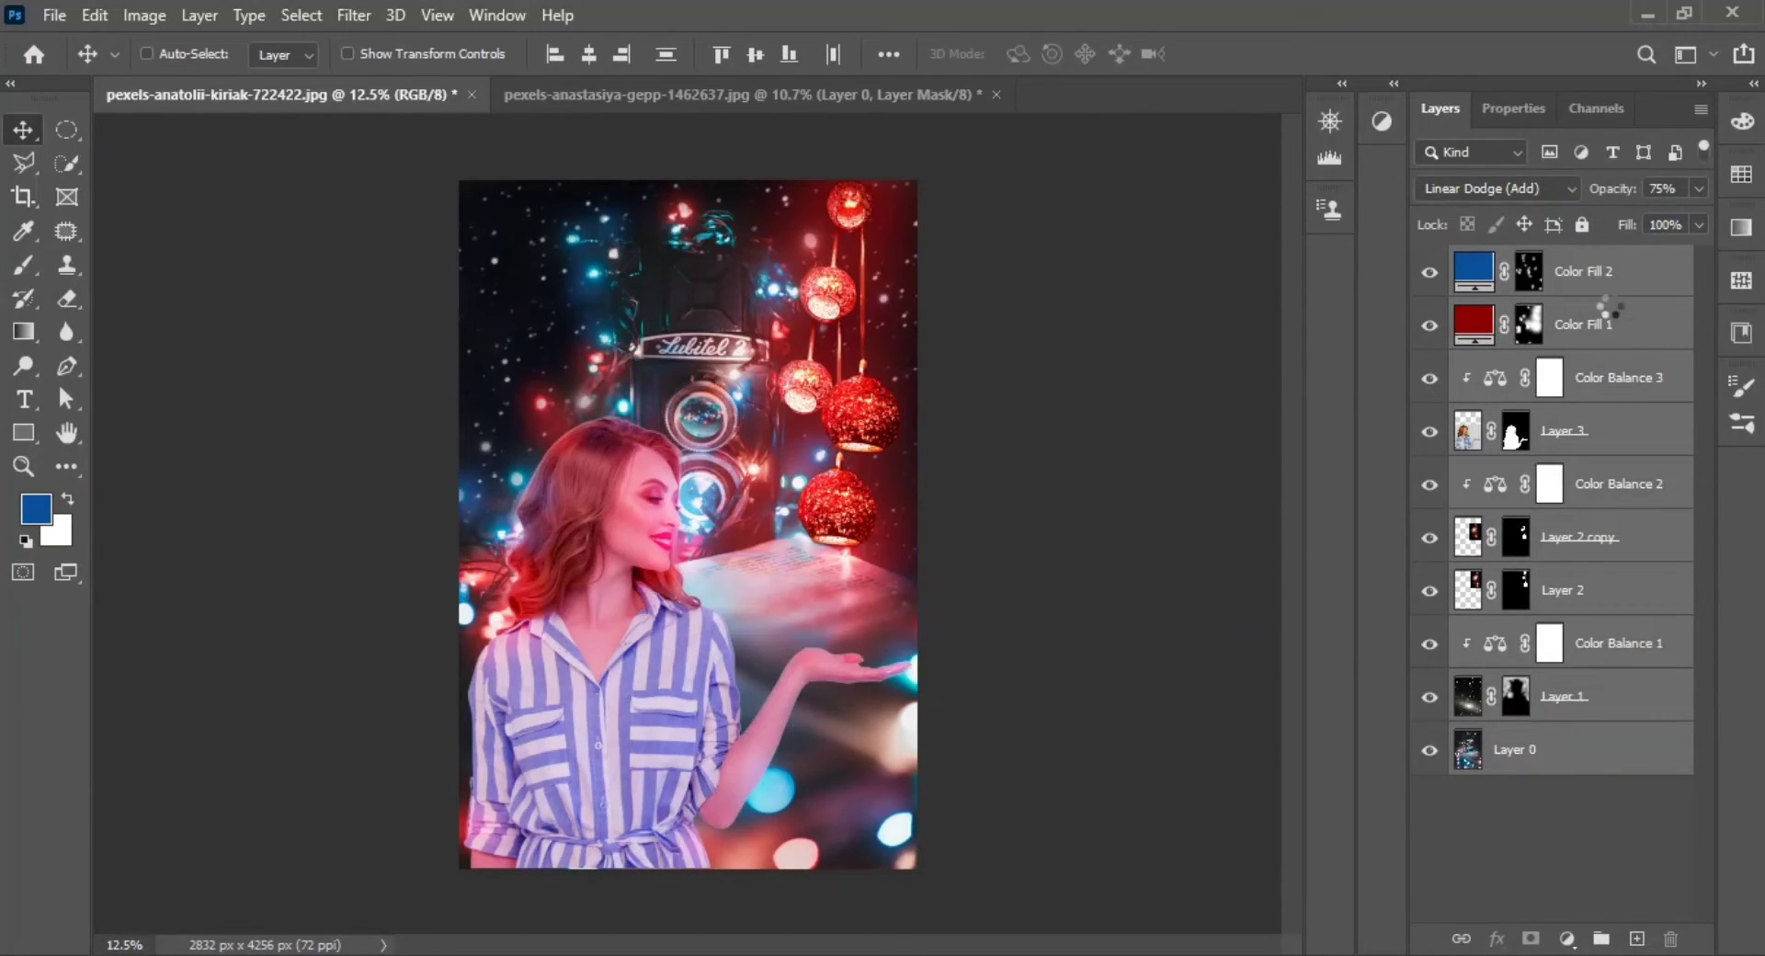
Stamp all visible layers into a new Layer 4 and open the Camera Raw Filter
{"action": "key", "text": "ctrl+shift+alt+e"}
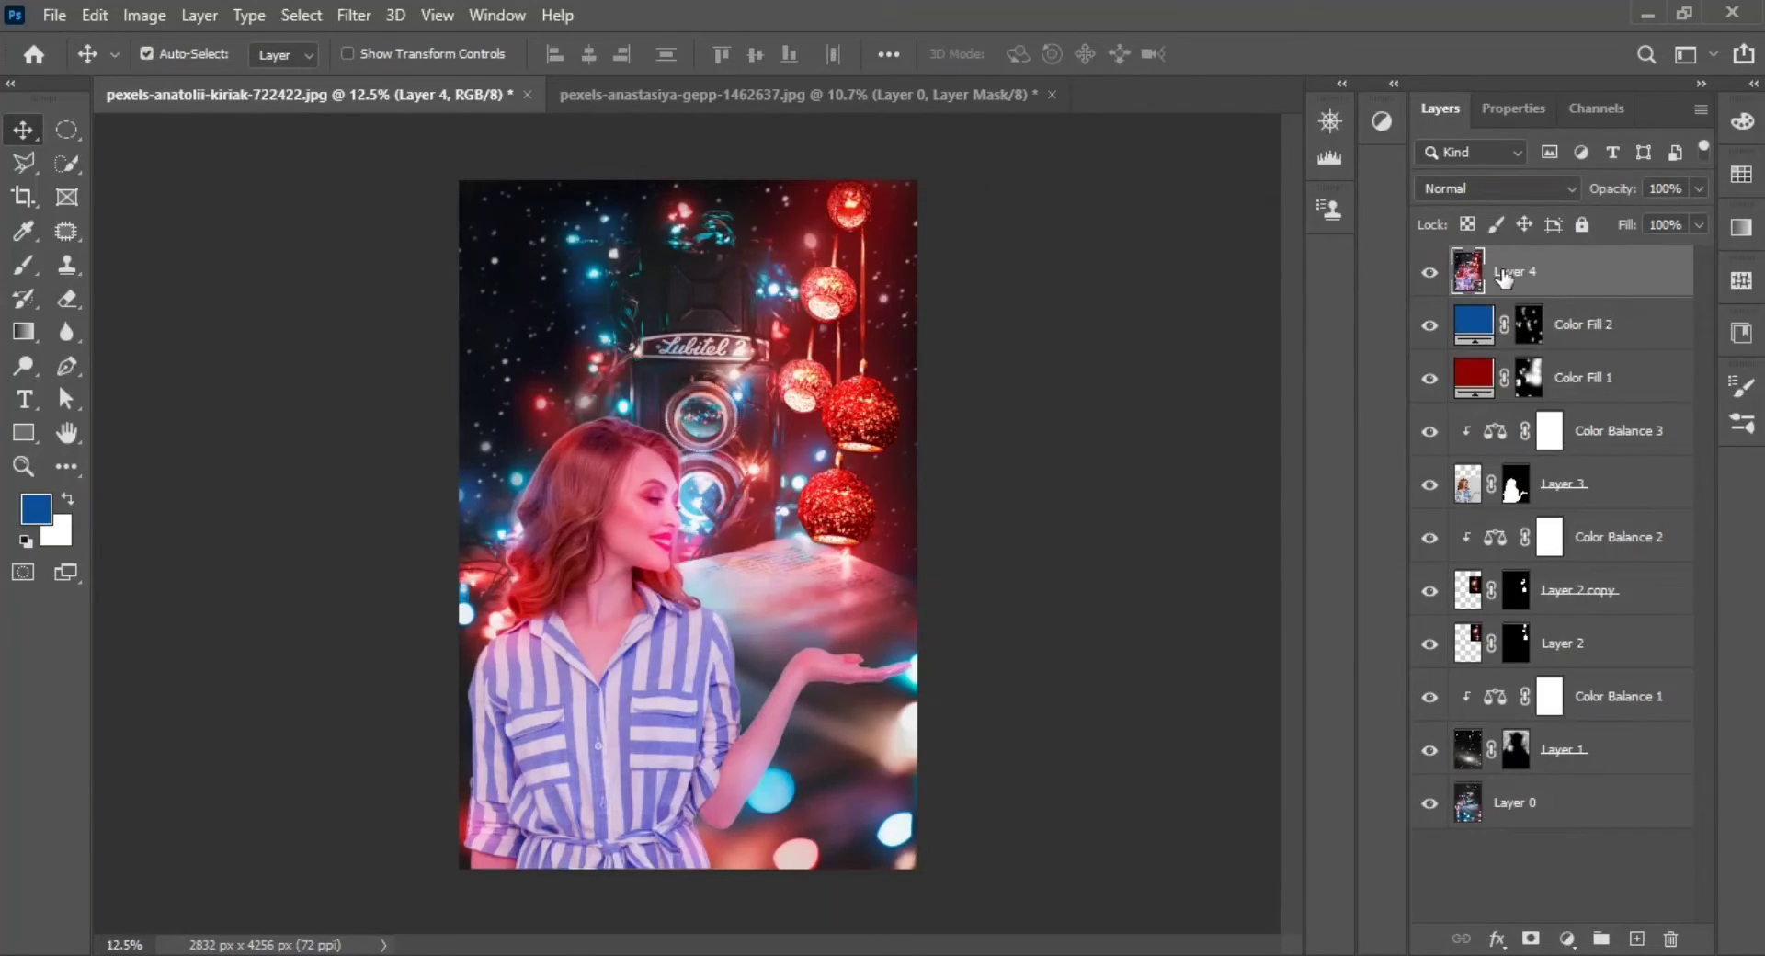
{"action": "left_click", "coordinate": [351, 15]}
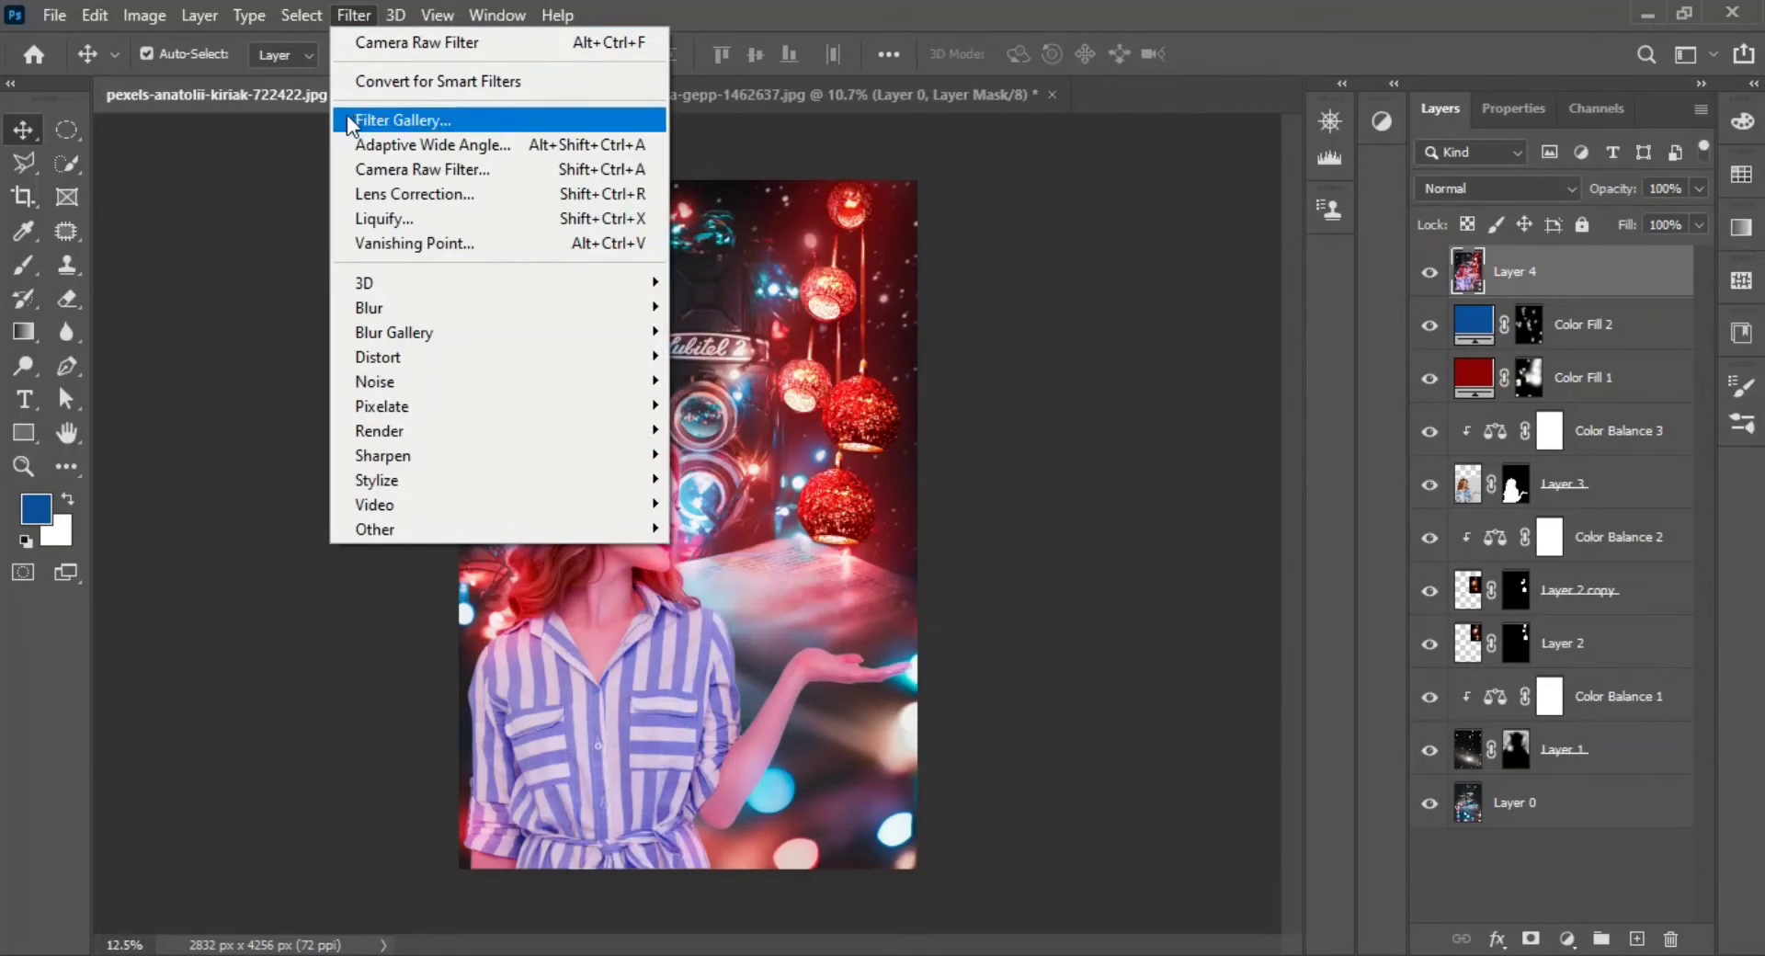
{"action": "left_click", "coordinate": [397, 175]}
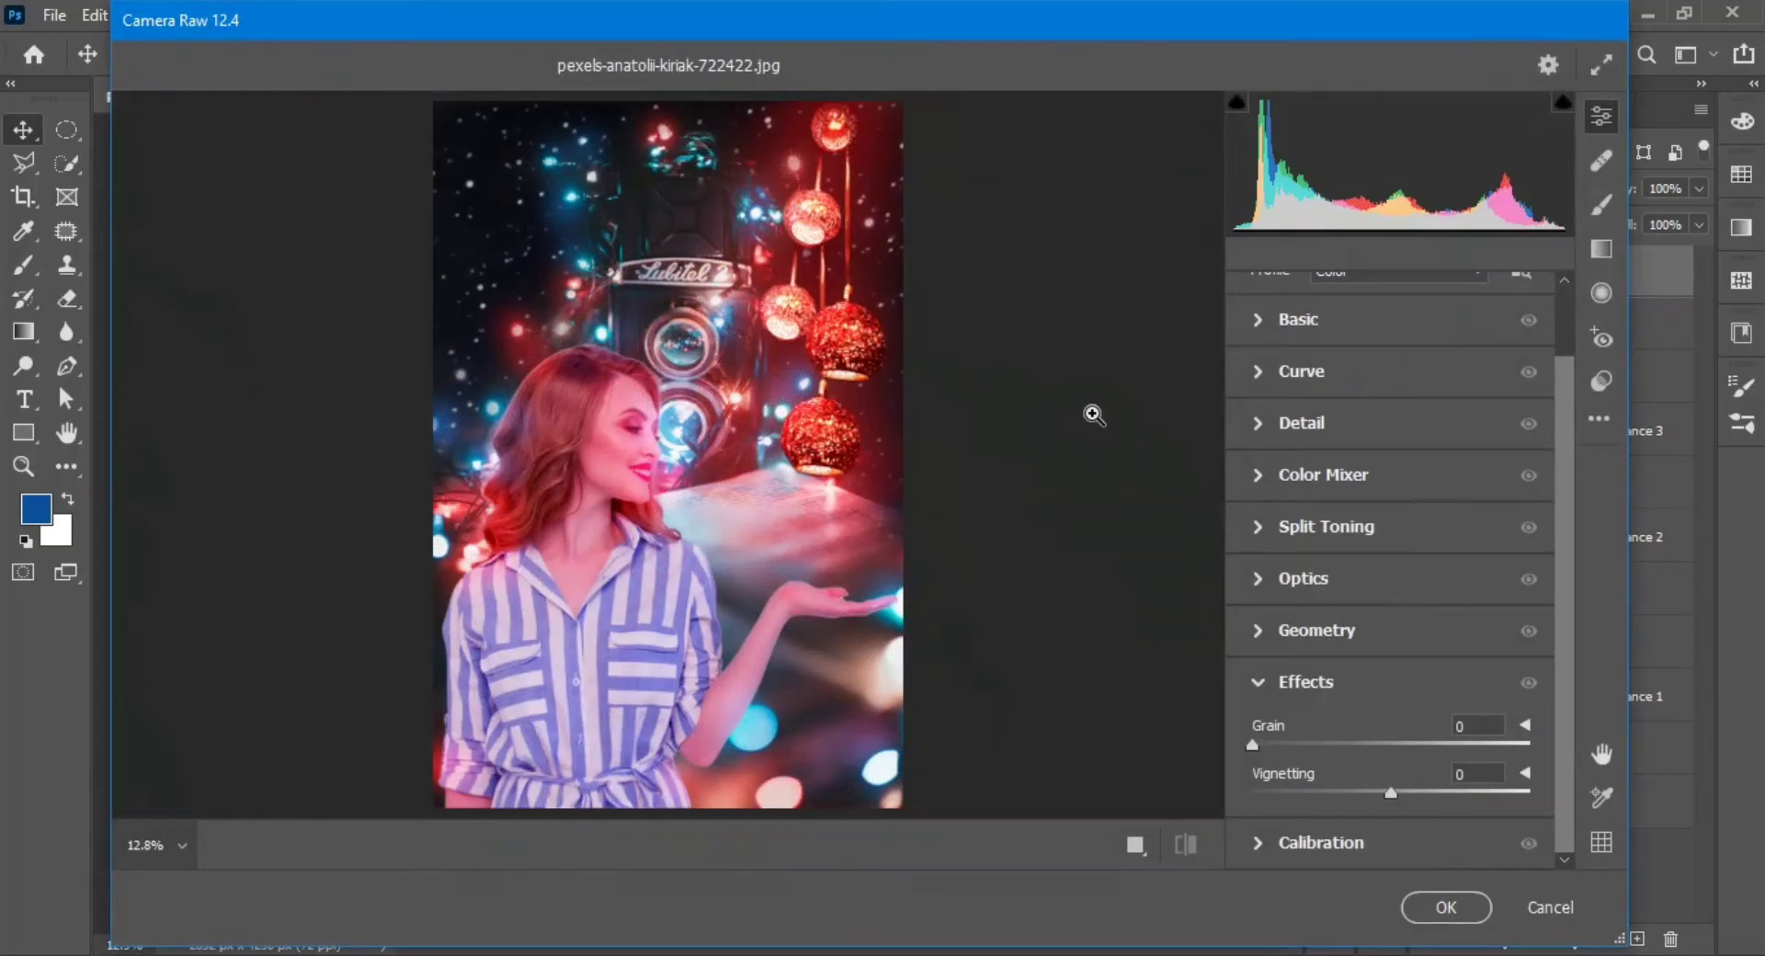
Cool the white balance temperature and raise contrast to +17 in Camera Raw
{"action": "left_click", "coordinate": [1313, 331]}
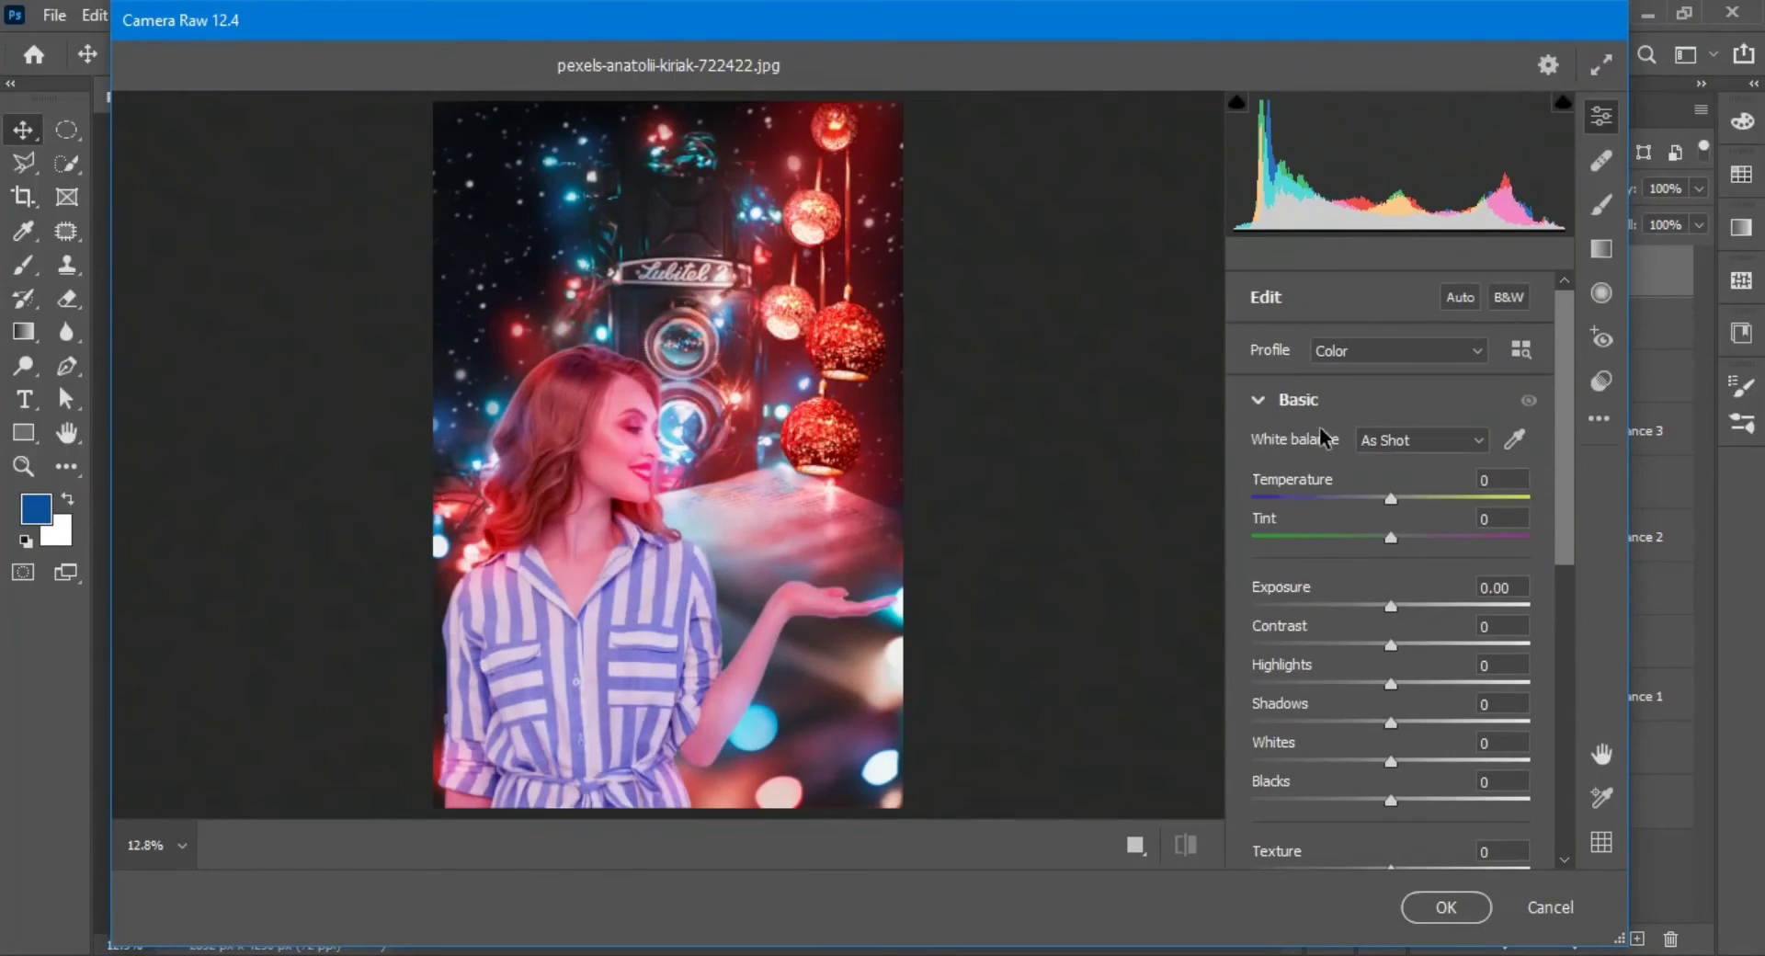
{"action": "mouse_move", "coordinate": [1393, 505]}
{"action": "left_mouse_down"}
{"action": "mouse_move", "coordinate": [1362, 505]}
{"action": "mouse_move", "coordinate": [1411, 542]}
{"action": "mouse_move", "coordinate": [1384, 510]}
{"action": "left_mouse_up"}
{"action": "scroll", "coordinate": [1415, 551], "scroll_direction": "down", "scroll_amount": 2}
{"action": "scroll", "coordinate": [1383, 508], "scroll_direction": "down", "scroll_amount": 2}
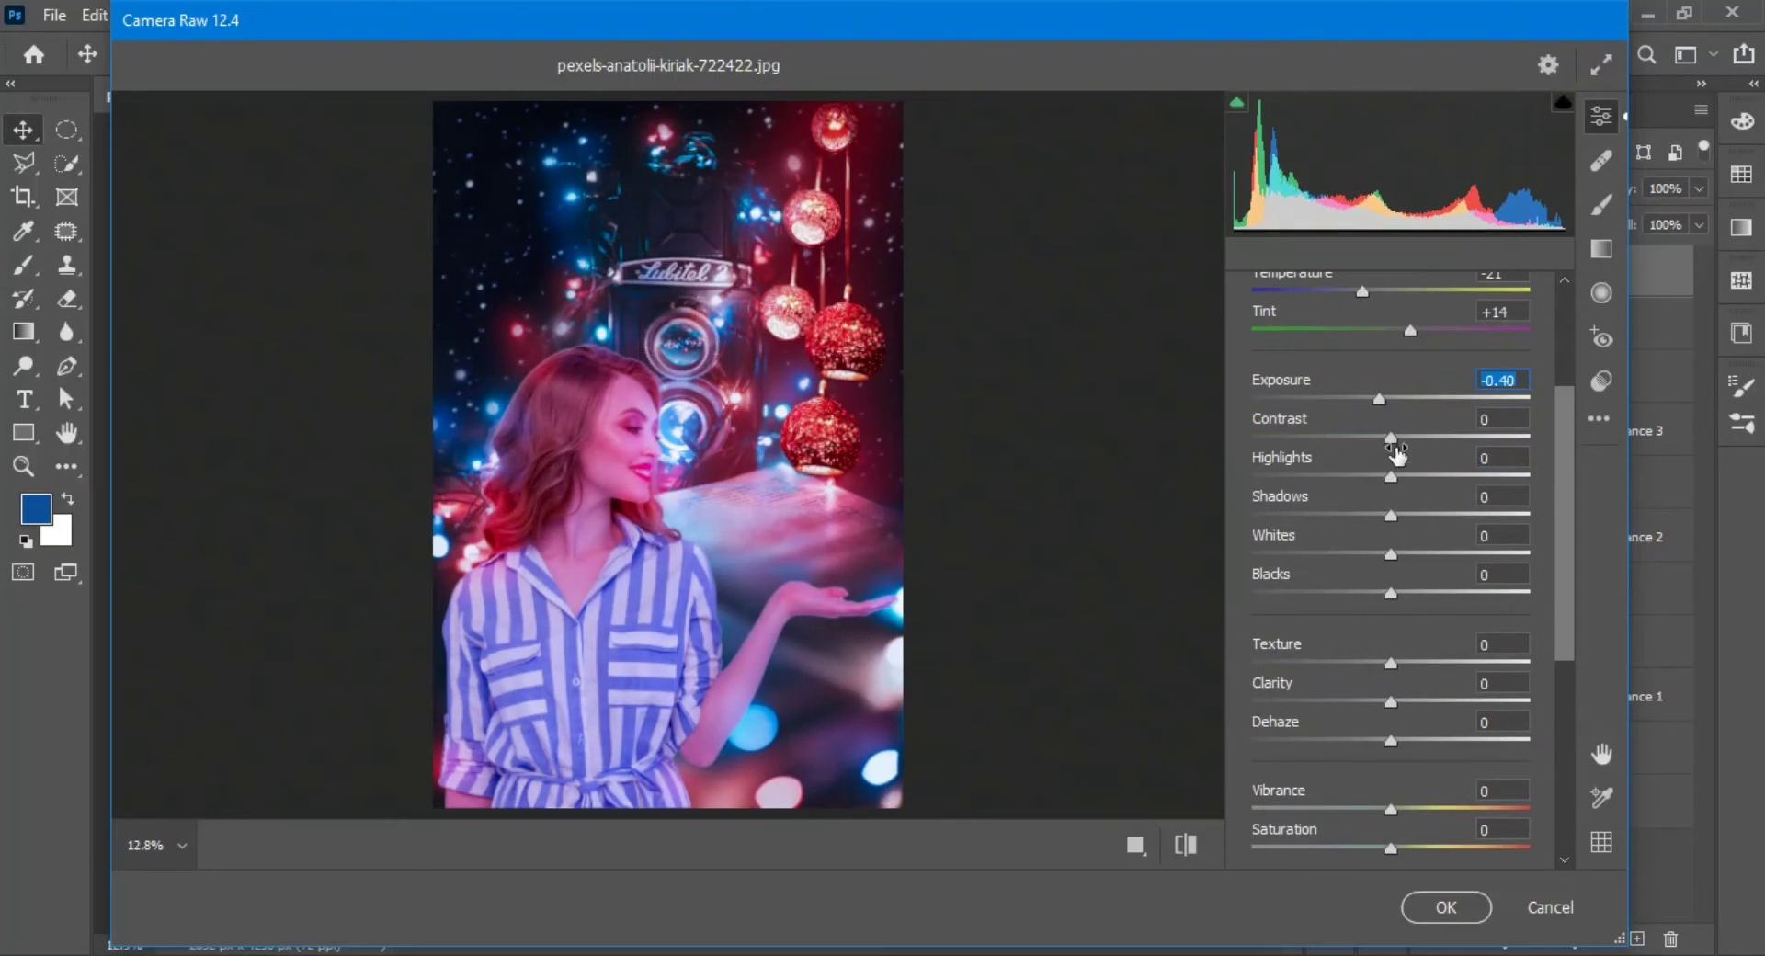
{"action": "left_click_drag", "start_coordinate": [1395, 444], "coordinate": [1422, 449]}
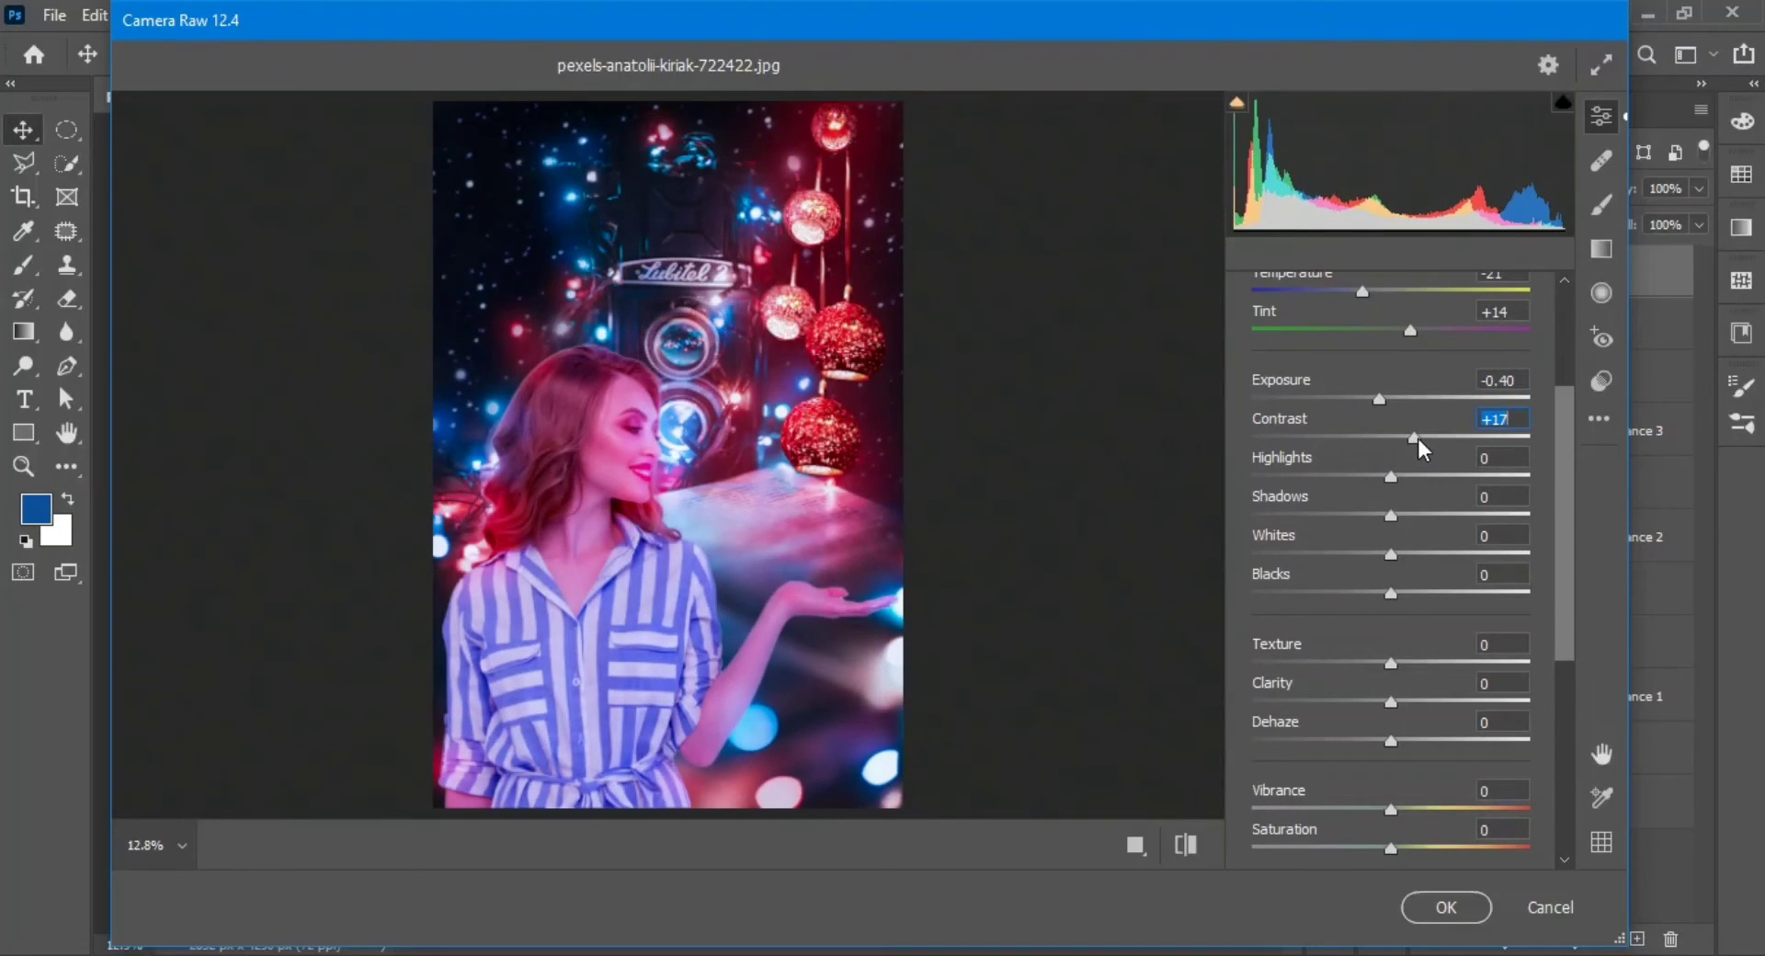
{"action": "scroll", "coordinate": [1411, 455], "scroll_direction": "down", "scroll_amount": 6}
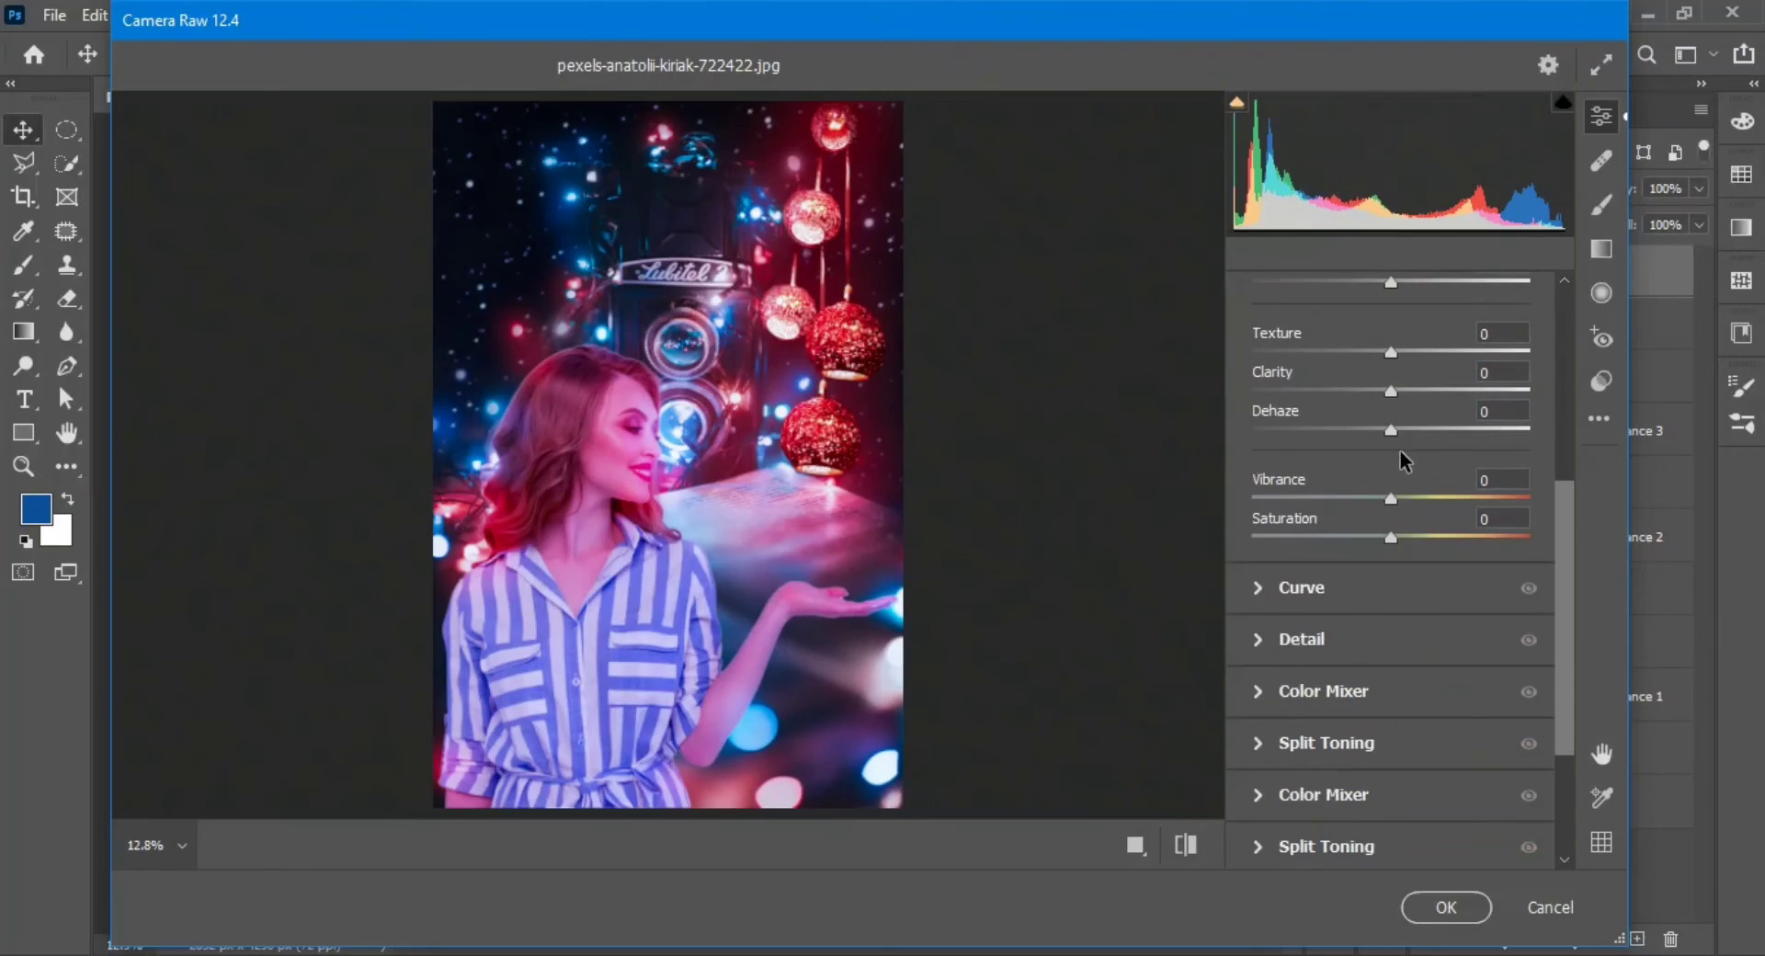
{"action": "scroll", "coordinate": [1402, 462], "scroll_direction": "down", "scroll_amount": 2}
Lift the tone curve's Lights and add a -42 vignette
{"action": "left_click", "coordinate": [1366, 484]}
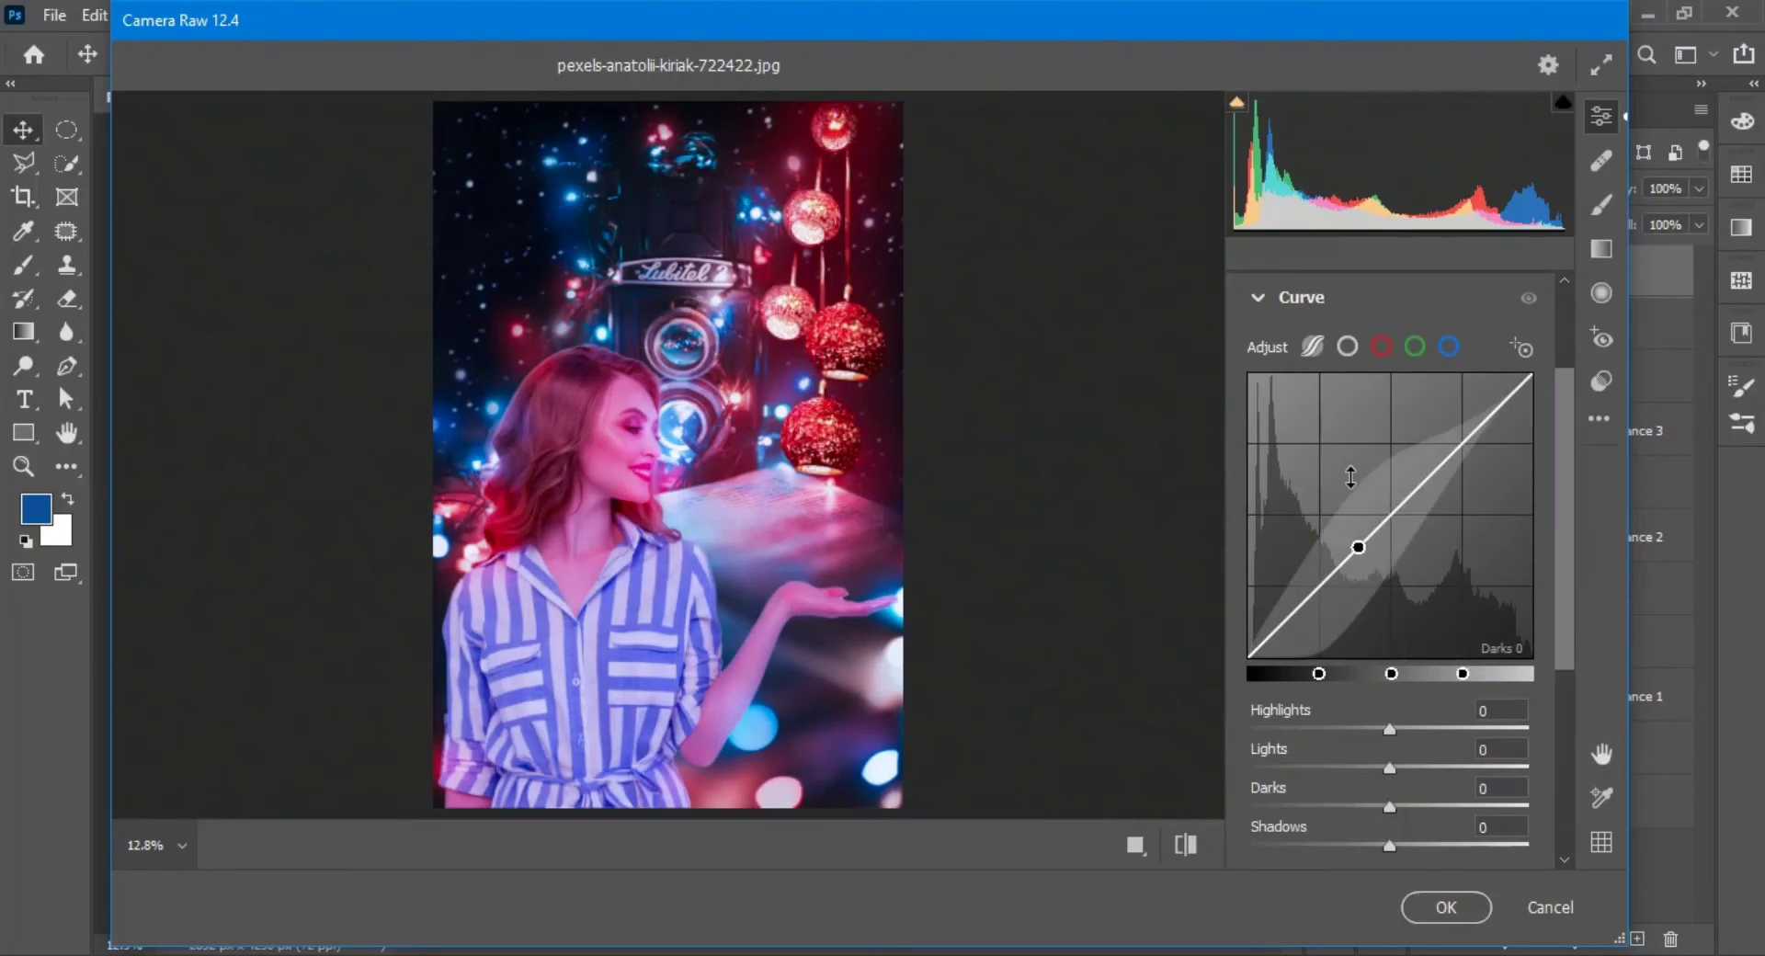
{"action": "mouse_move", "coordinate": [1387, 531]}
{"action": "left_mouse_down"}
{"action": "mouse_move", "coordinate": [1387, 557]}
{"action": "mouse_move", "coordinate": [1391, 488]}
{"action": "mouse_move", "coordinate": [1393, 511]}
{"action": "left_mouse_up"}
{"action": "scroll", "coordinate": [1424, 609], "scroll_direction": "down", "scroll_amount": 3}
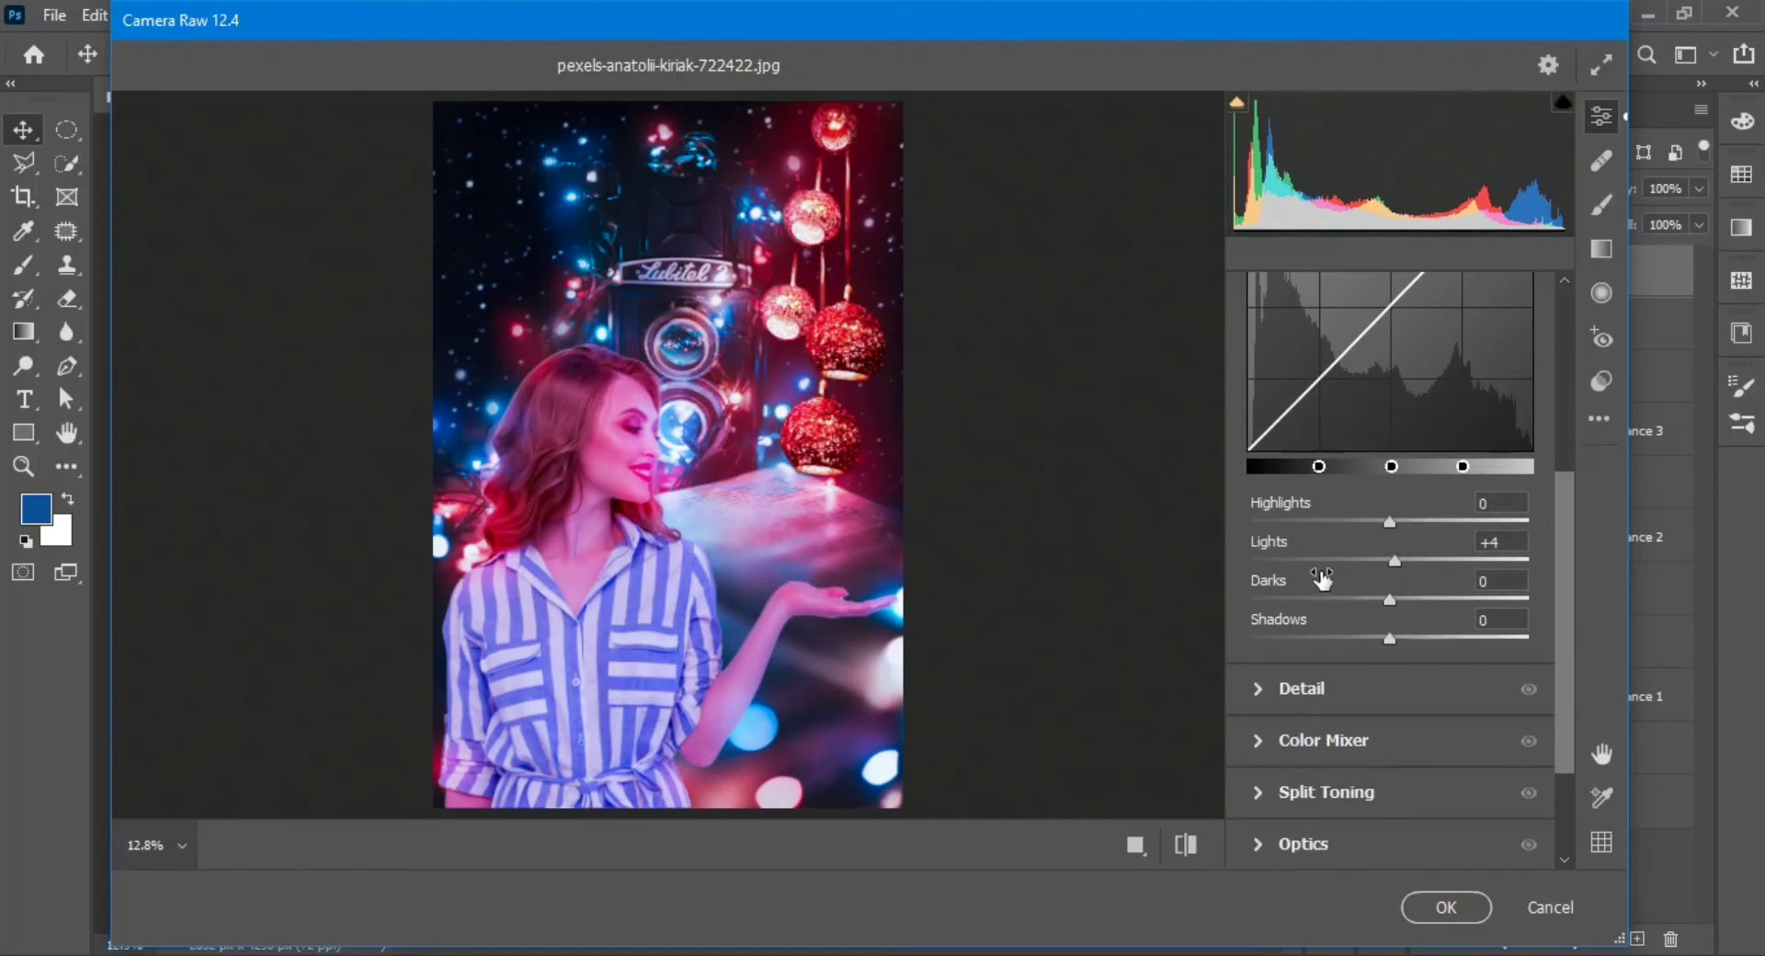
{"action": "scroll", "coordinate": [1323, 607], "scroll_direction": "down", "scroll_amount": 2}
{"action": "left_click", "coordinate": [1314, 790]}
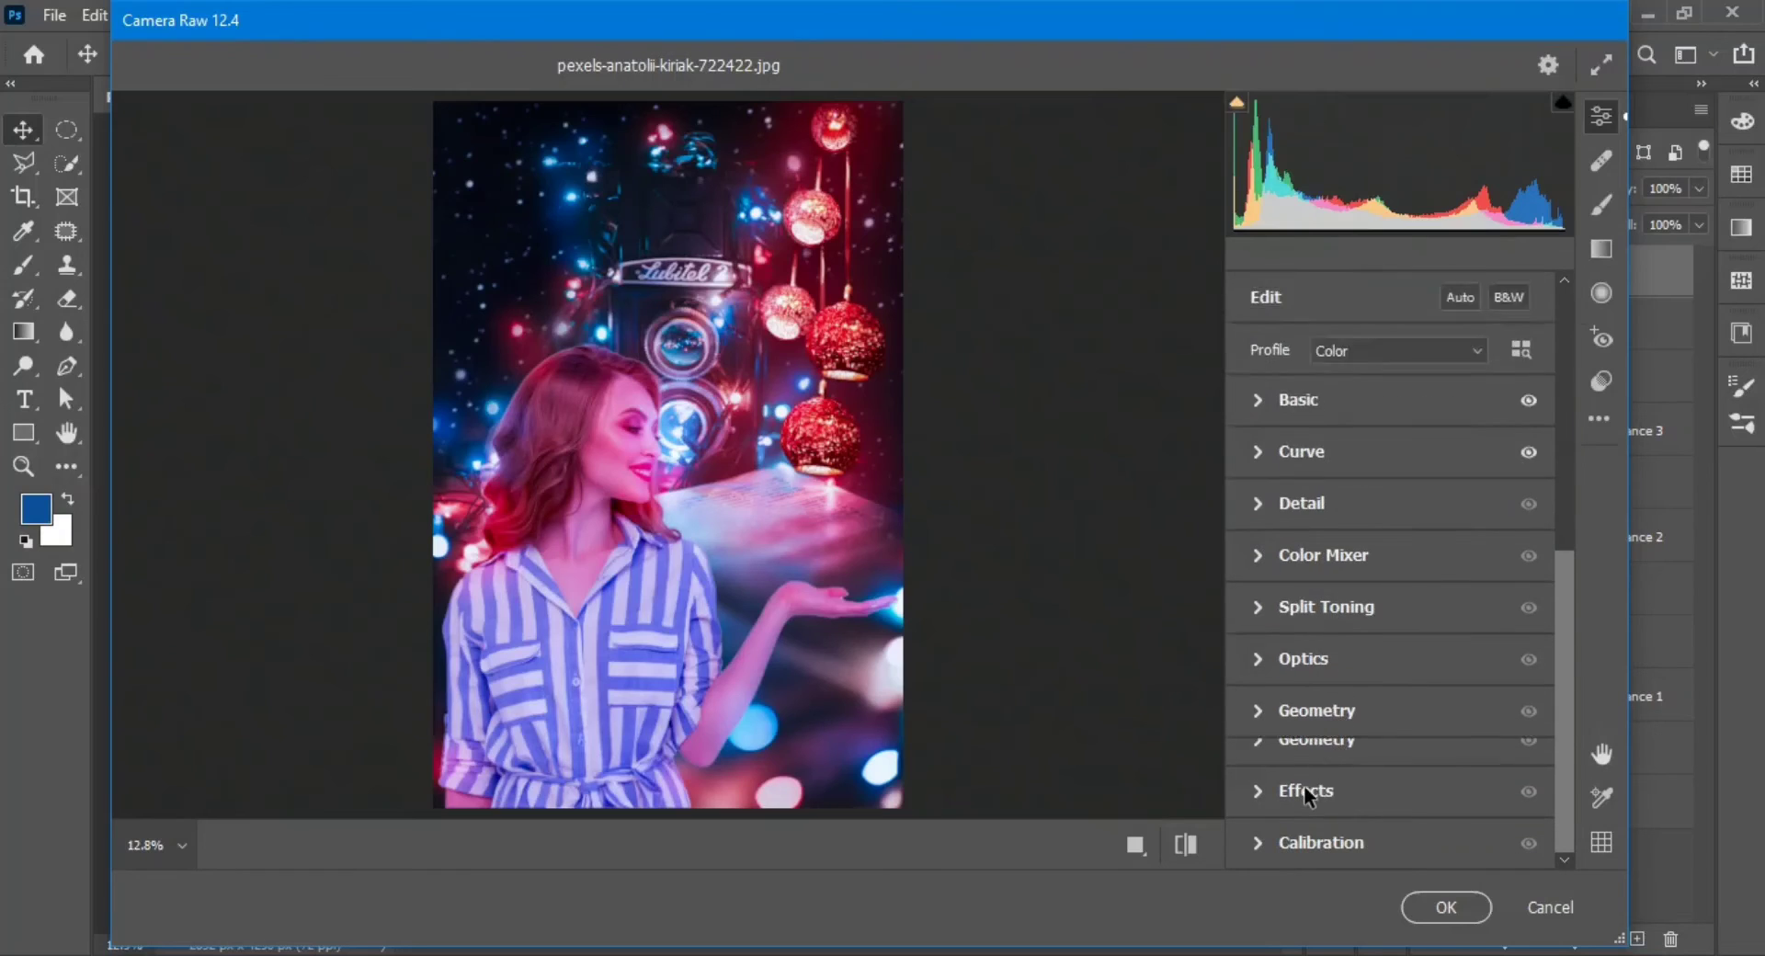
{"action": "left_click_drag", "start_coordinate": [1394, 800], "coordinate": [1334, 800]}
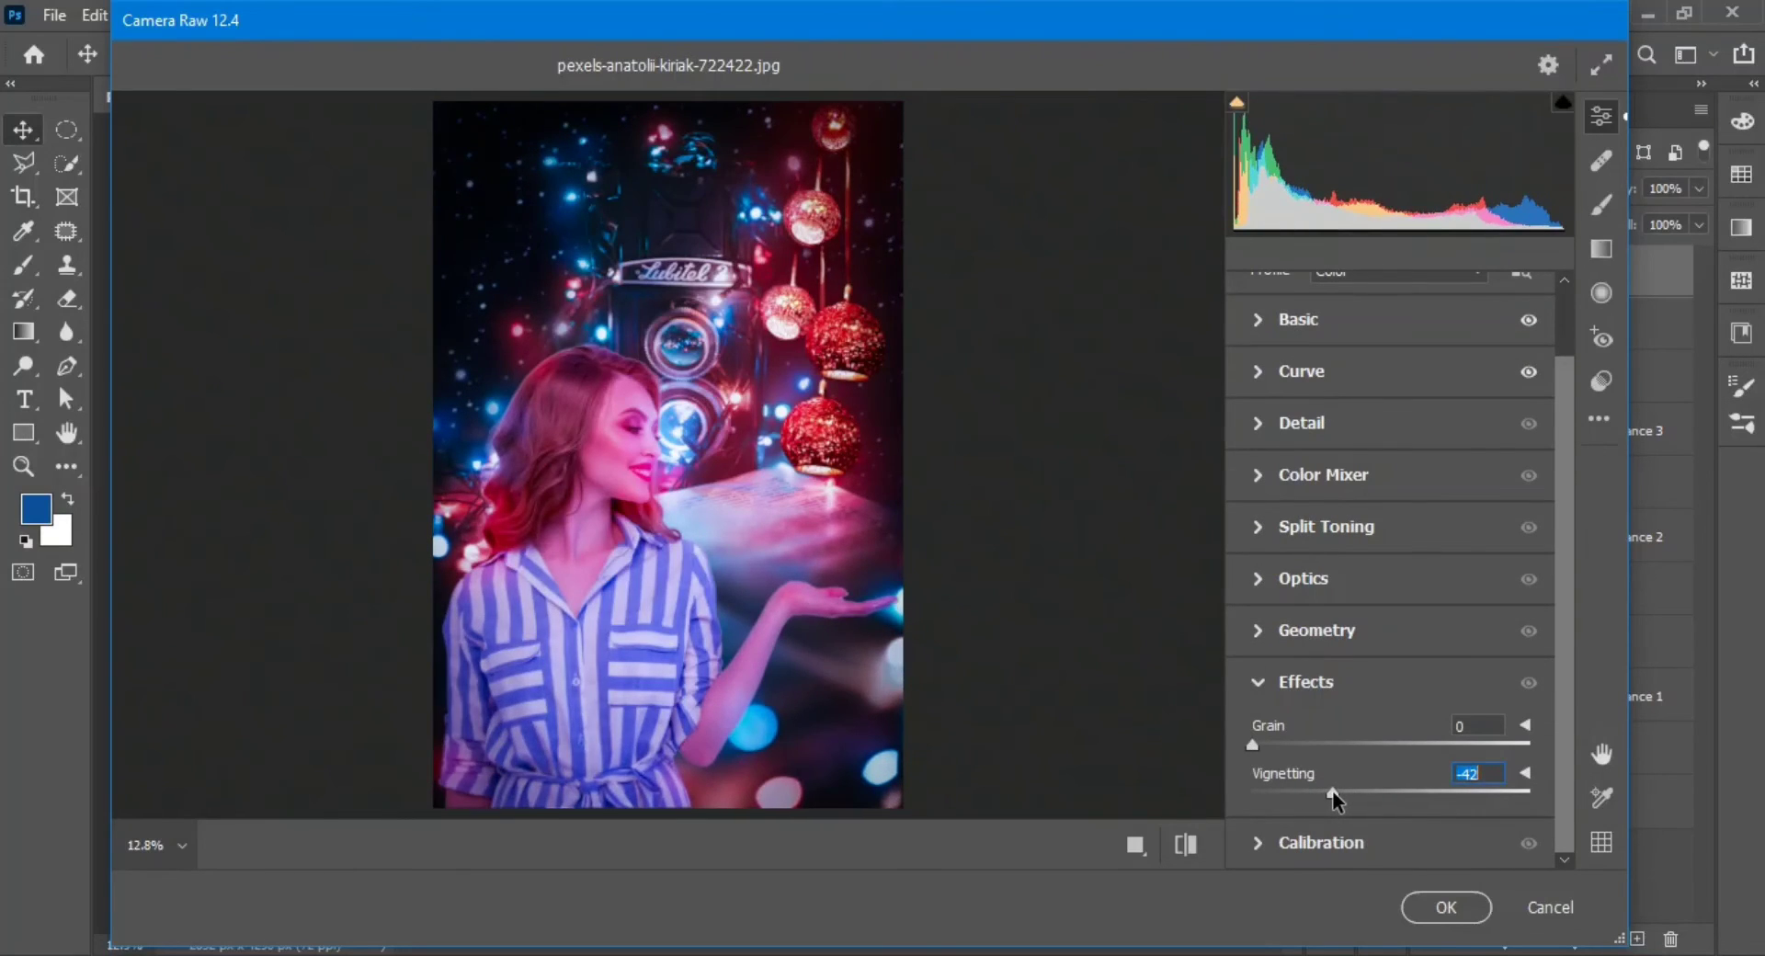
Lower the tint slightly and apply the Camera Raw grade
{"action": "scroll", "coordinate": [1307, 542], "scroll_direction": "up", "scroll_amount": 1}
{"action": "left_click", "coordinate": [1331, 400]}
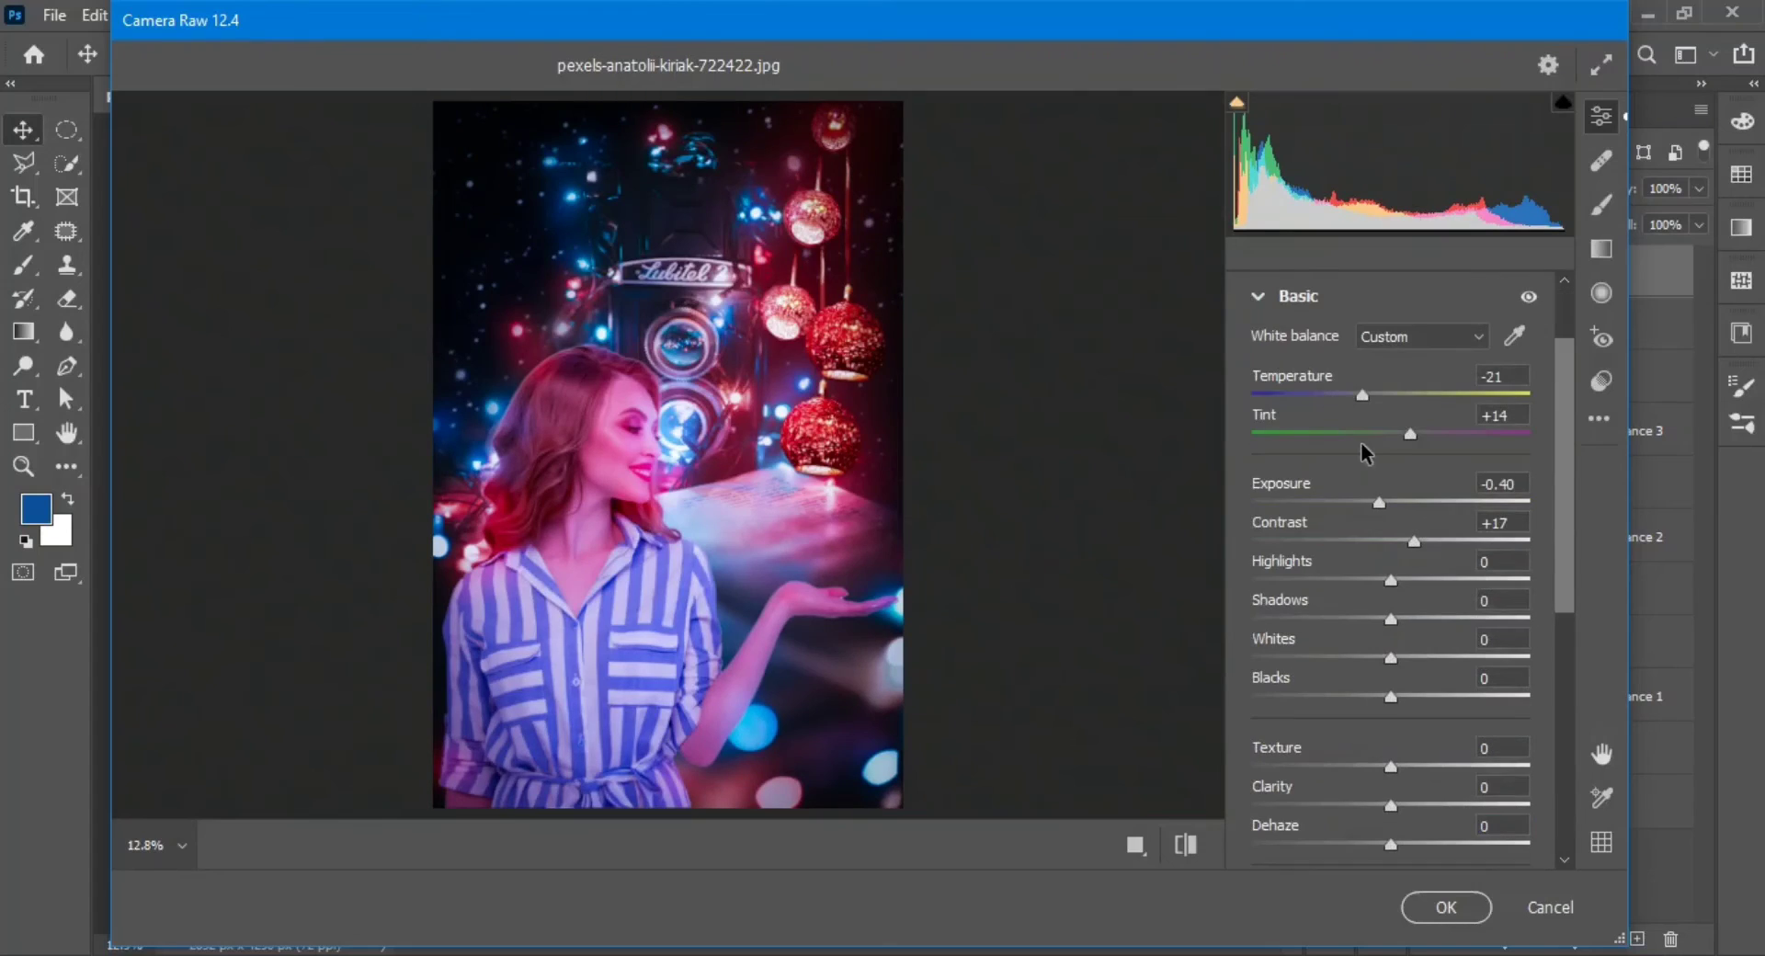
{"action": "left_click_drag", "start_coordinate": [1409, 435], "coordinate": [1407, 459]}
{"action": "left_click", "coordinate": [1448, 912]}
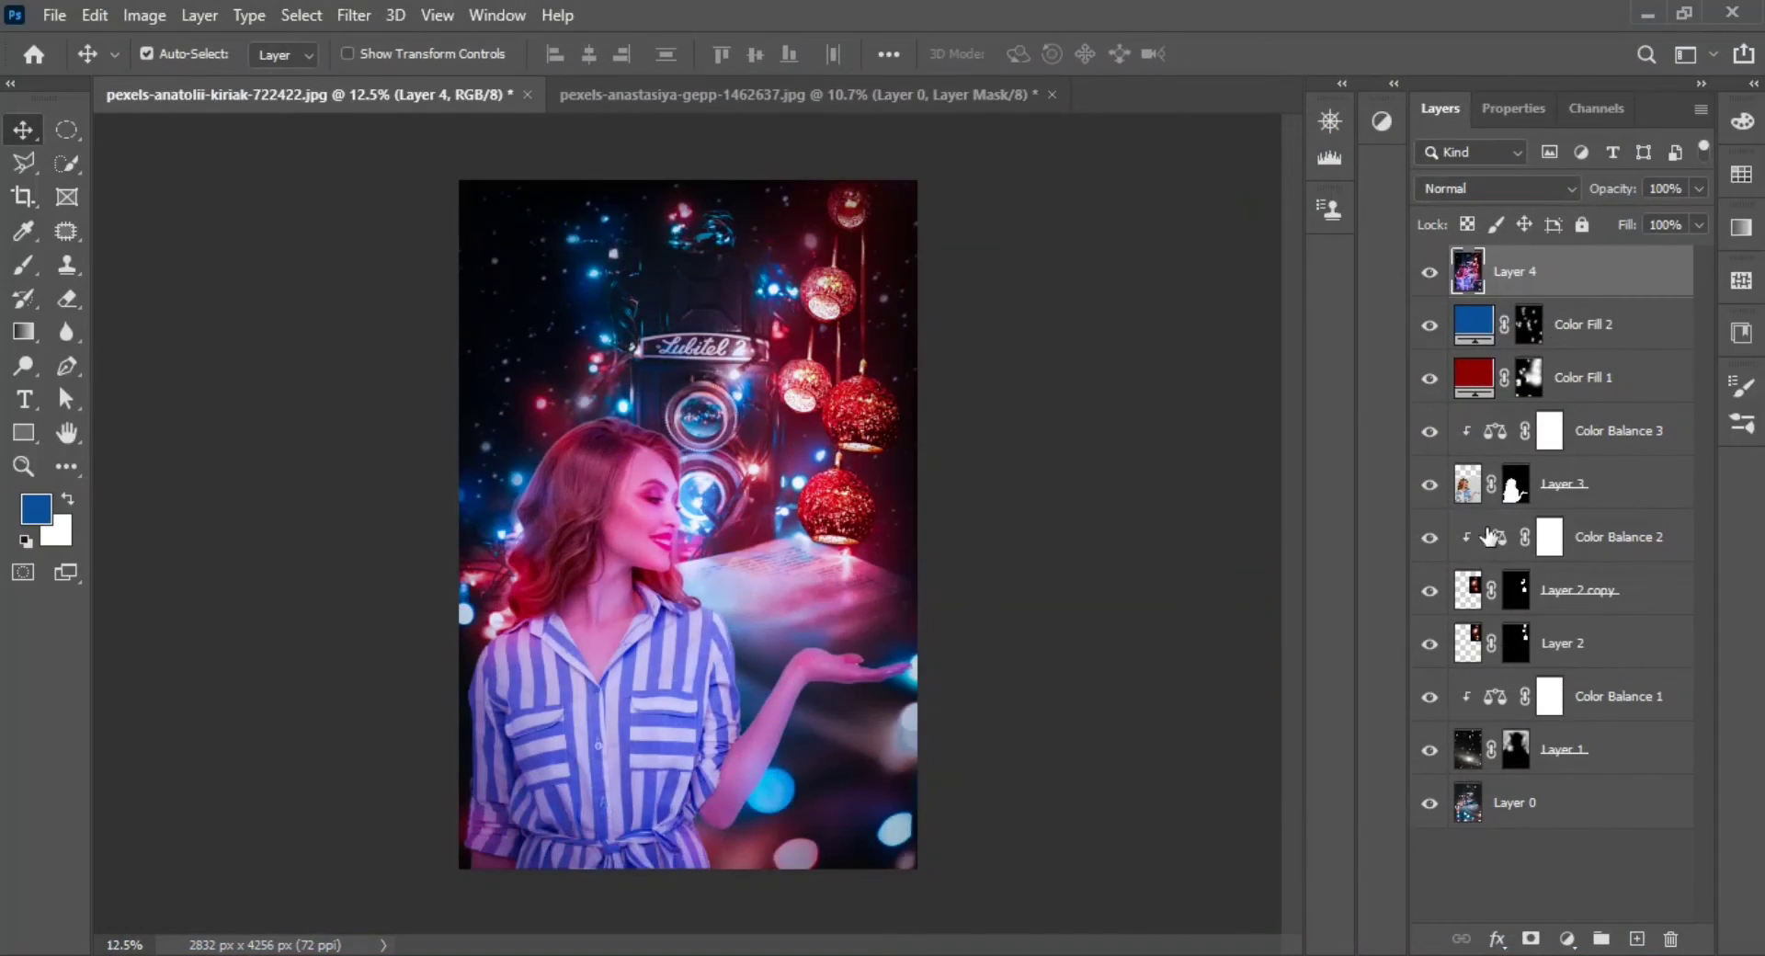
{"action": "left_click", "coordinate": [1429, 271]}
{"action": "left_click", "coordinate": [1429, 271]}
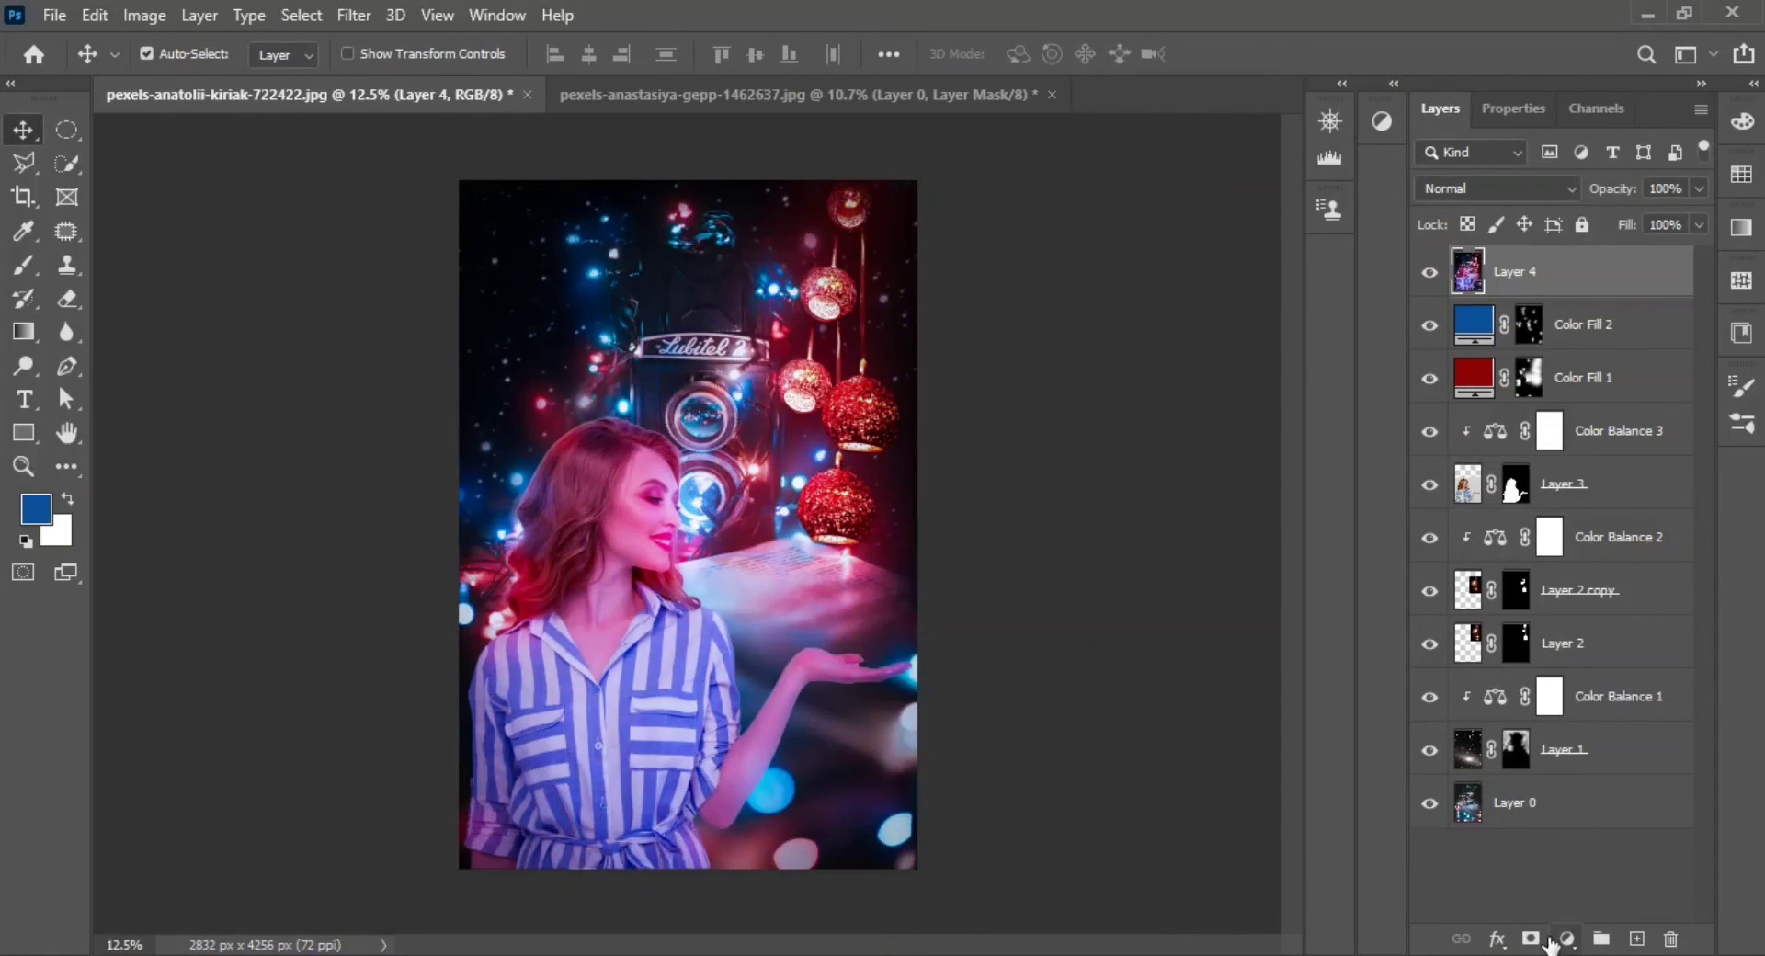